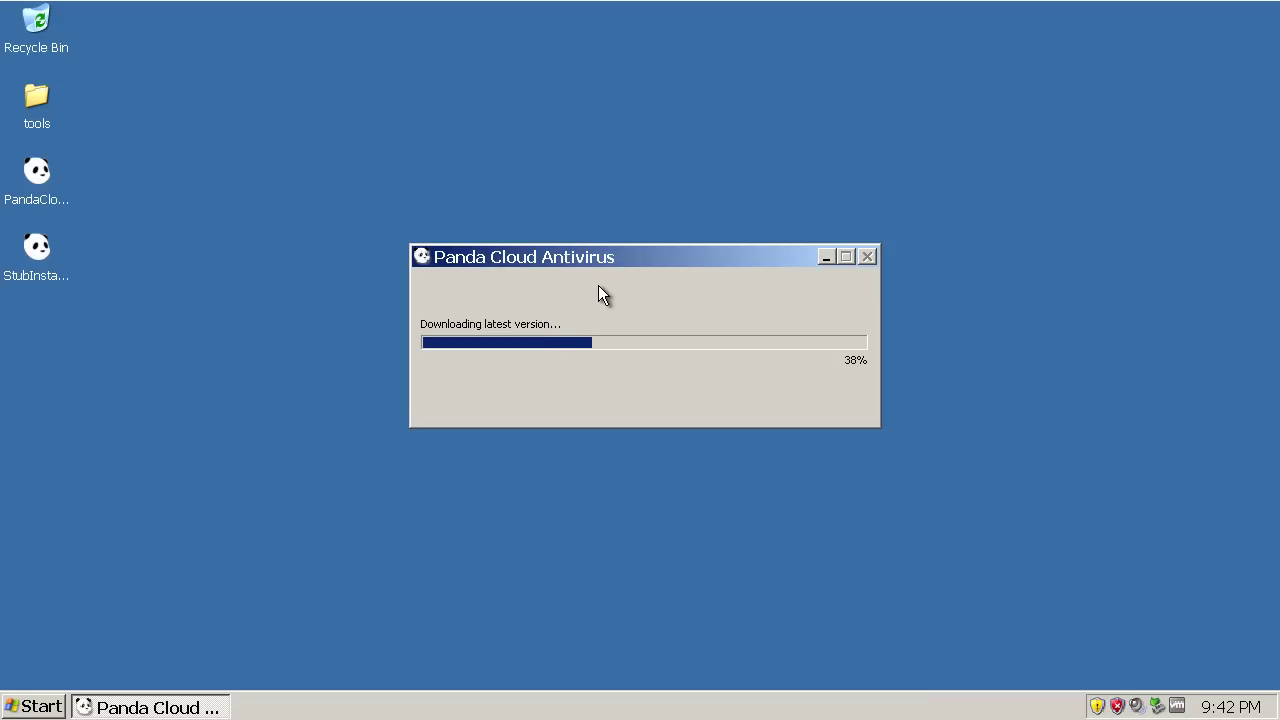
Install Panda Cloud Antivirus in English with the Security Toolbar, but without Yahoo! as the default search provider
drag(615, 250, 615, 241)
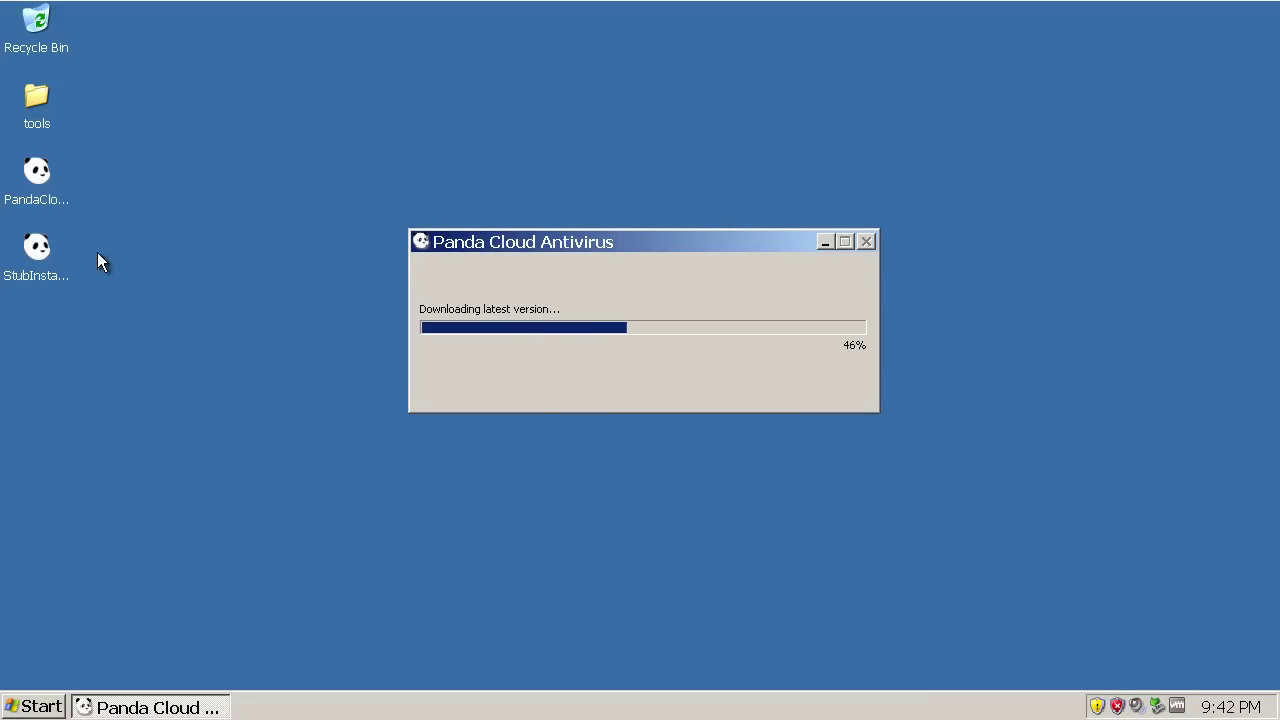
click(37, 176)
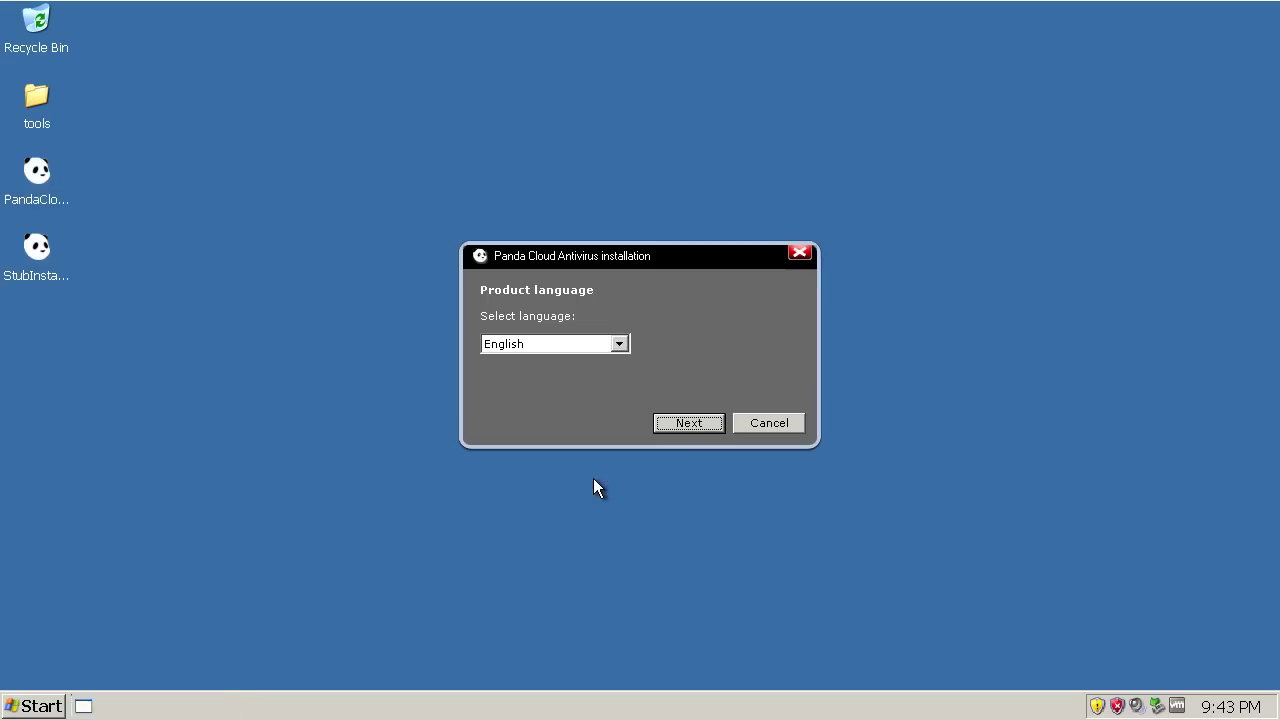
click(711, 423)
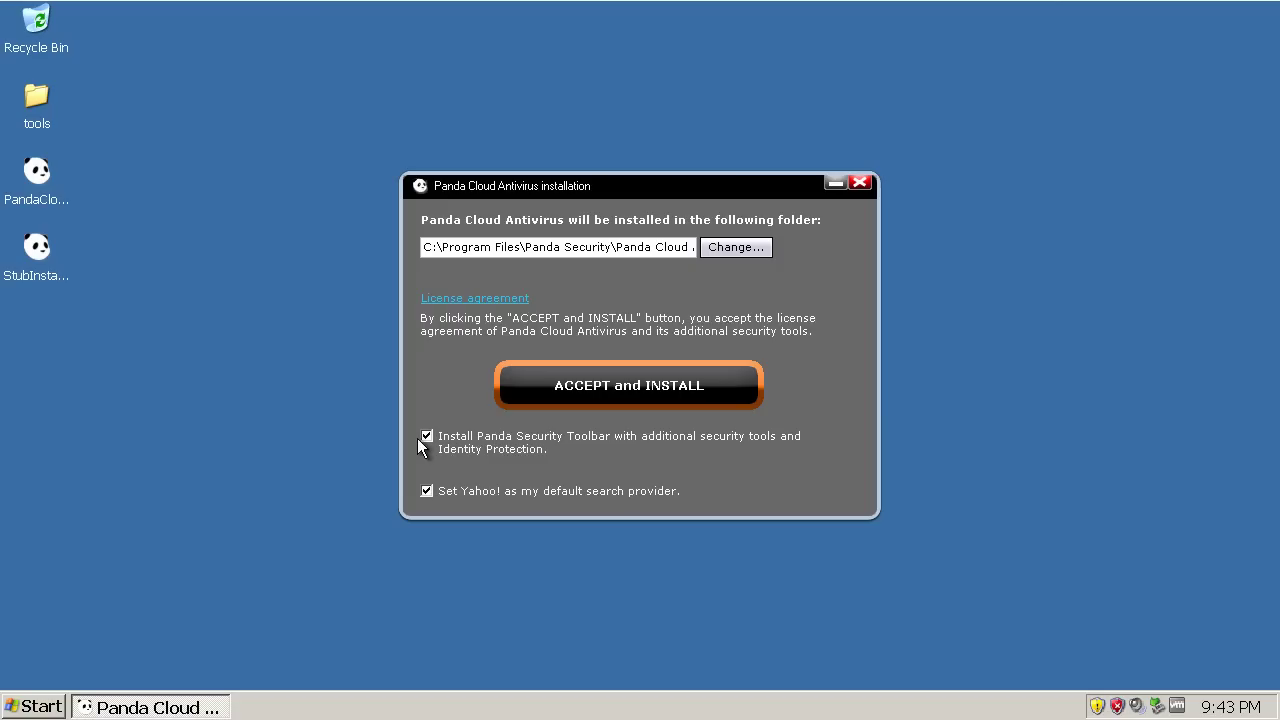
click(427, 491)
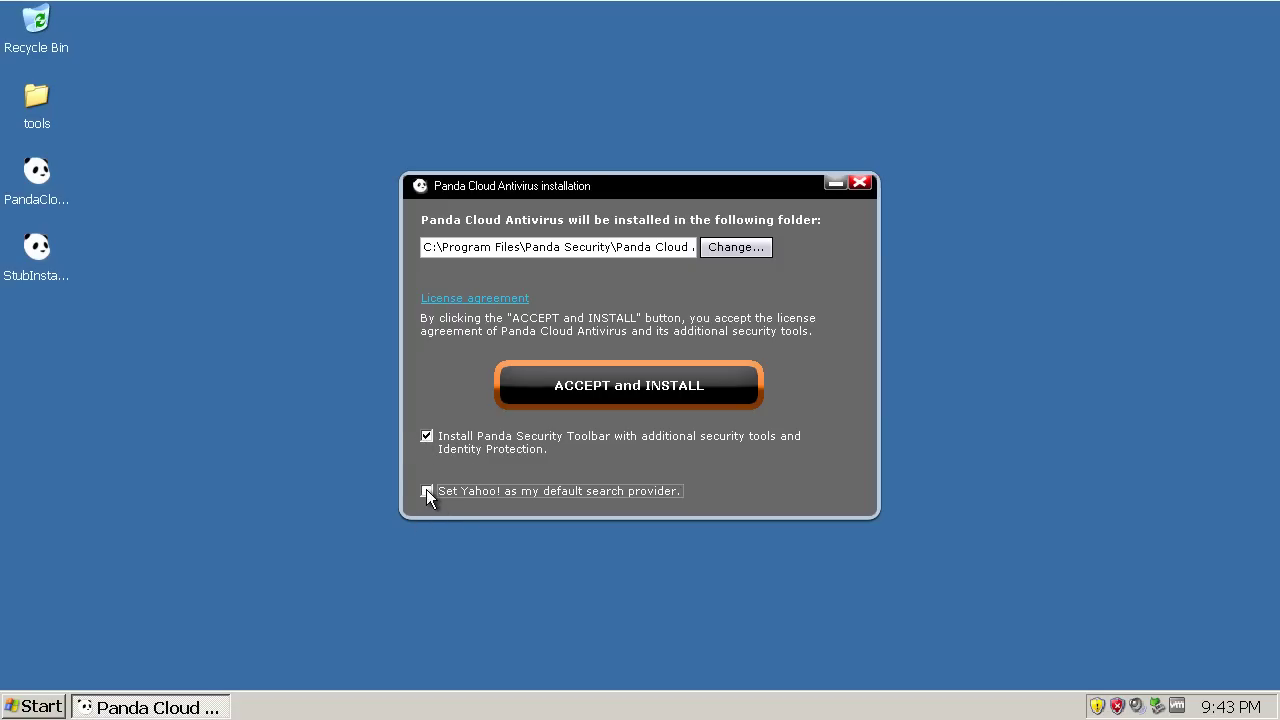
click(610, 383)
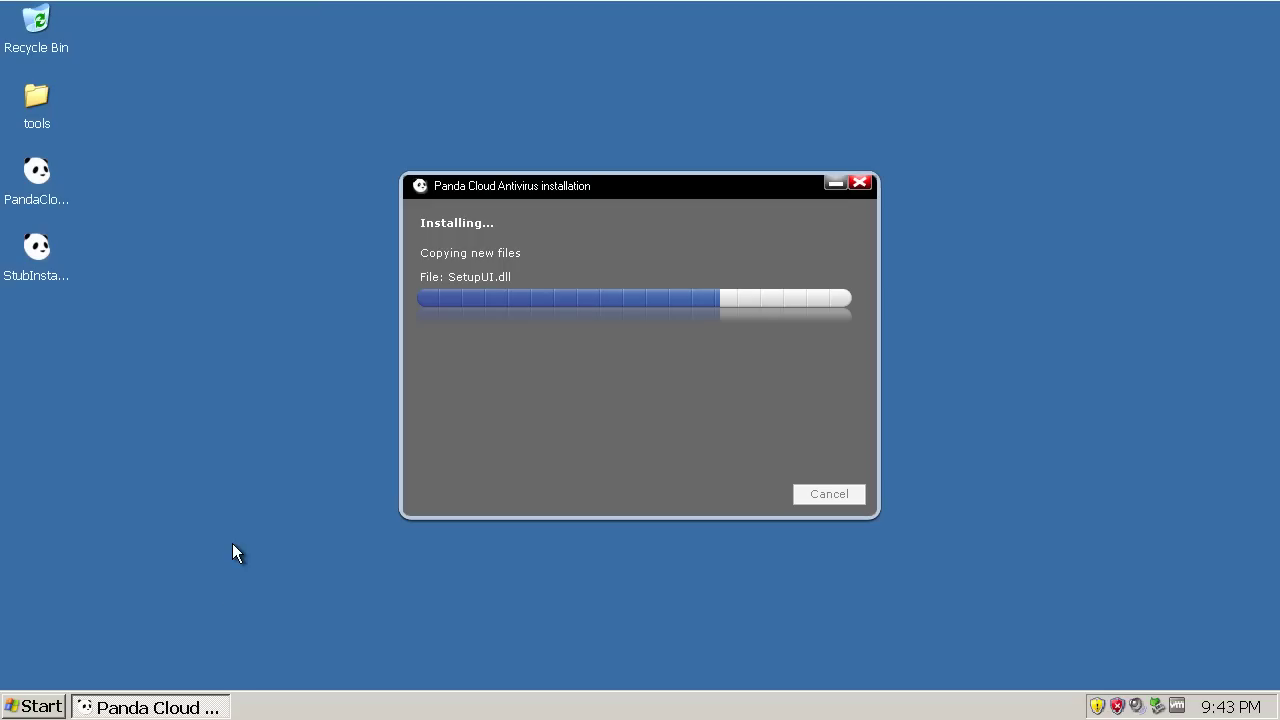
drag(548, 185, 545, 190)
click(545, 190)
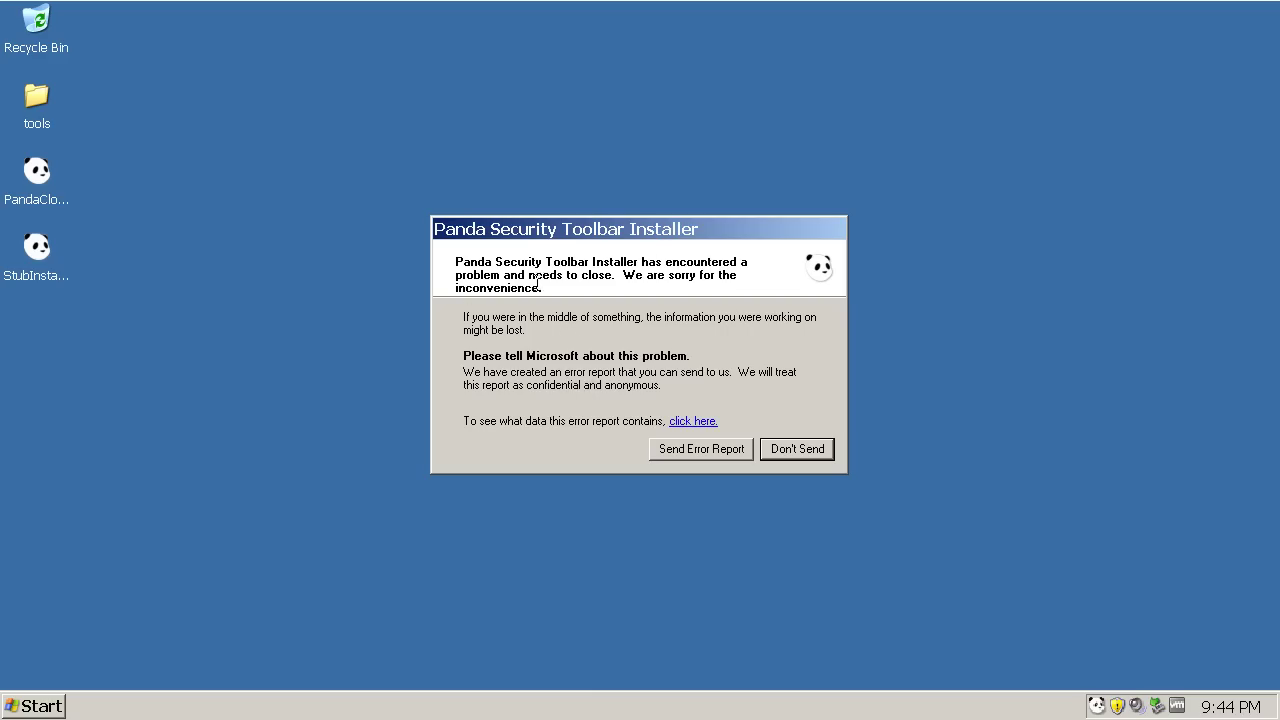
Dismiss the toolbar installer error without sending a report and close the antivirus console error
click(799, 456)
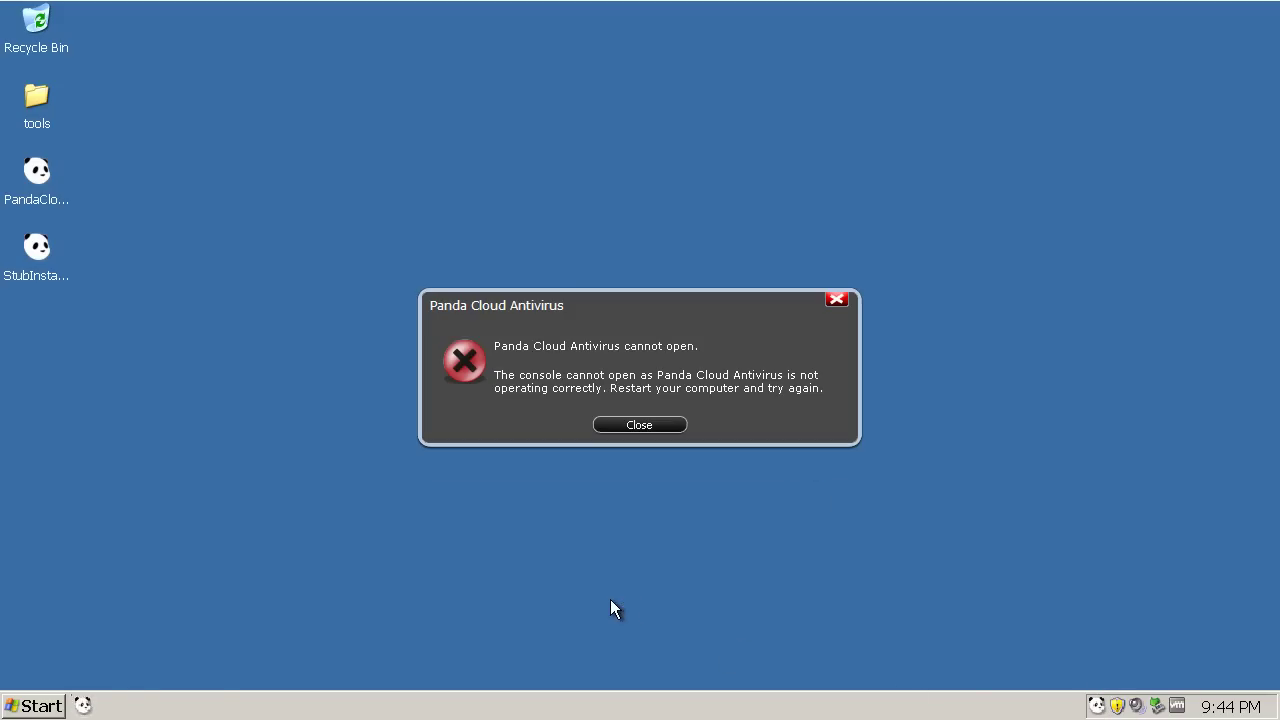
click(630, 430)
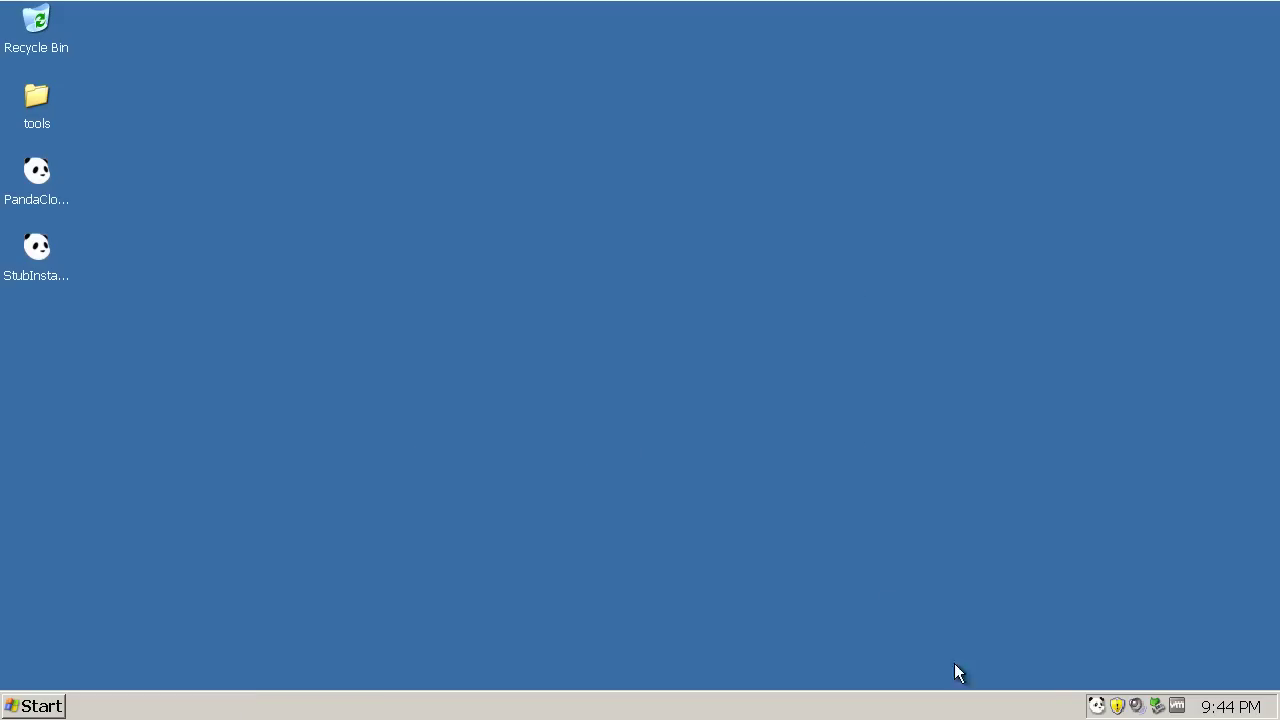
Check the running applications in Windows Task Manager and close it
drag(277, 449, 590, 612)
right_click(729, 704)
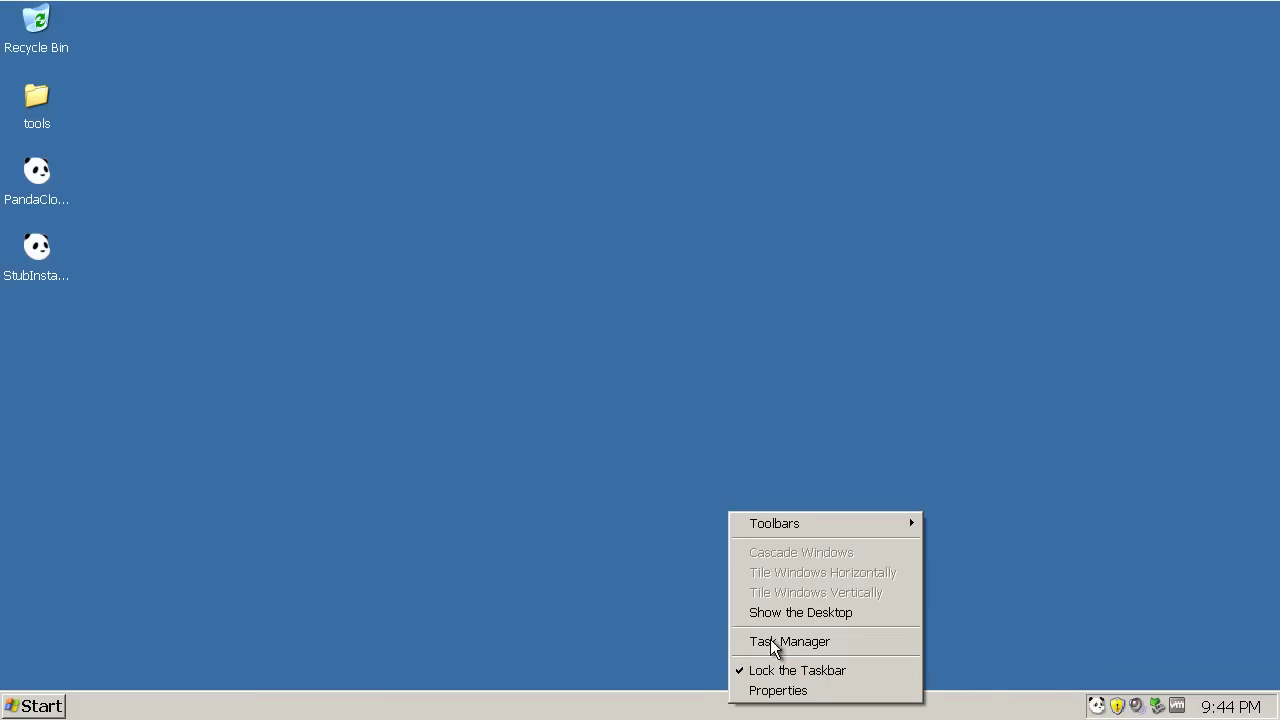
click(773, 642)
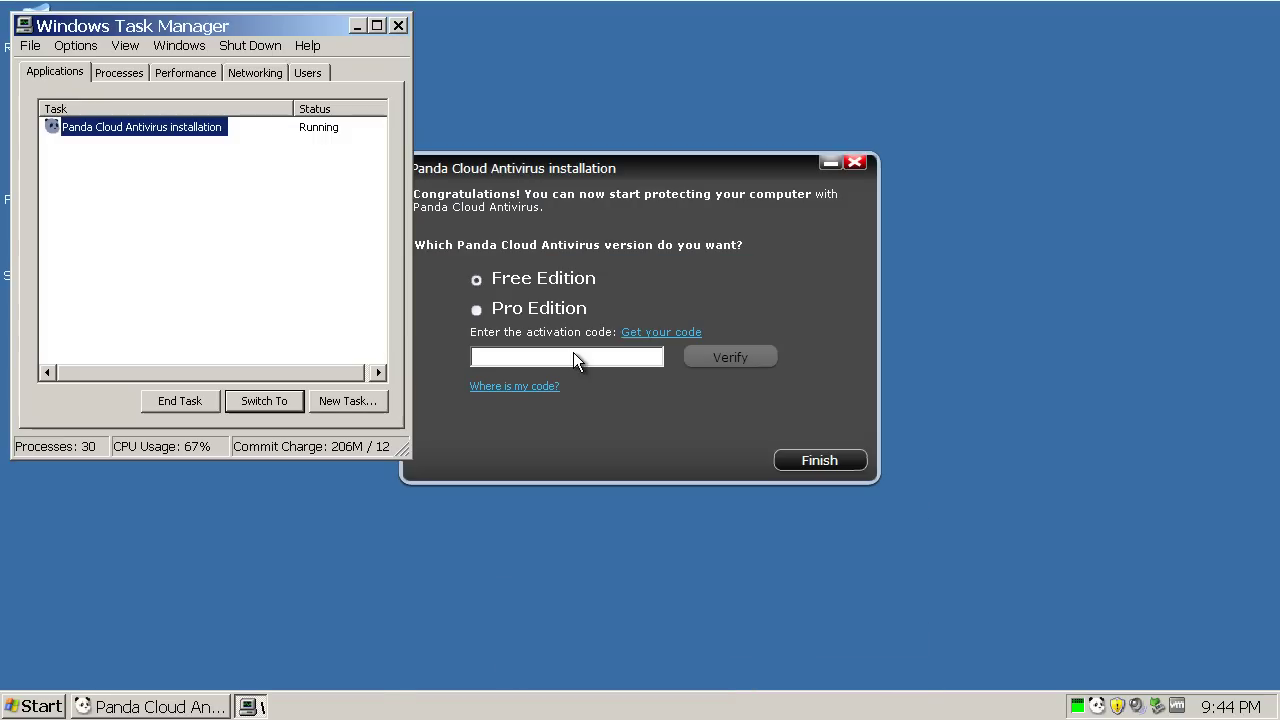
click(398, 25)
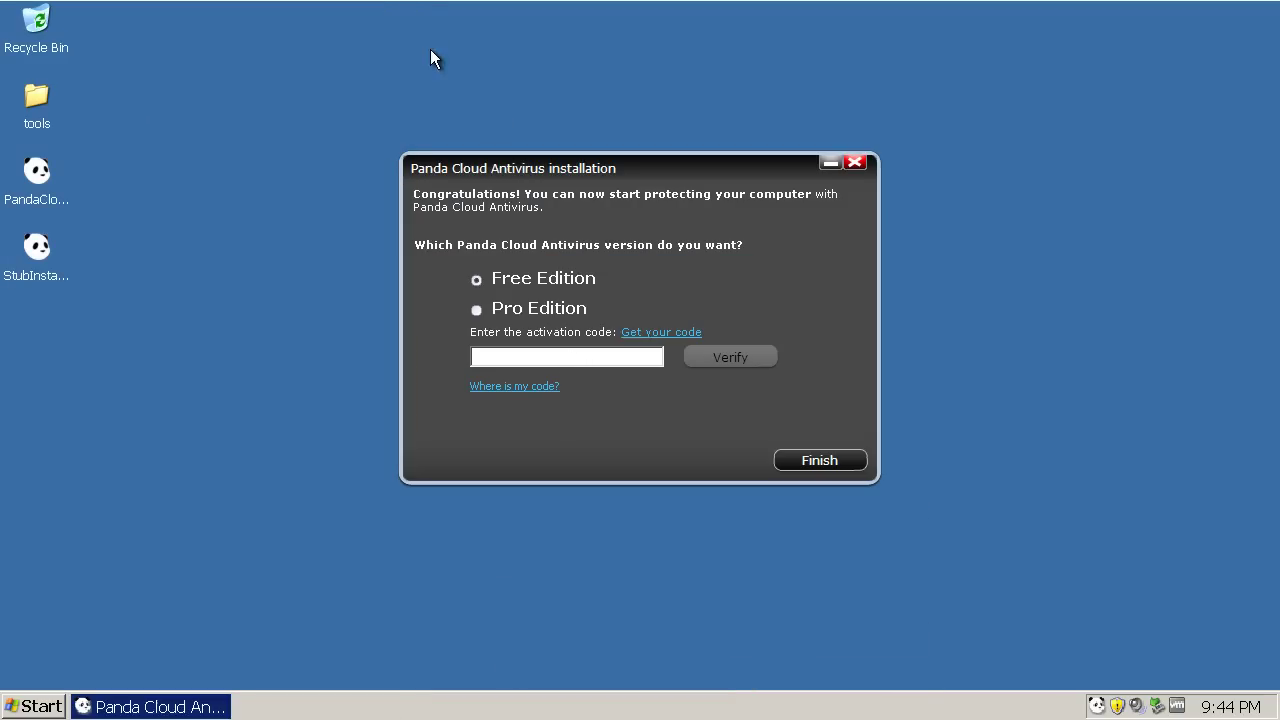
Complete the antivirus setup with the Free Edition
click(565, 318)
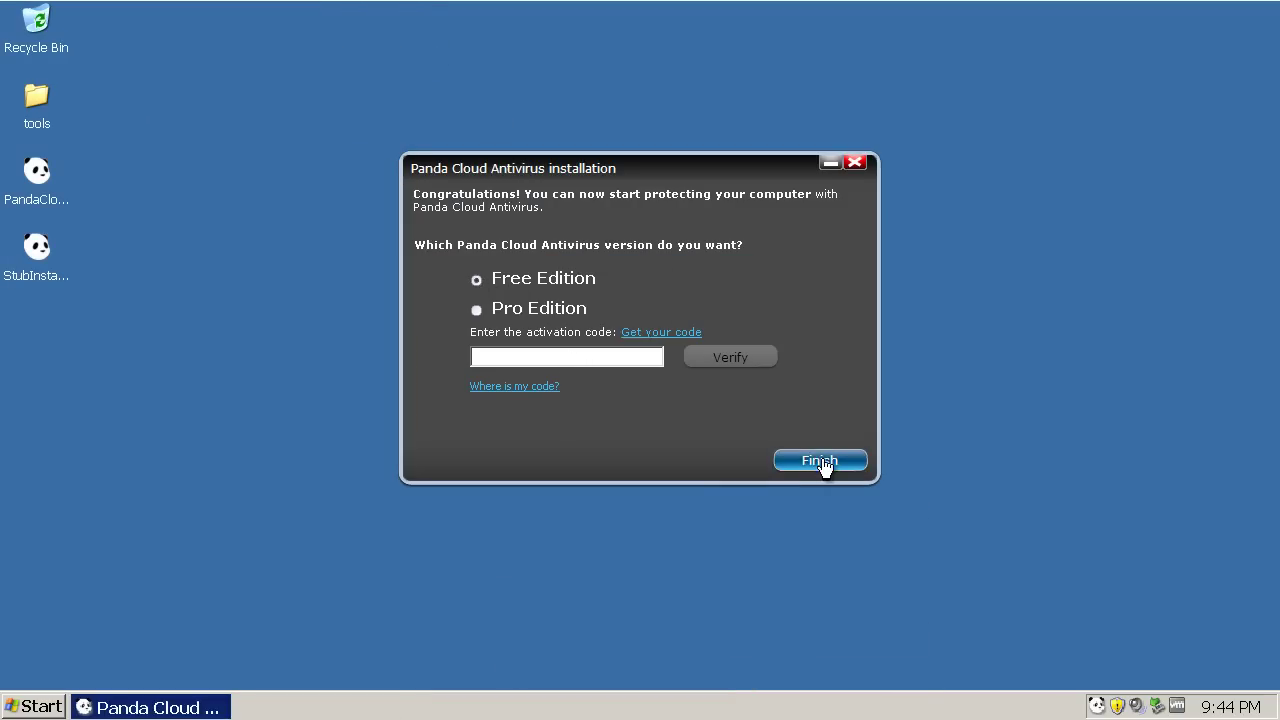
click(820, 462)
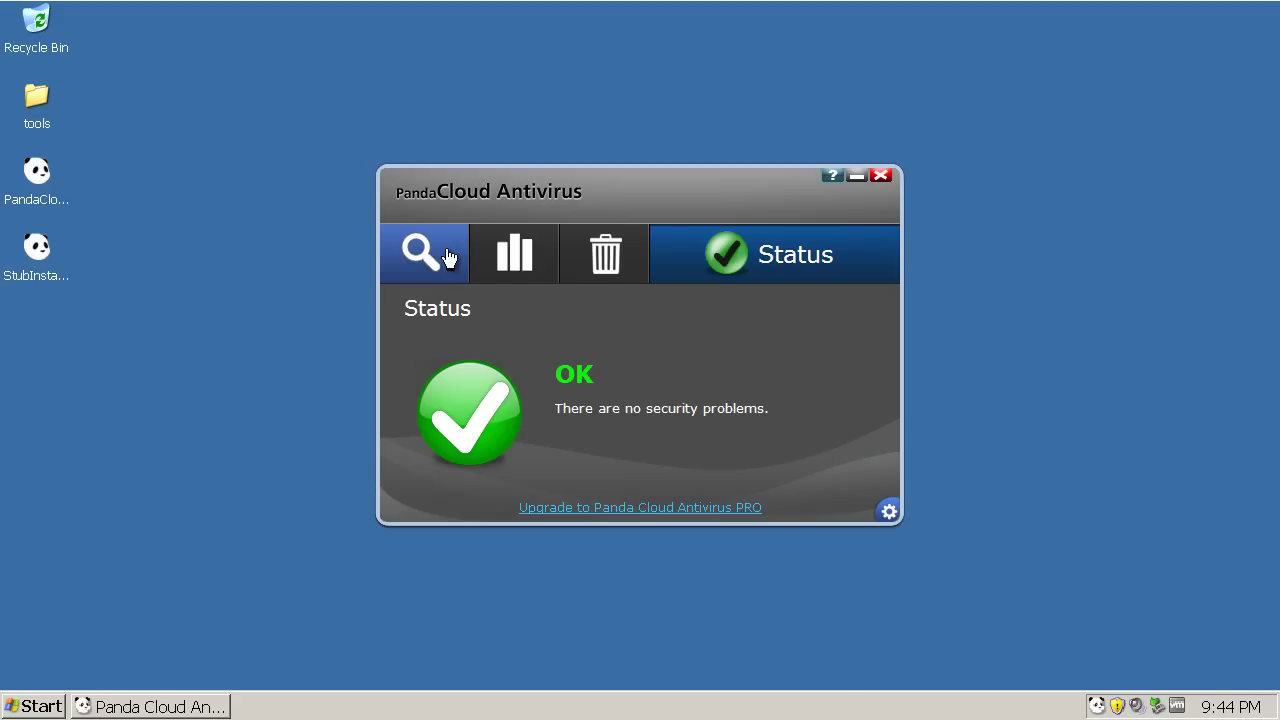
drag(568, 215, 560, 212)
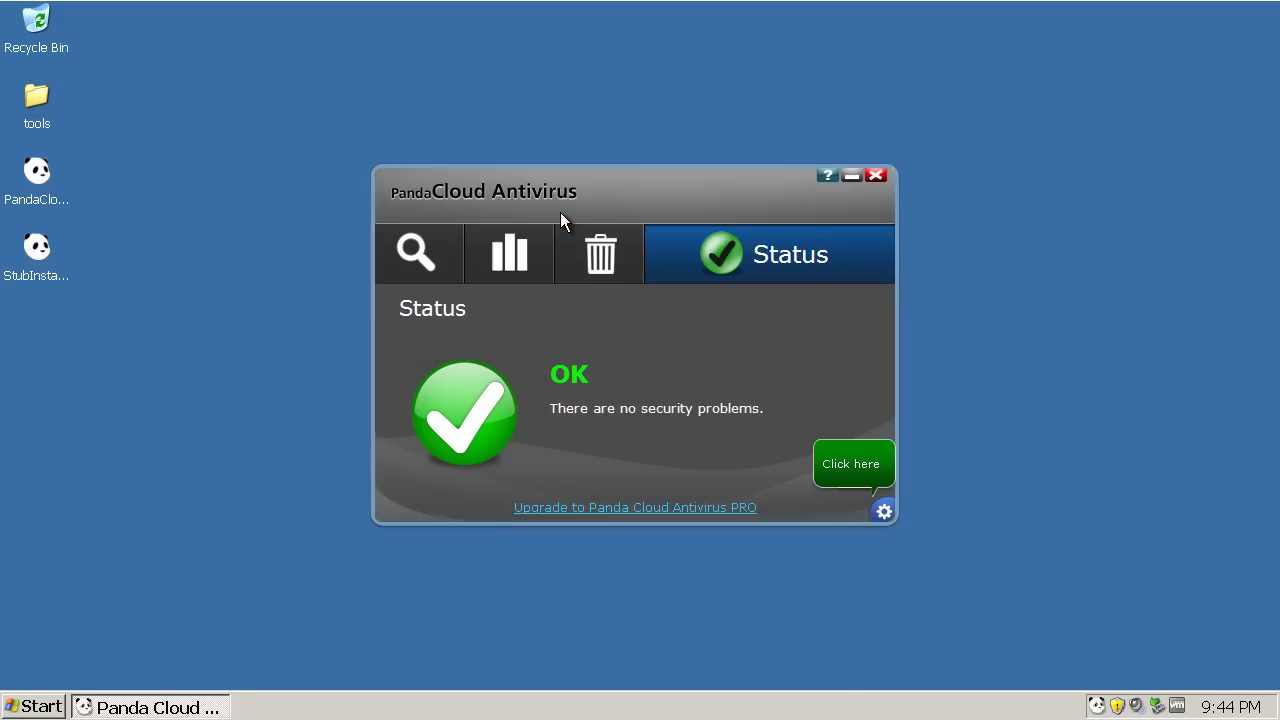
Disable autorun on the computer in the antivirus settings and return to the main console
click(882, 516)
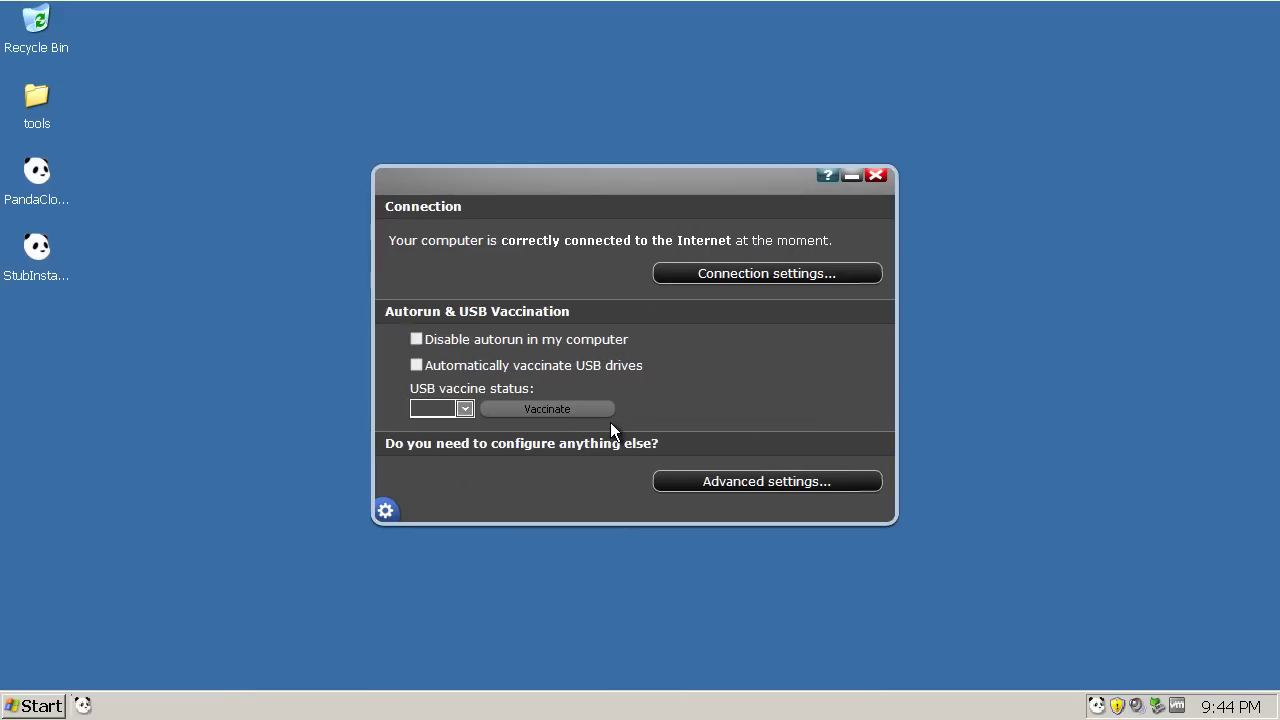
click(462, 410)
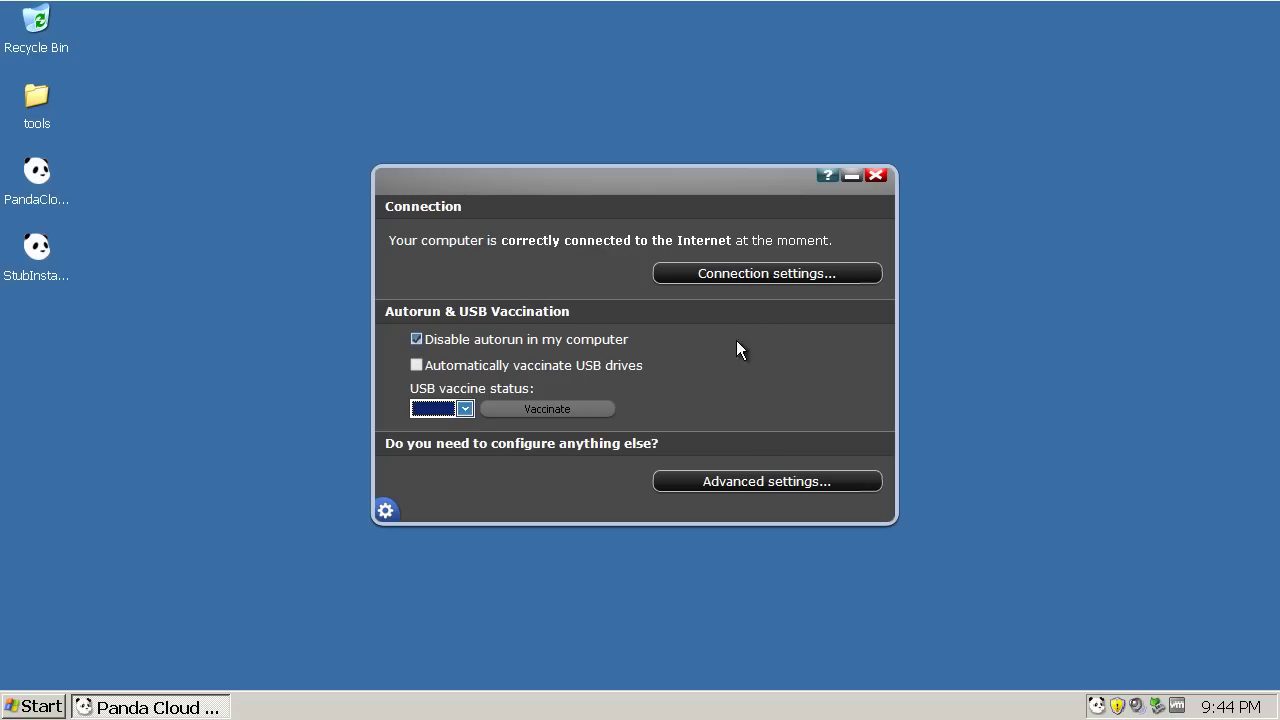
click(397, 511)
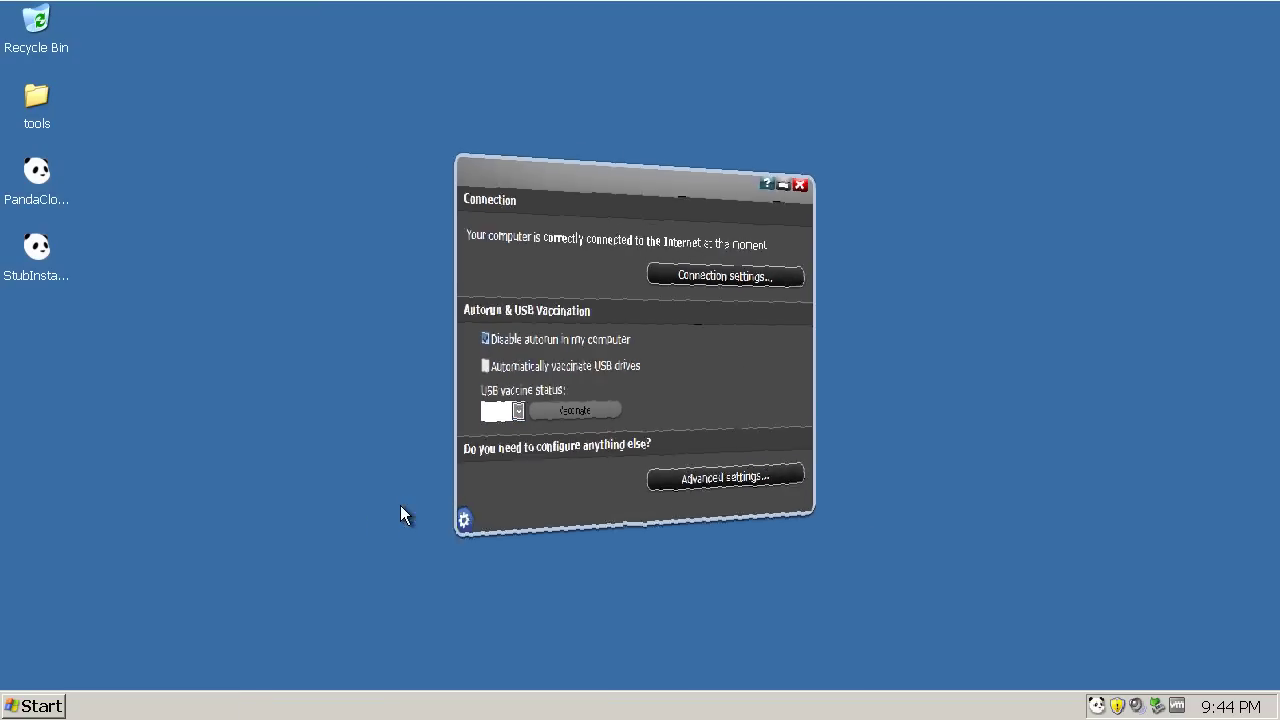
Look through the antivirus scan, report, recycle bin and status pages, and close the console
click(420, 258)
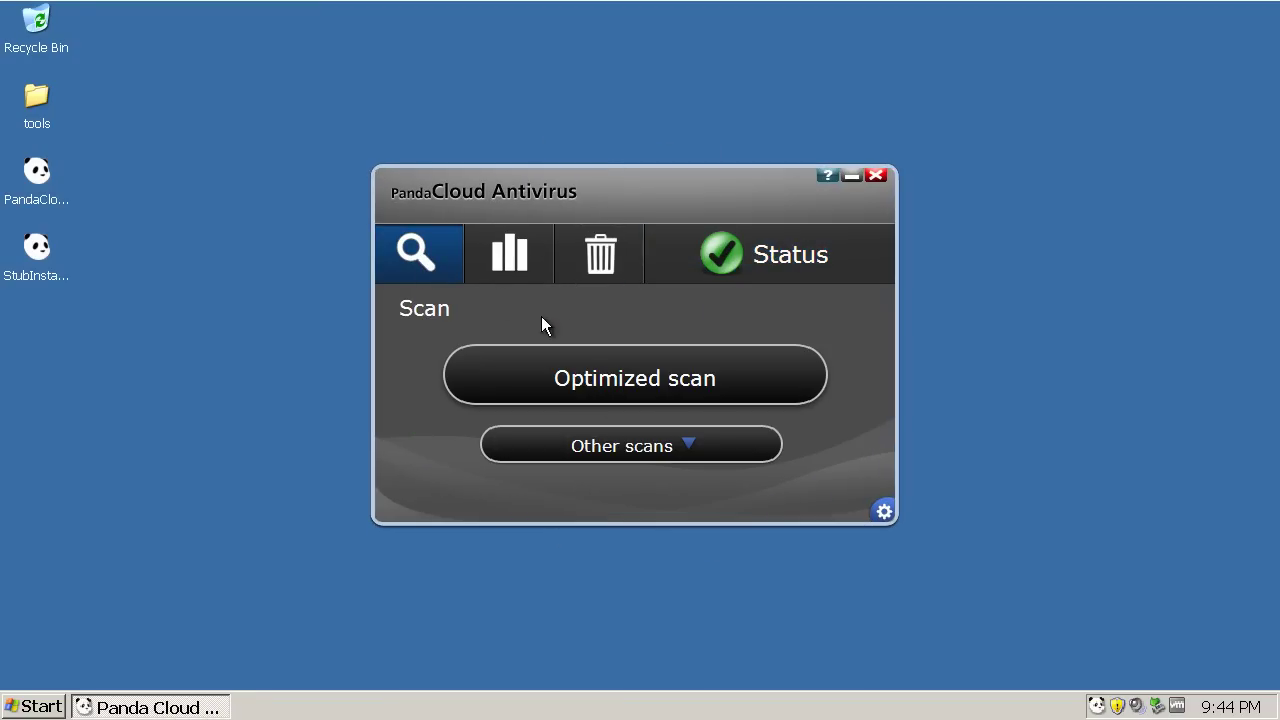
click(535, 268)
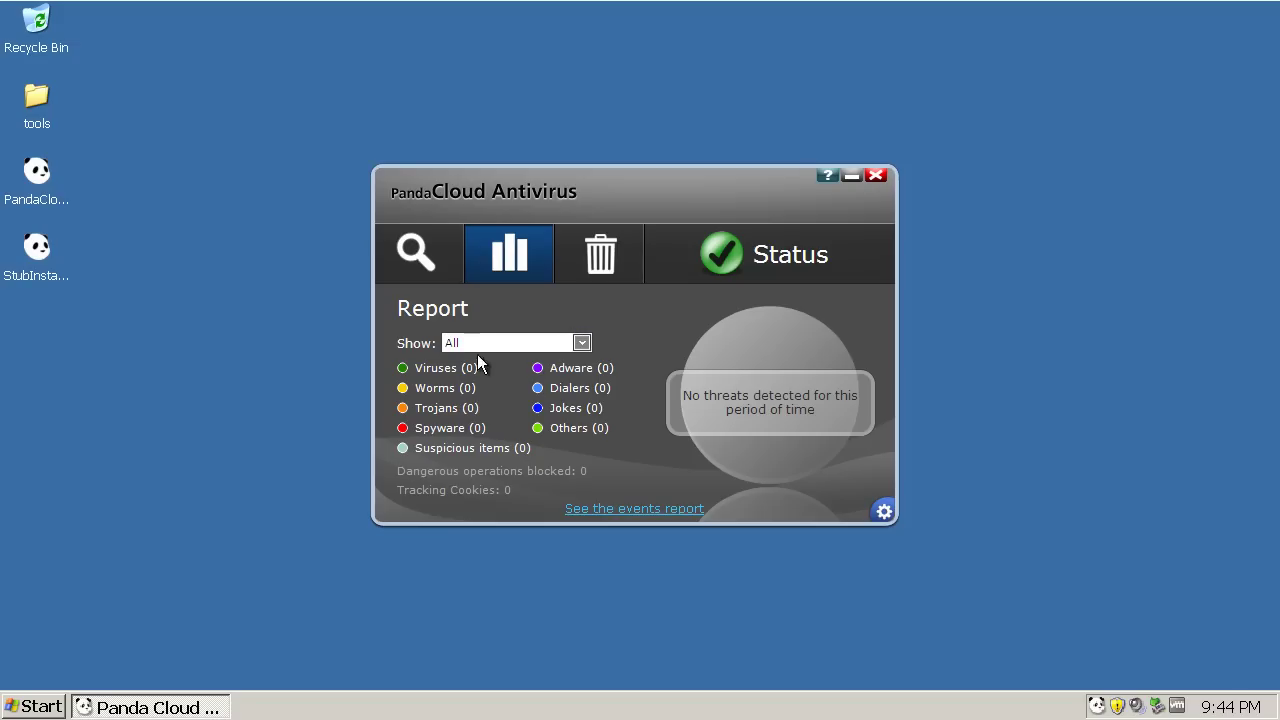
click(588, 262)
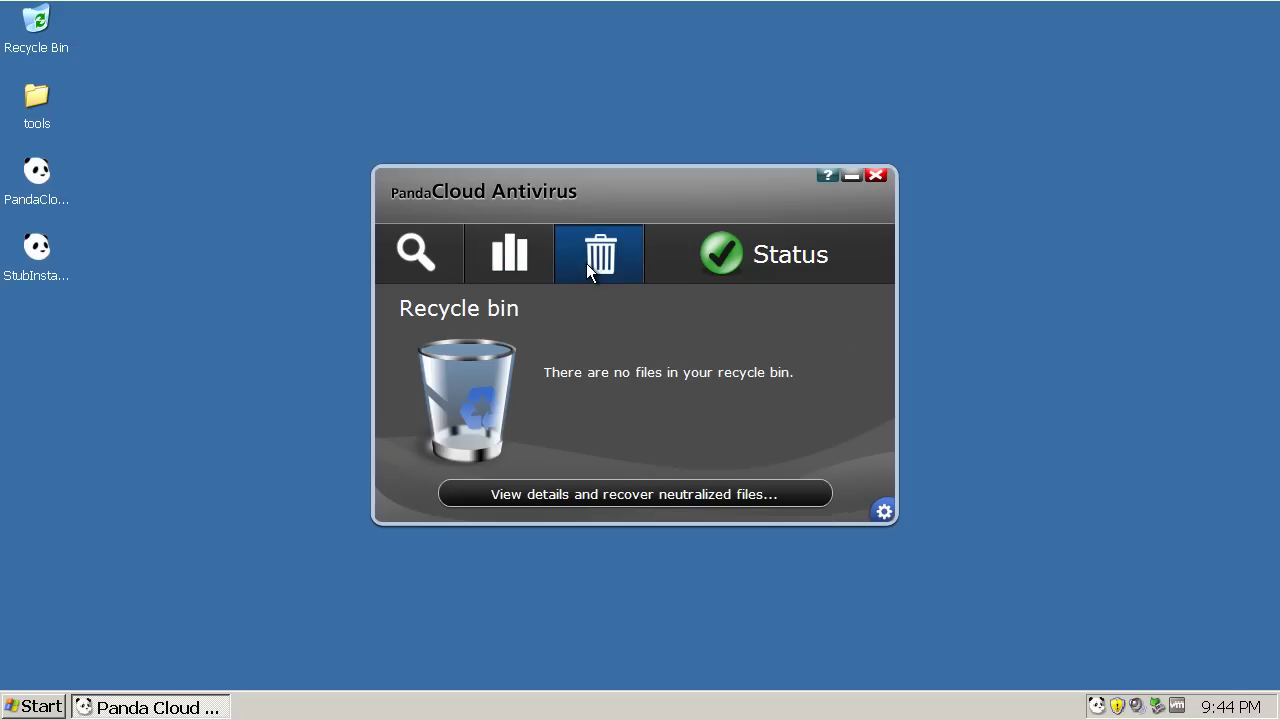
click(724, 252)
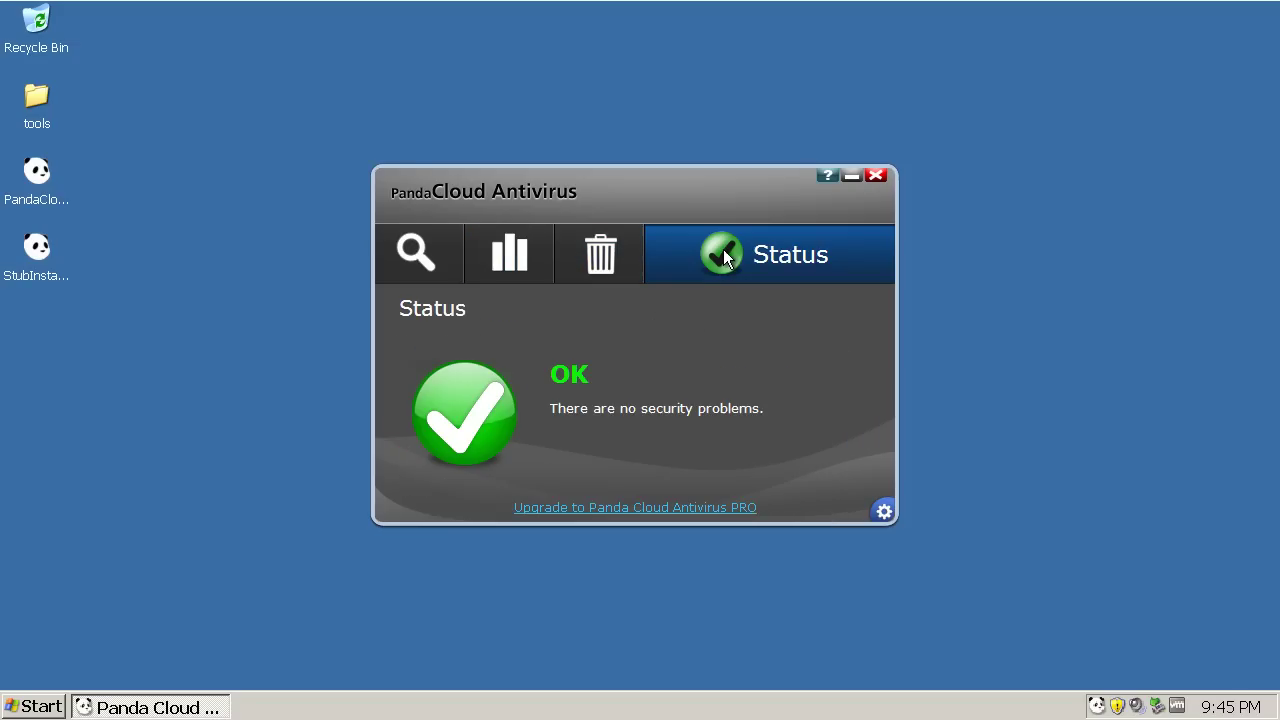
click(877, 177)
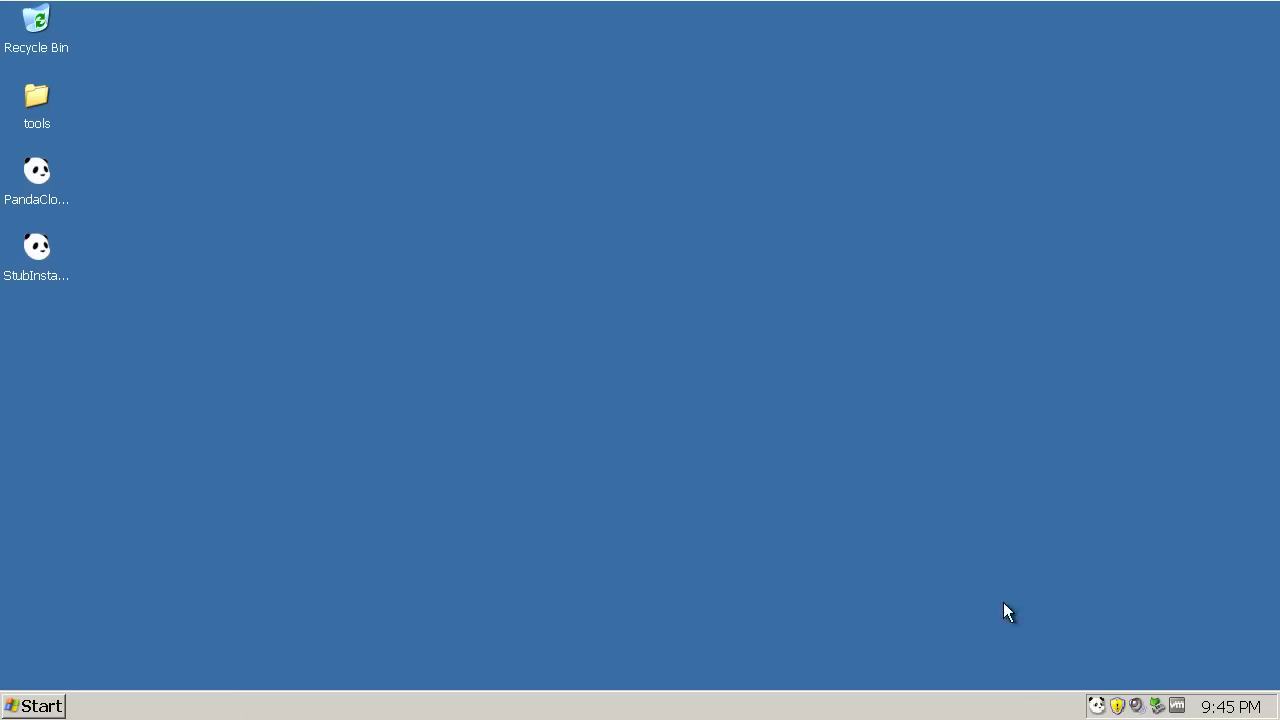
right_click(1097, 706)
click(800, 415)
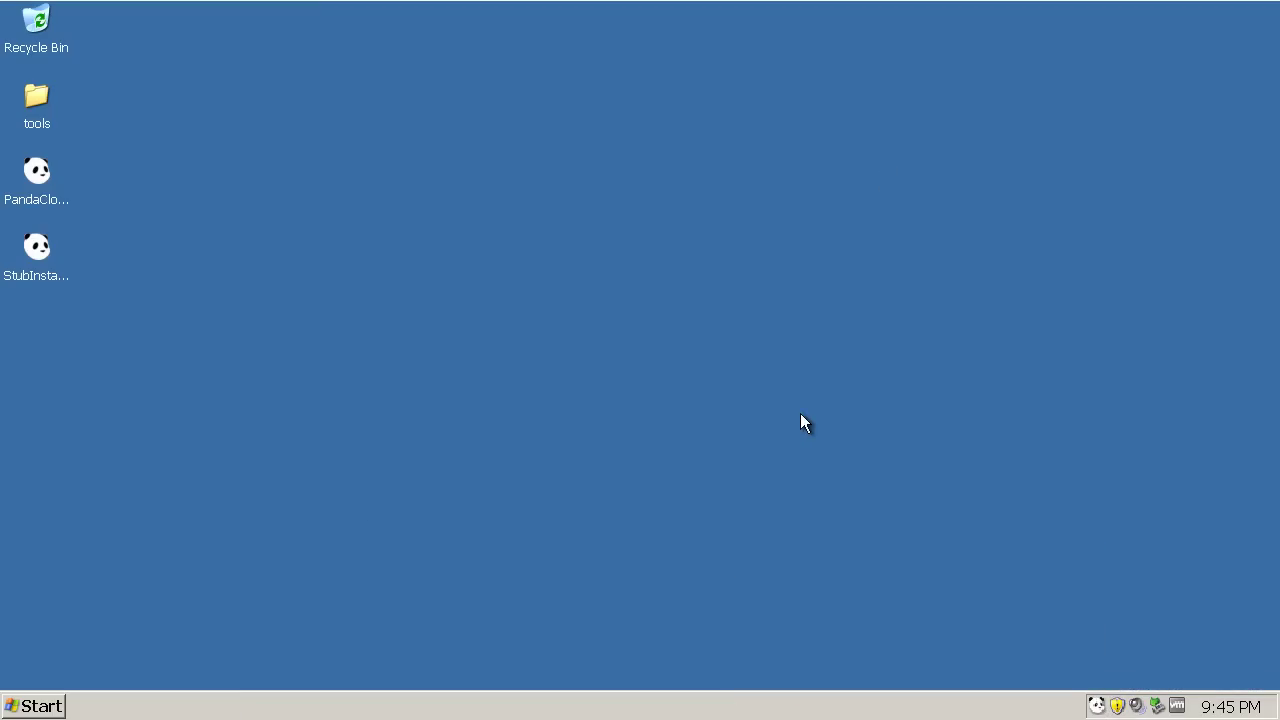
Open Internet Explorer, go to malwaredomainlist.com and open its Malware Domain List query page
click(36, 704)
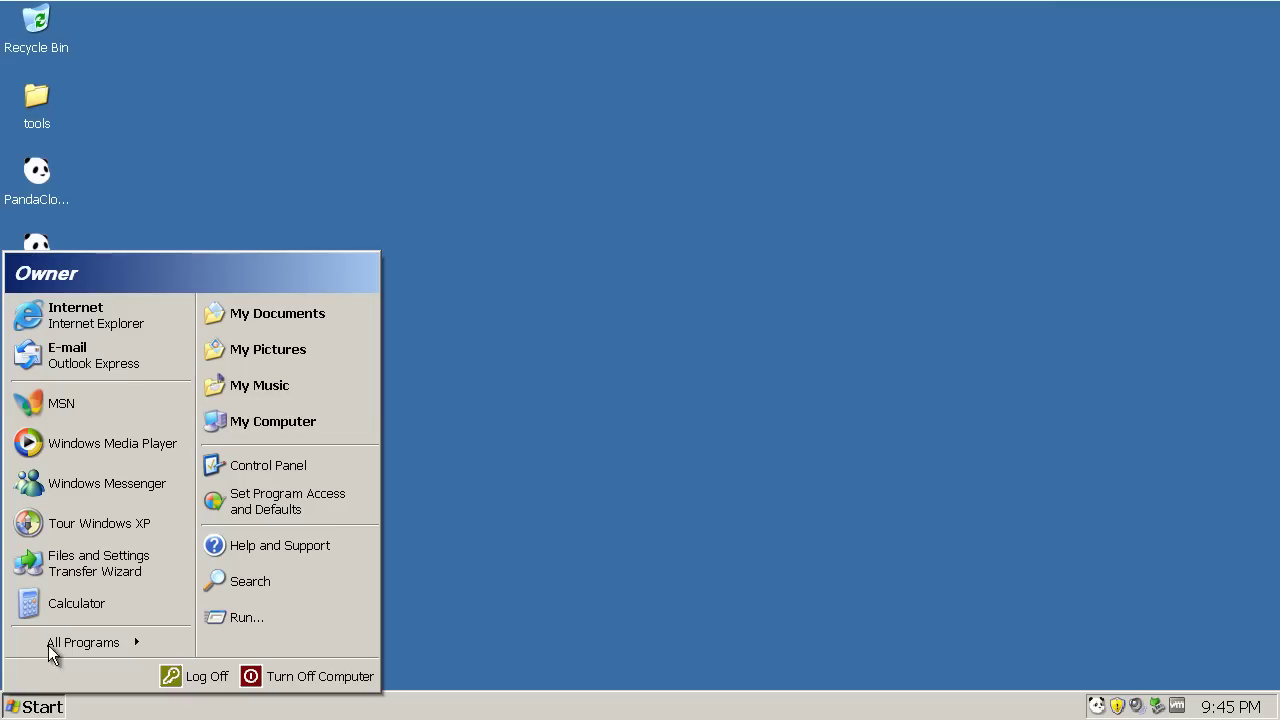
click(139, 318)
click(52, 258)
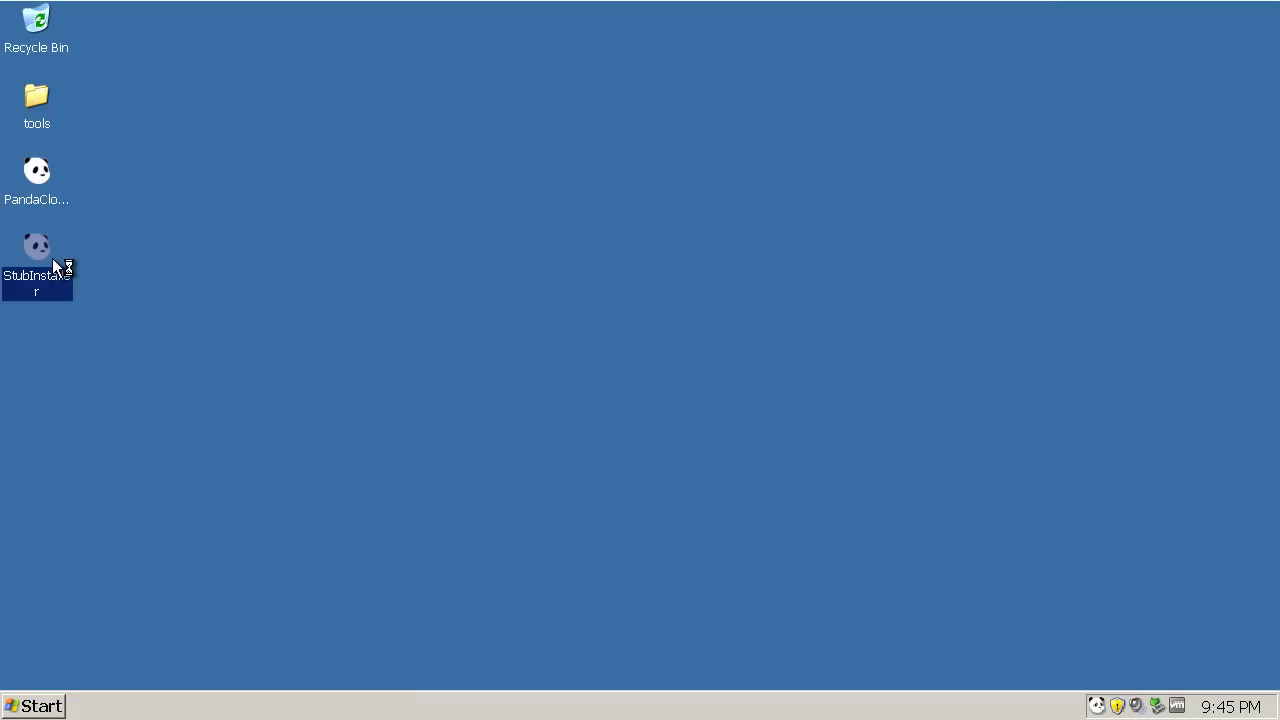
click(41, 177)
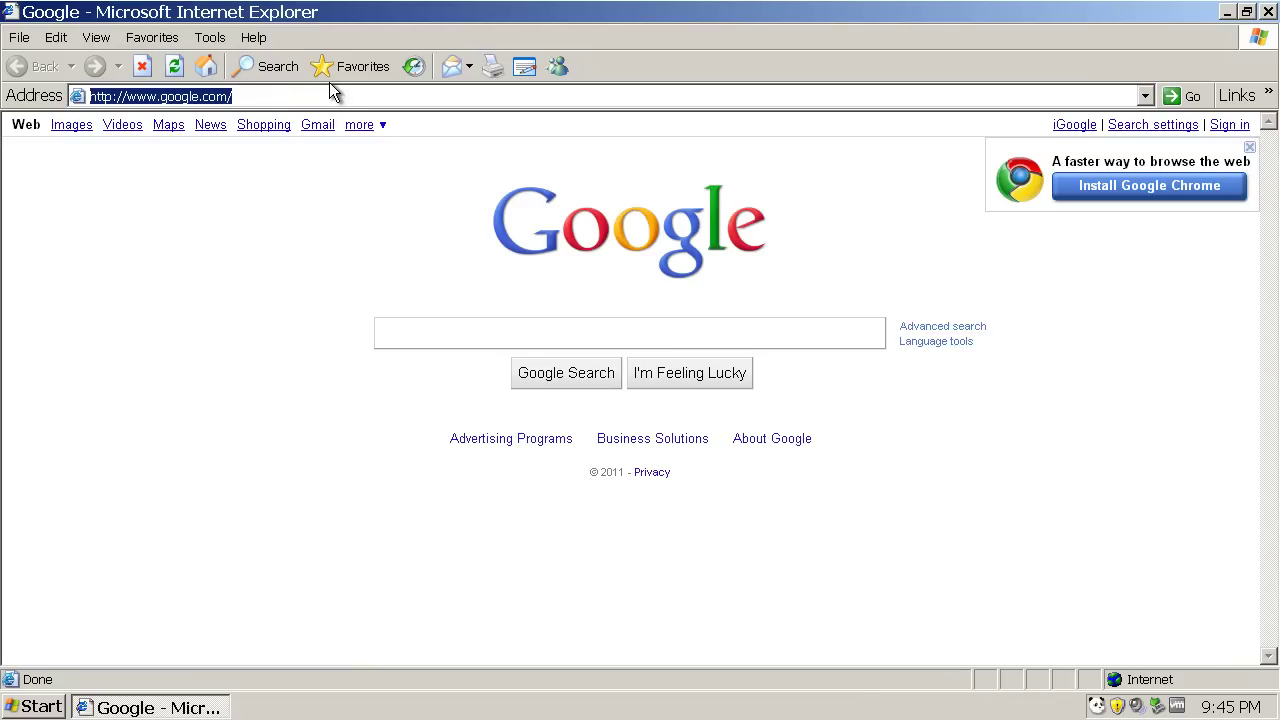
text(malwaredomai)
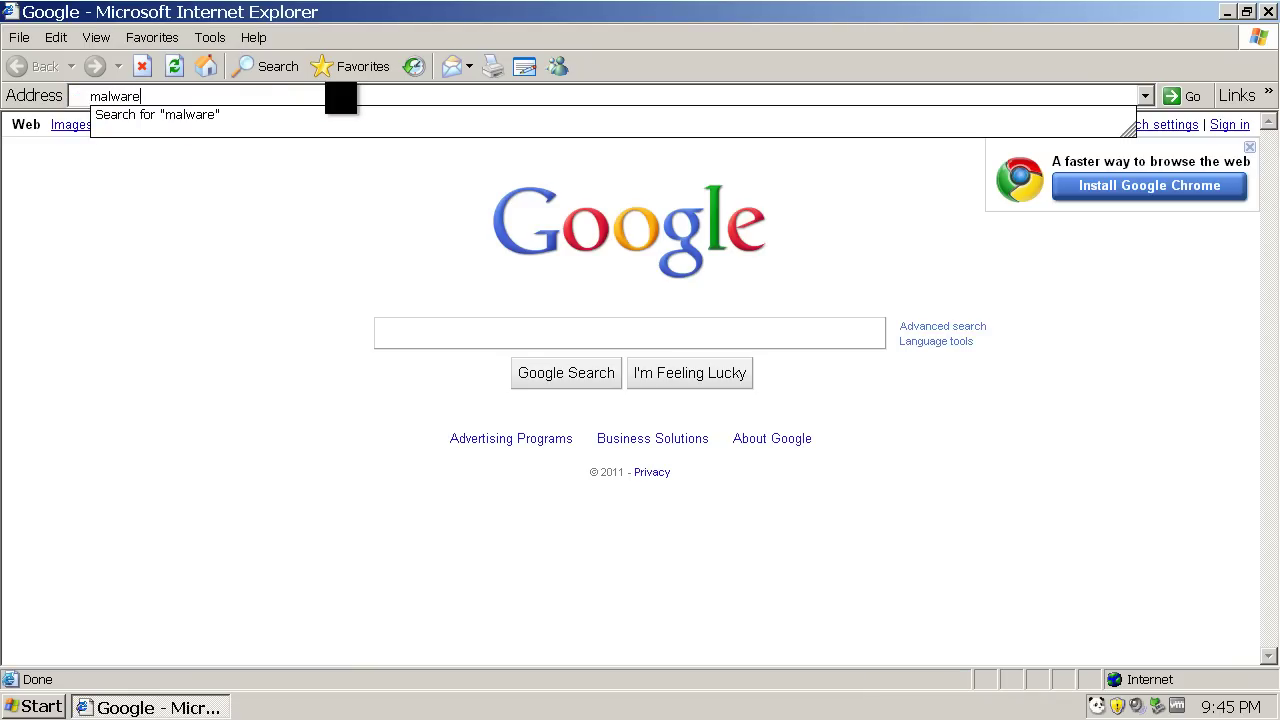
text(nlist.com)
key(Return)
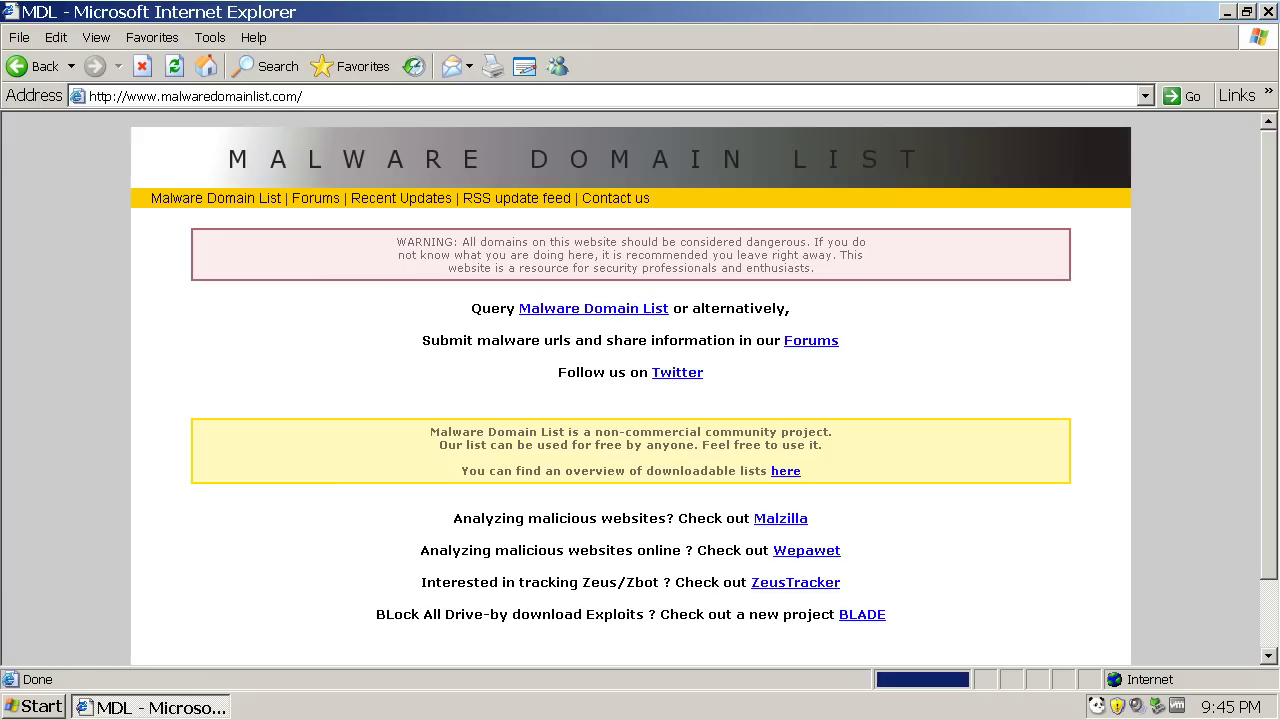
click(624, 309)
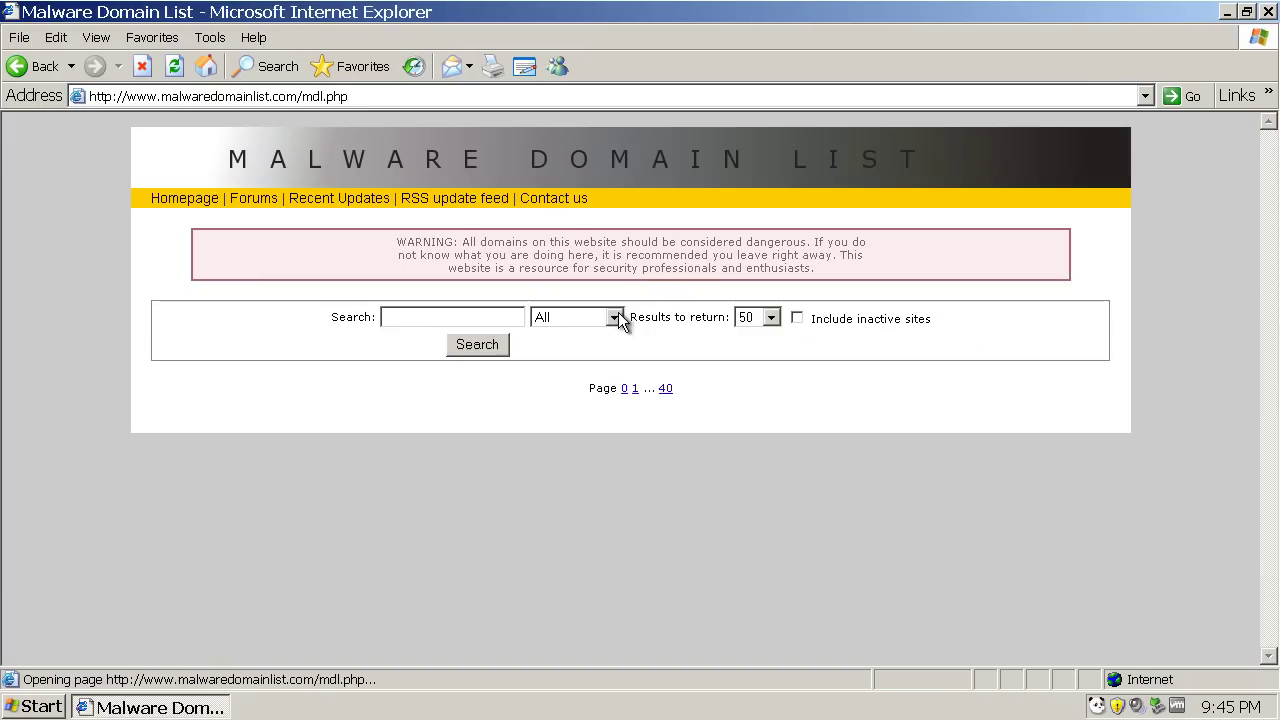
Copy the first listed address, prava-servise.ru/elpack/index.php, and load it in a new Internet Explorer window
drag(463, 471, 267, 473)
key(ctrl+c)
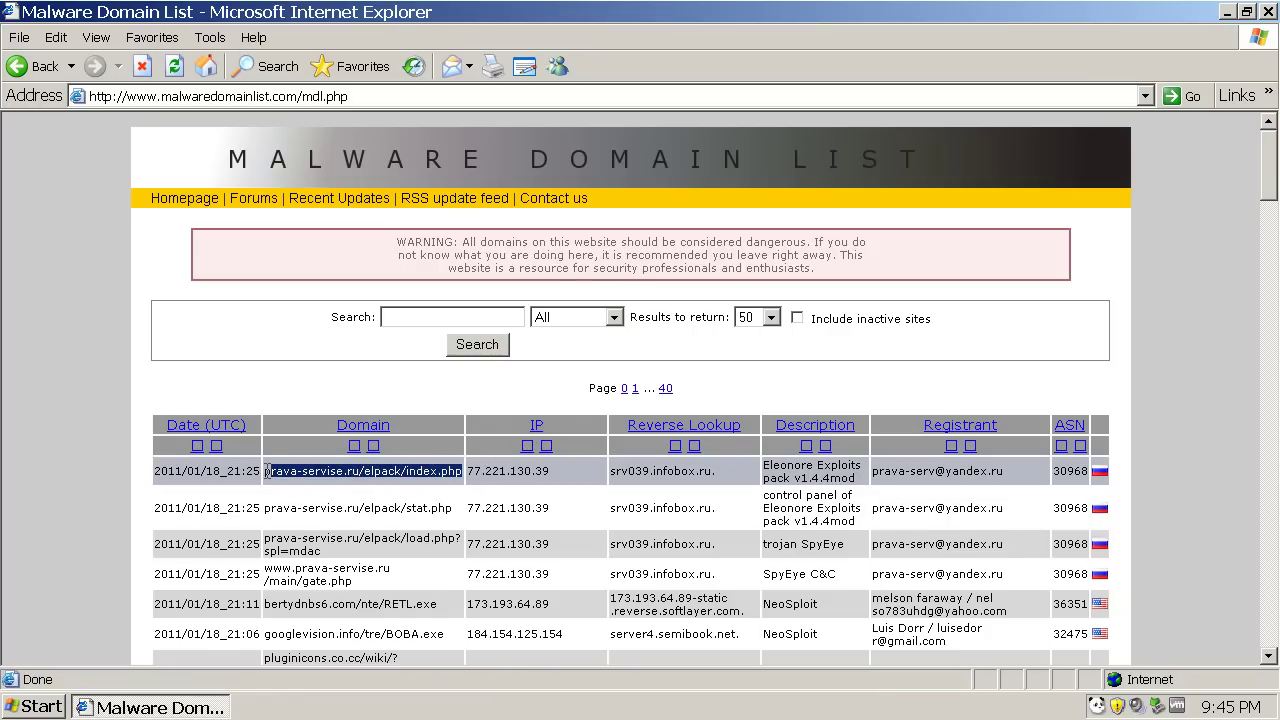
click(62, 708)
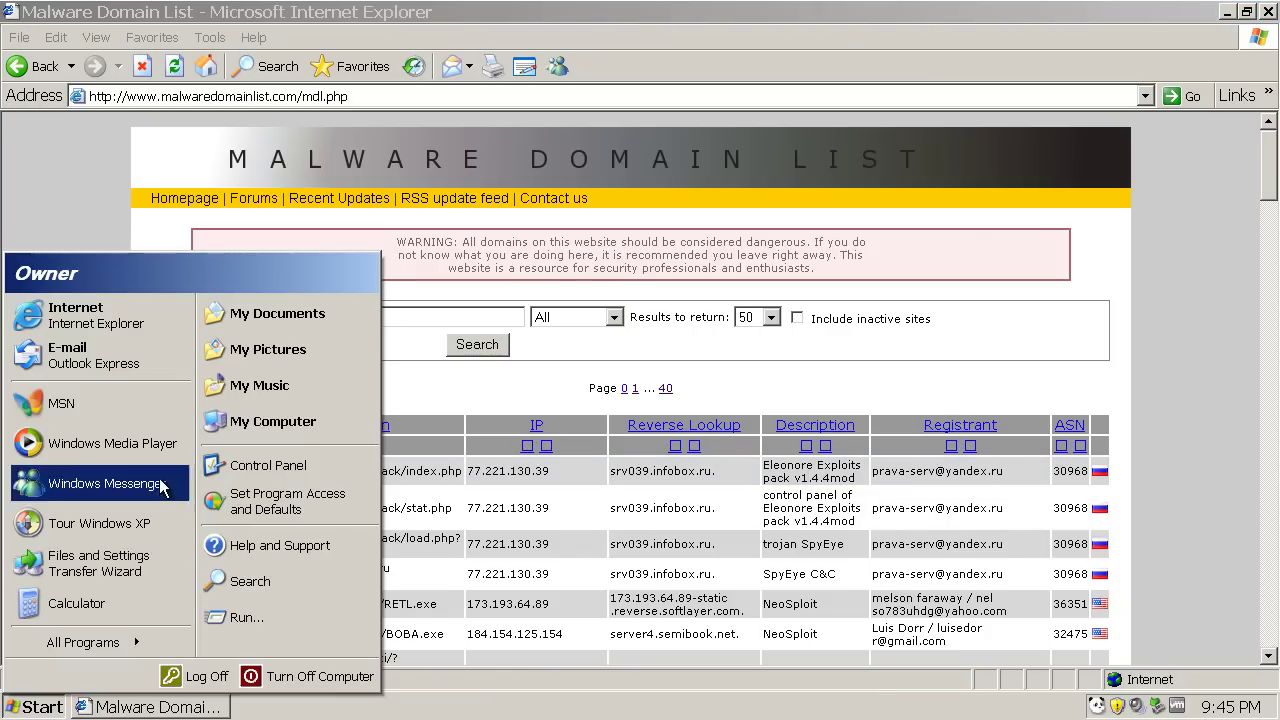
click(95, 315)
click(341, 96)
key(ctrl+v)
key(Return)
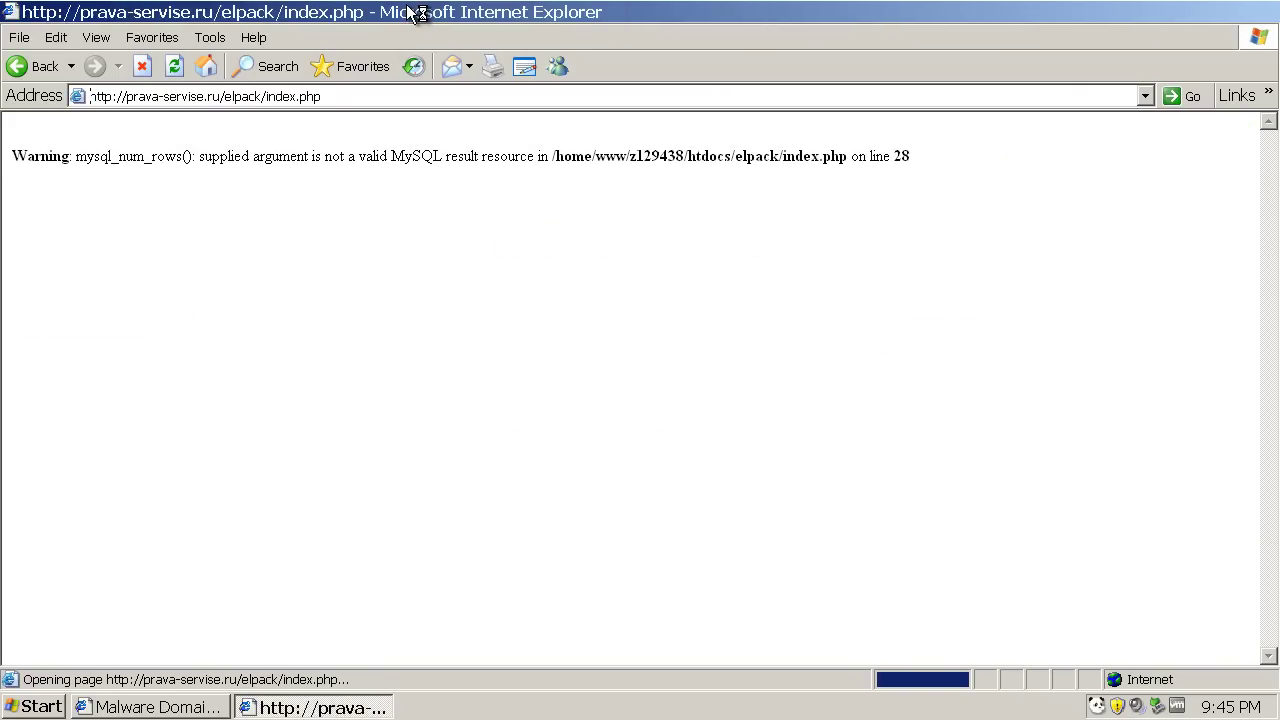
Restore both browser windows from full screen and arrange the domain list and the test page side by side
double_click(413, 12)
drag(600, 20, 656, 78)
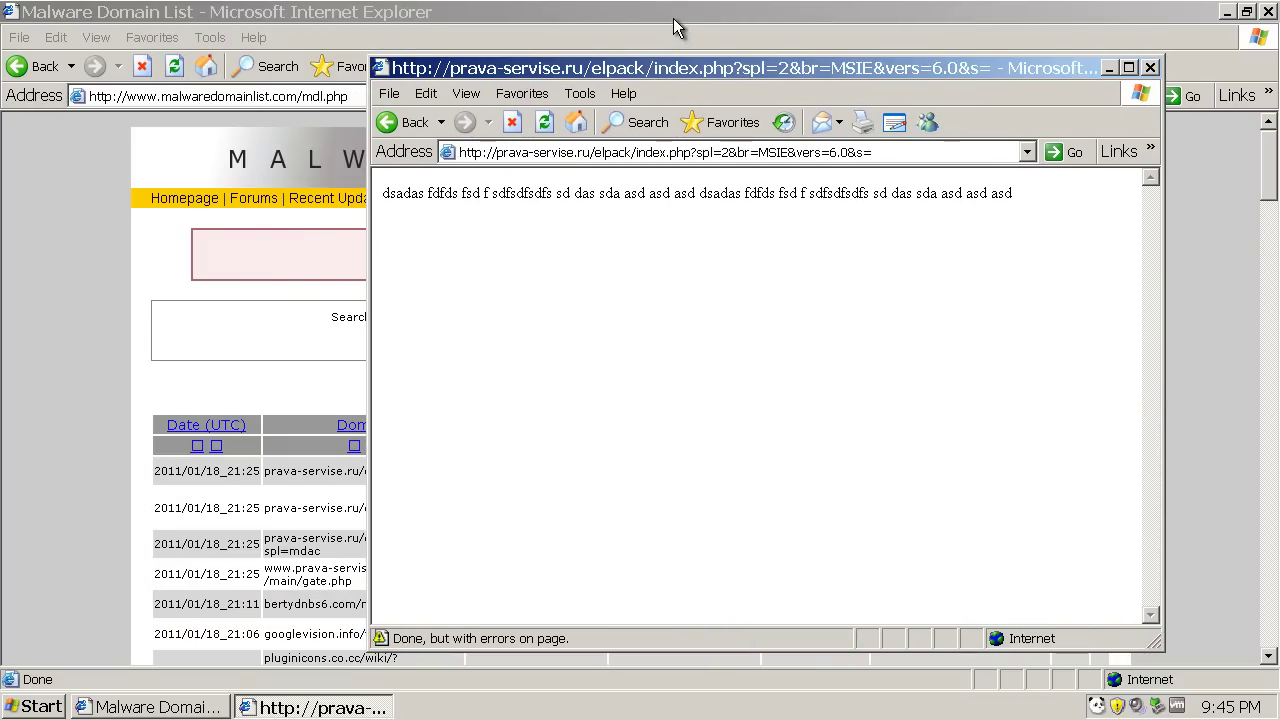
click(673, 18)
double_click(673, 18)
drag(673, 22, 501, 40)
drag(839, 67, 1162, 43)
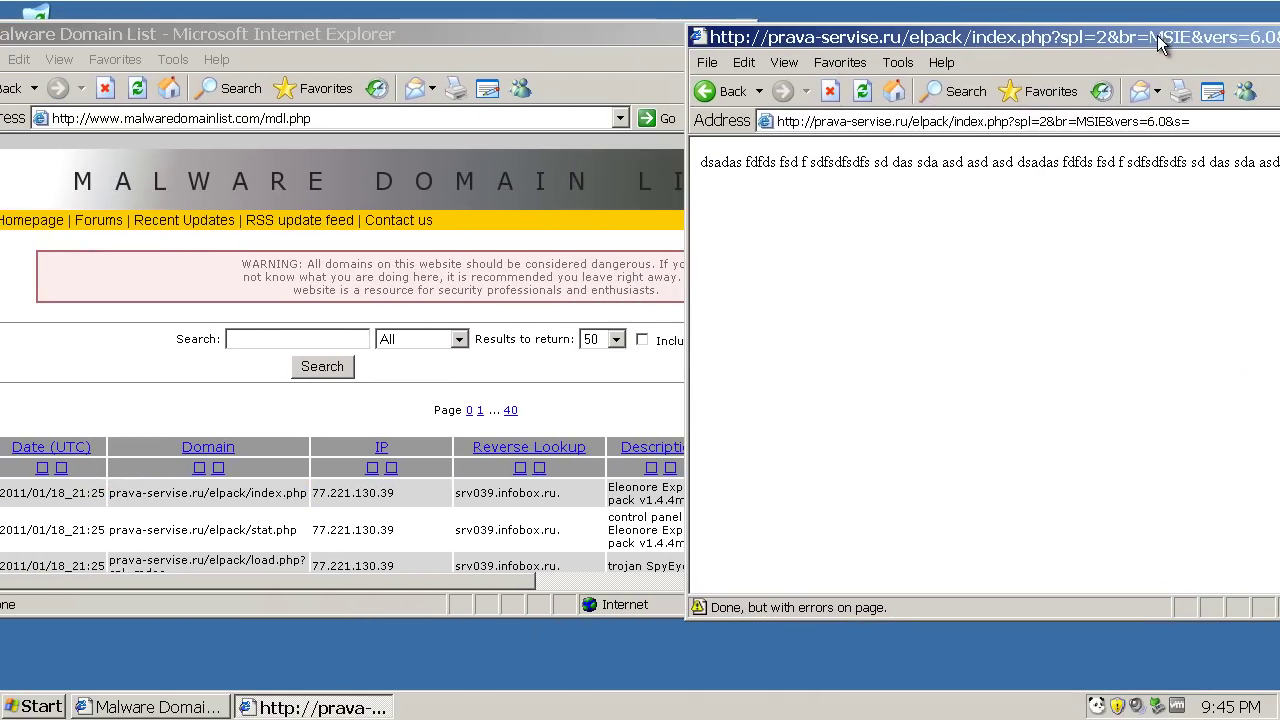
Copy bertydnbs6.com/nte/RETL.exe from the domain list and load it in the test browser window
click(334, 414)
scroll(273, 493, down, 3)
drag(300, 496, 140, 497)
key(ctrl+c)
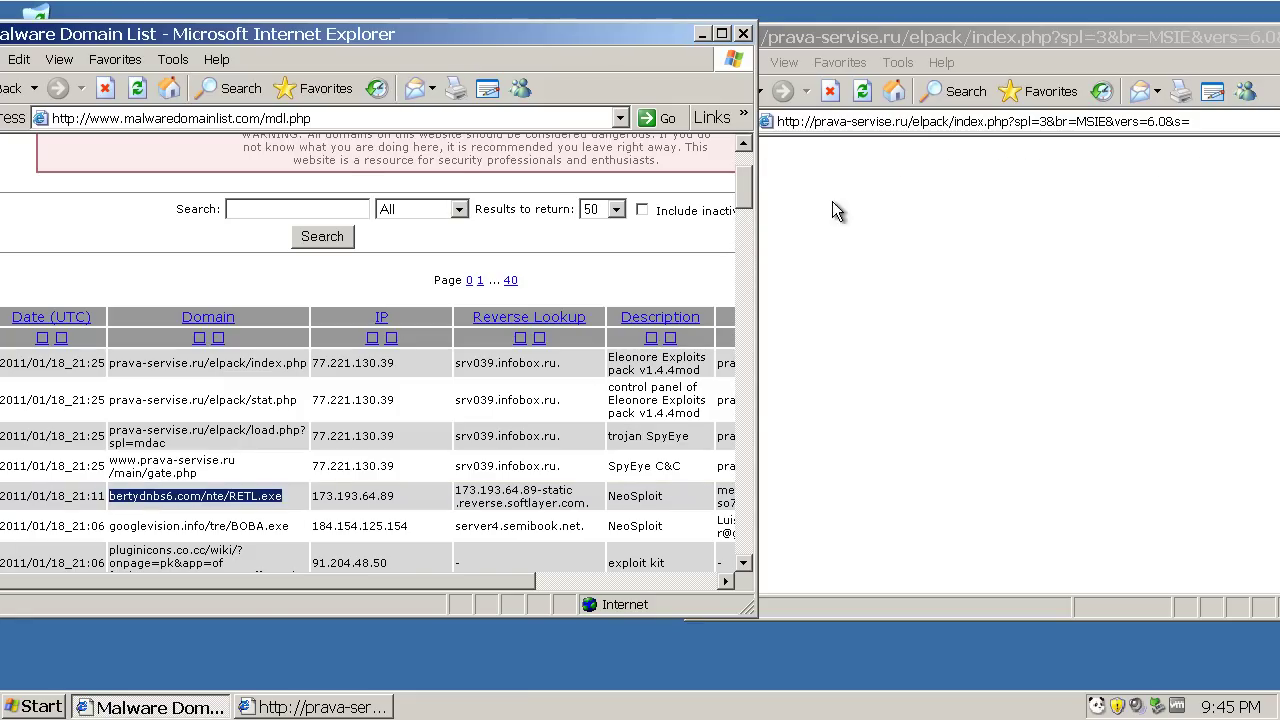
click(877, 47)
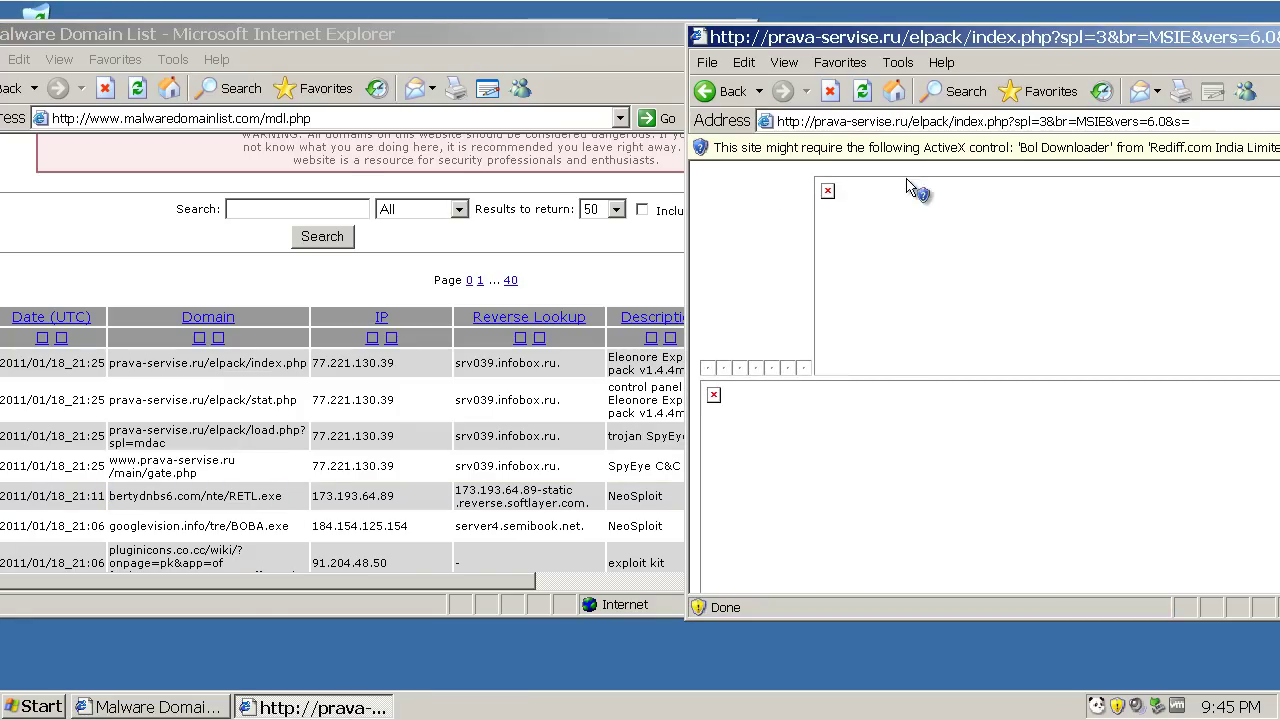
click(941, 164)
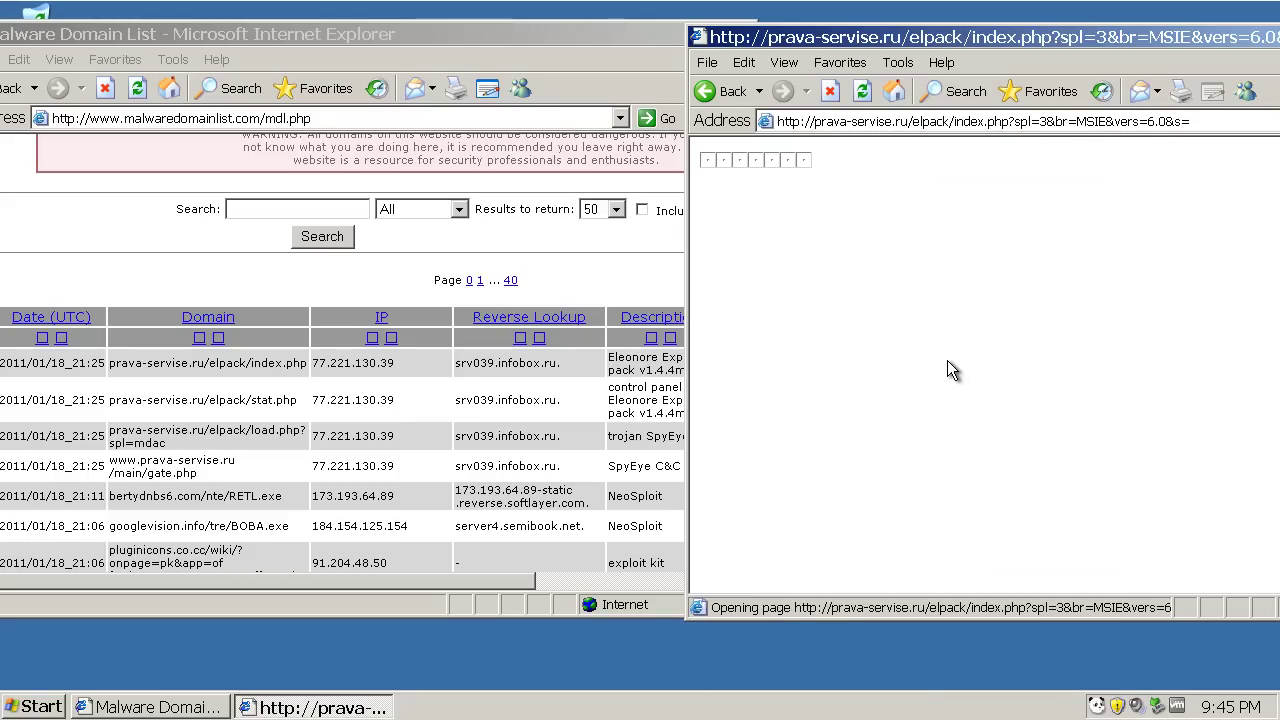
click(967, 124)
key(ctrl+v)
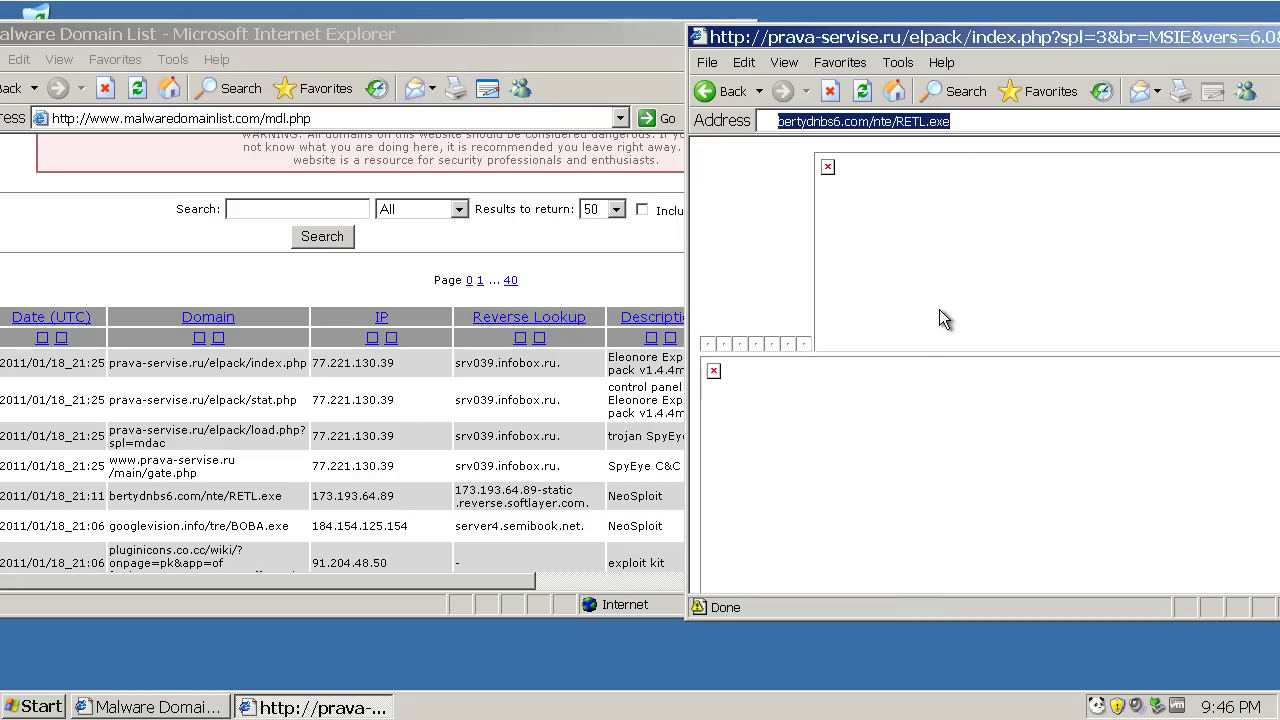
click(992, 121)
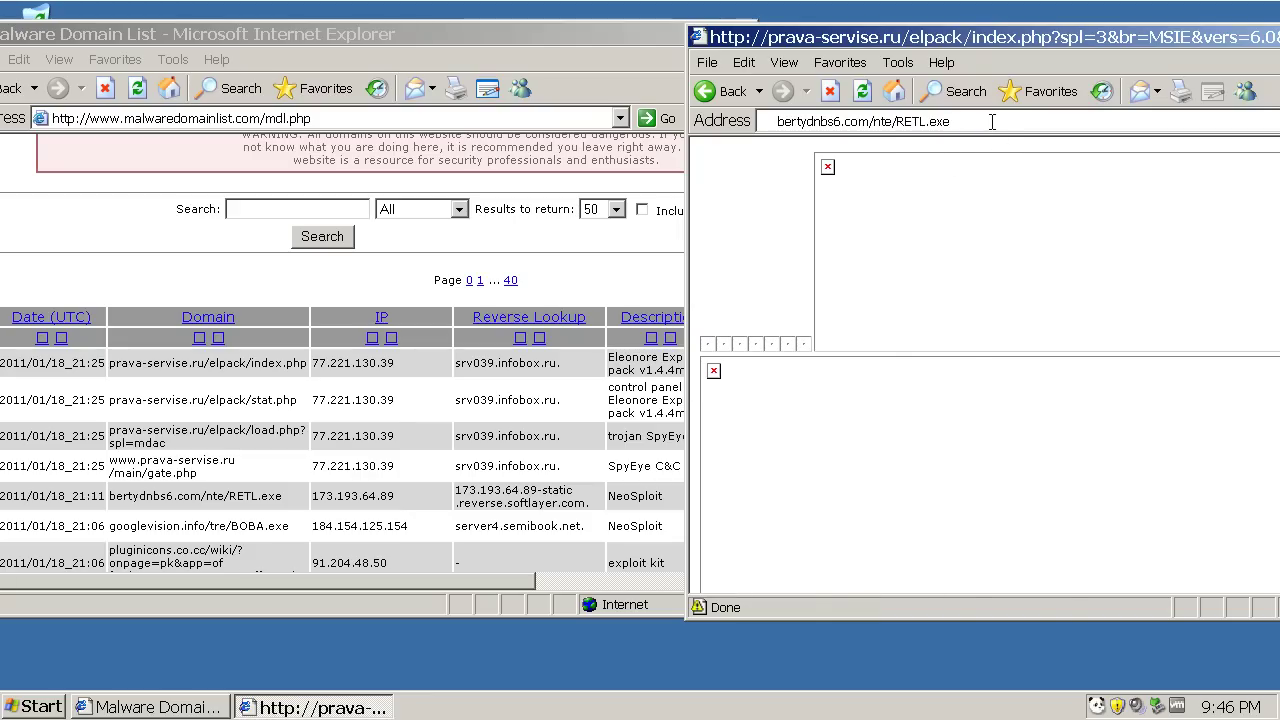
key(Return)
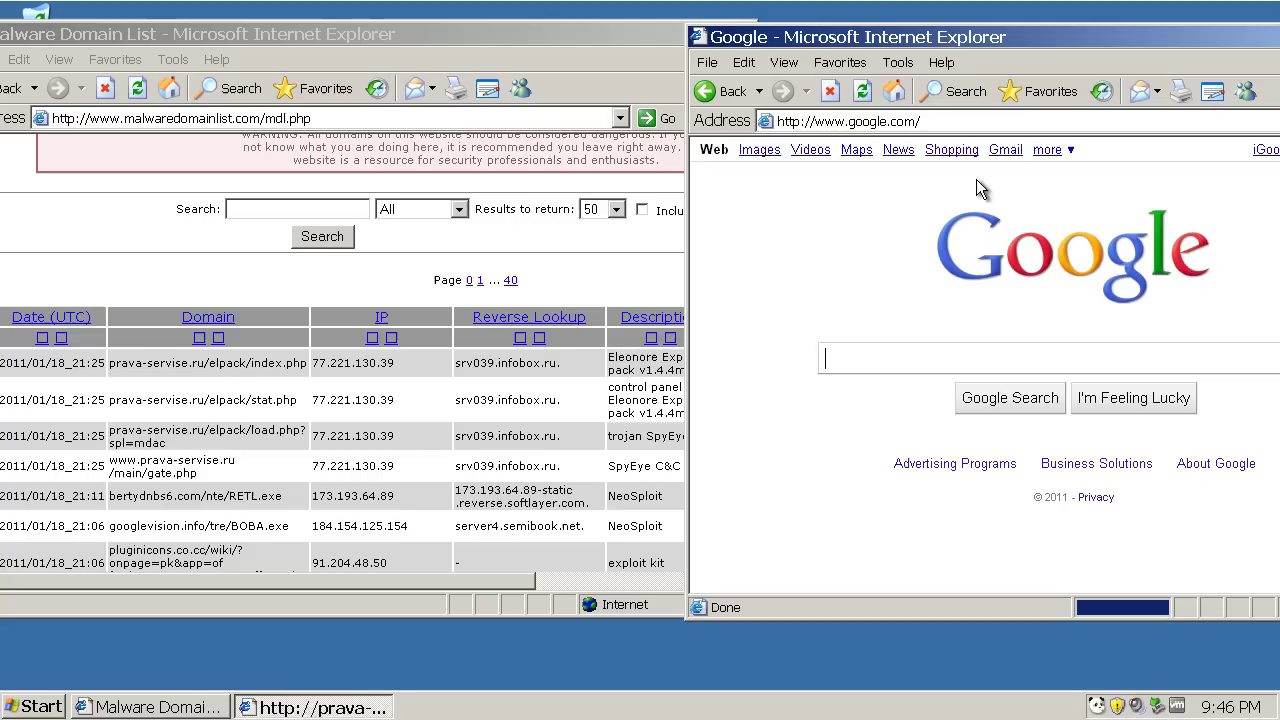
Retry the copied RETL.exe address, then replace the test window with a new Internet Explorer window and load the address there
click(908, 124)
key(ctrl+v)
key(Return)
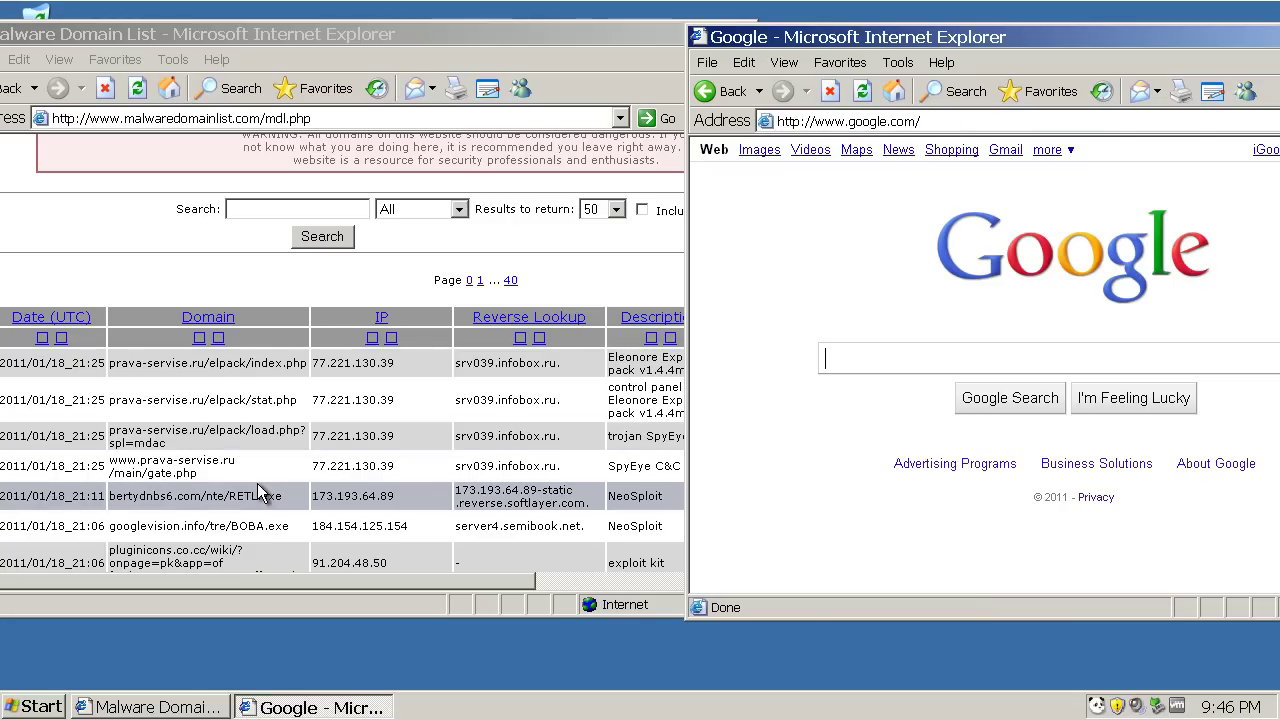
drag(975, 38, 771, 30)
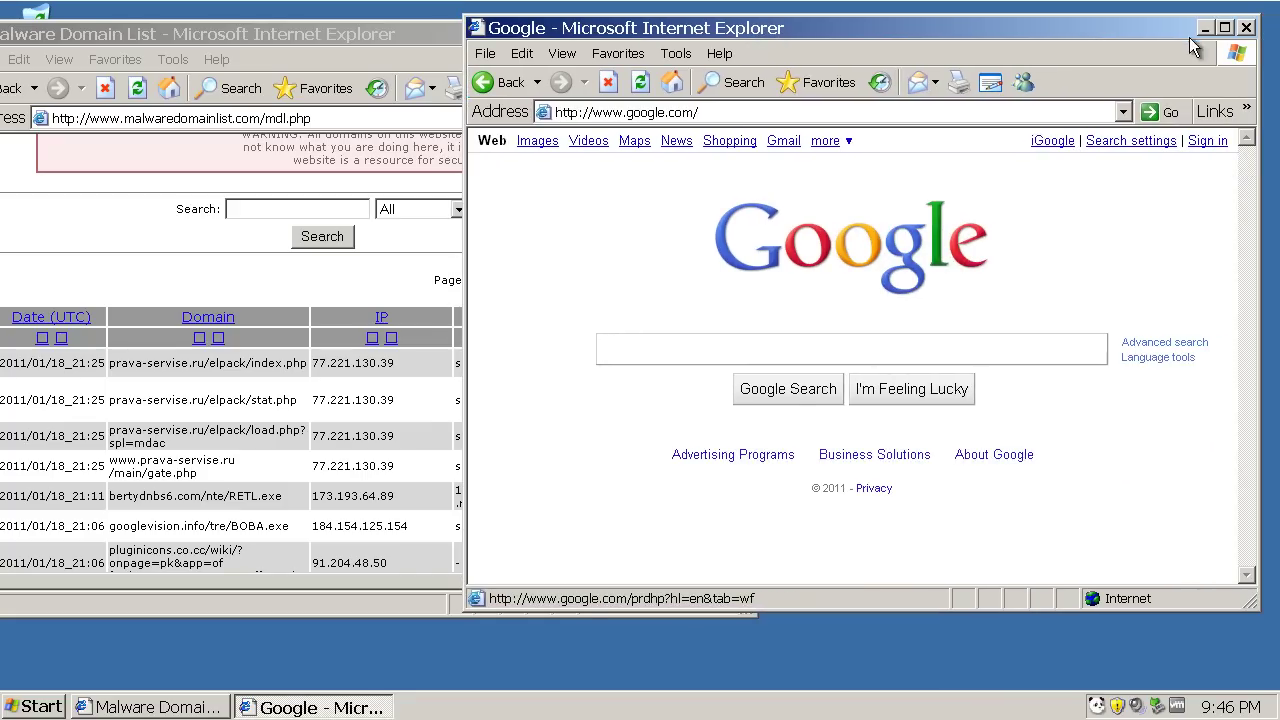
click(1246, 28)
click(36, 706)
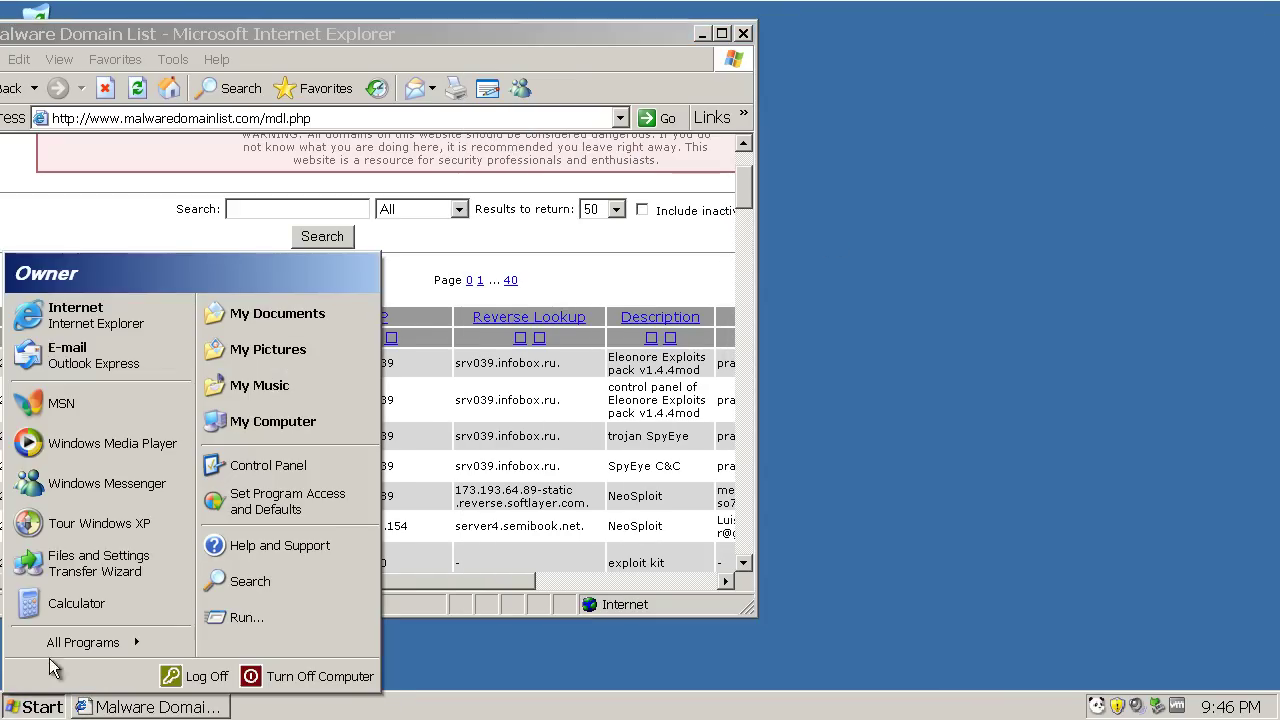
click(115, 325)
click(656, 113)
key(ctrl+v)
key(Return)
Copy 1.sweeedlings.co.cc/inet/az/bez.exe from the domain list, load it in the test window and choose to run bez.exe
click(287, 517)
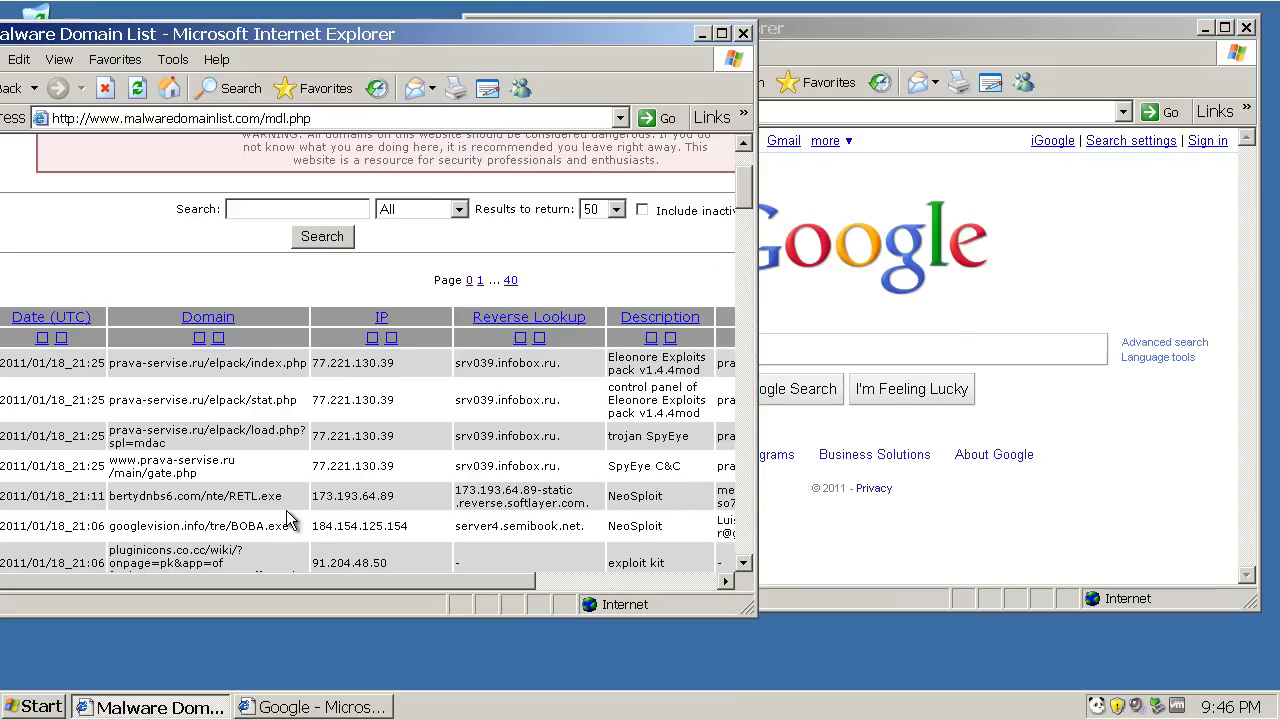
scroll(287, 517, down, 1)
scroll(250, 555, down, 1)
drag(222, 536, 114, 527)
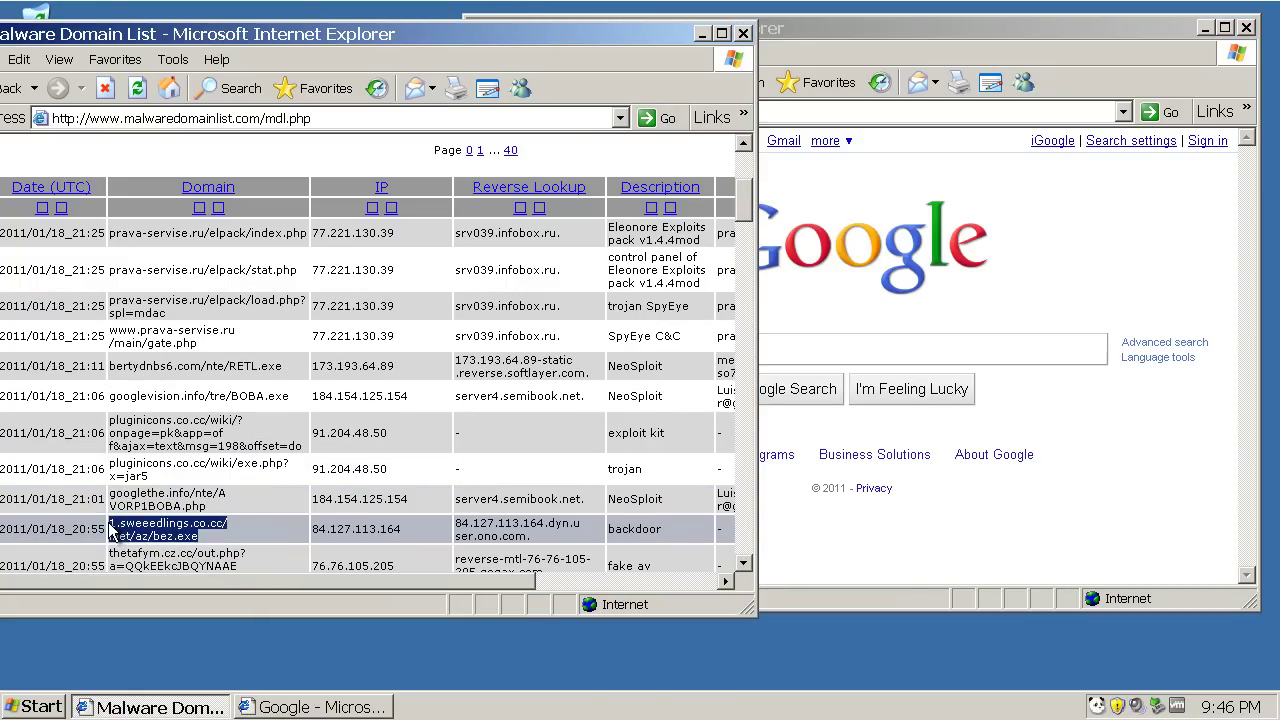
key(ctrl+c)
click(812, 112)
key(ctrl+v)
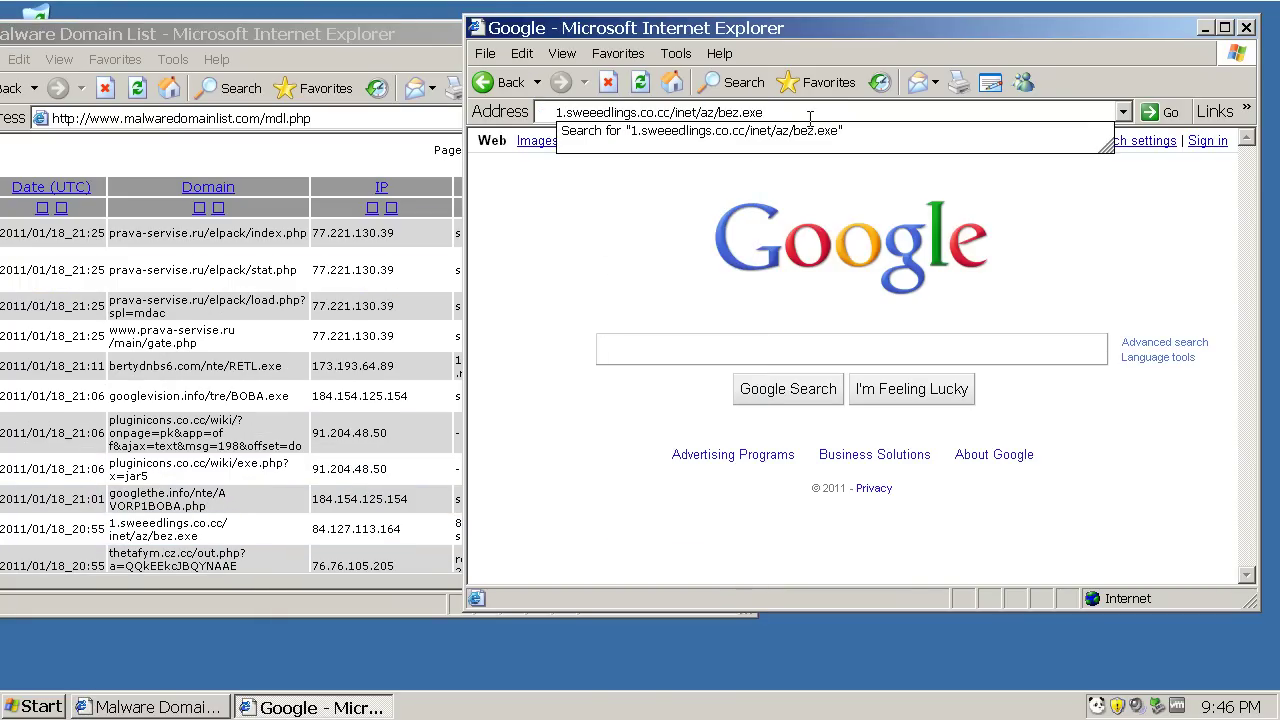
key(Return)
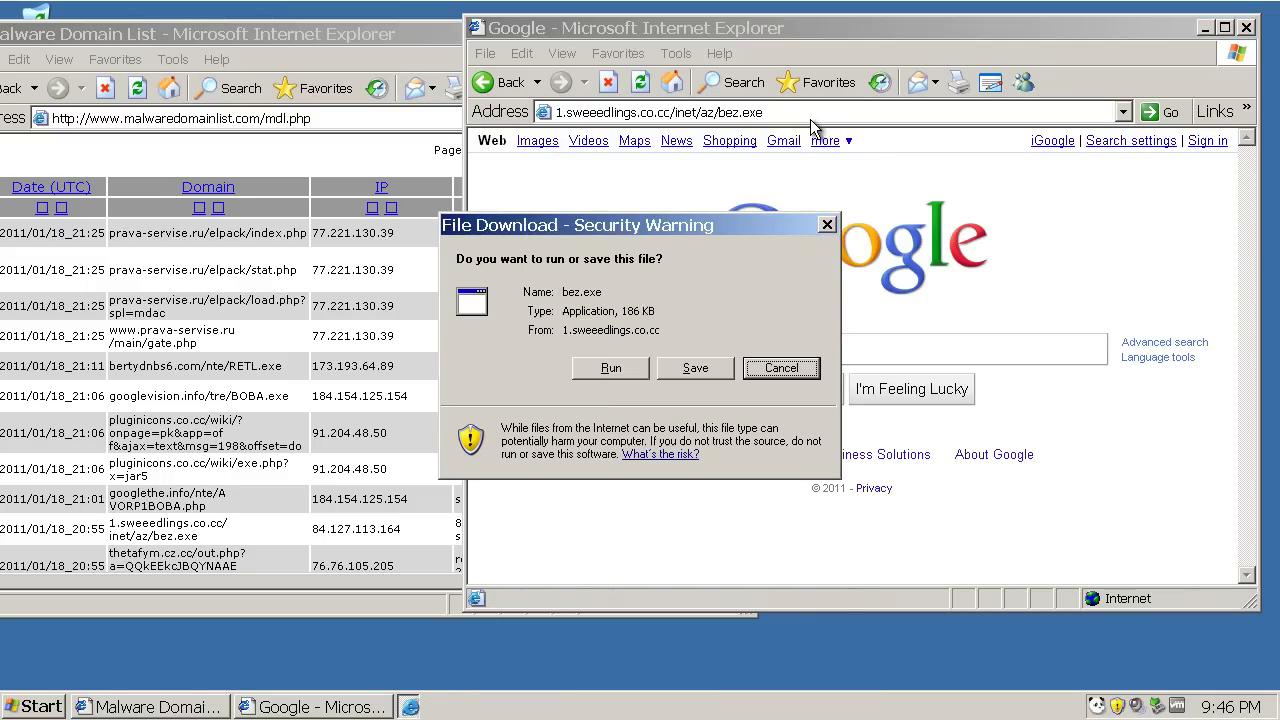
click(612, 372)
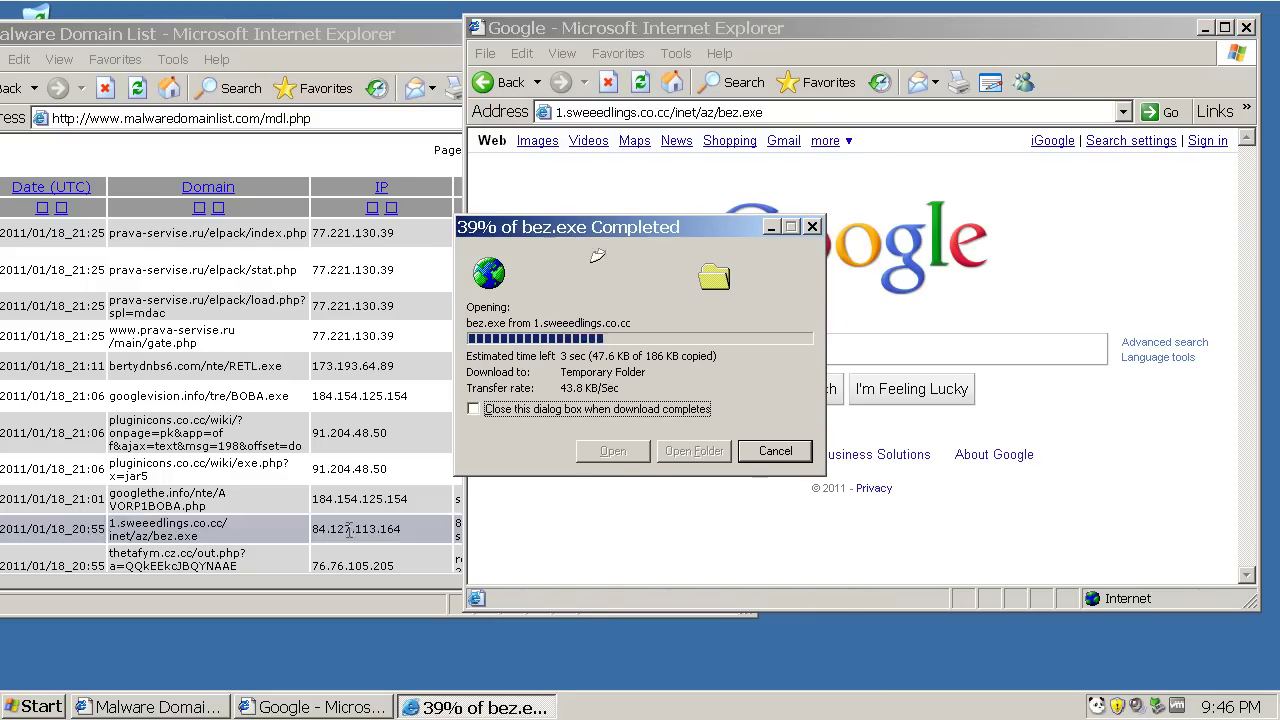
Copy dvdstreamvidswgm.co.cc/stream/Flash_Player_10_1_update_for_Win.exe from the domain list, load it in the test window and choose to run the file
click(279, 530)
scroll(279, 540, down, 1)
drag(279, 550, 109, 526)
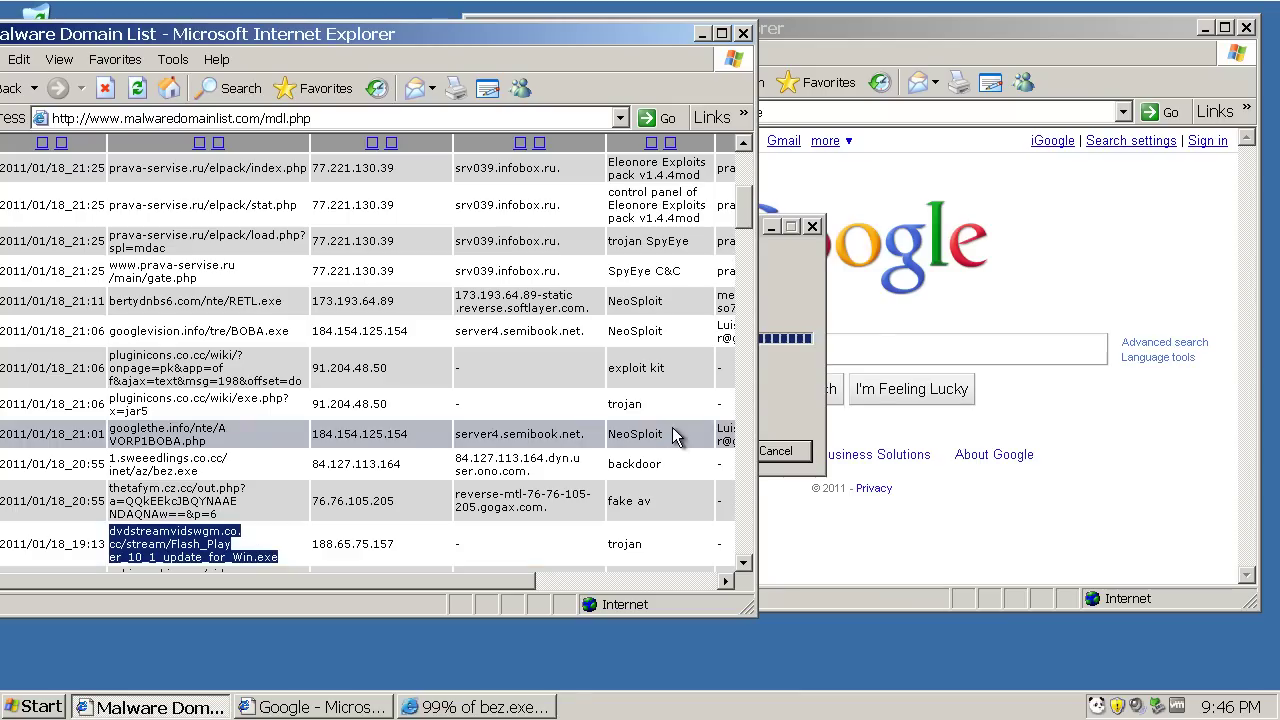
click(800, 446)
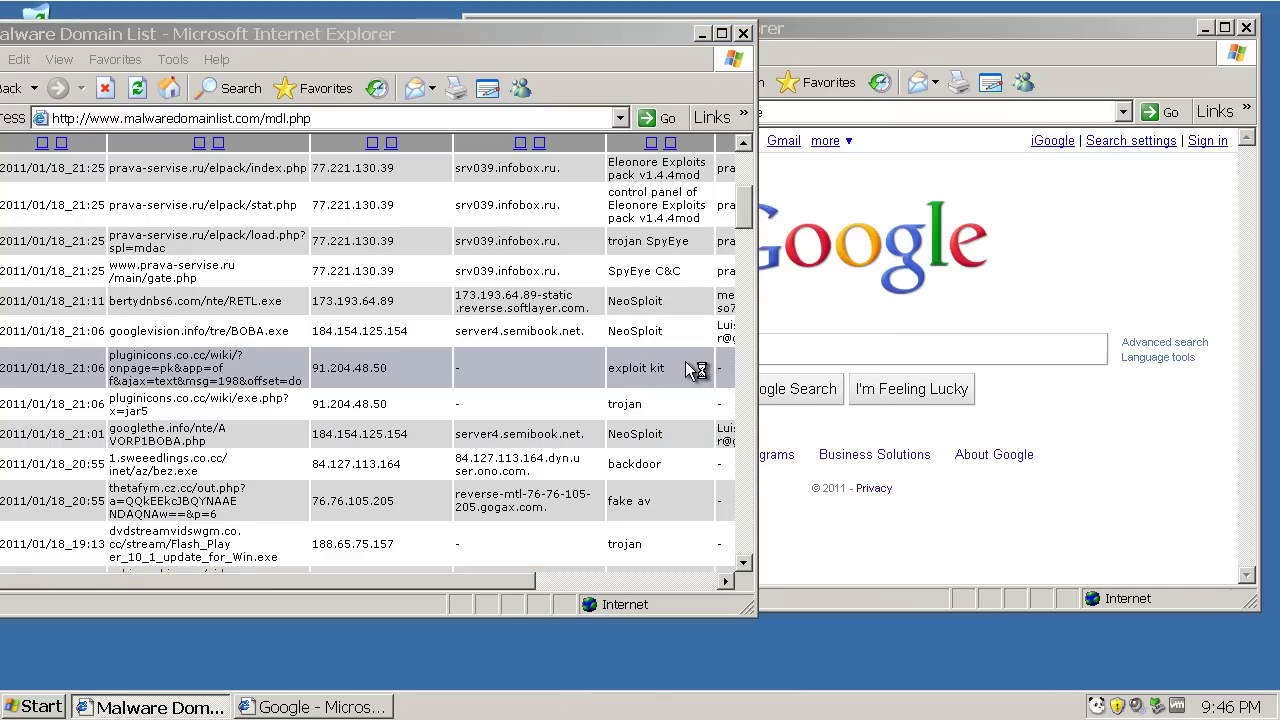
click(925, 110)
key(ctrl+a)
key(ctrl+v)
key(Return)
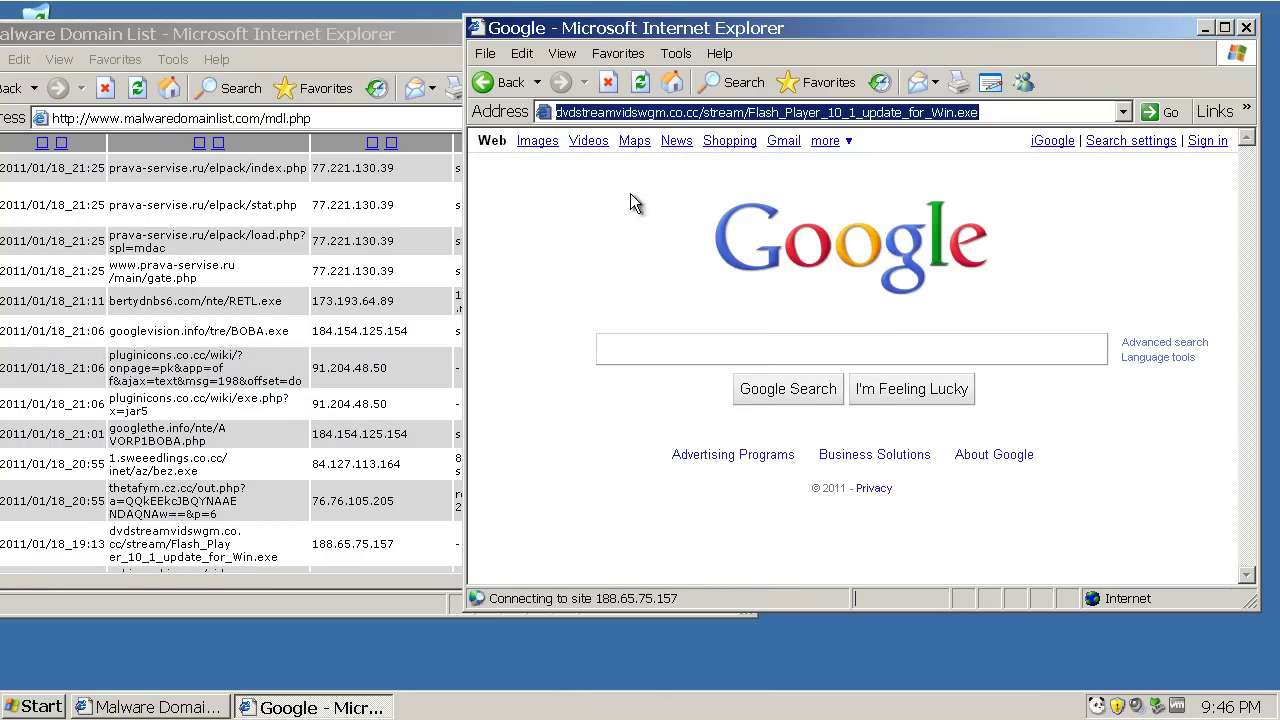
click(636, 368)
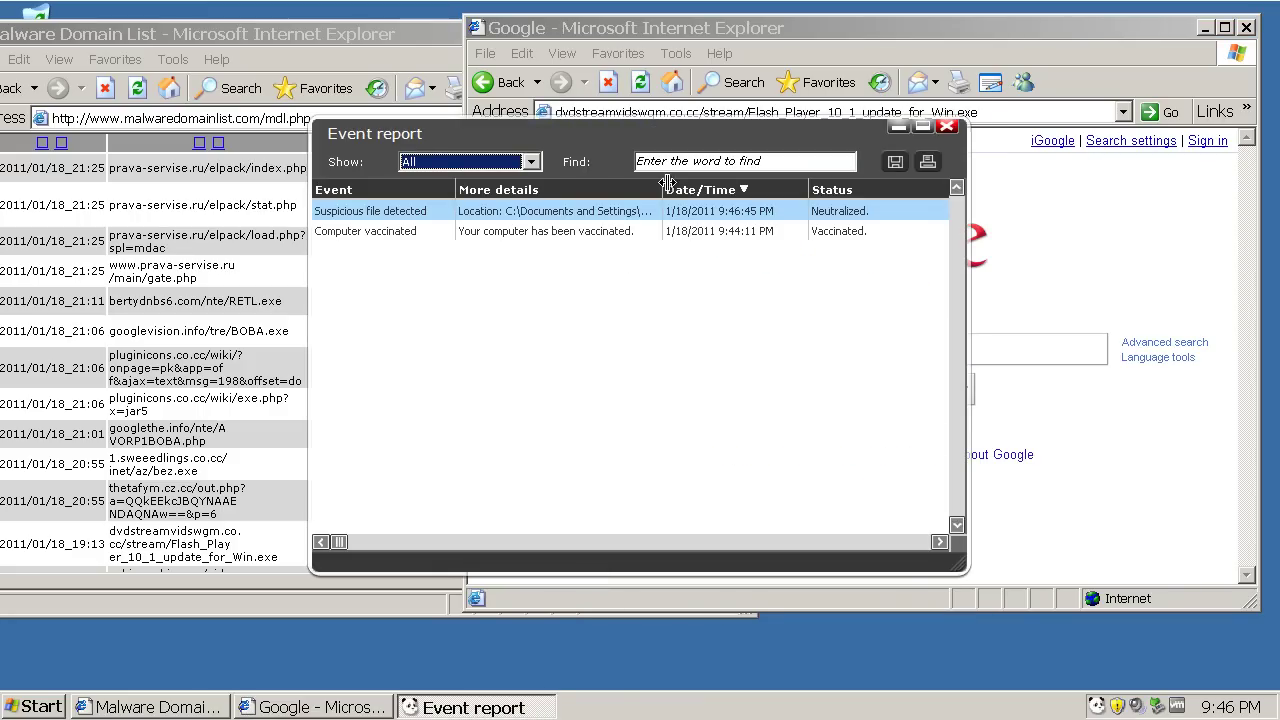
Widen the More details column to read the detected file's location in the Event report, and close the report
drag(667, 199, 850, 201)
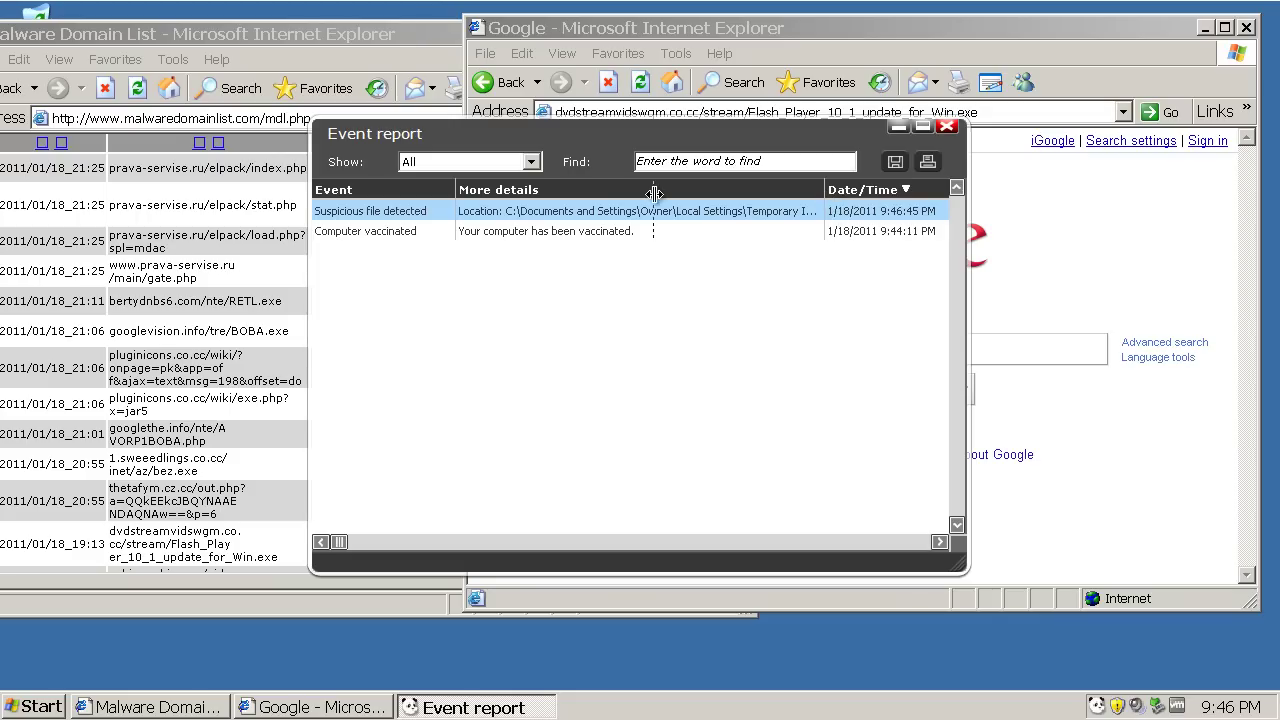
drag(653, 193, 670, 193)
click(957, 127)
Copy facebook-surprise-jnsh.tk/surprise.exe from the domain list, load it as the test window's only address and run surprise.exe
click(429, 366)
scroll(400, 370, down, 3)
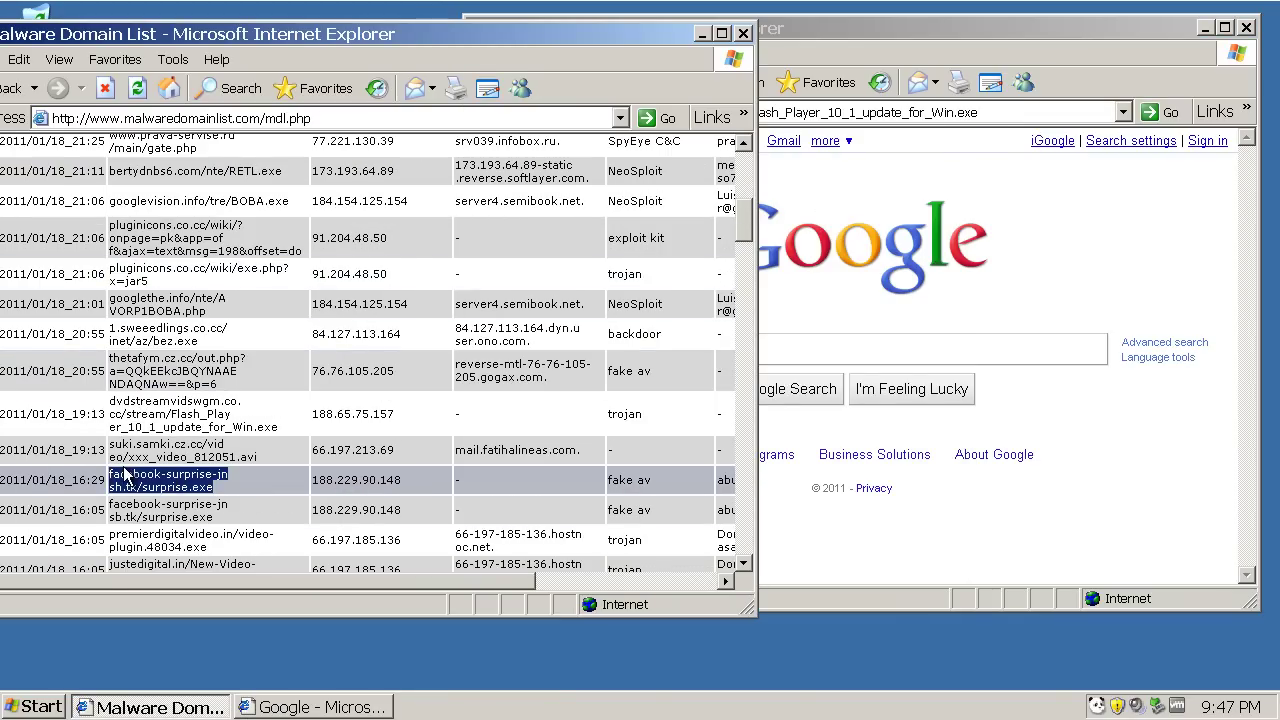
triple_click(182, 480)
click(786, 112)
key(ctrl+v)
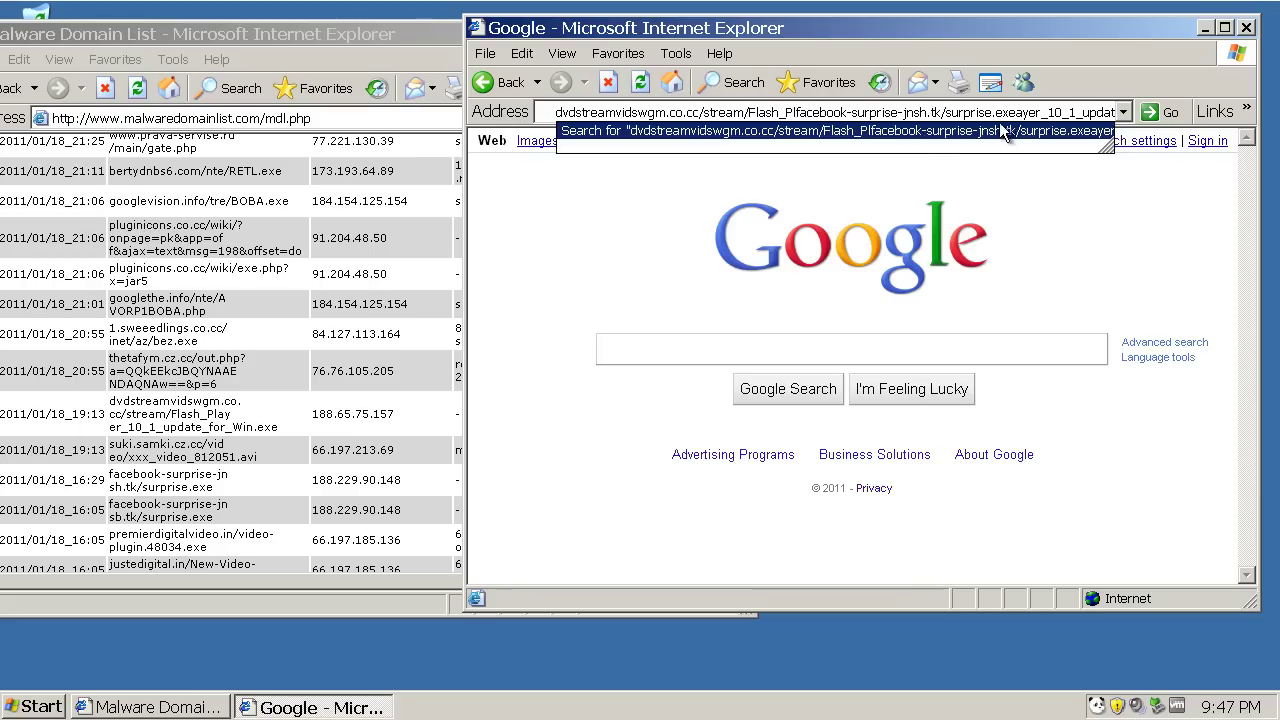
key(End)
key(ctrl+a)
key(ctrl+v)
key(Return)
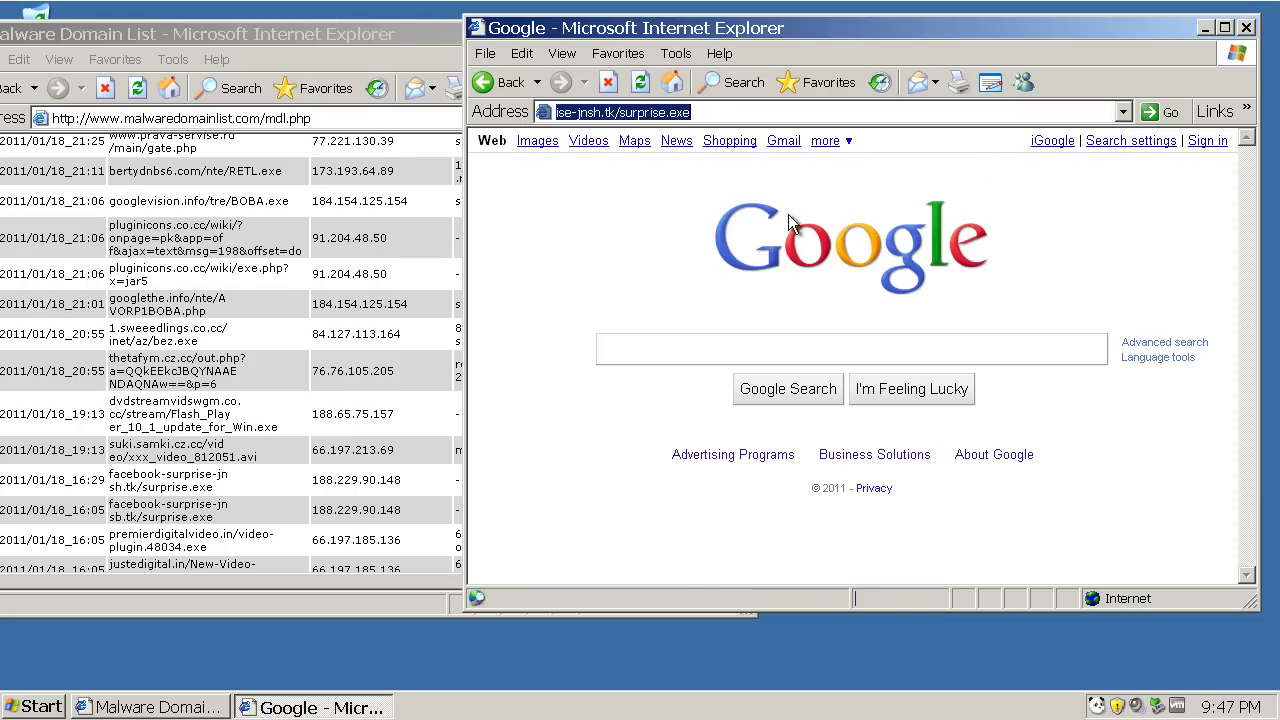
click(622, 372)
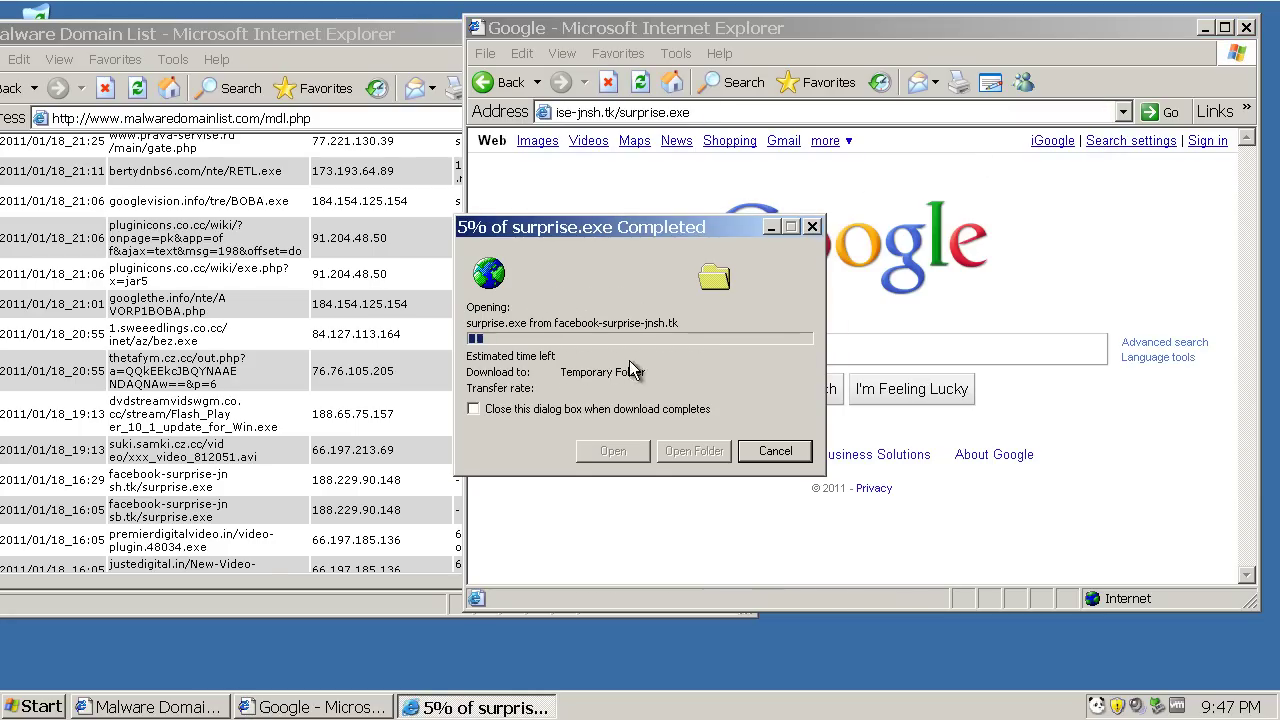
Copy surprise-42dsb.co.cc/surprise.exe from the domain list, load it in the test window, start running the file and cancel its download
click(327, 511)
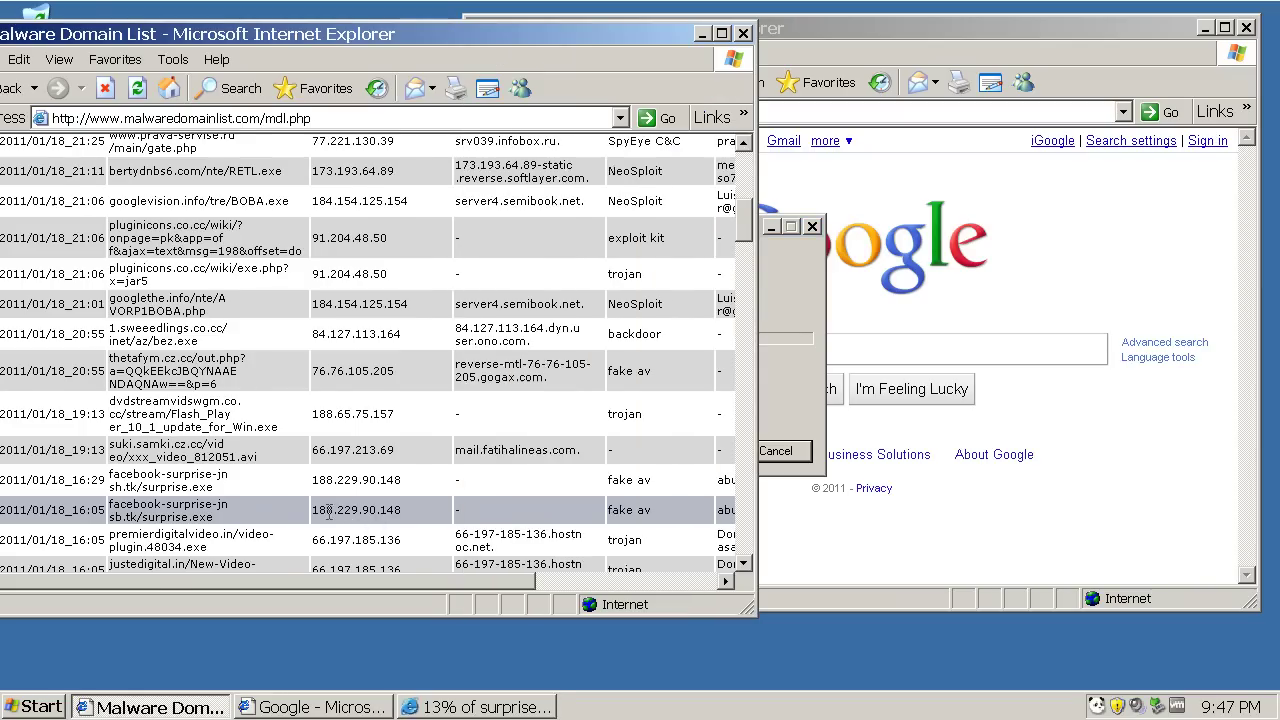
scroll(337, 523, down, 1)
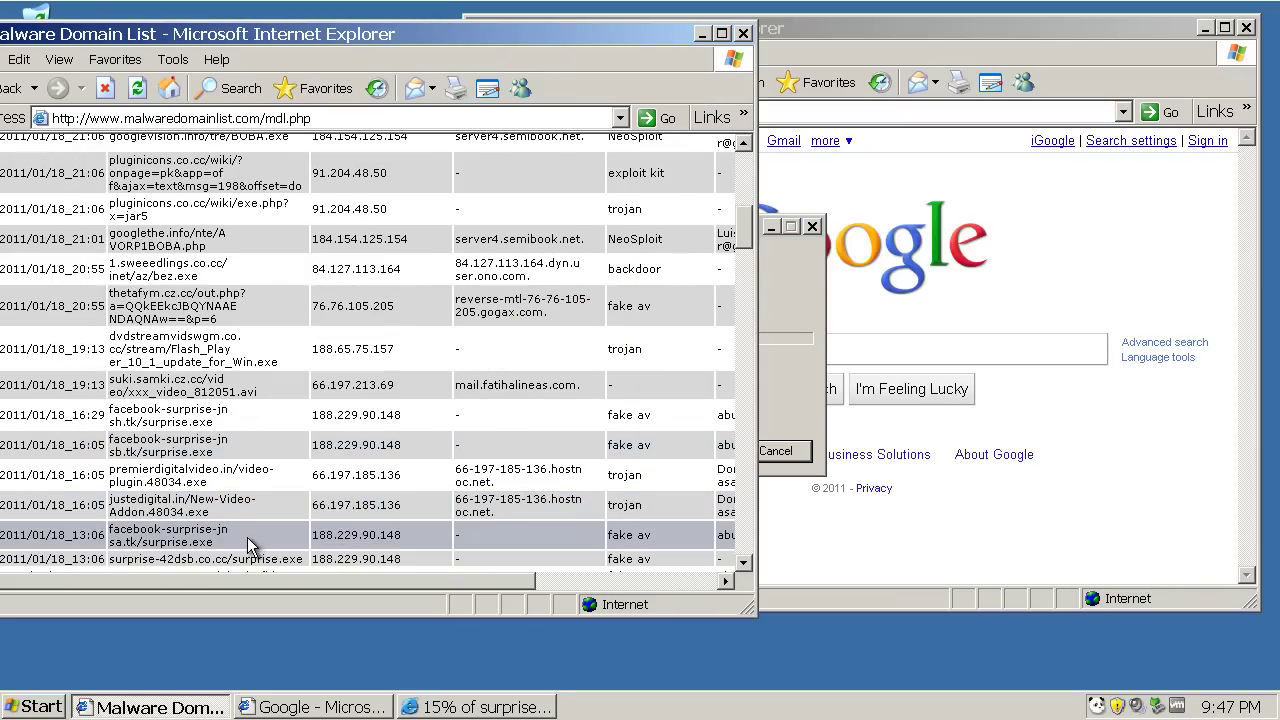
scroll(252, 550, down, 1)
drag(307, 495, 211, 495)
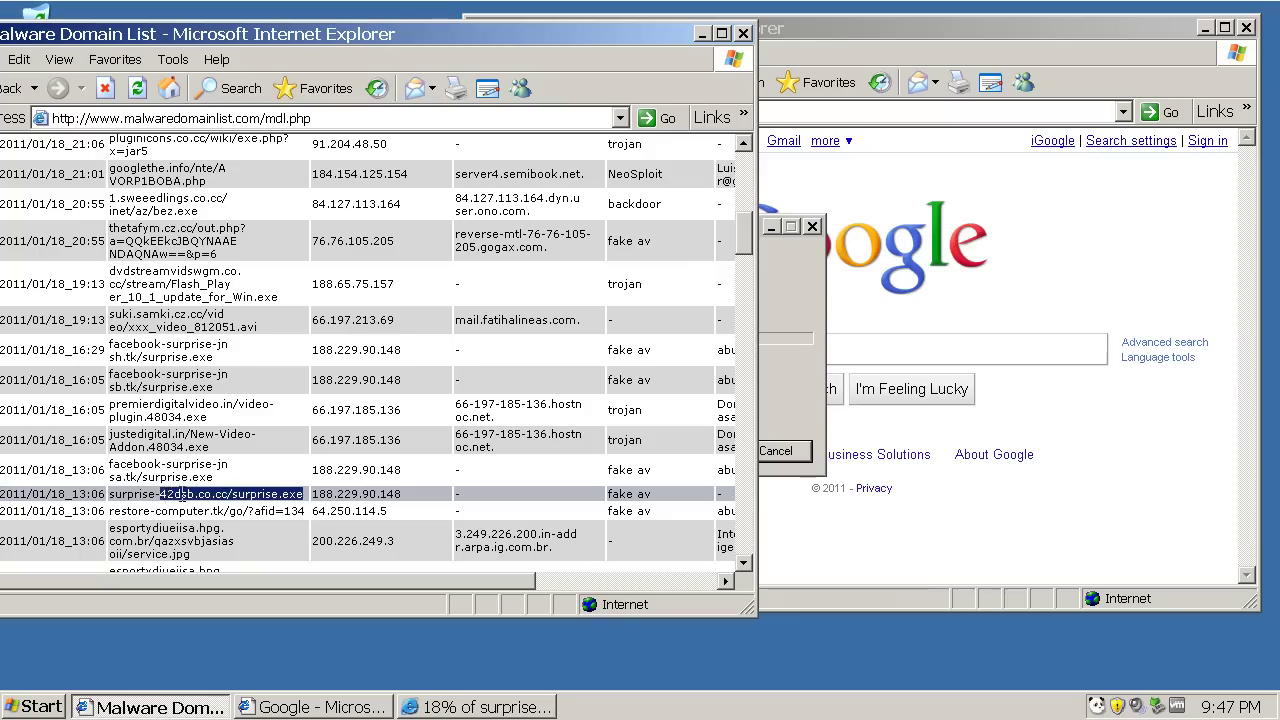
right_click(127, 506)
click(200, 527)
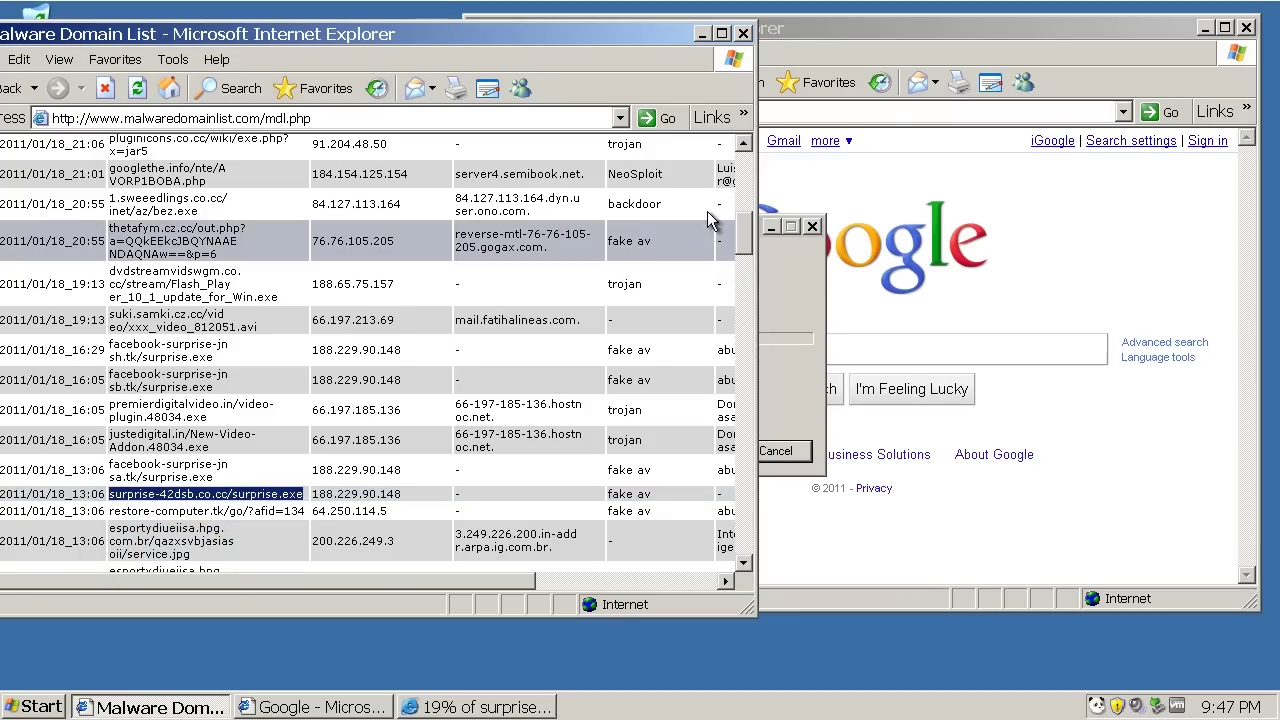
click(877, 110)
key(ctrl+a)
key(ctrl+v)
key(Return)
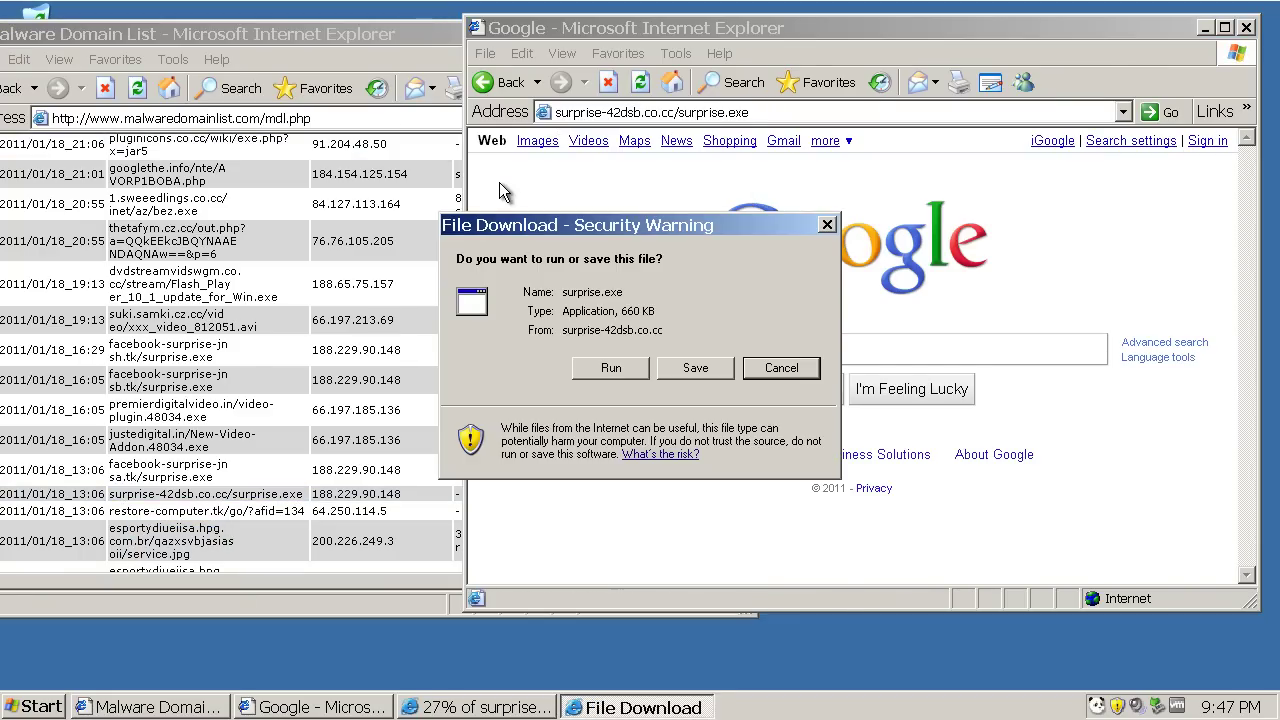
click(611, 368)
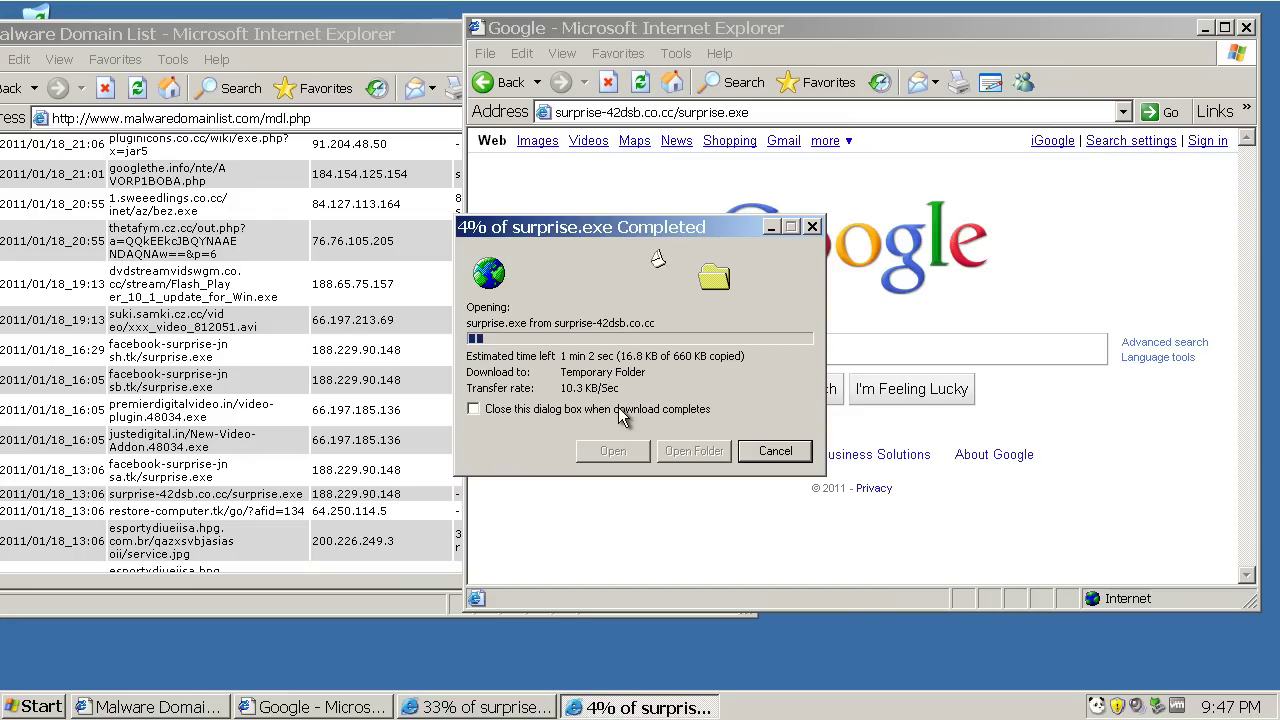
click(775, 452)
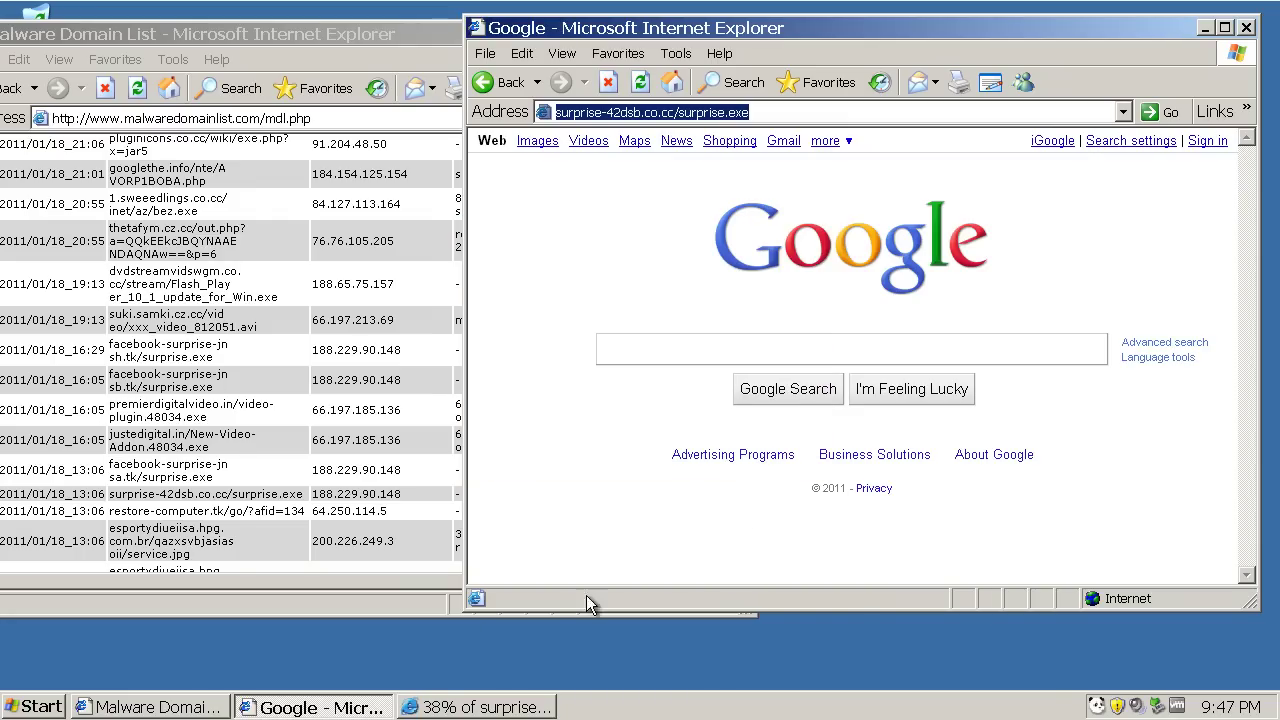
click(288, 477)
scroll(312, 470, down, 5)
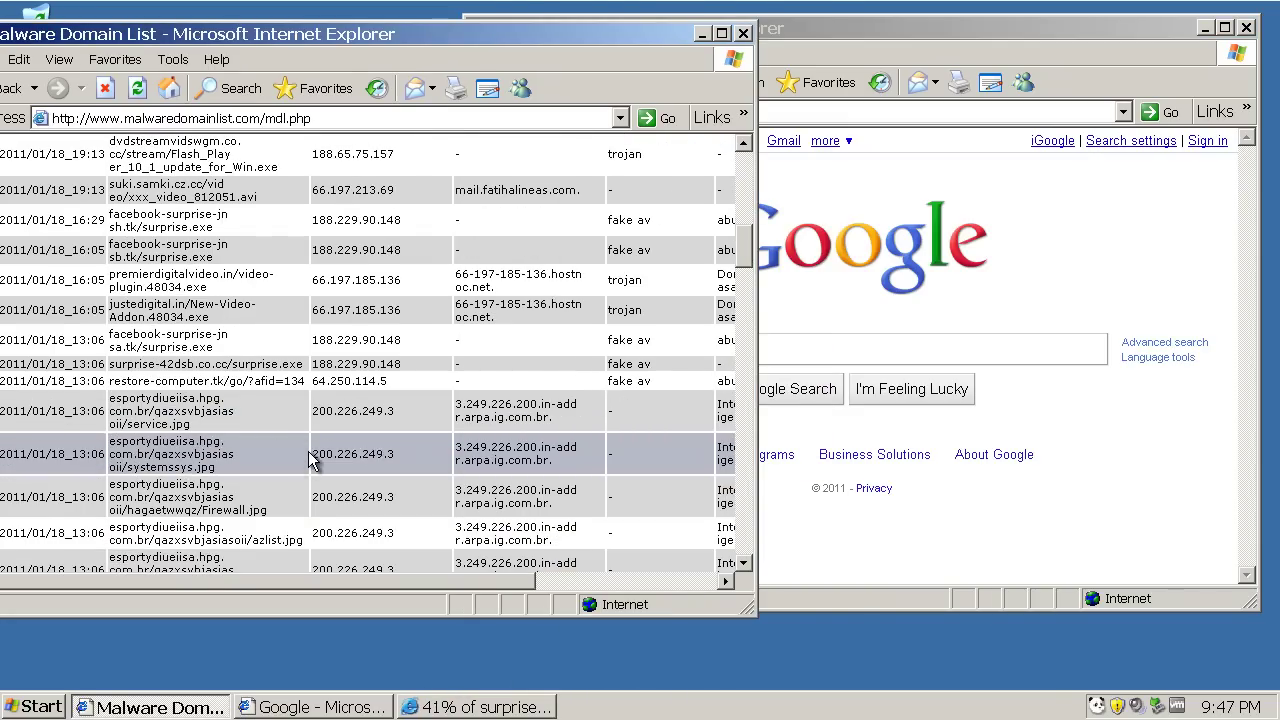
drag(270, 519, 110, 520)
key(ctrl+c)
click(898, 112)
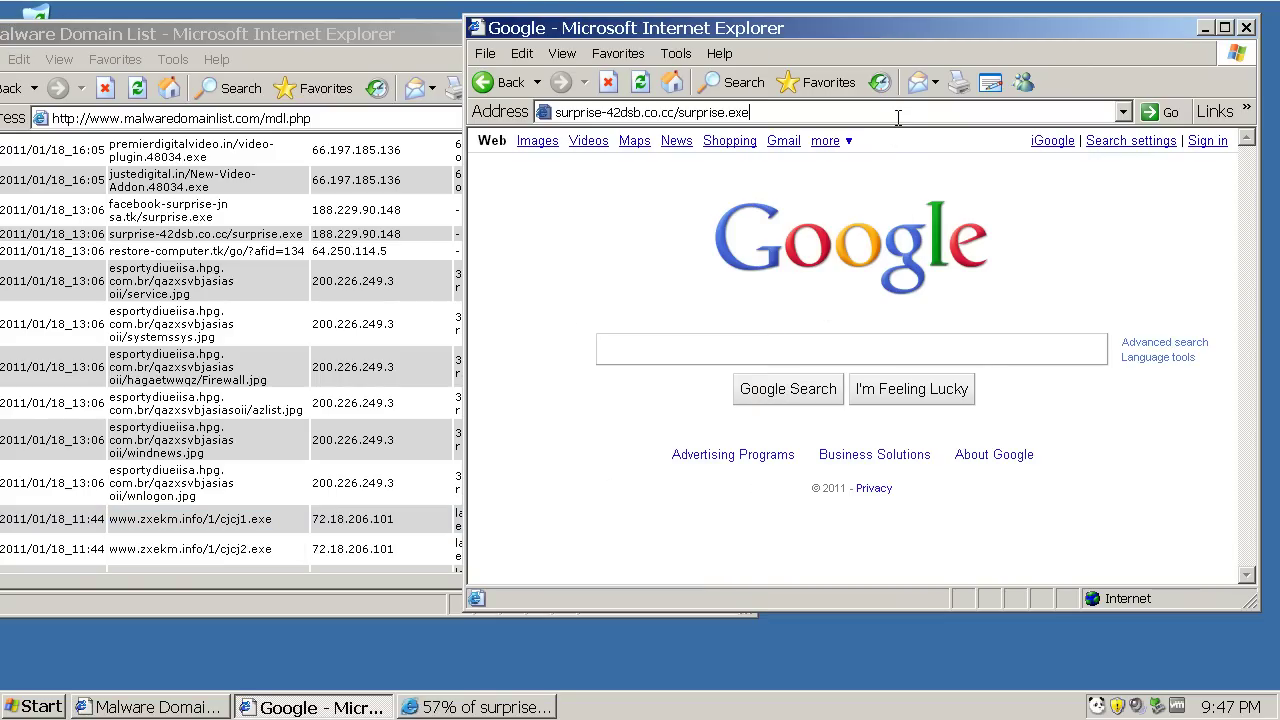
key(ctrl+a)
key(ctrl+v)
key(Return)
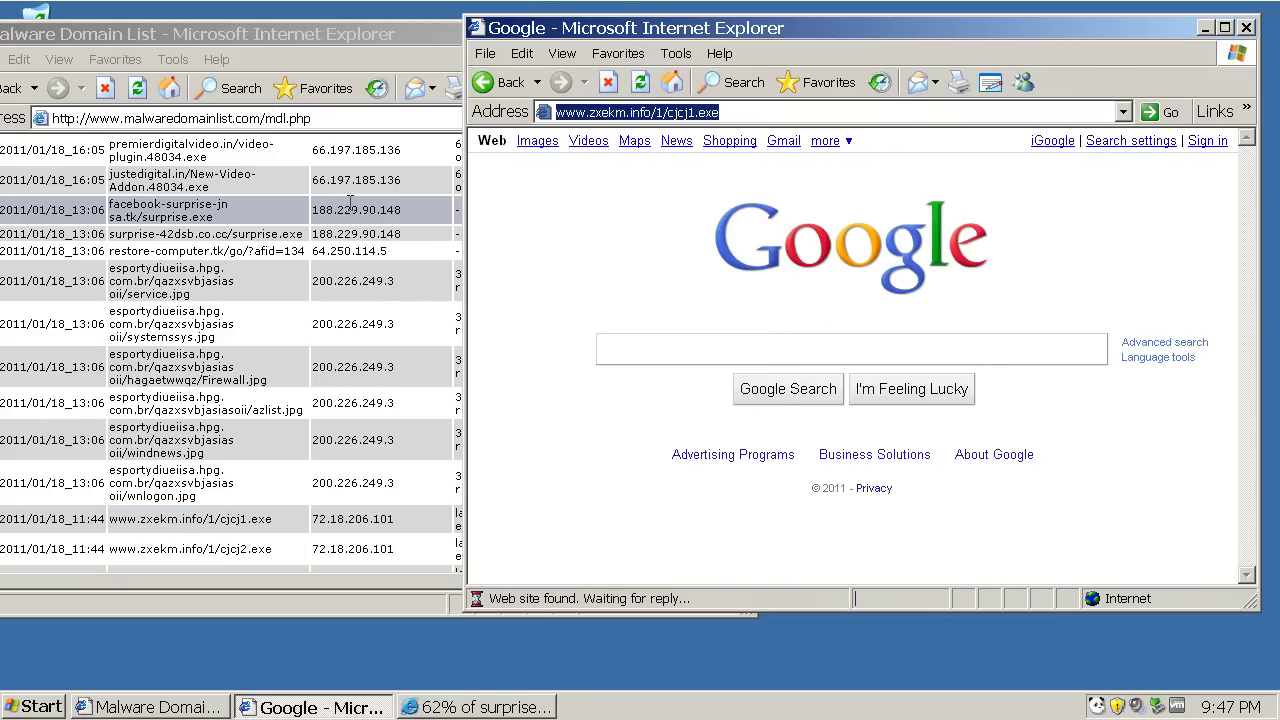
click(606, 370)
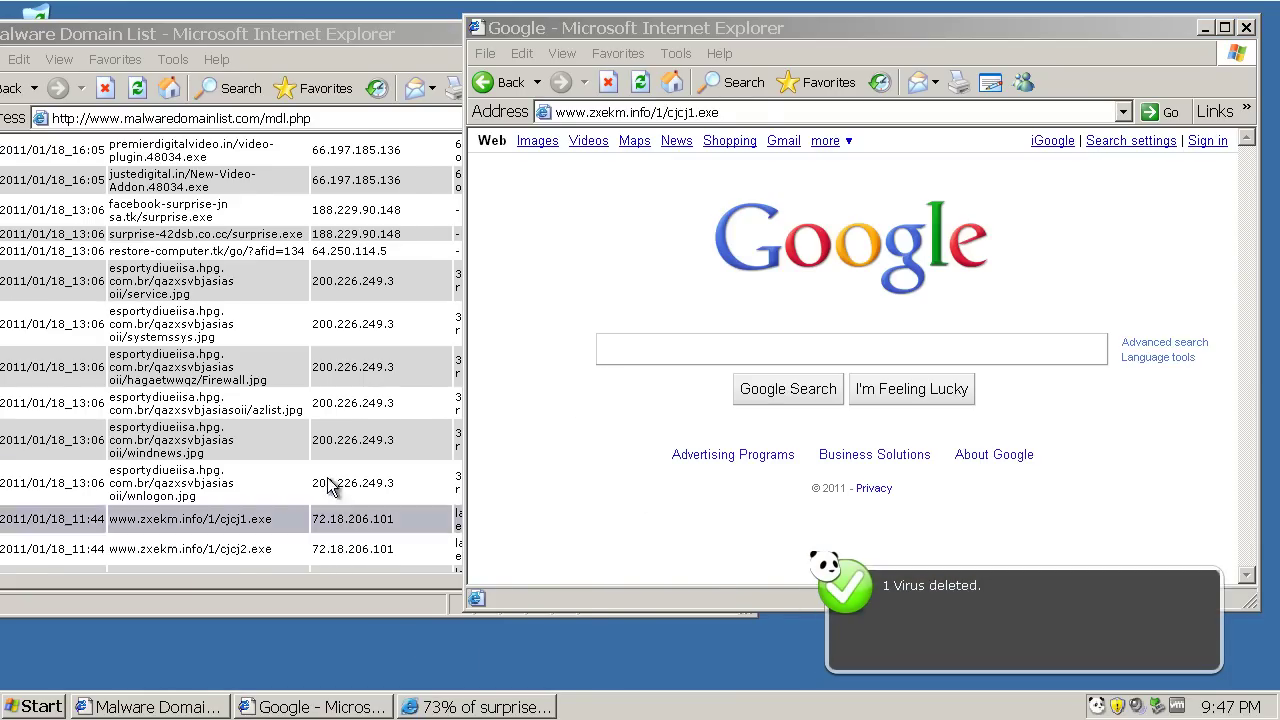
Copy picktraffic.ru/count/naggerwhatsup.php from the domain list and load it as the test window's address
click(338, 565)
scroll(434, 437, down, 6)
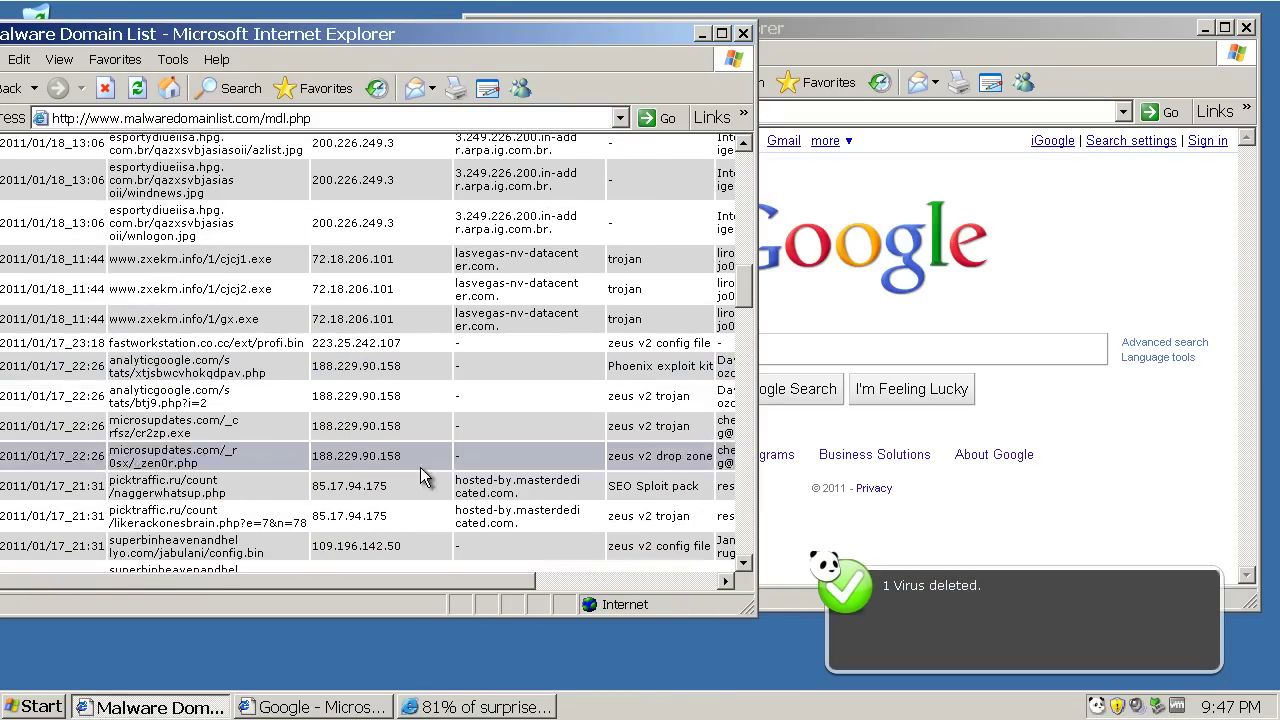
drag(180, 500, 118, 482)
key(ctrl+c)
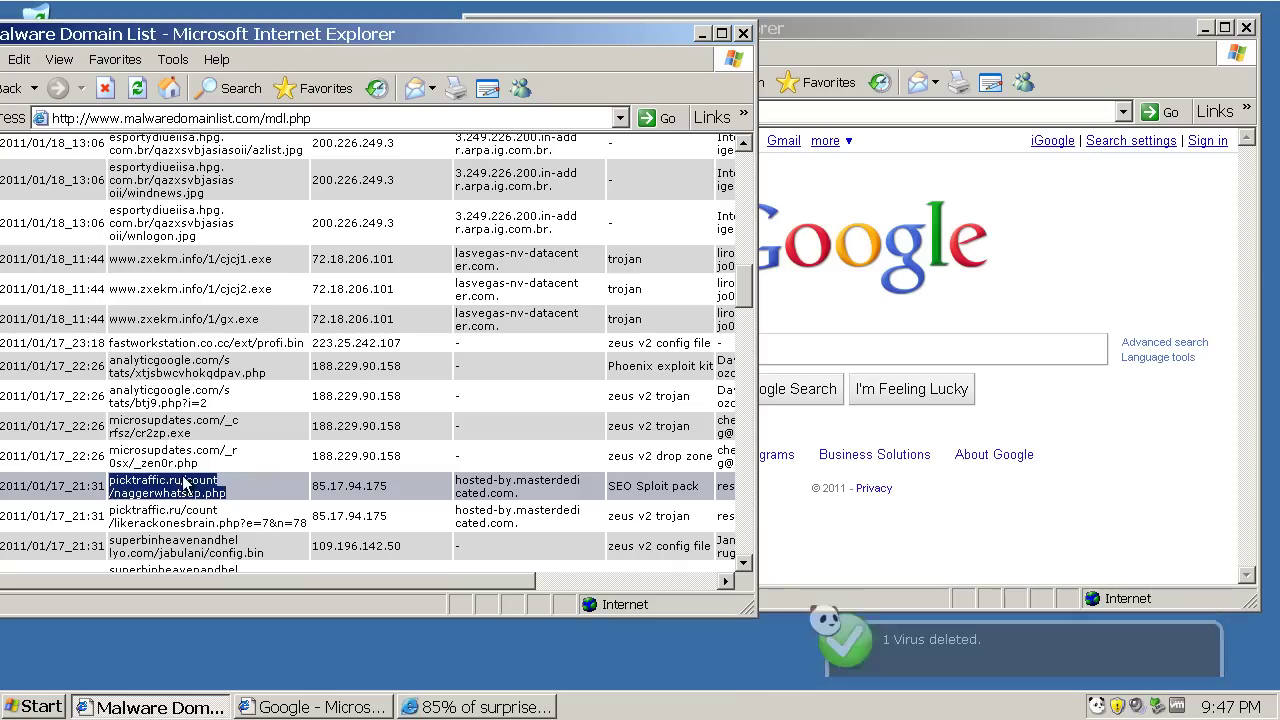
click(818, 110)
key(ctrl+v)
key(ctrl+a)
key(ctrl+v)
key(Return)
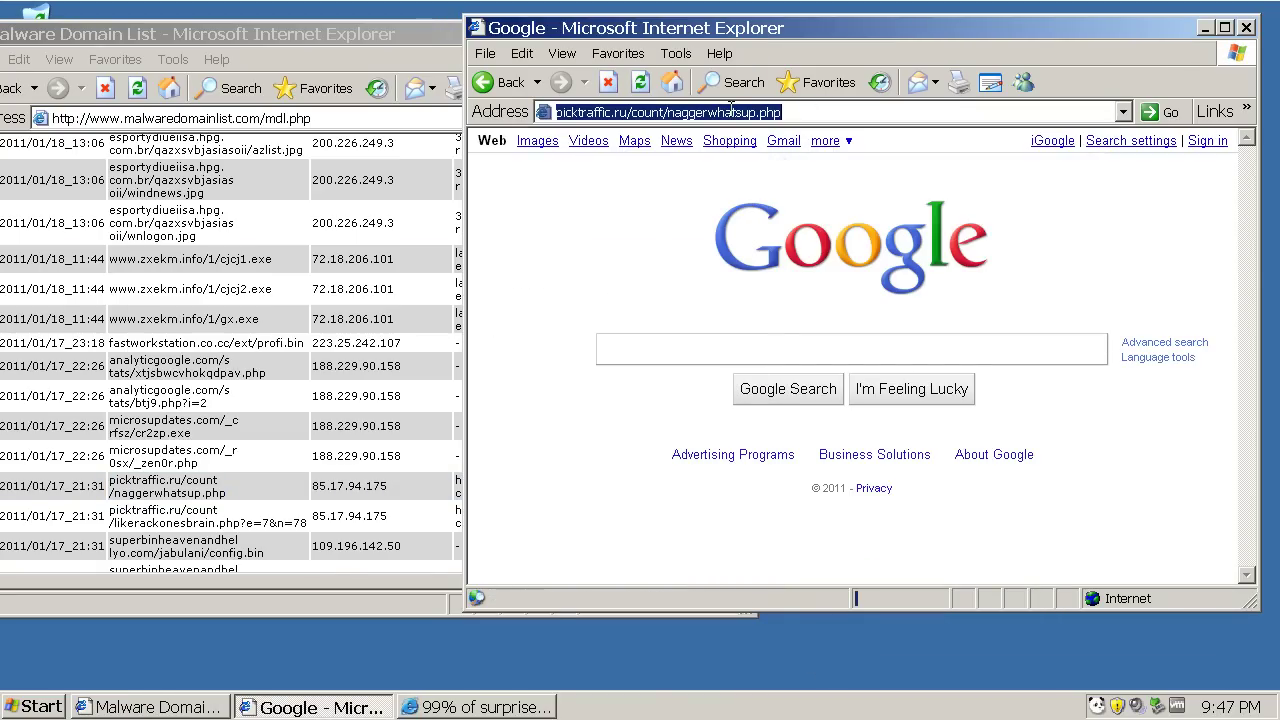
Find the idiotlink.net/profiles.php?= trojan entry further down the domain list and copy its address
click(255, 428)
scroll(255, 430, down, 1)
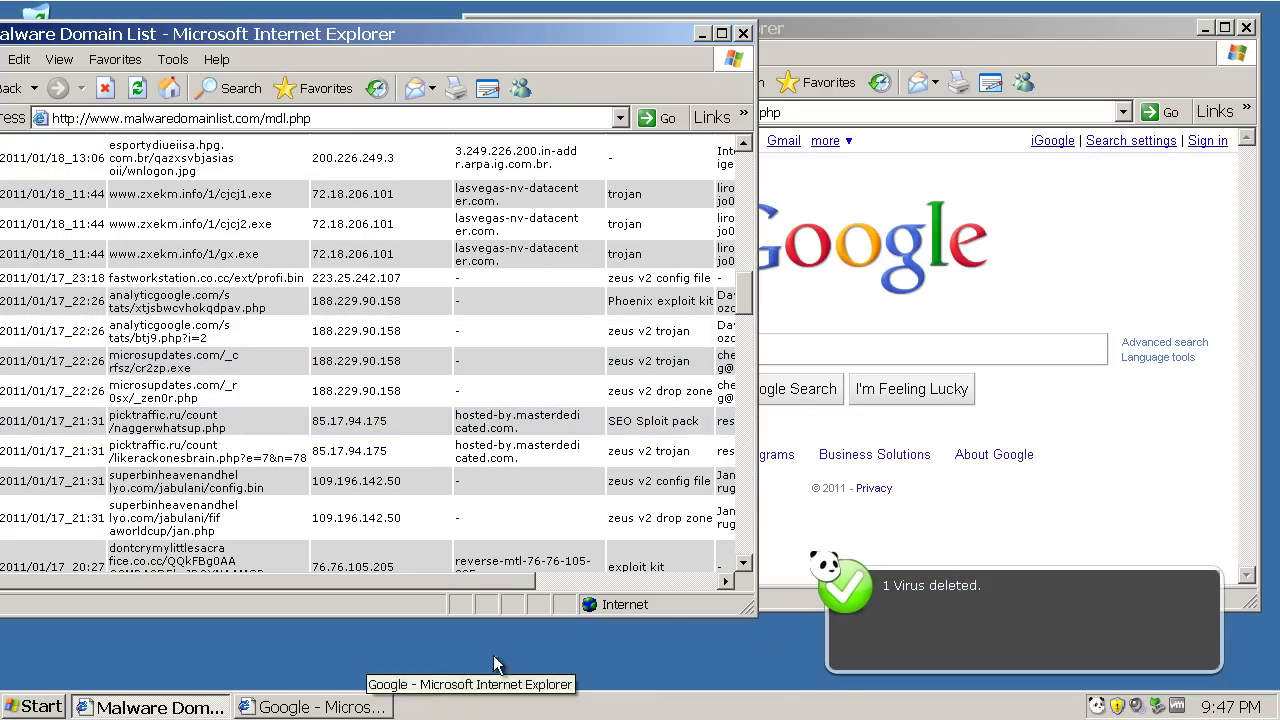
scroll(346, 497, down, 6)
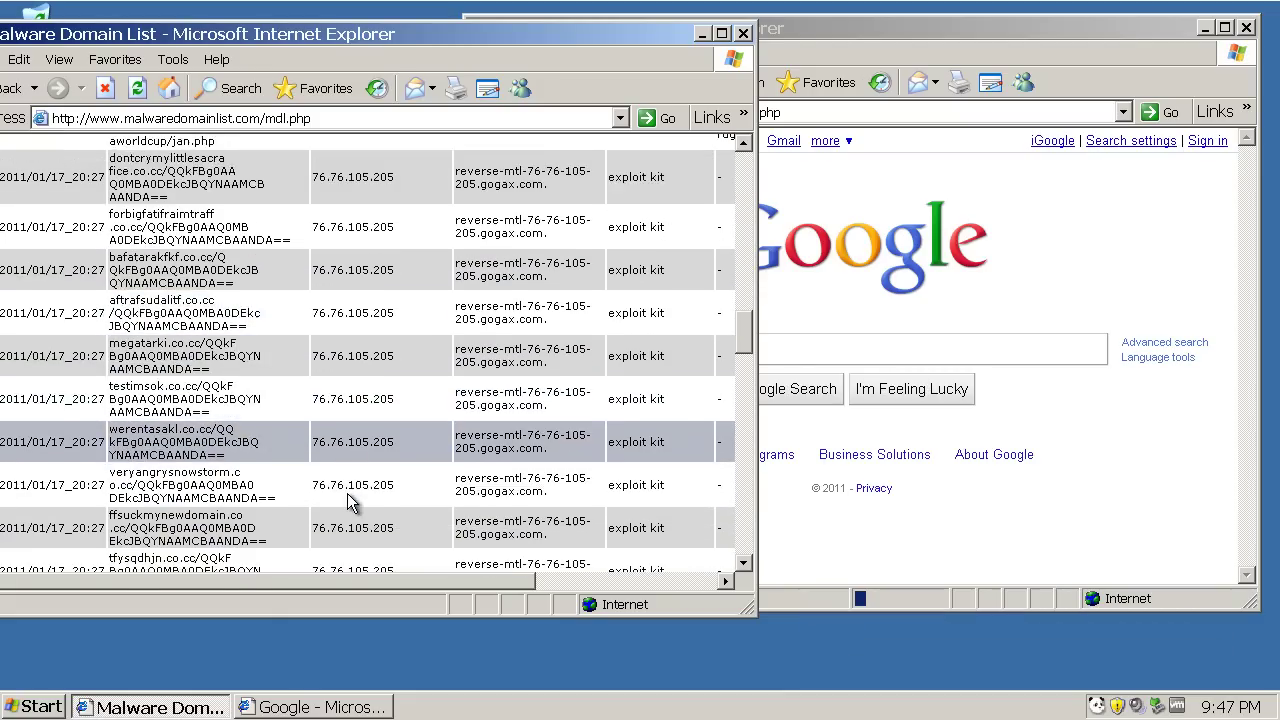
scroll(347, 493, down, 10)
scroll(350, 503, down, 3)
drag(262, 384, 108, 384)
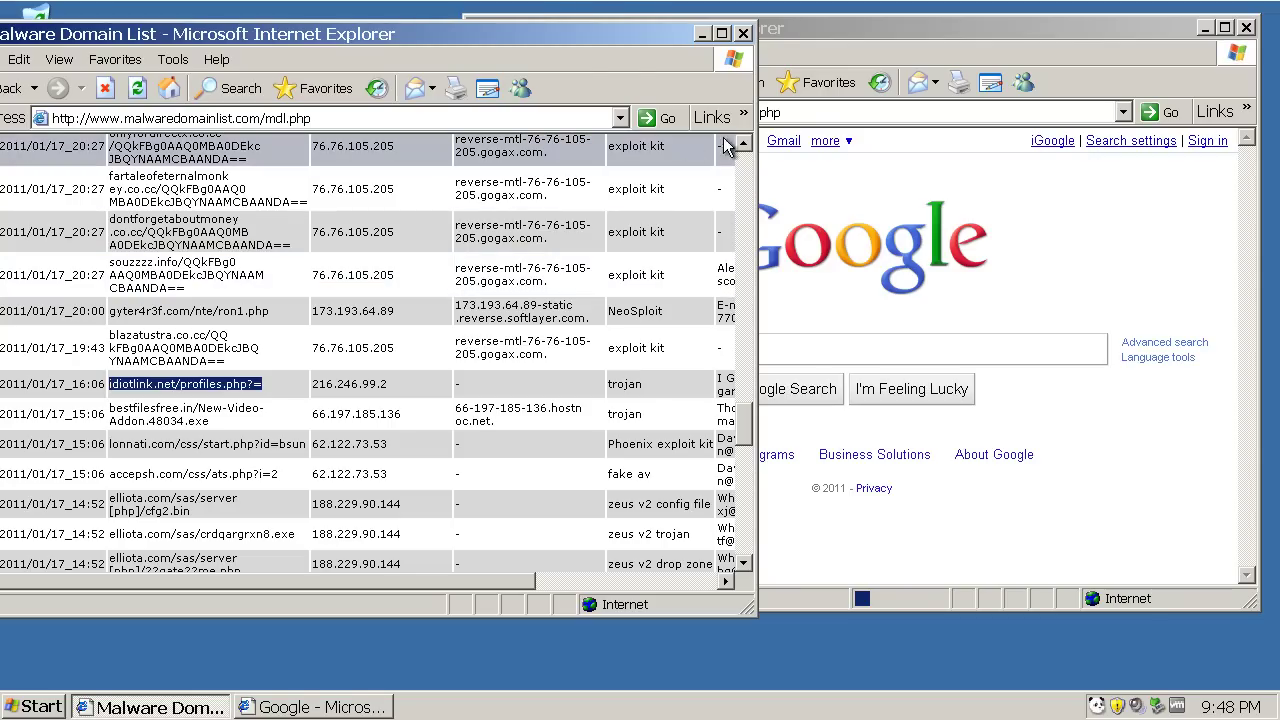
key(ctrl+c)
Load idiotlink.net/profiles.php?= in the test window and run the downloaded file despite its unverified publisher
key(alt+Tab)
key(alt+d)
key(ctrl+v)
key(Return)
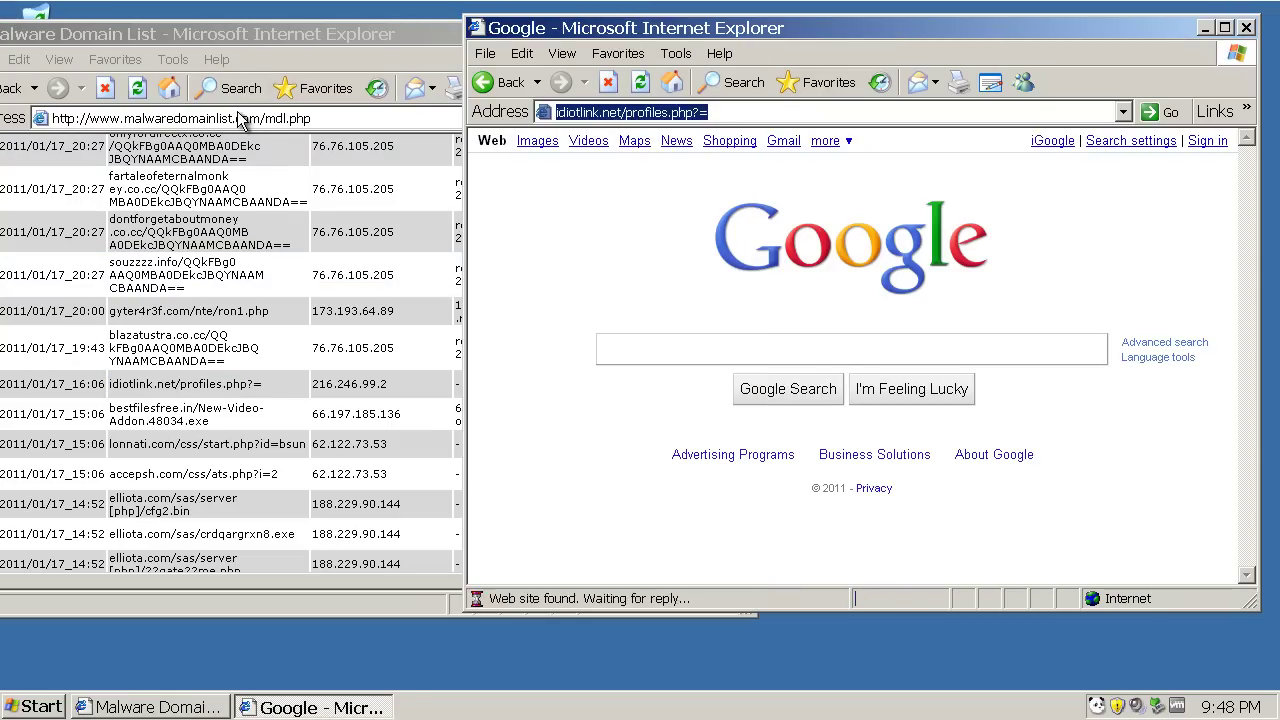
click(614, 372)
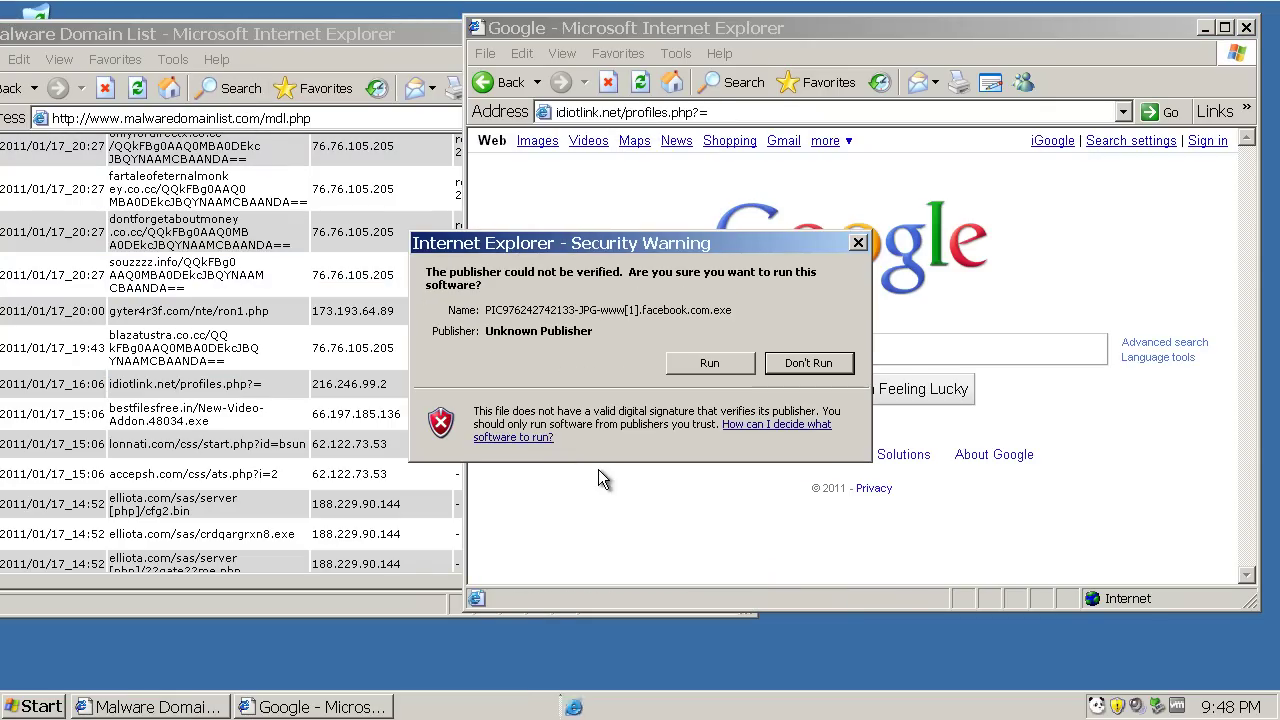
click(711, 364)
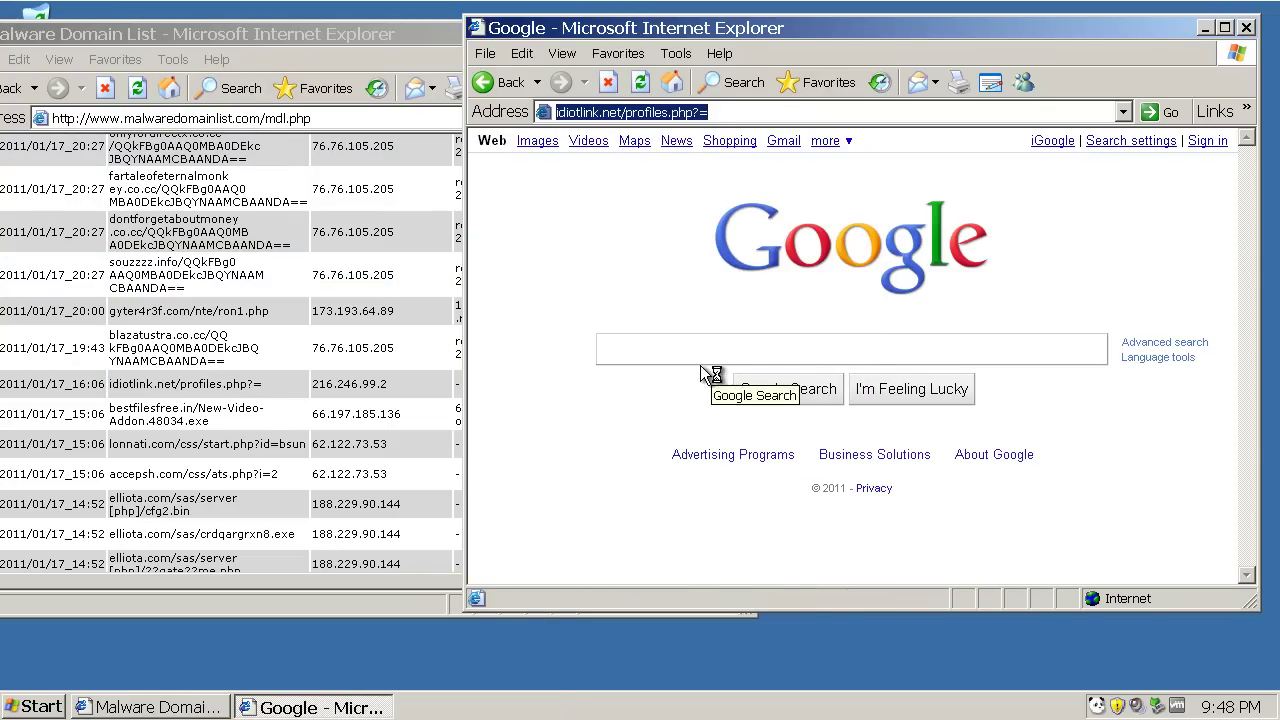
Copy elliota.com/sas/crdqargrxn8.exe from the domain list and load it in the test window
click(378, 405)
scroll(378, 405, down, 1)
triple_click(130, 440)
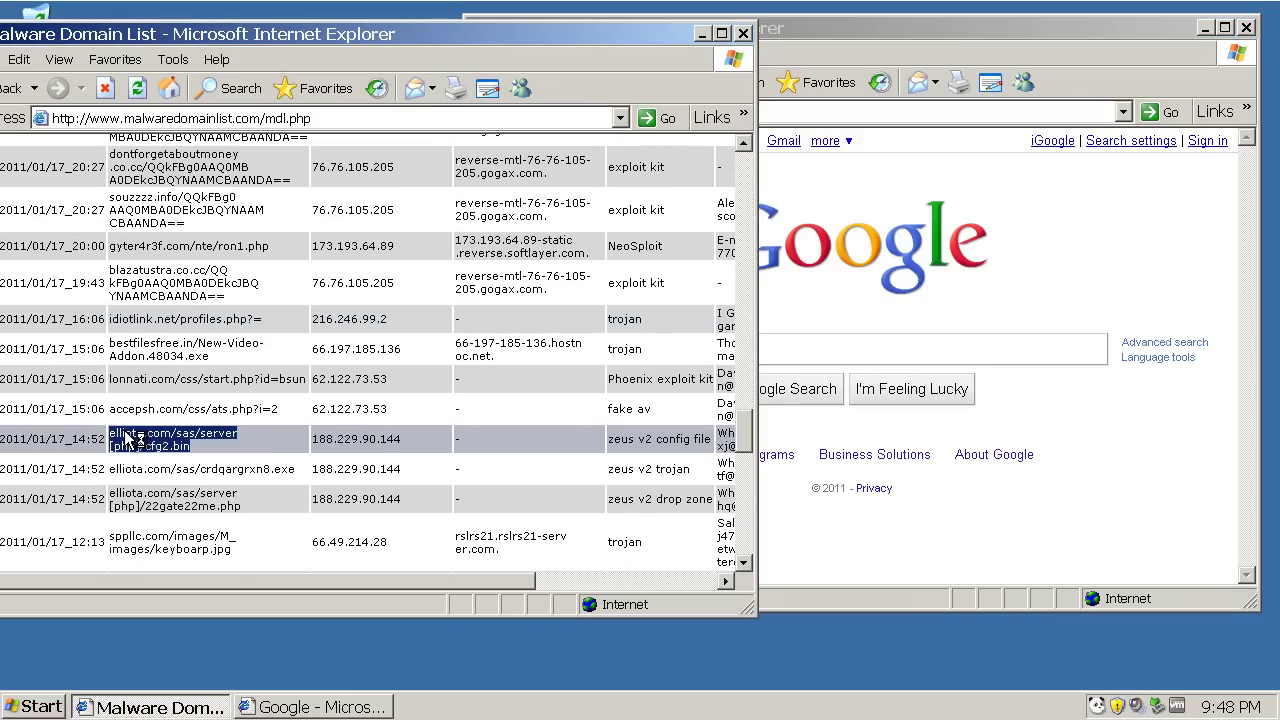
triple_click(221, 469)
click(810, 114)
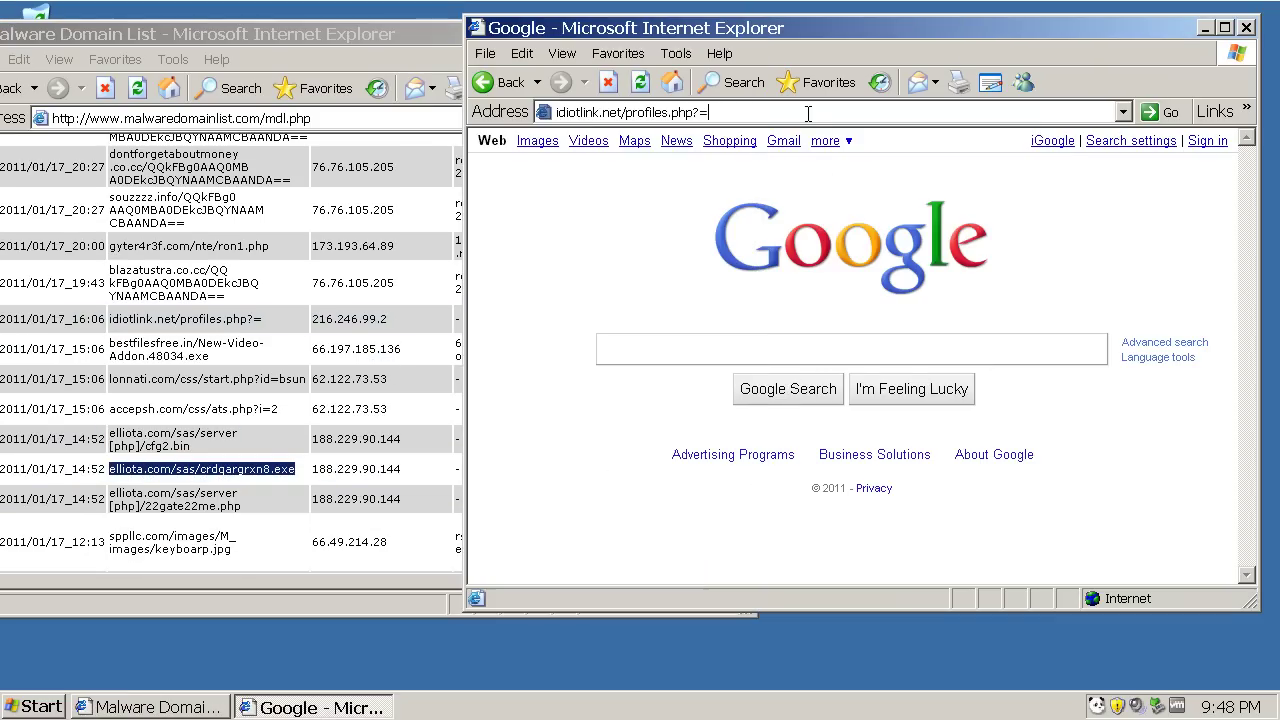
key(ctrl+v)
key(Return)
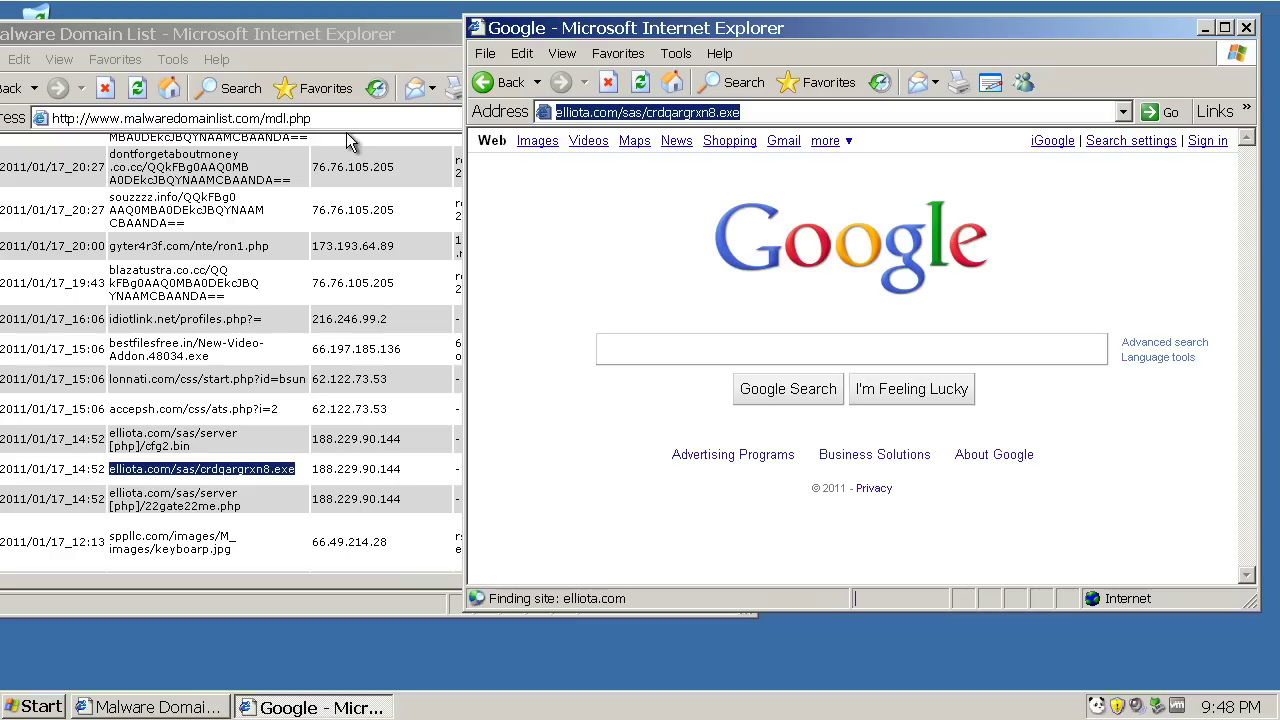
Select the sppllc.com keyboarp.jpg address in the domain list, then return to the crdqargrxn8.exe download and run the file
click(352, 147)
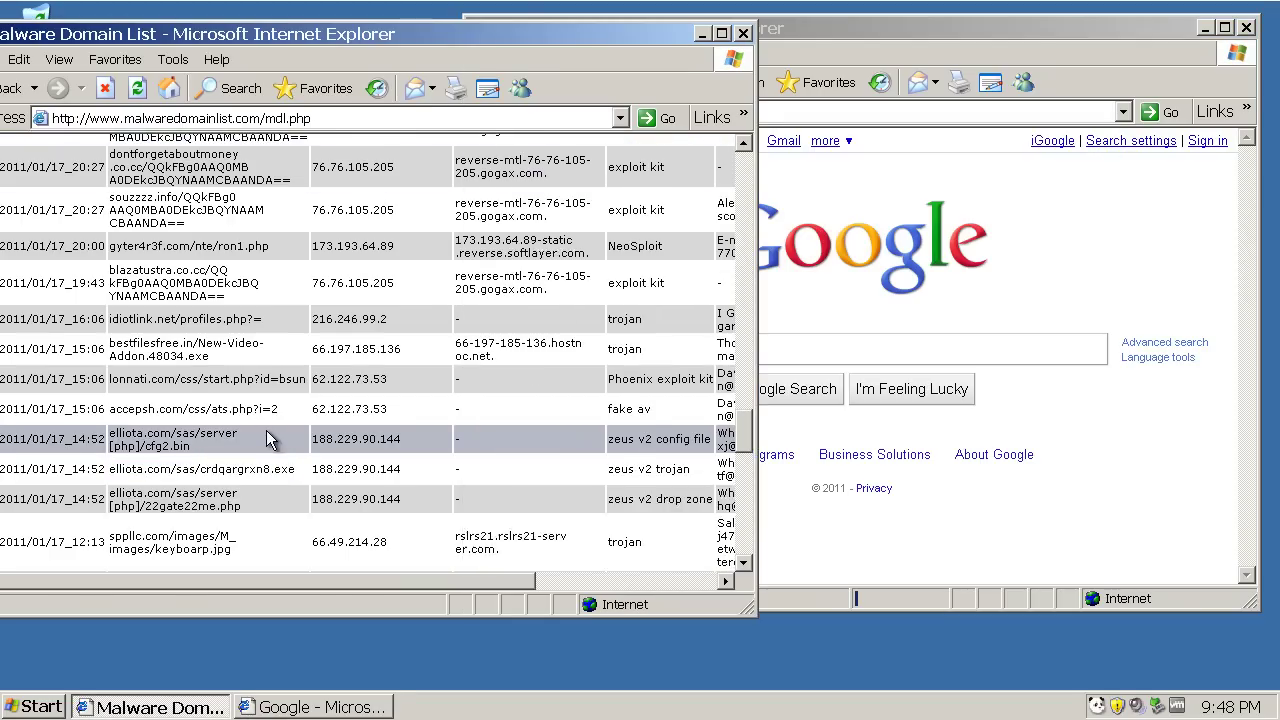
scroll(360, 450, down, 1)
triple_click(128, 482)
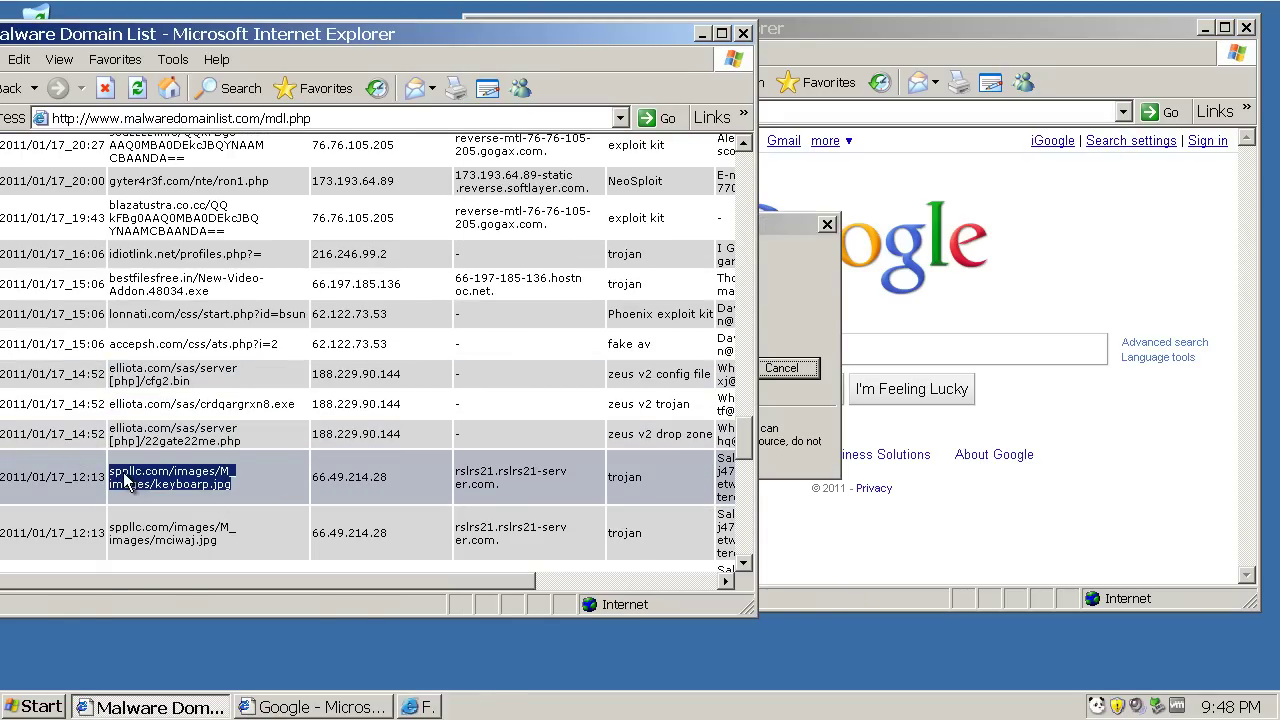
click(725, 309)
scroll(740, 250, up, 3)
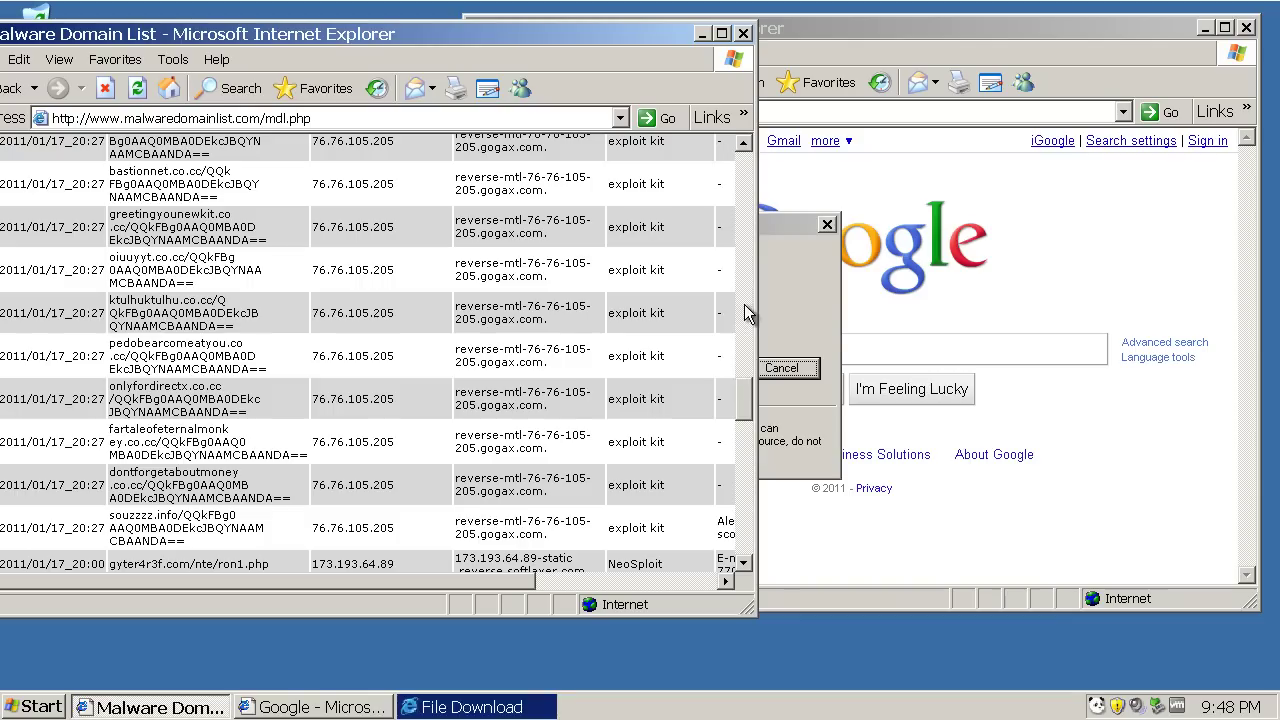
click(768, 322)
click(611, 369)
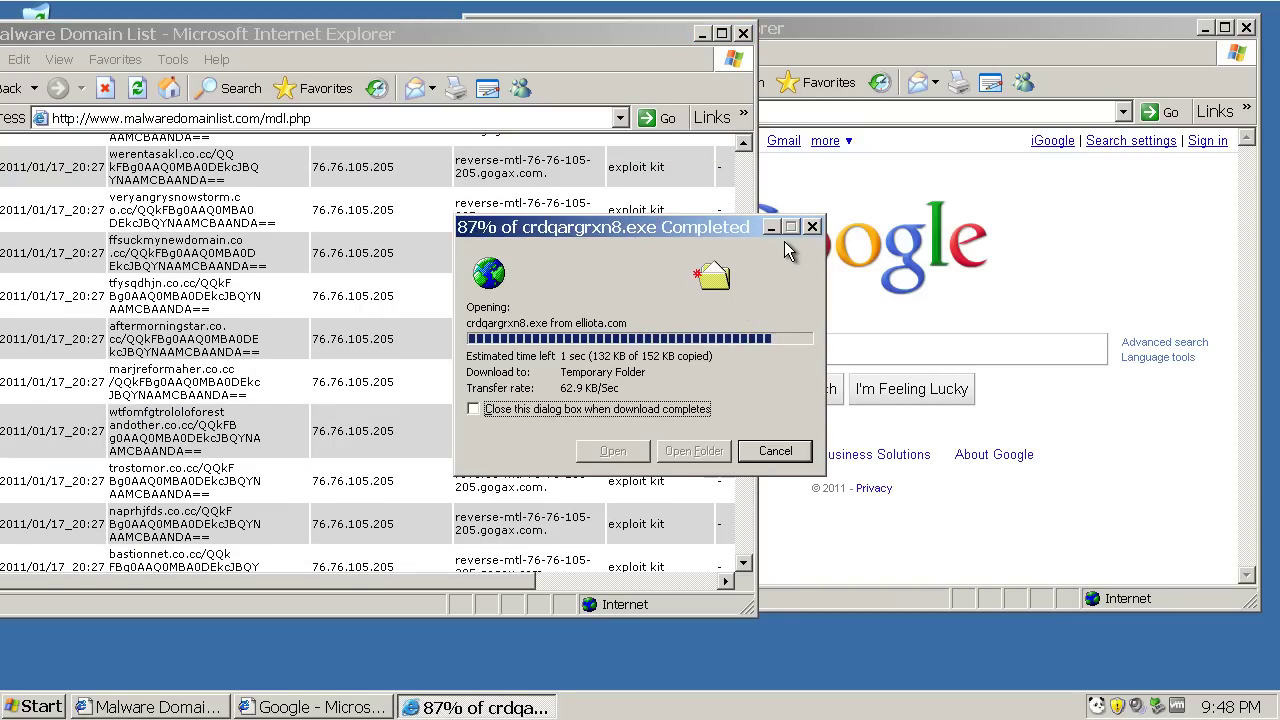
drag(746, 229, 796, 231)
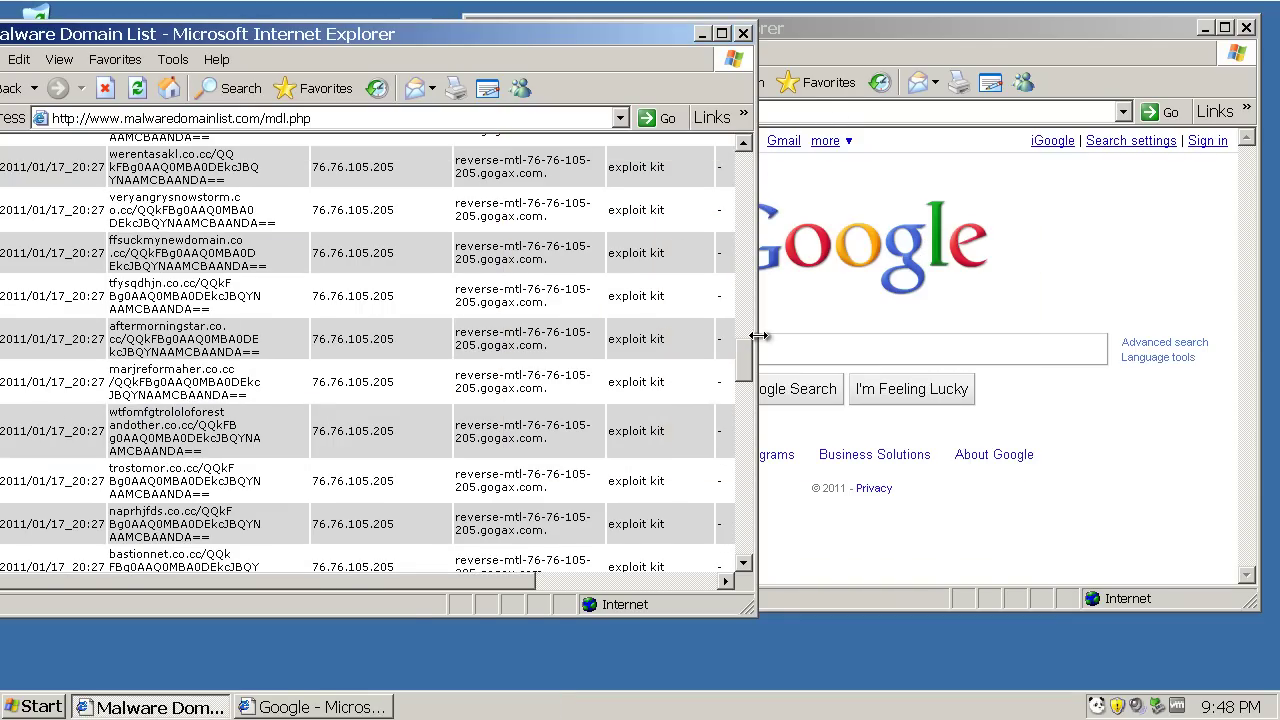
Replace the elliota.com address in the test window with the copied one and load it
click(886, 114)
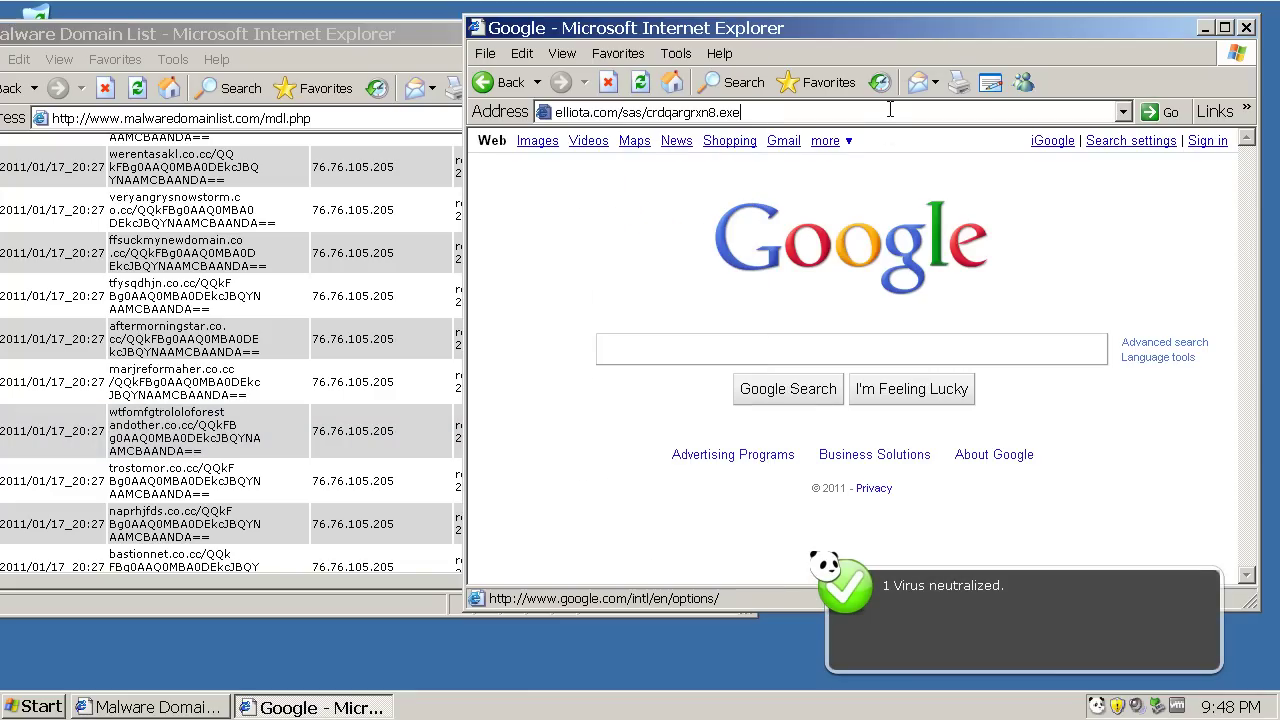
drag(886, 114, 360, 123)
key(ctrl+v)
key(Return)
Copy bestfilesfree.in/New-Video-Addon.48034.exe from the domain list and load it in the test window
scroll(720, 316, down, 3)
click(384, 370)
scroll(385, 375, down, 3)
scroll(390, 378, down, 10)
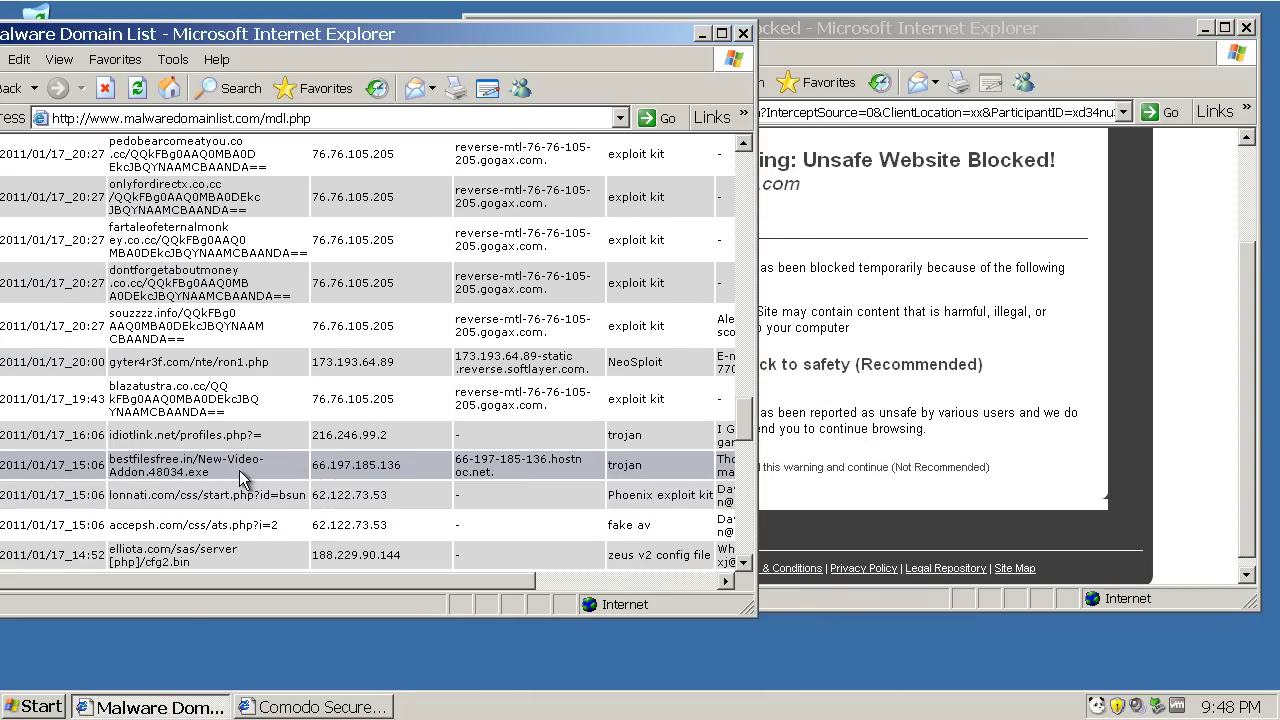
triple_click(135, 465)
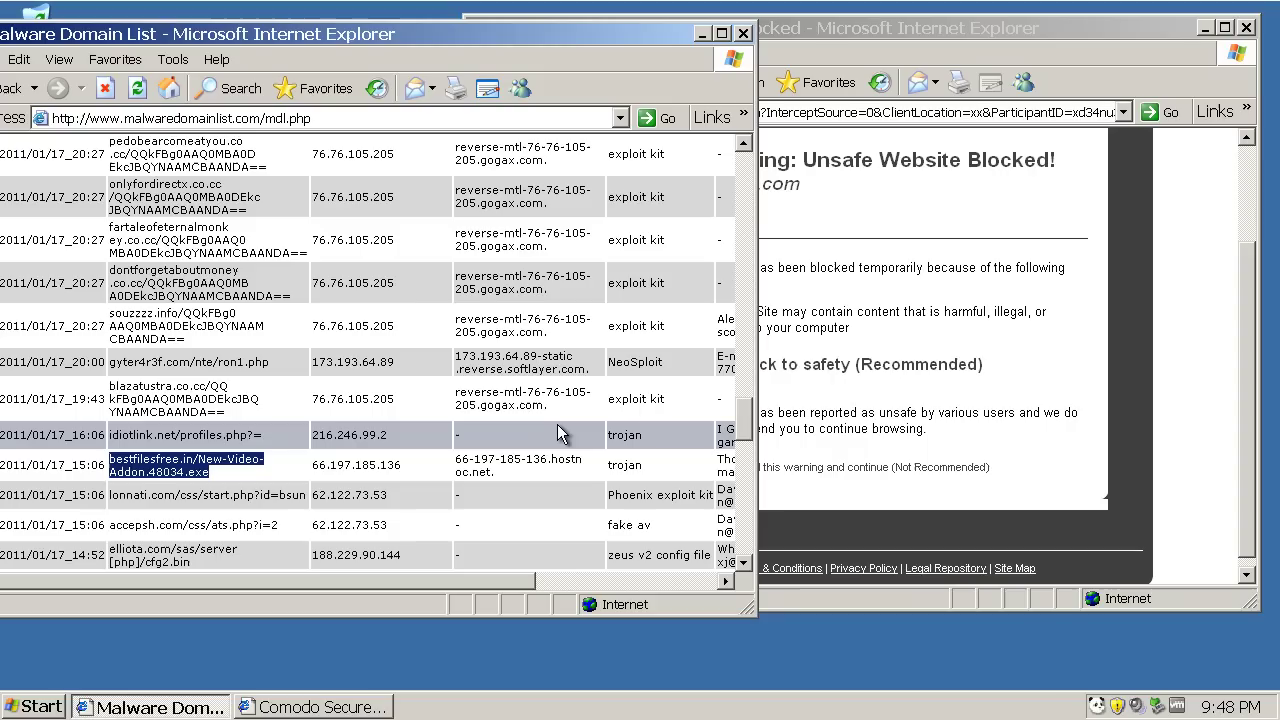
click(836, 112)
key(ctrl+v)
key(Return)
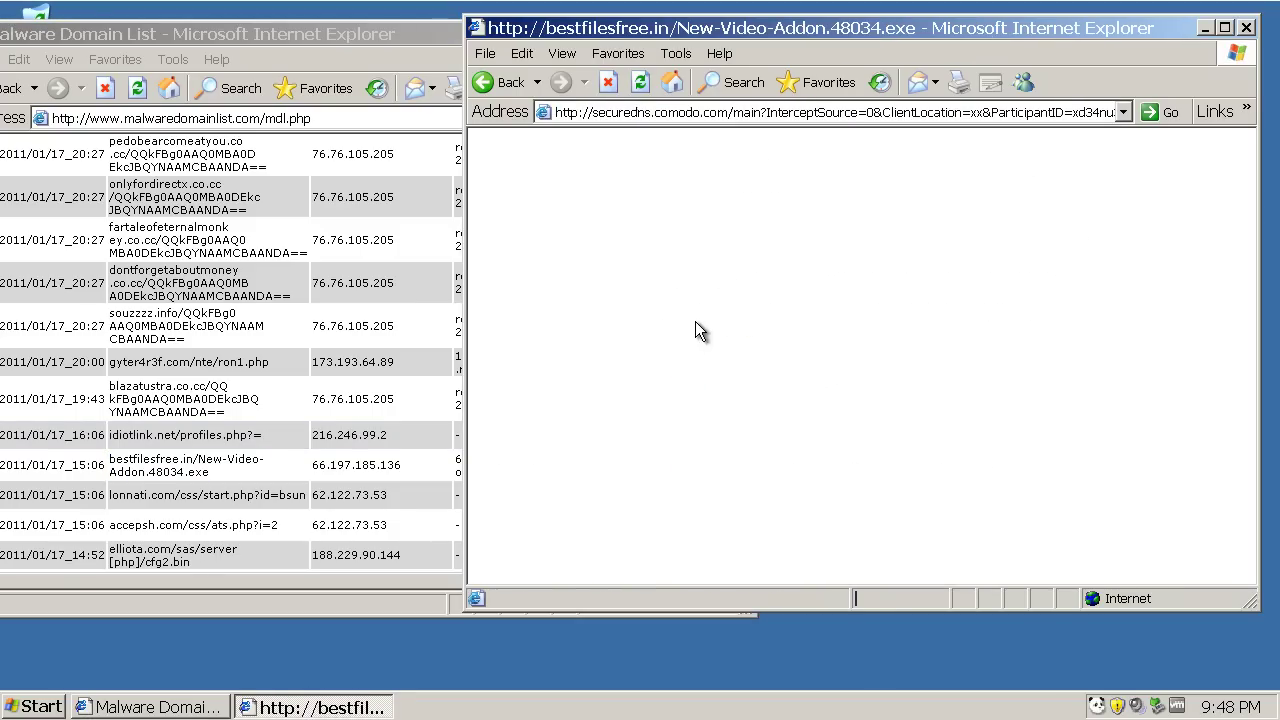
Copy the bestfilesfree.in/New-Video-Addon.48034.exe address again and retry loading it in the test window
click(248, 480)
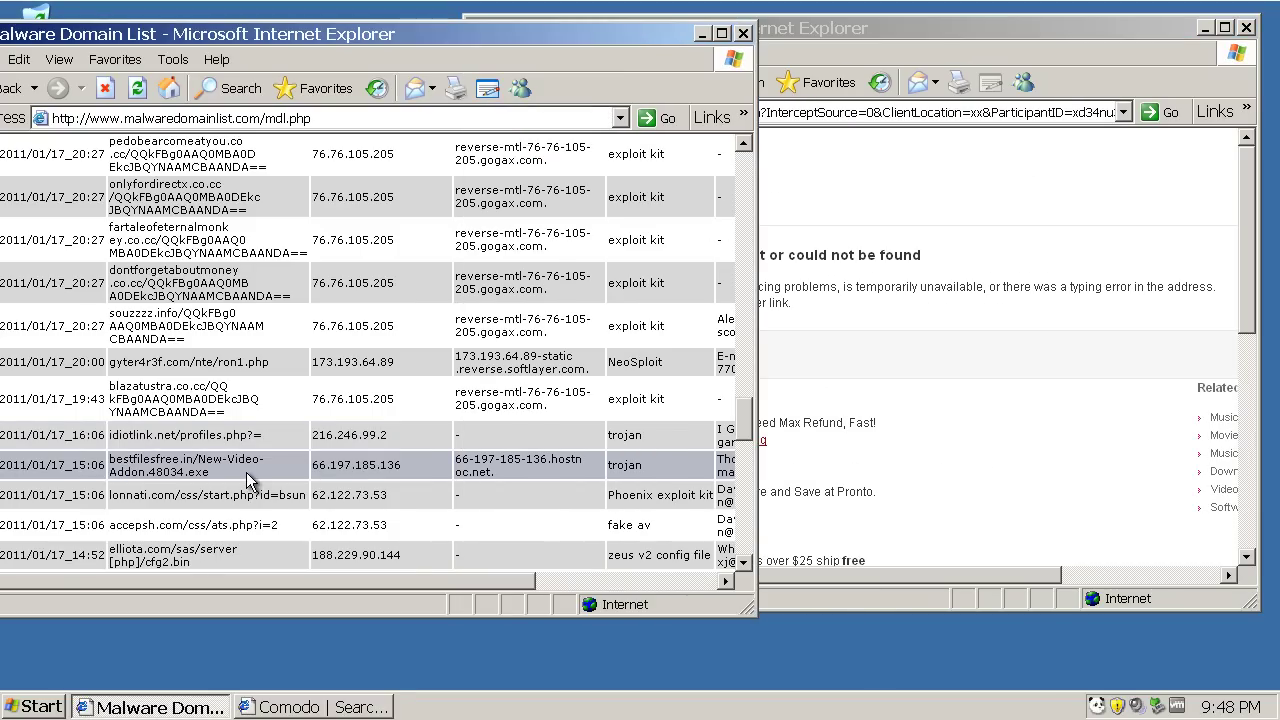
triple_click(222, 478)
key(ctrl+c)
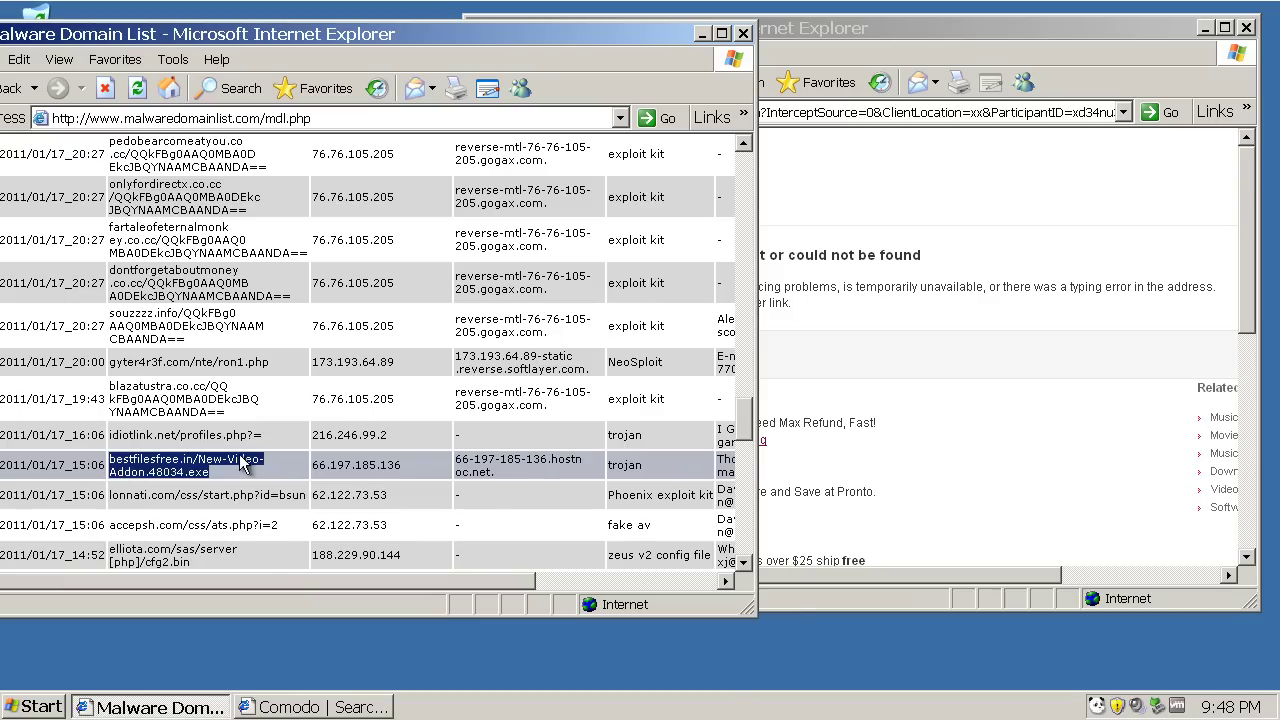
click(813, 112)
text(v)
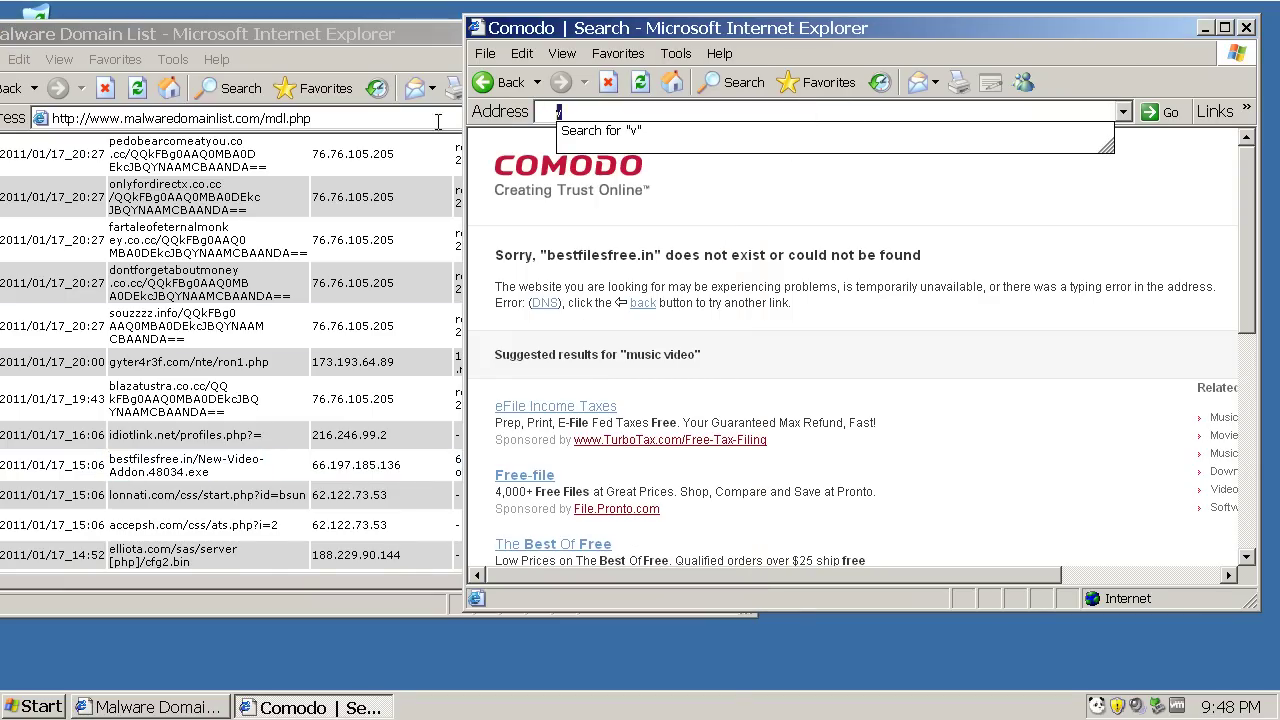
key(BackSpace)
key(ctrl+v)
key(Return)
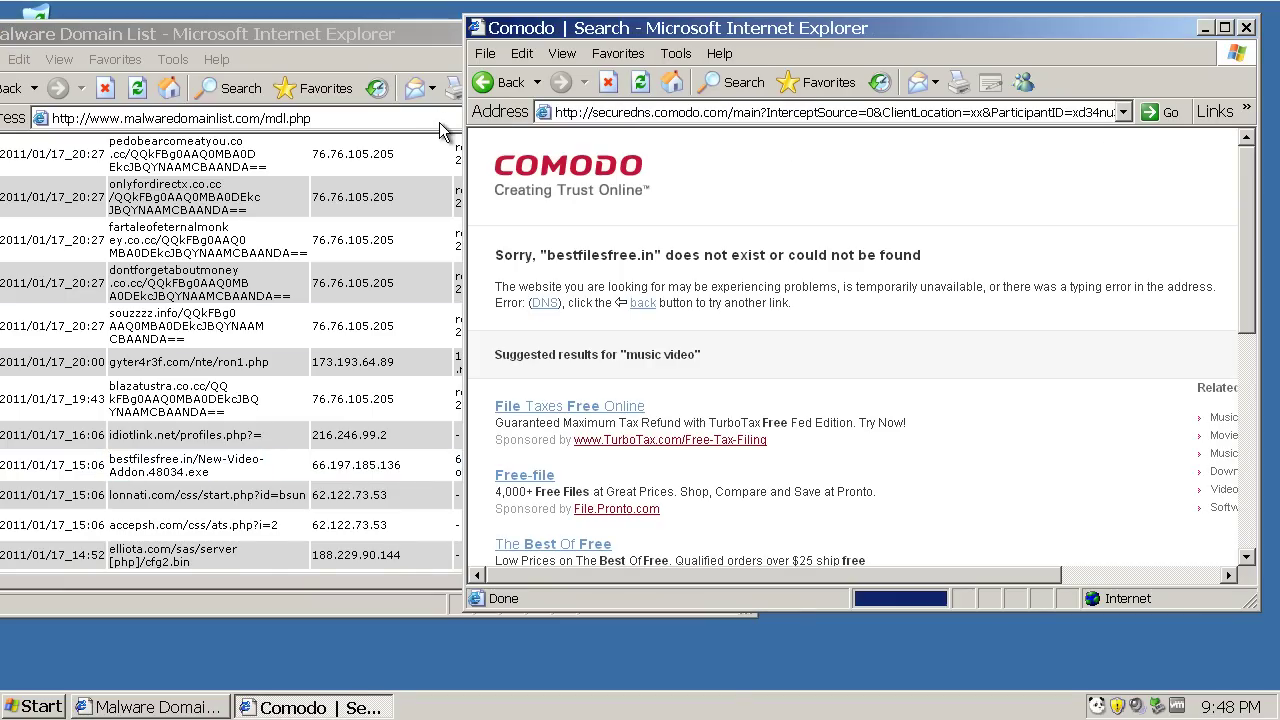
Copy microsupdates.com/_crfz/cr2zp from the domain list, load it in the test window and cancel the file download
double_click(380, 325)
scroll(380, 325, down, 2)
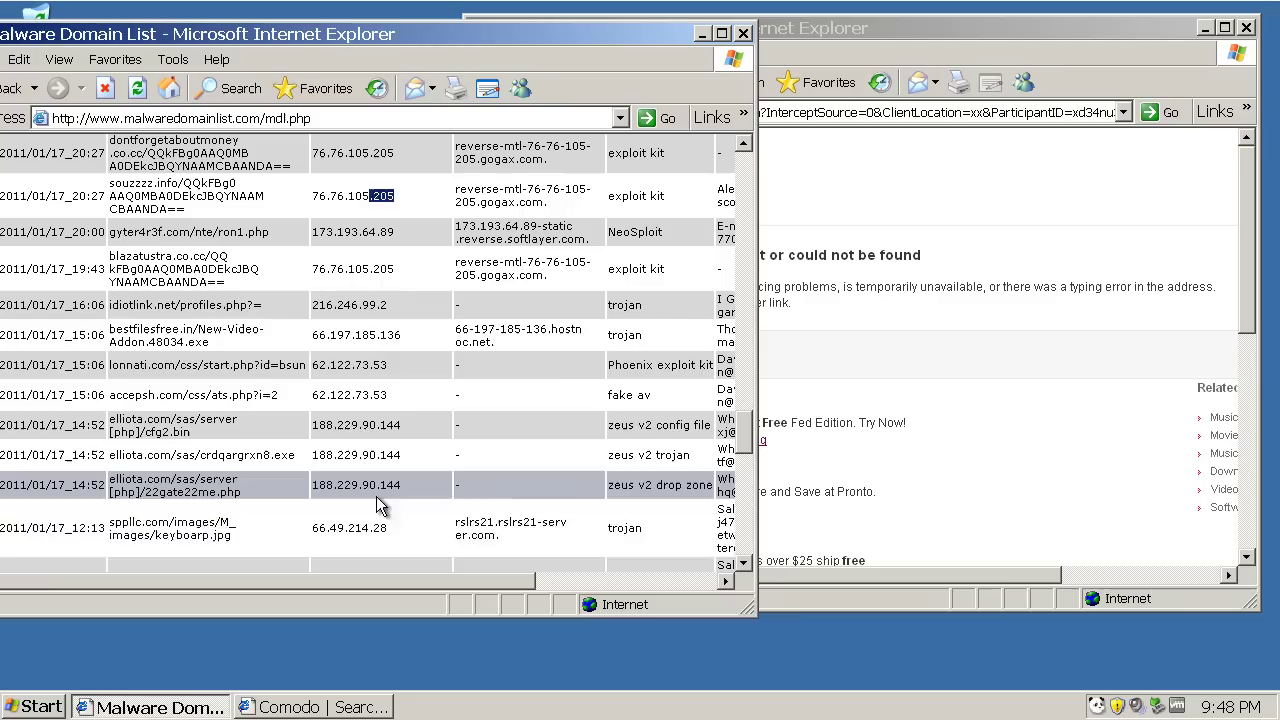
triple_click(182, 532)
scroll(182, 532, down, 5)
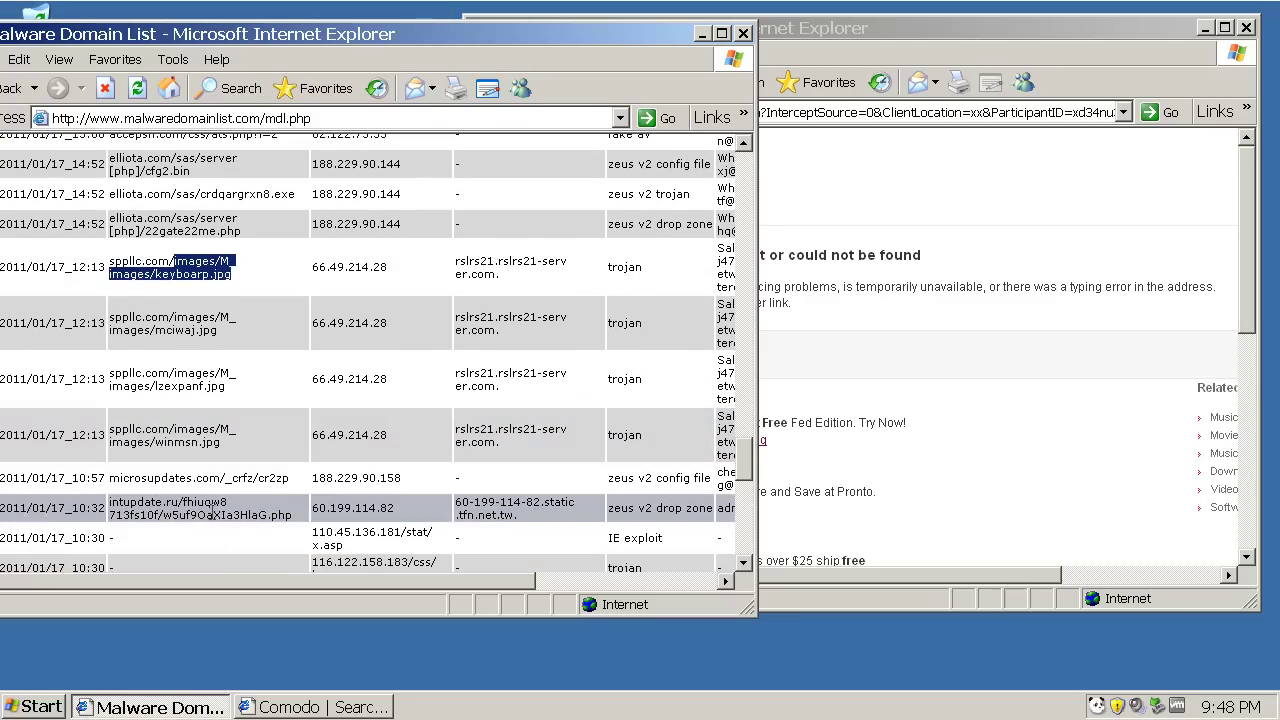
triple_click(146, 472)
key(ctrl+c)
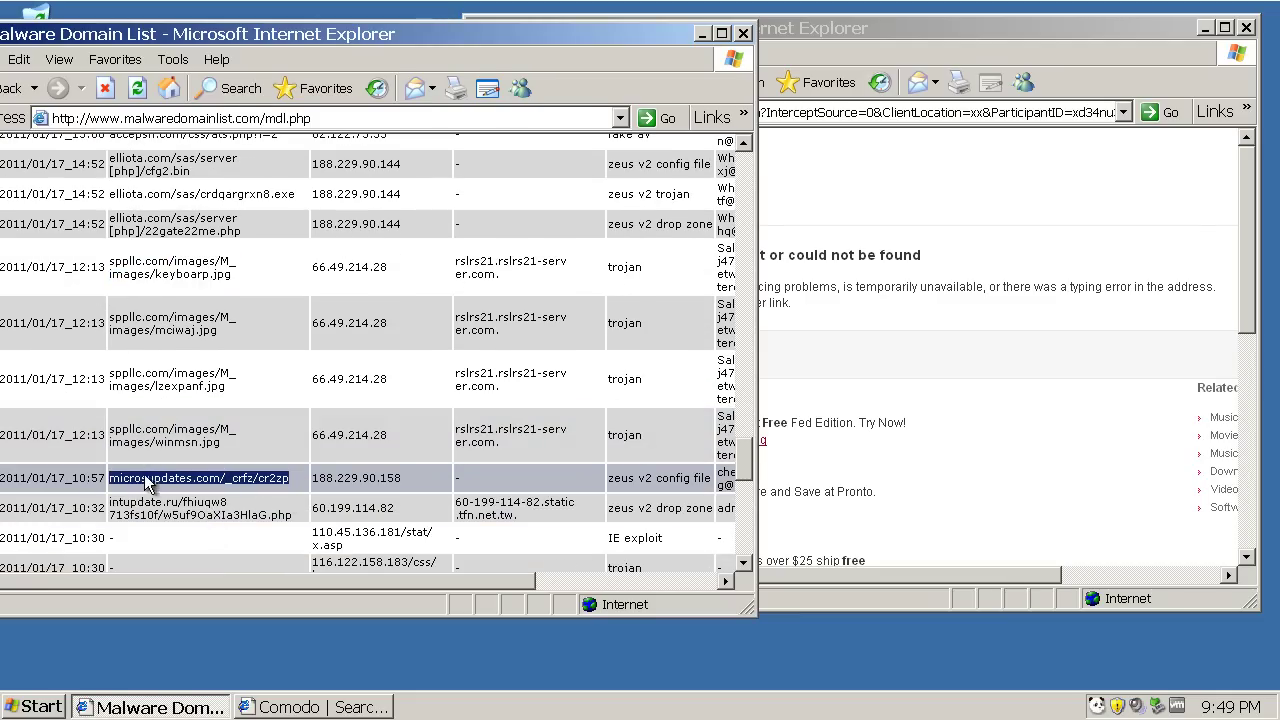
click(855, 112)
key(ctrl+v)
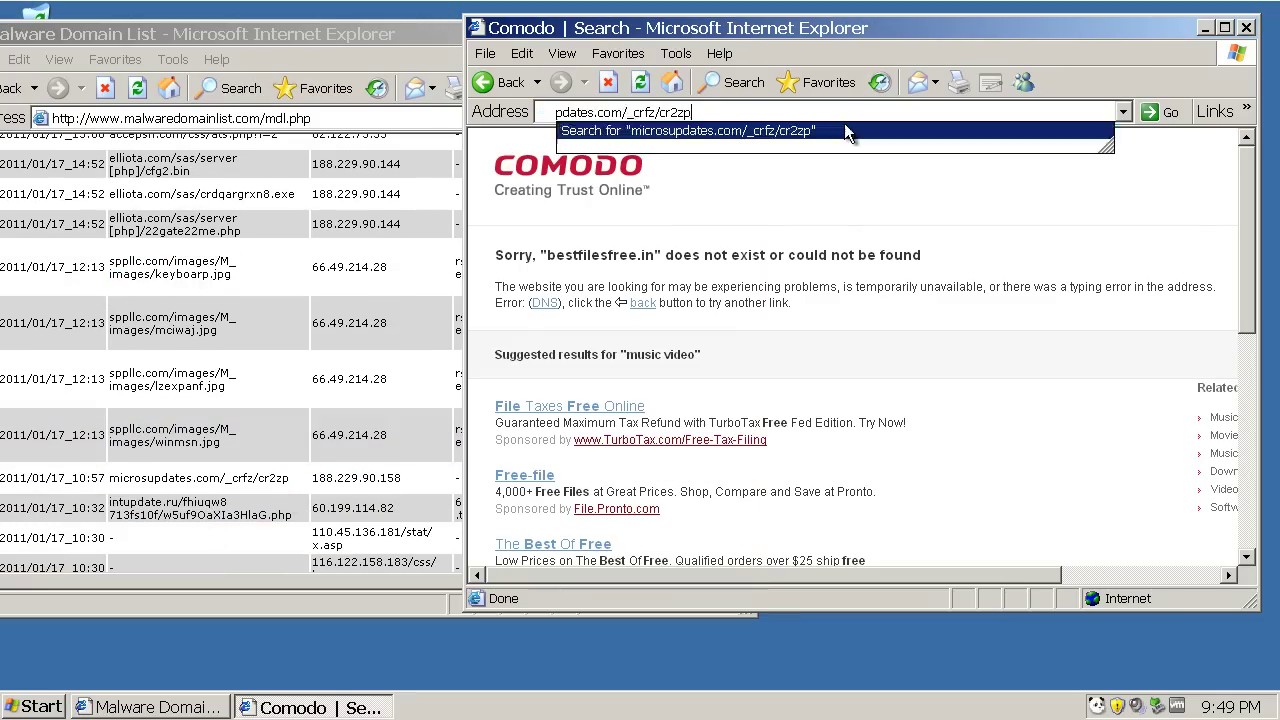
key(Return)
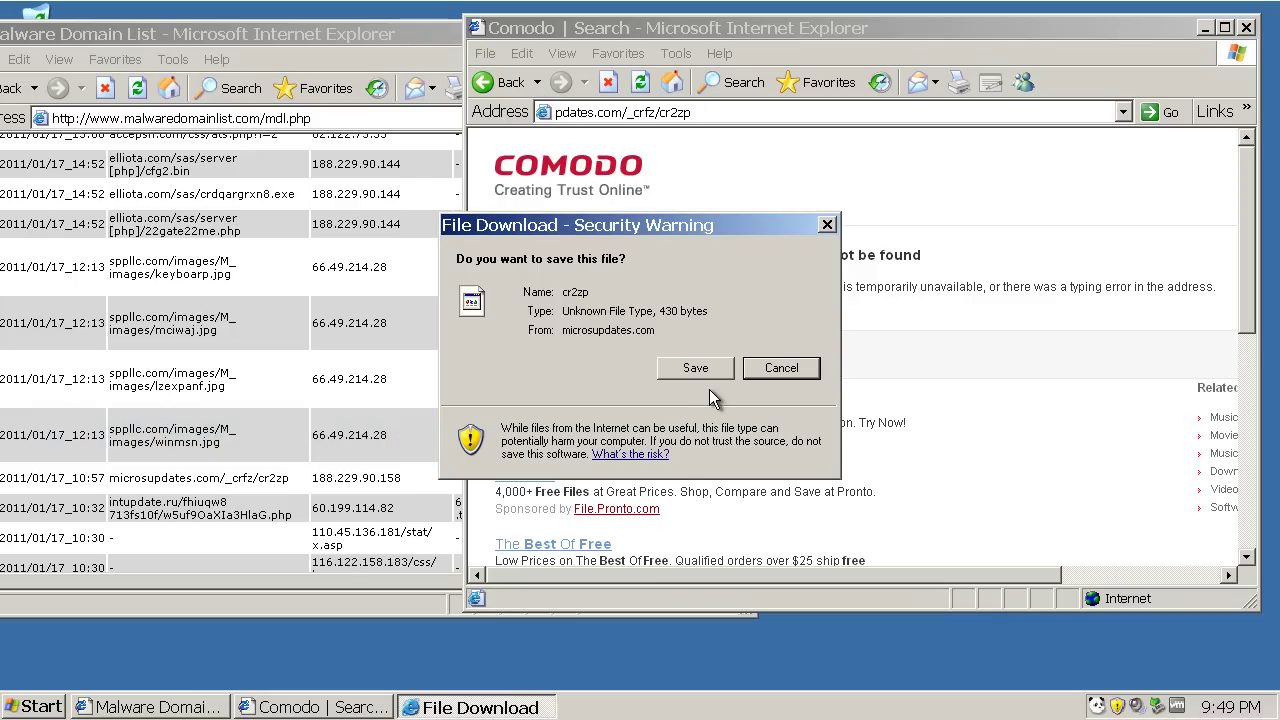
click(782, 368)
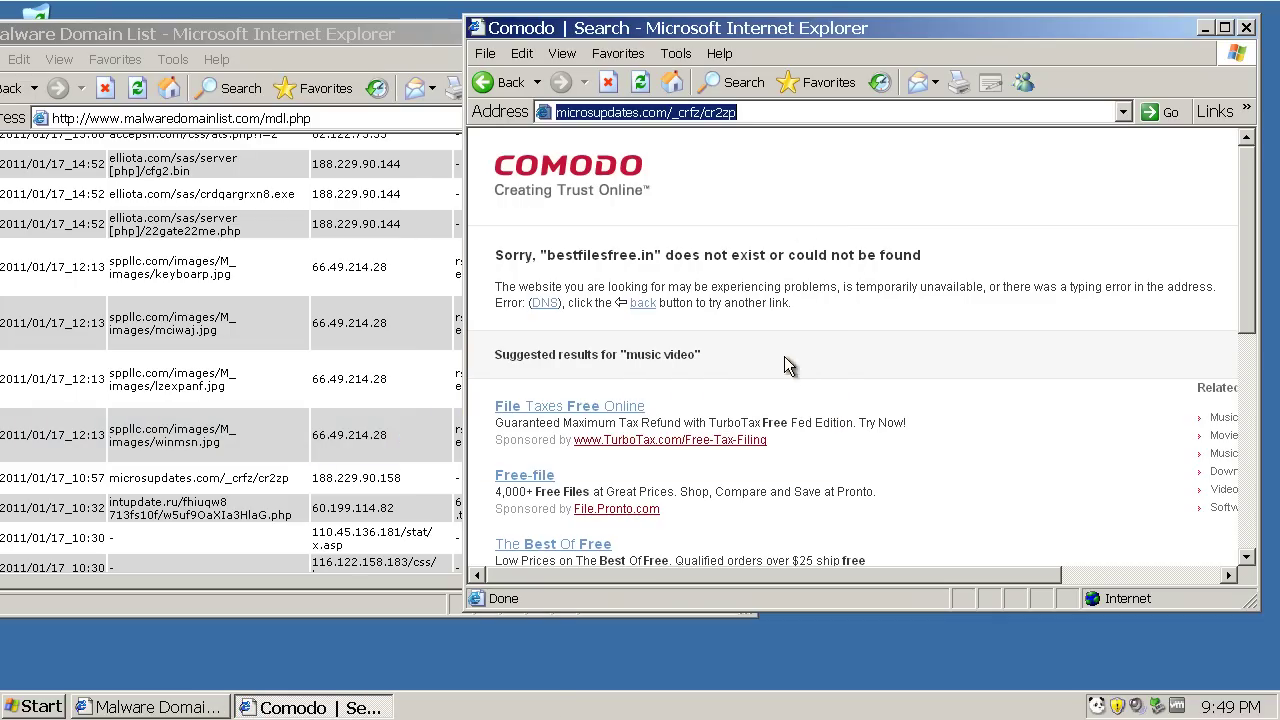
Load microsupdates.com/_crfz/cr2zp again, save the file to the Desktop as cr2zp.exe and close the download dialog
drag(306, 487, 893, 112)
key(Return)
click(695, 375)
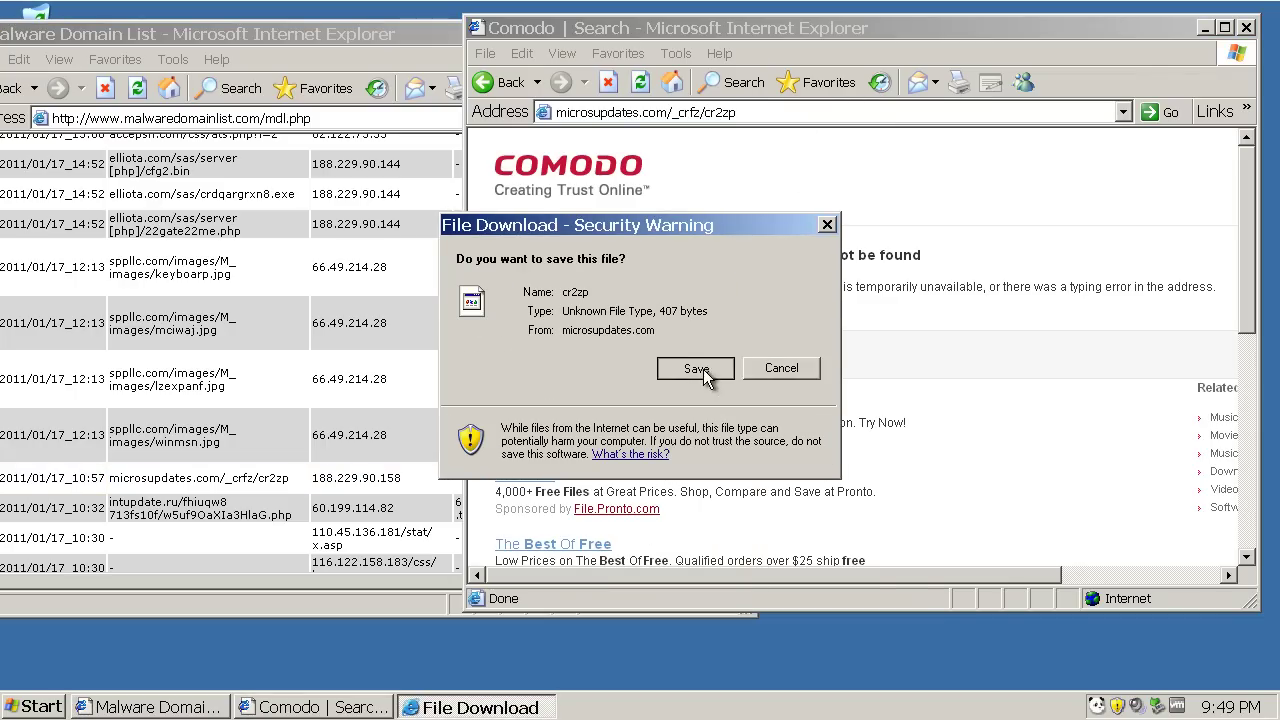
click(722, 640)
click(797, 666)
click(728, 603)
text(e)
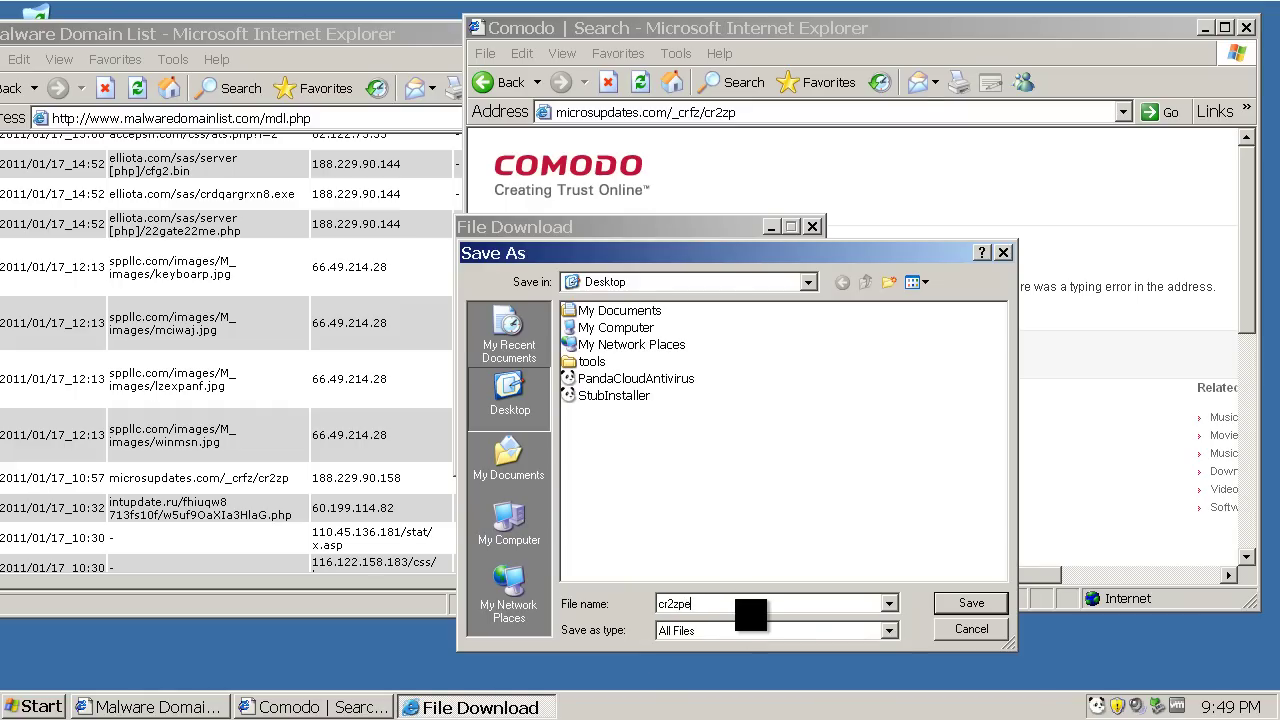
text(xe)
click(971, 603)
click(773, 451)
Move the domain list window off the desktop icons, run cr2zp.exe from the Desktop and move the window back
drag(375, 41, 597, 71)
double_click(63, 325)
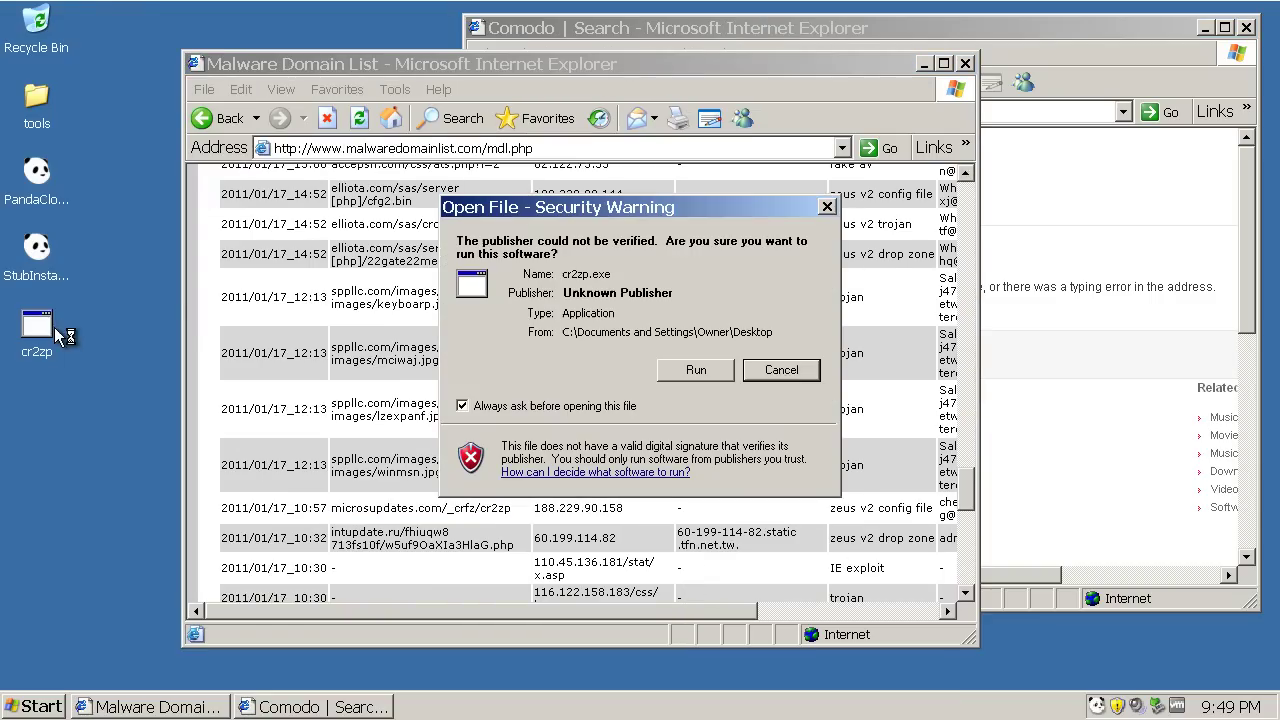
click(688, 368)
drag(622, 72, 440, 24)
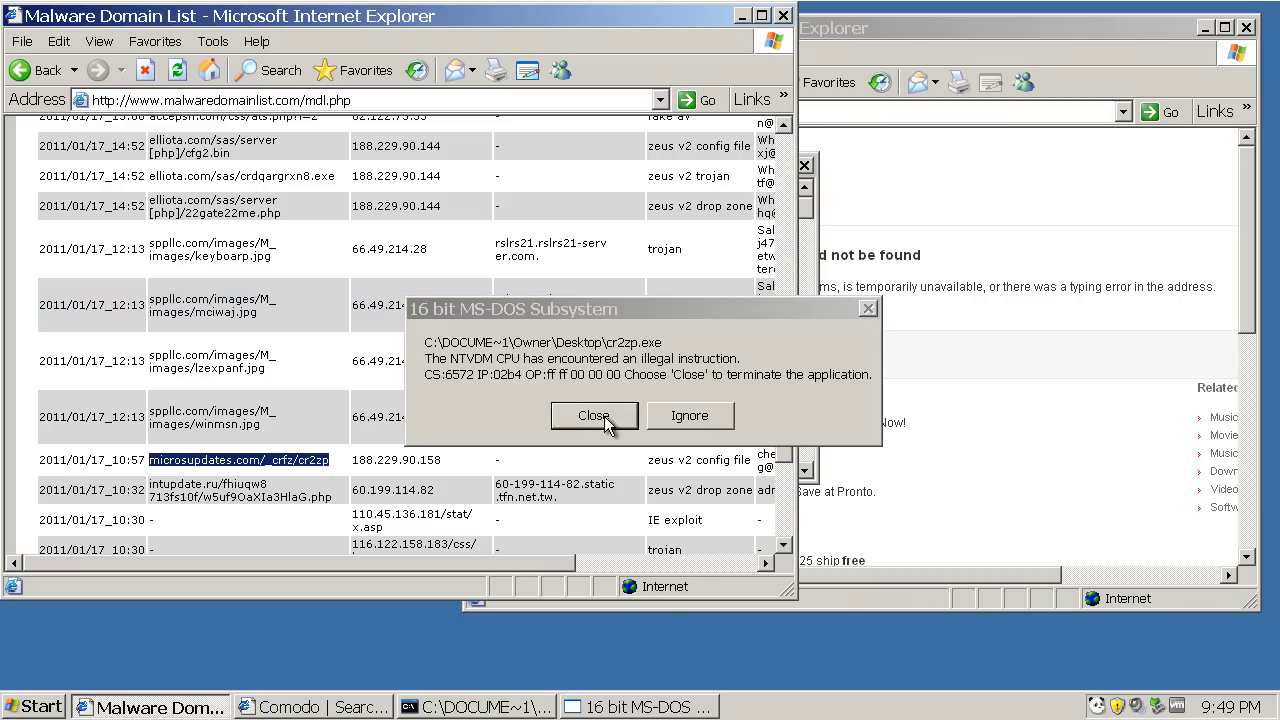
Close the cr2zp.exe error dialog, then copy aaracccobrancas.com/Anexo1.php from the domain list and load it in the test window
click(594, 416)
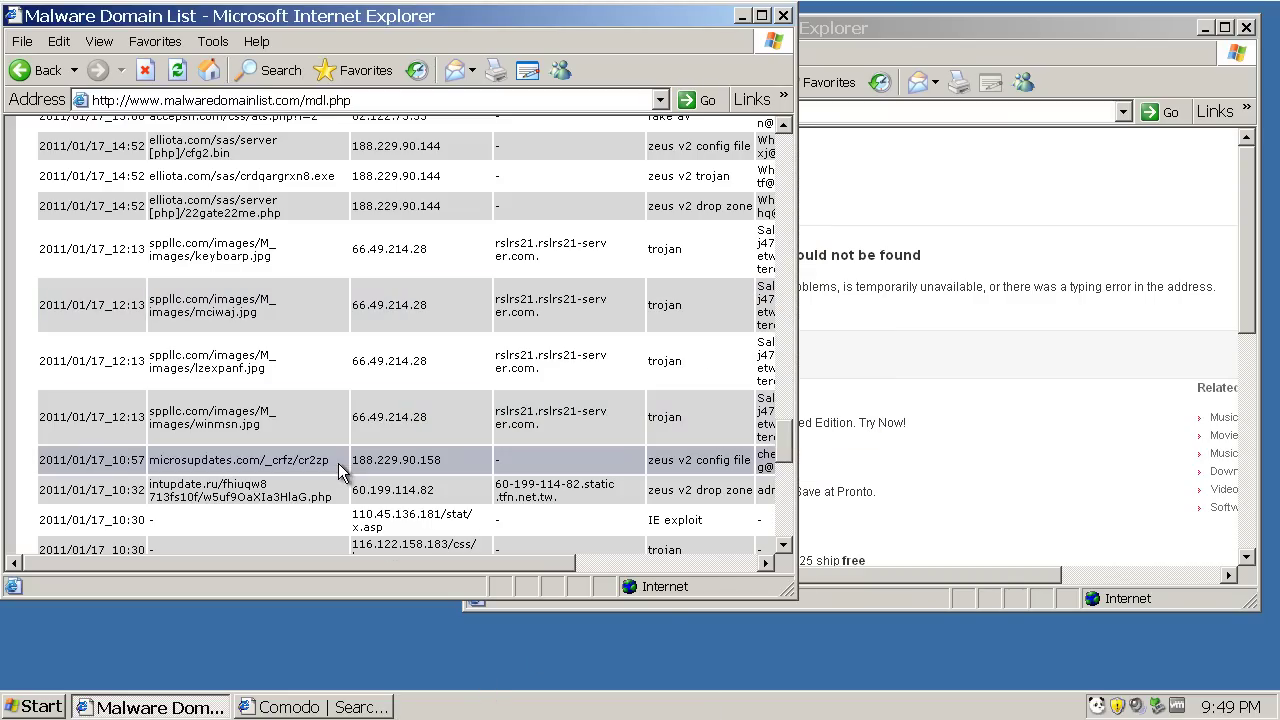
scroll(340, 480, down, 1)
scroll(333, 505, down, 1)
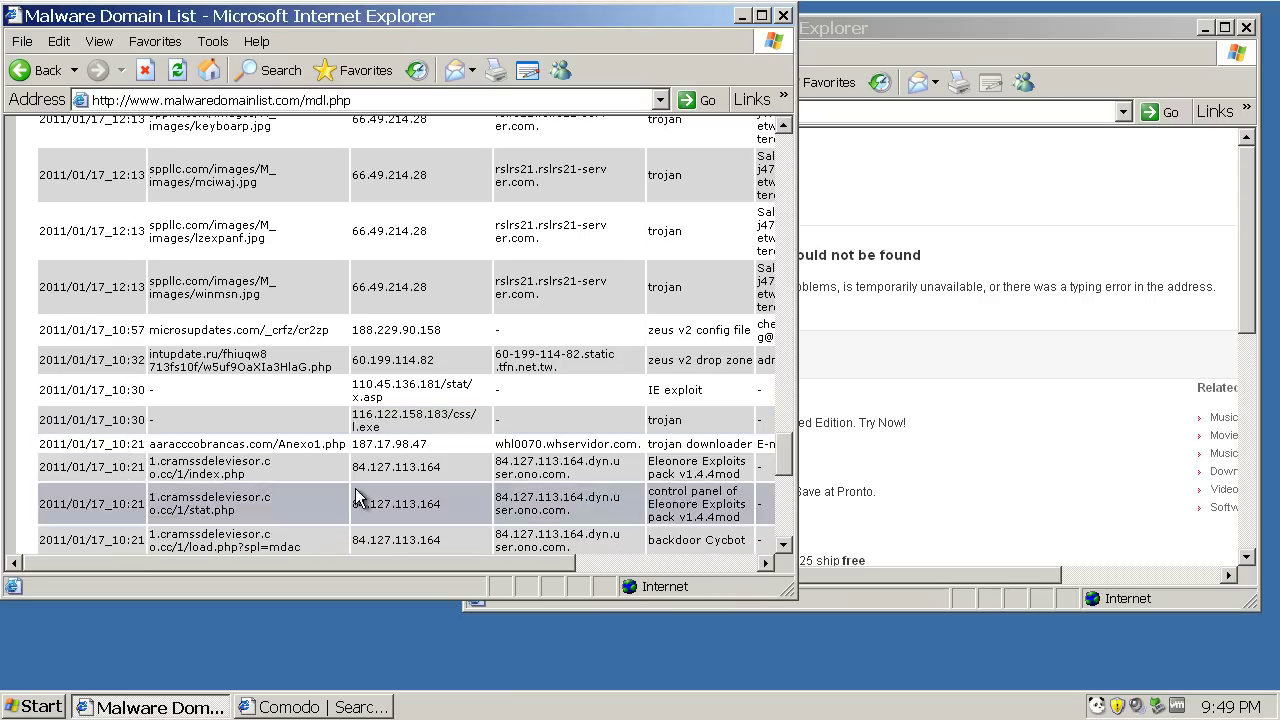
drag(344, 444, 196, 434)
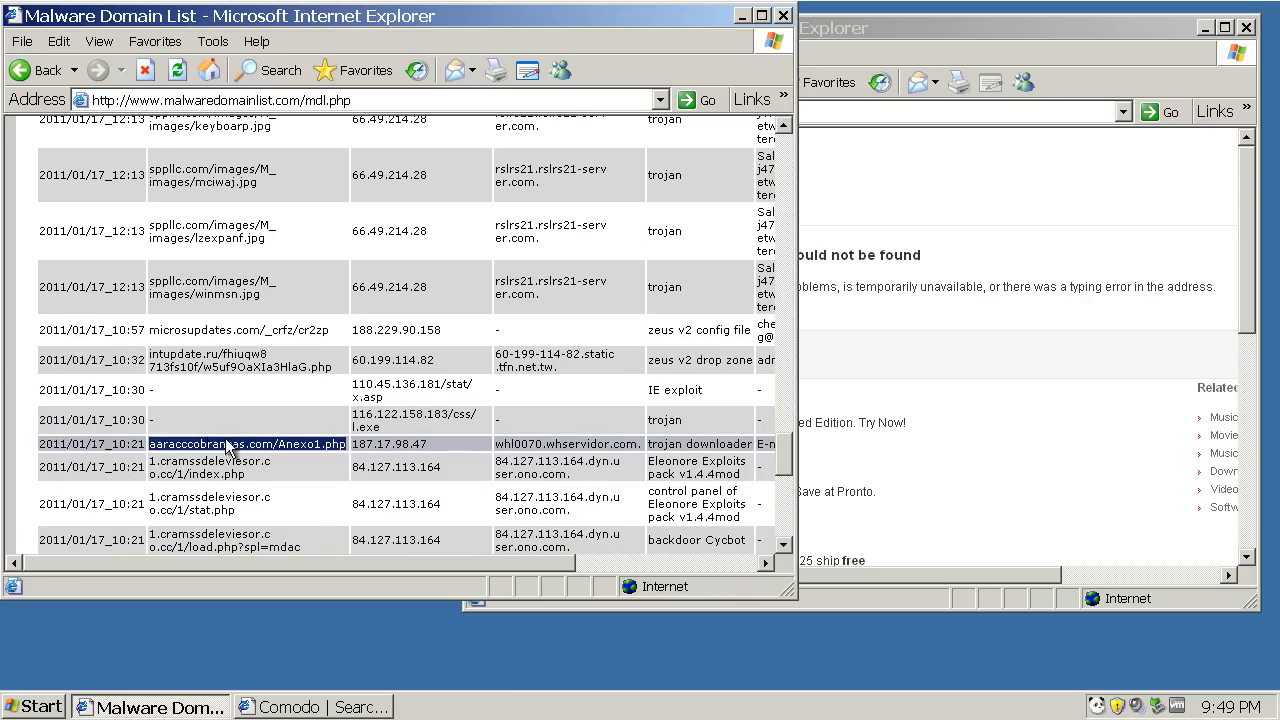
key(ctrl+c)
click(906, 112)
key(ctrl+v)
drag(932, 112, 346, 105)
key(ctrl+v)
key(Return)
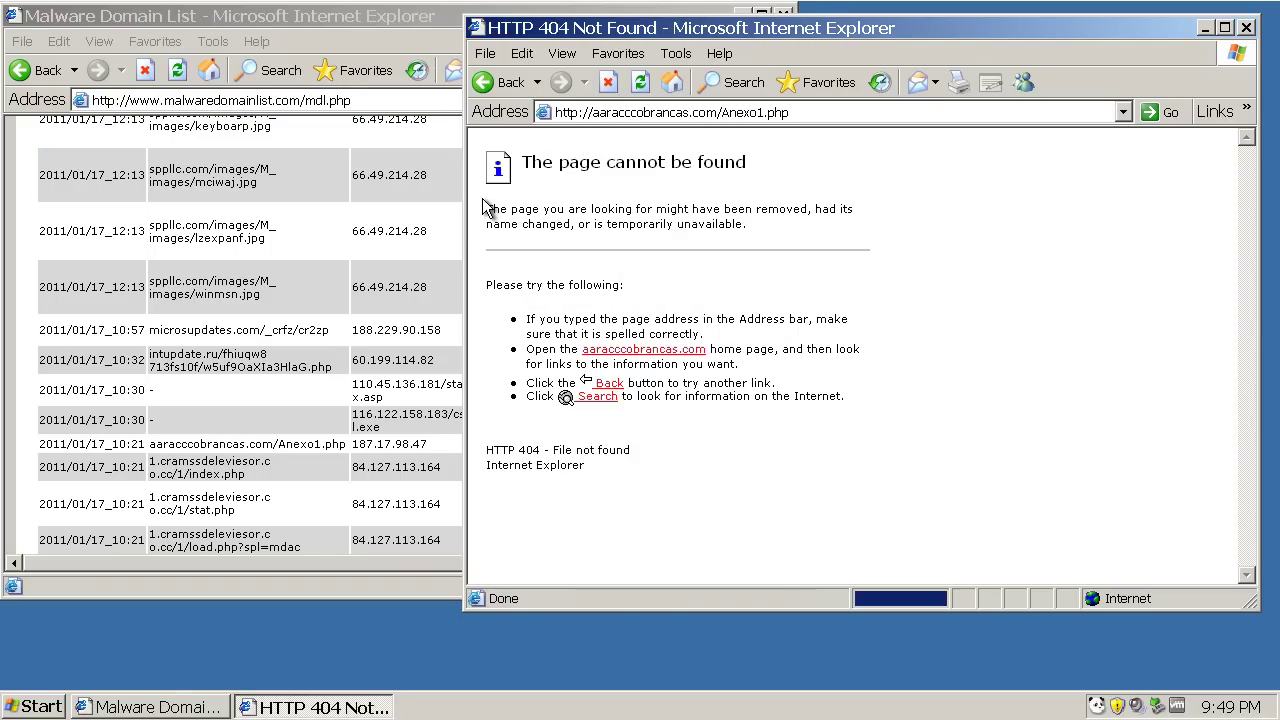
Copy the trojan address exchangedtheand.com/3/xox.php?i=2 from the domain list and load it in the test window
click(306, 360)
scroll(303, 364, down, 1)
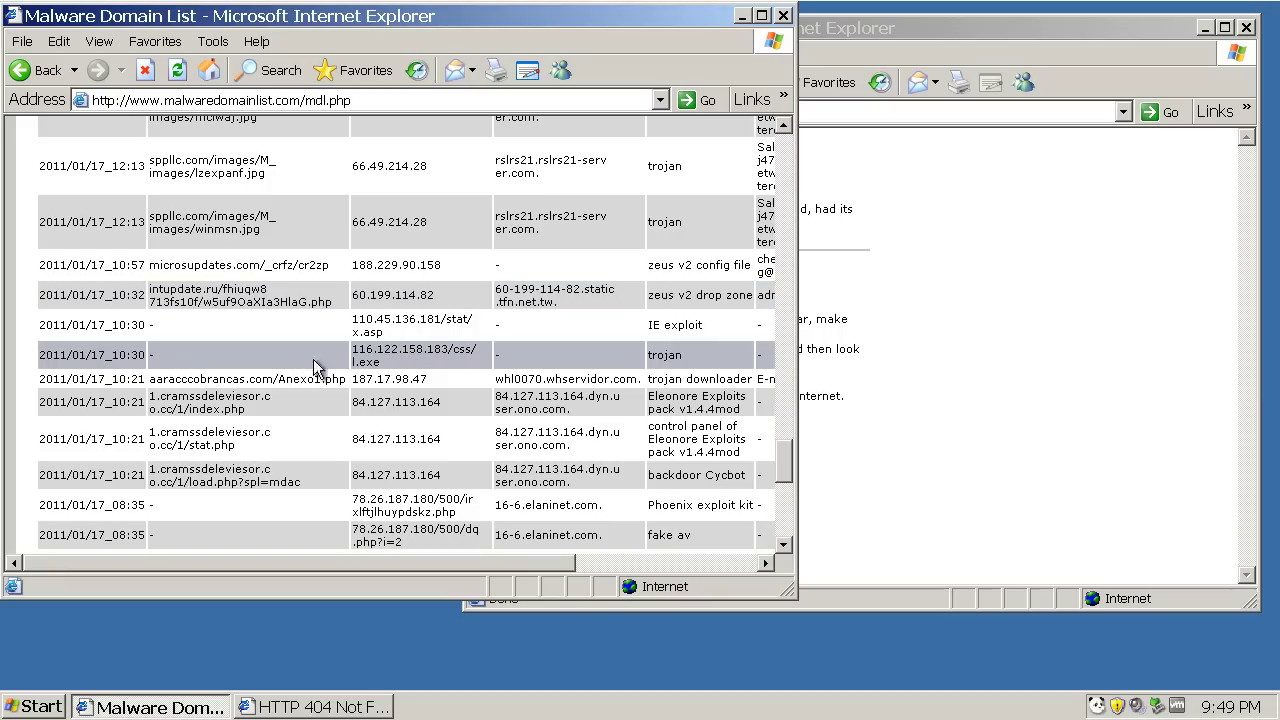
scroll(296, 445, down, 1)
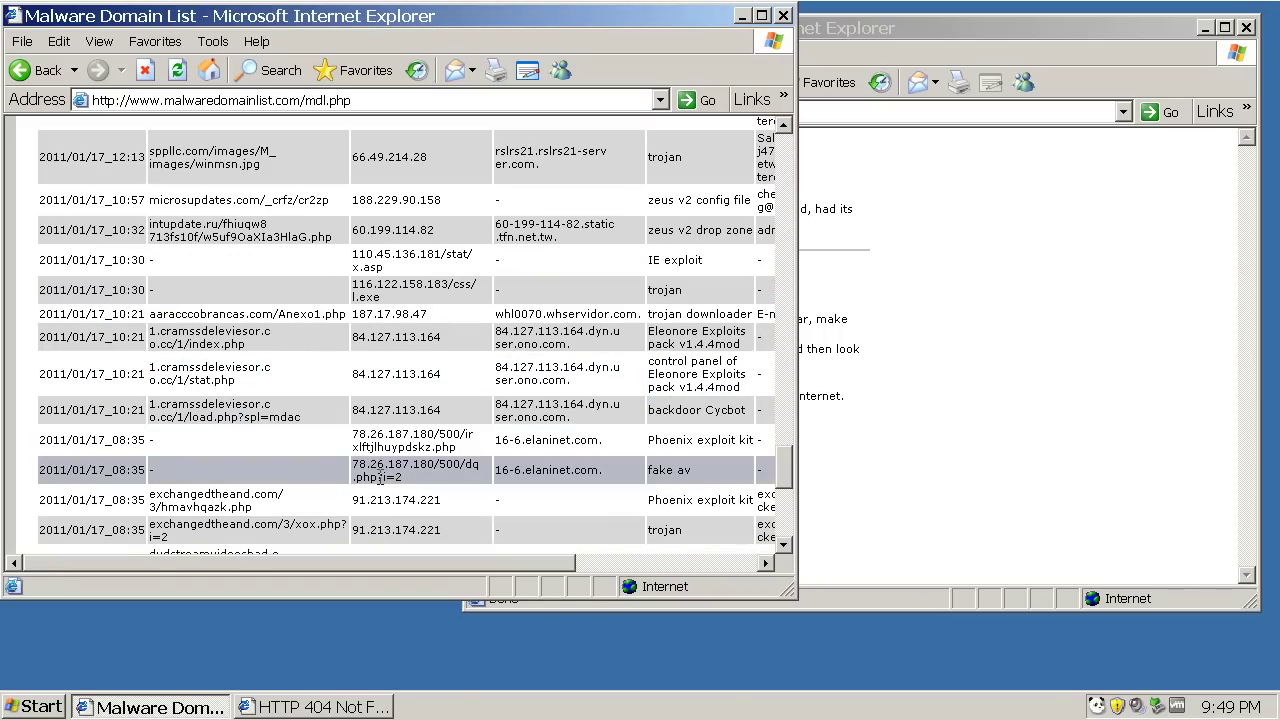
drag(279, 520, 145, 498)
click(208, 538)
triple_click(208, 538)
click(889, 112)
key(ctrl+v)
key(Return)
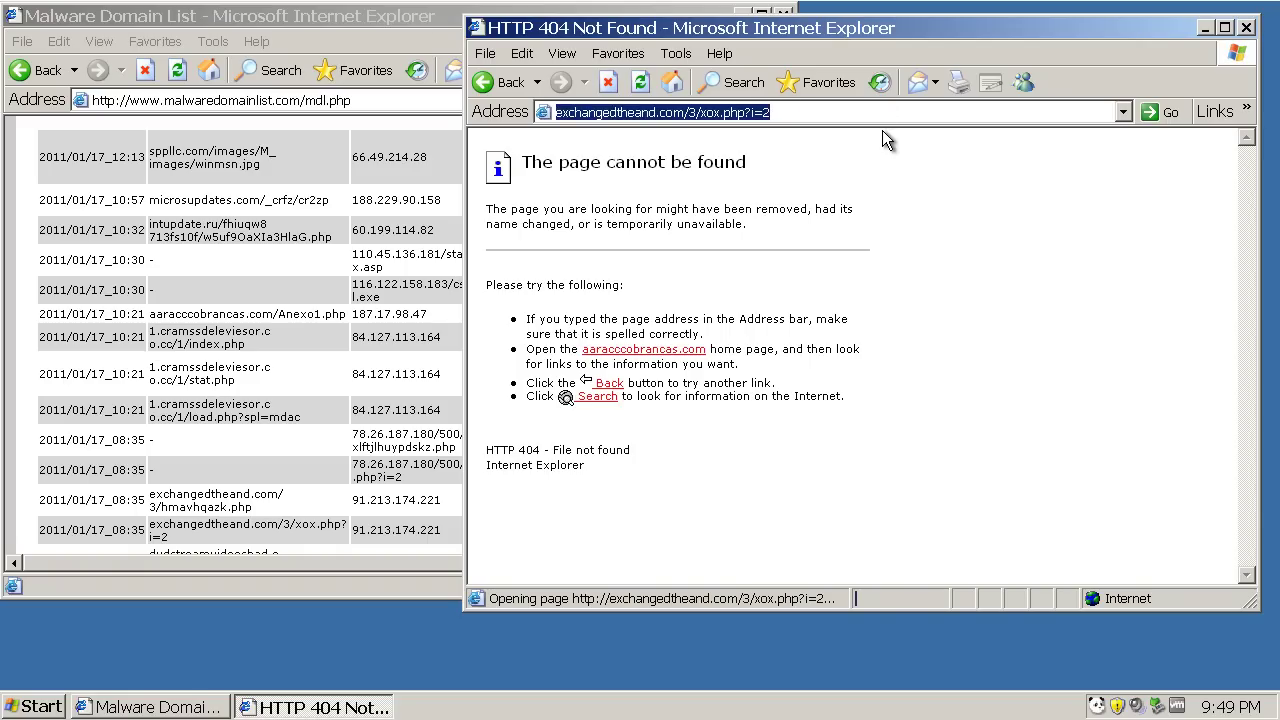
Copy the backdoor address vkotalke.info/dd6.exe from the domain list, load it in the test window and read through the resulting page
click(300, 475)
scroll(300, 490, down, 3)
triple_click(172, 482)
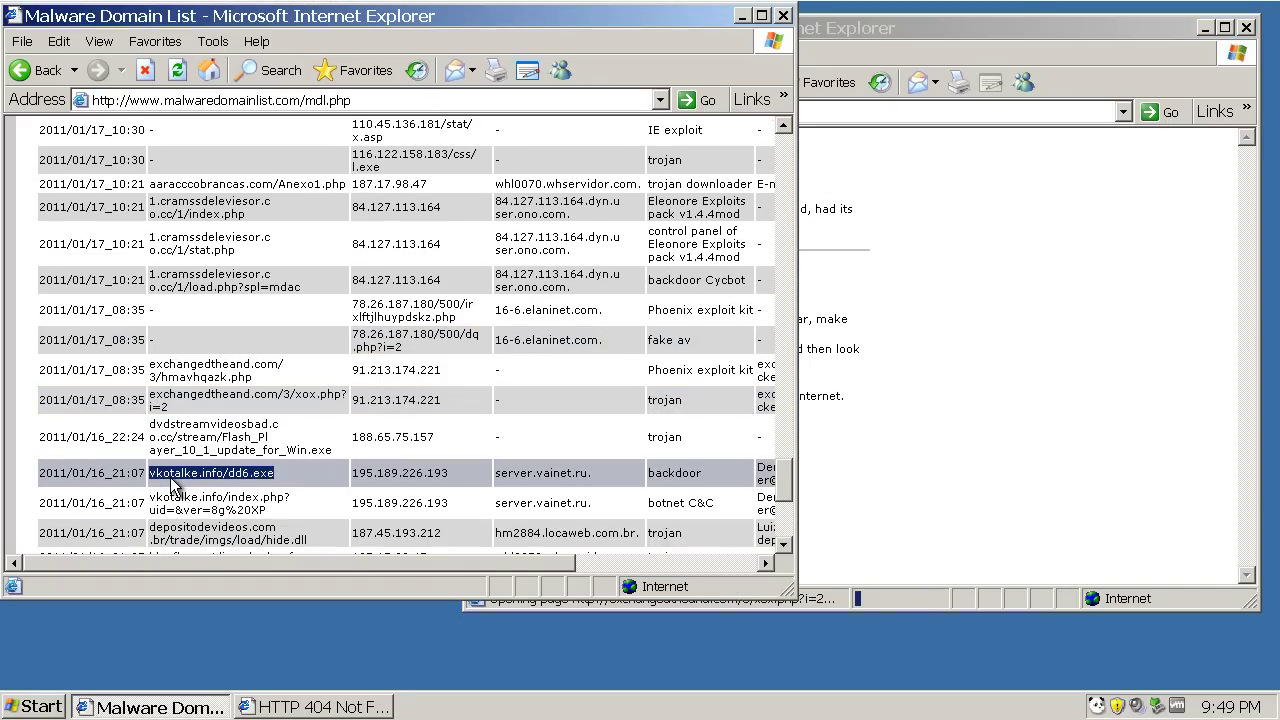
key(ctrl+c)
key(alt+Tab)
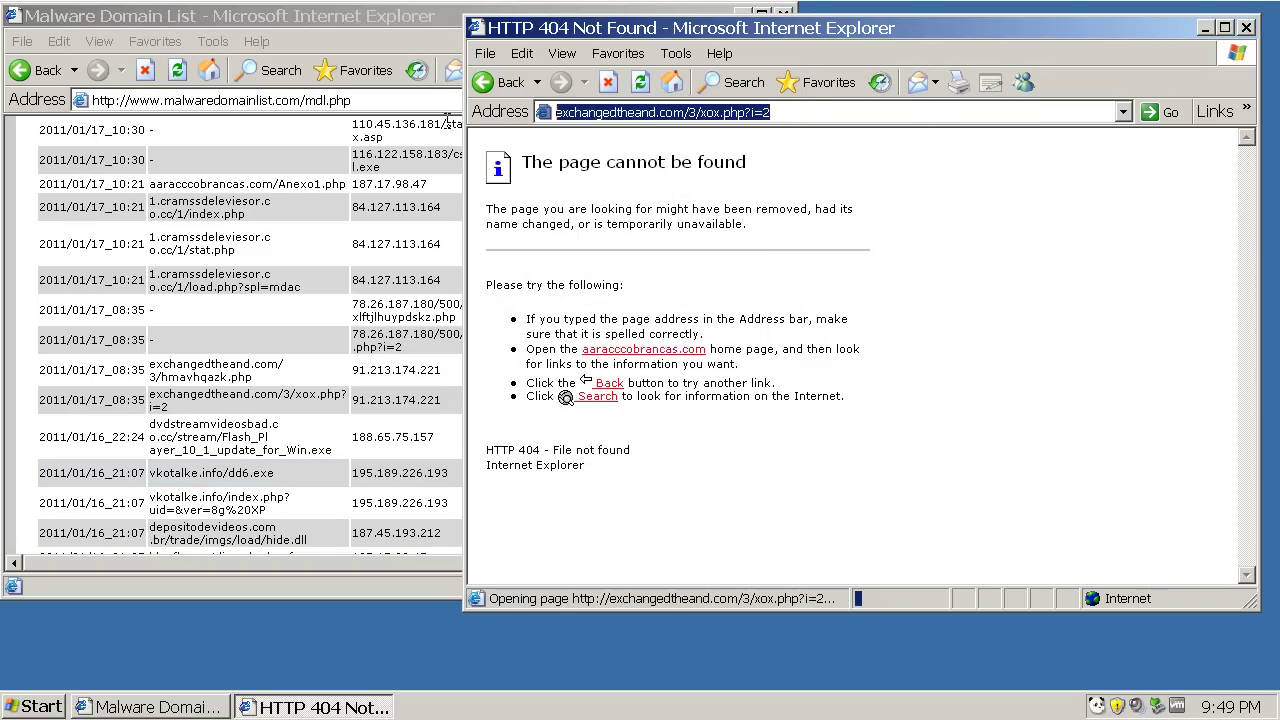
key(ctrl+v)
key(Return)
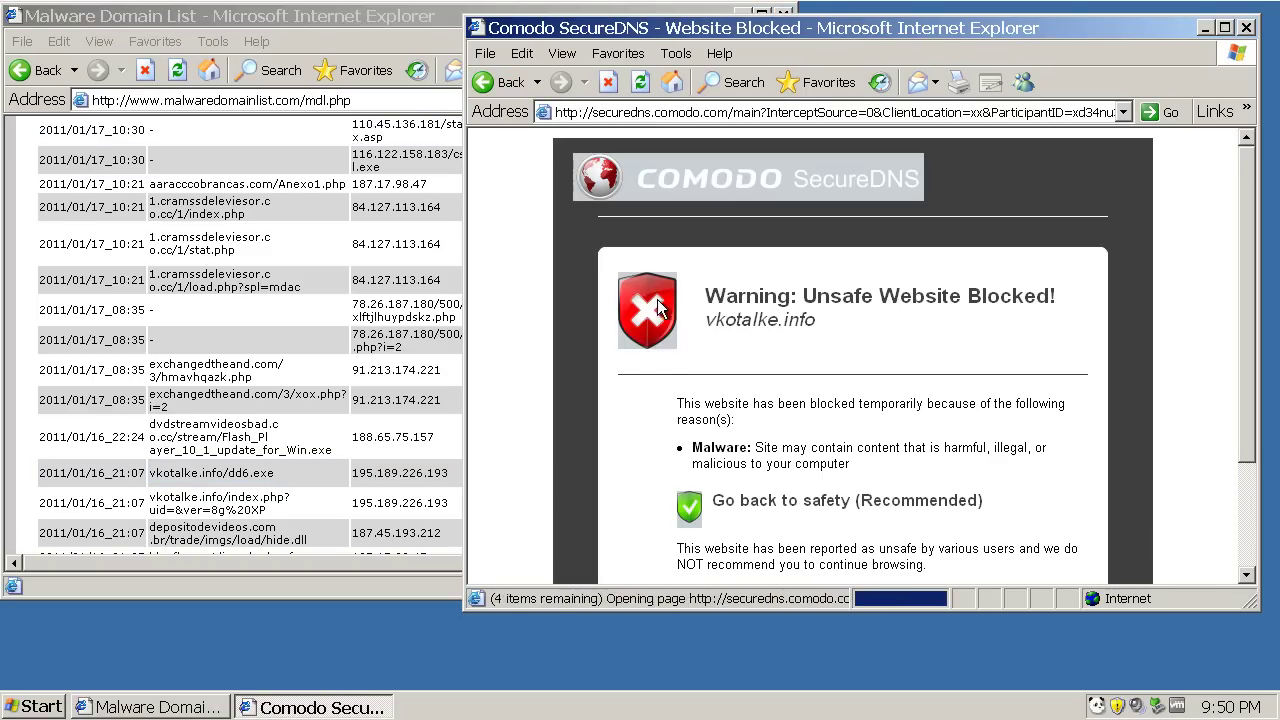
scroll(740, 492, down, 5)
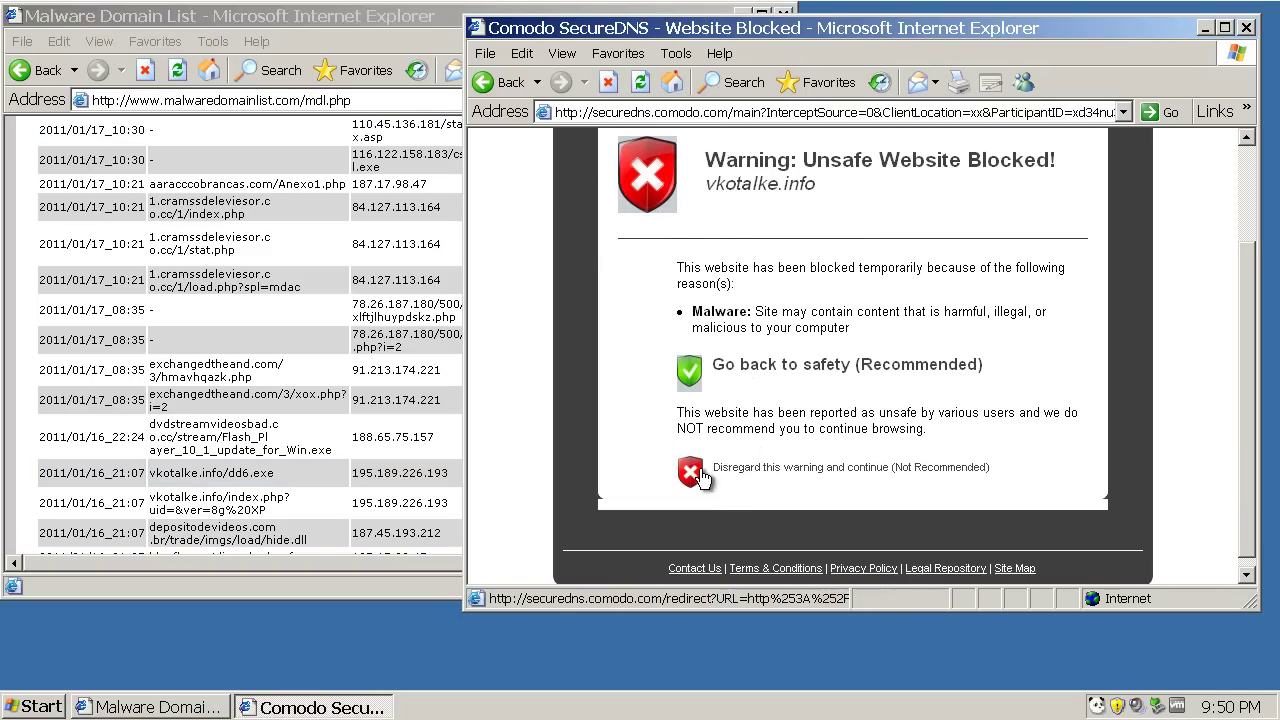
Copy the trojan address blogflog.net/java/mon.swf from the domain list and load it in the test window
click(340, 400)
scroll(355, 405, down, 4)
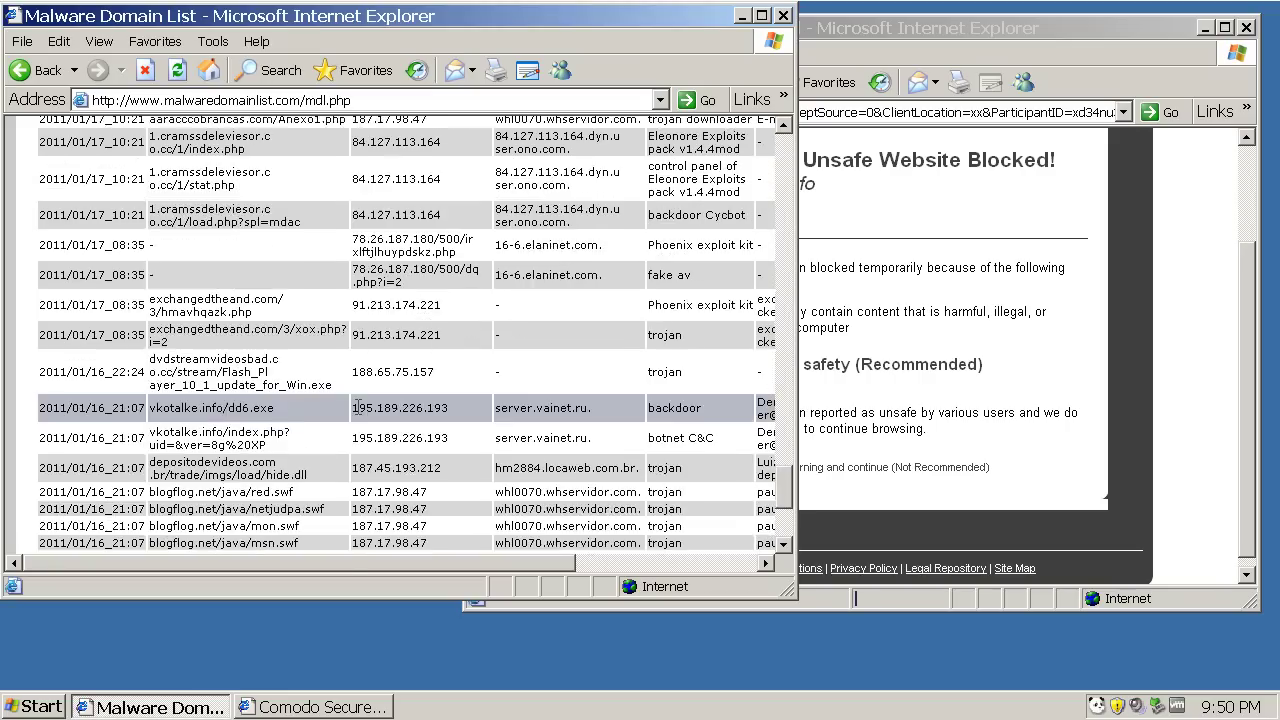
drag(300, 396, 150, 397)
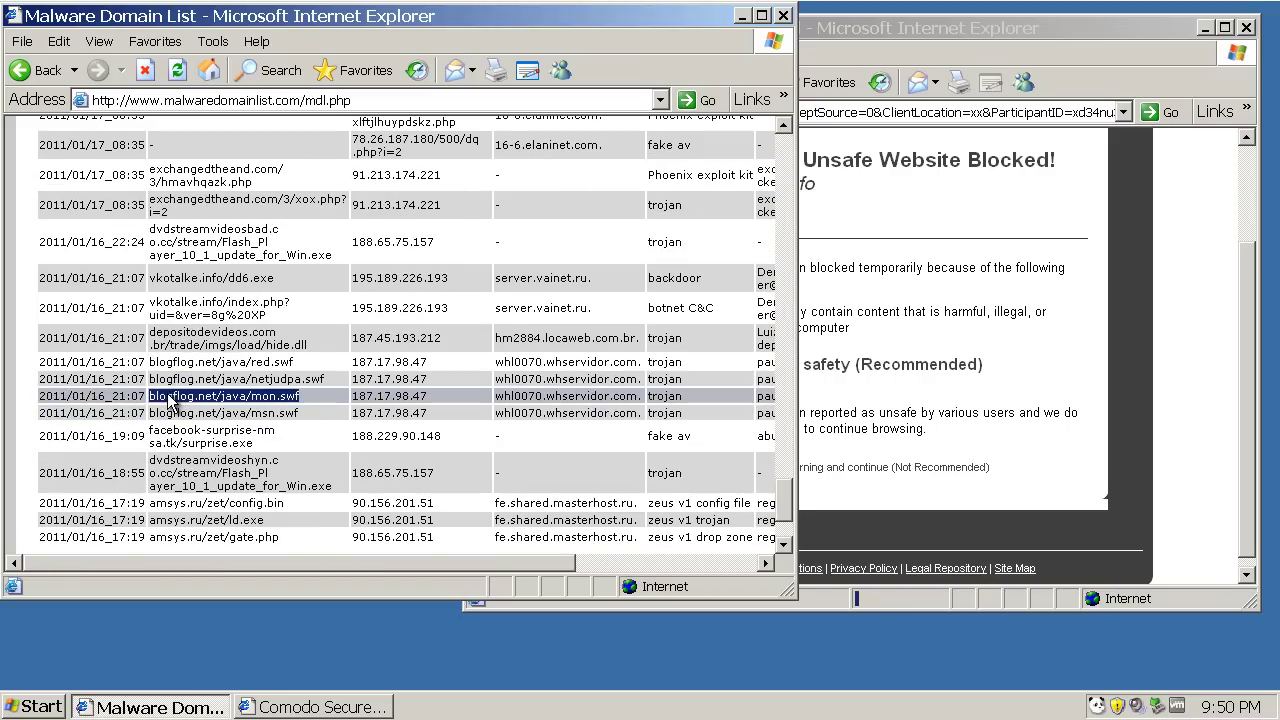
click(829, 112)
key(ctrl+v)
key(Return)
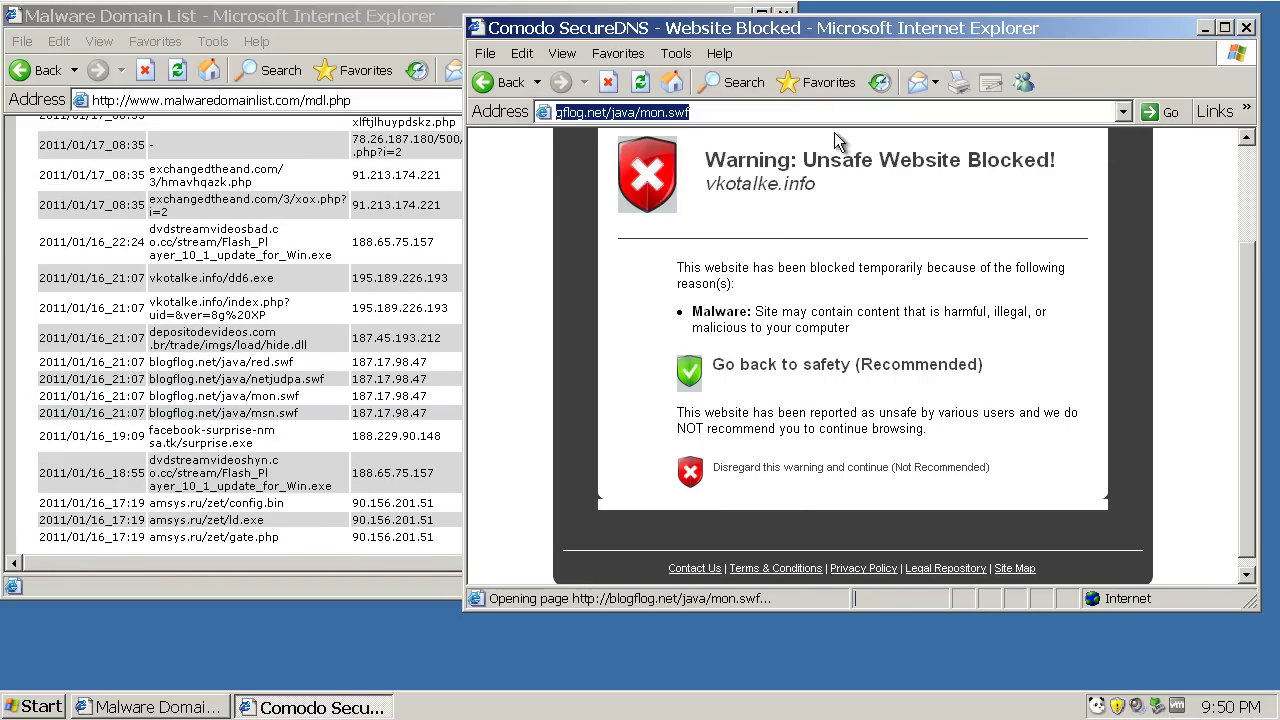
Copy dvdstreamvideoshyn.co.cc/stream/Flash_Player_10_1_update_for_Win.exe from the end of the domain list and load it in the test window
click(312, 470)
scroll(310, 474, down, 3)
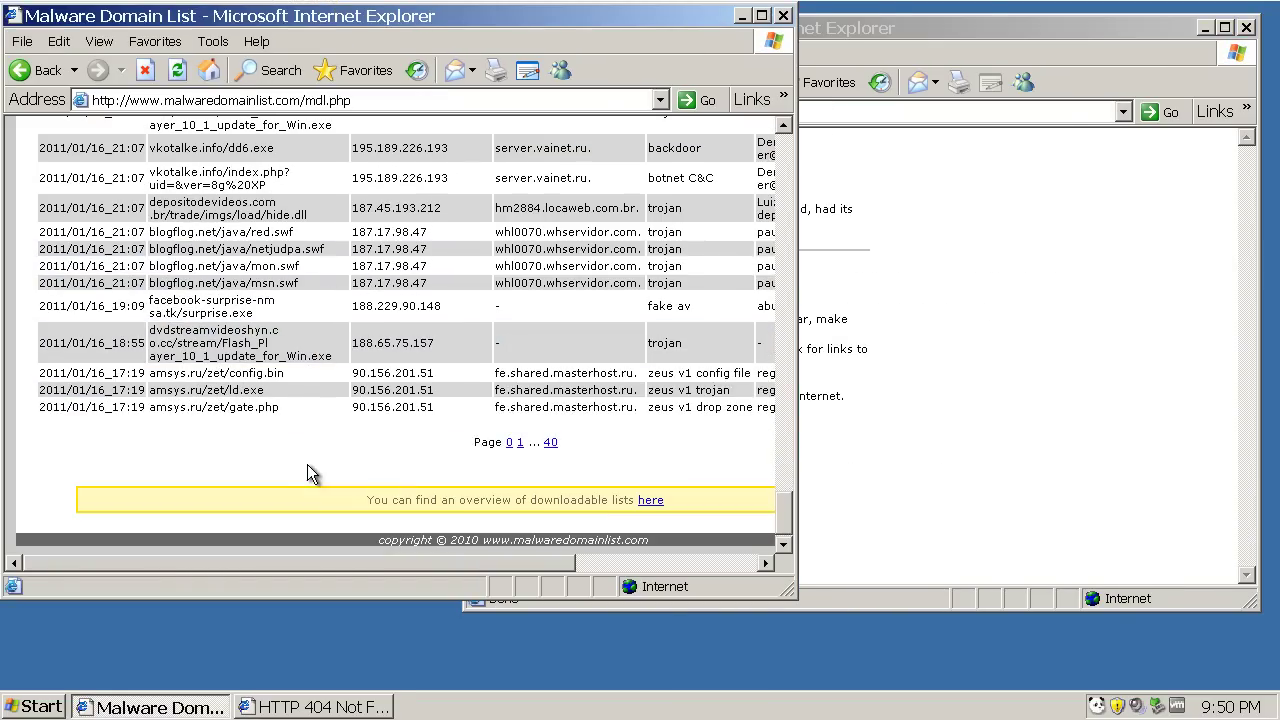
drag(334, 358, 160, 340)
key(ctrl+c)
click(903, 112)
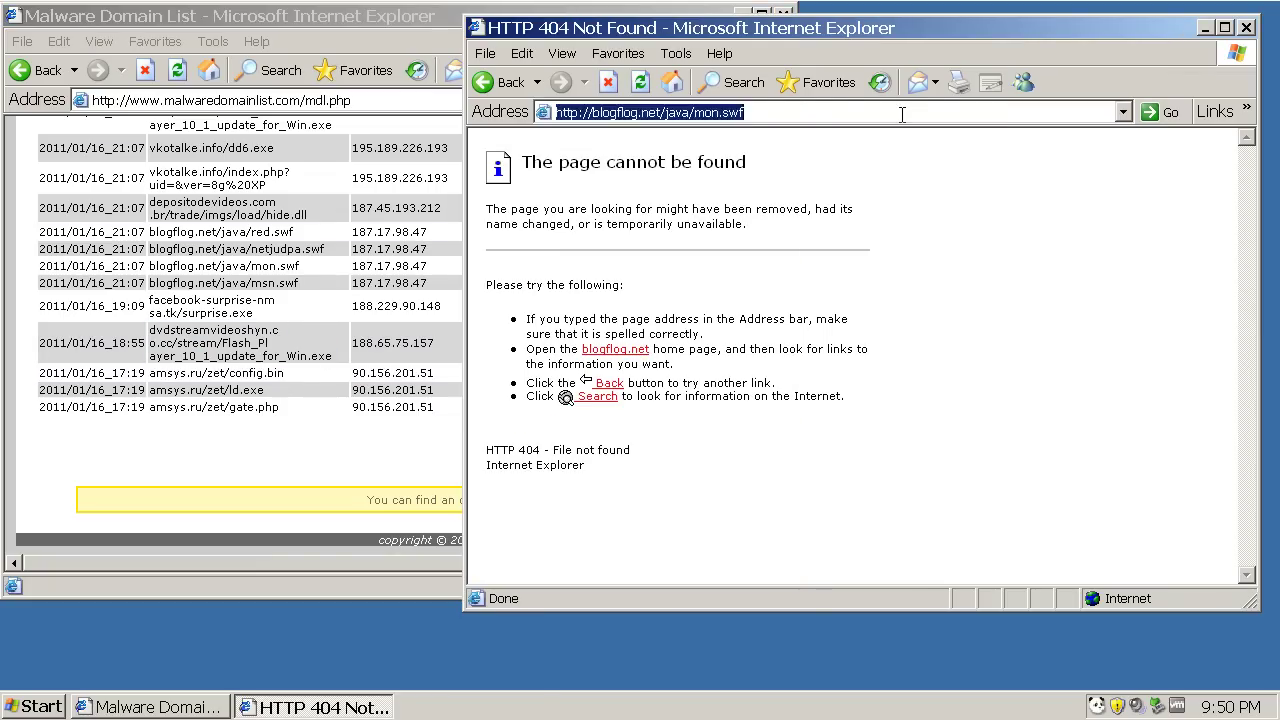
key(ctrl+v)
key(Return)
Open page 1 of the domain list, copy jipafest.com/_site_antigo/fotos/15082005_rocknapraca/thumbs/1/1.jpg and load it in the test window
click(385, 443)
click(517, 441)
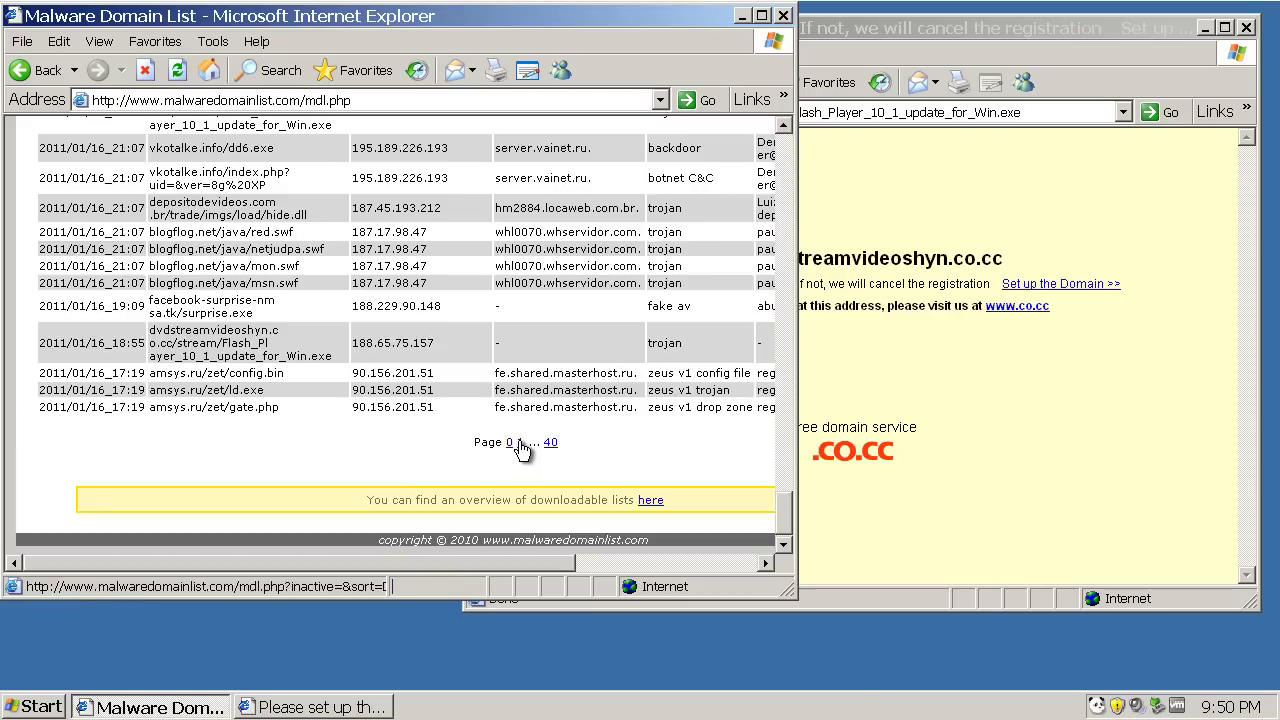
scroll(488, 432, down, 2)
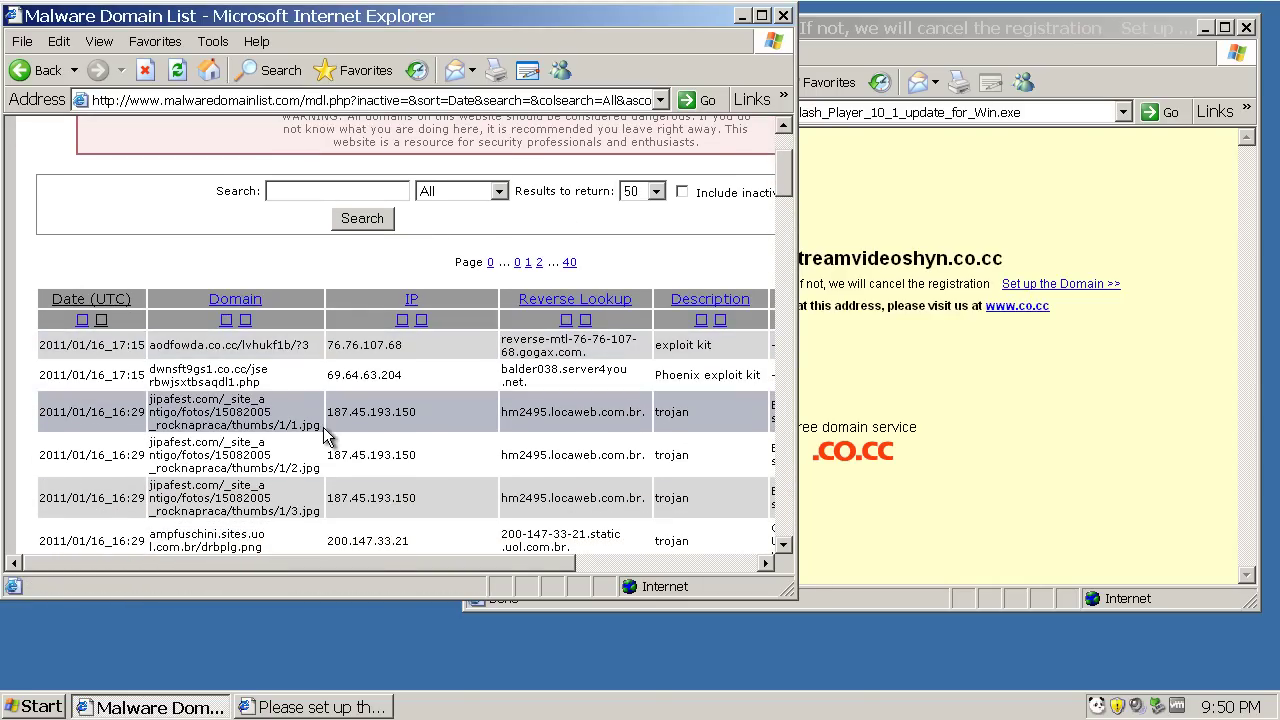
drag(274, 424, 158, 400)
click(887, 115)
key(ctrl+v)
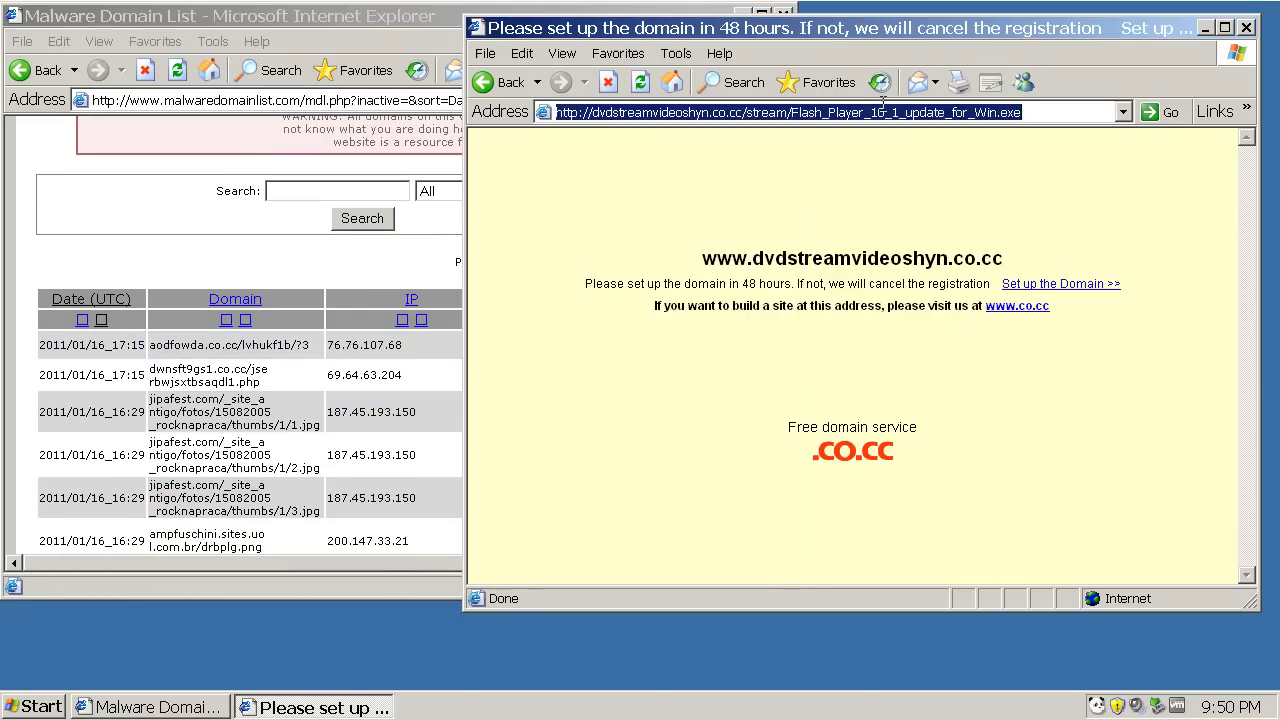
key(Return)
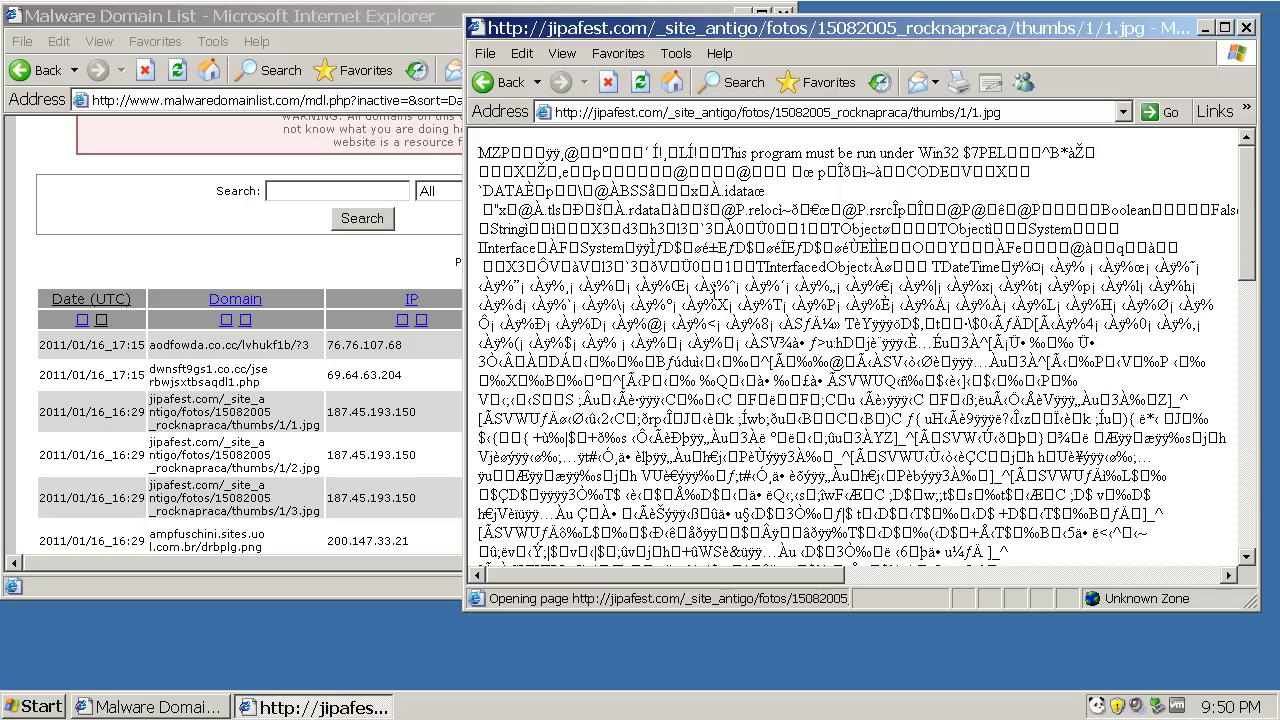
Copy the trojan address dvdstreamvideoshyn.co.cc/stream/dog-doing-girl.exe from the domain list and load it in the test window
click(340, 478)
scroll(343, 476, down, 1)
scroll(343, 476, down, 1)
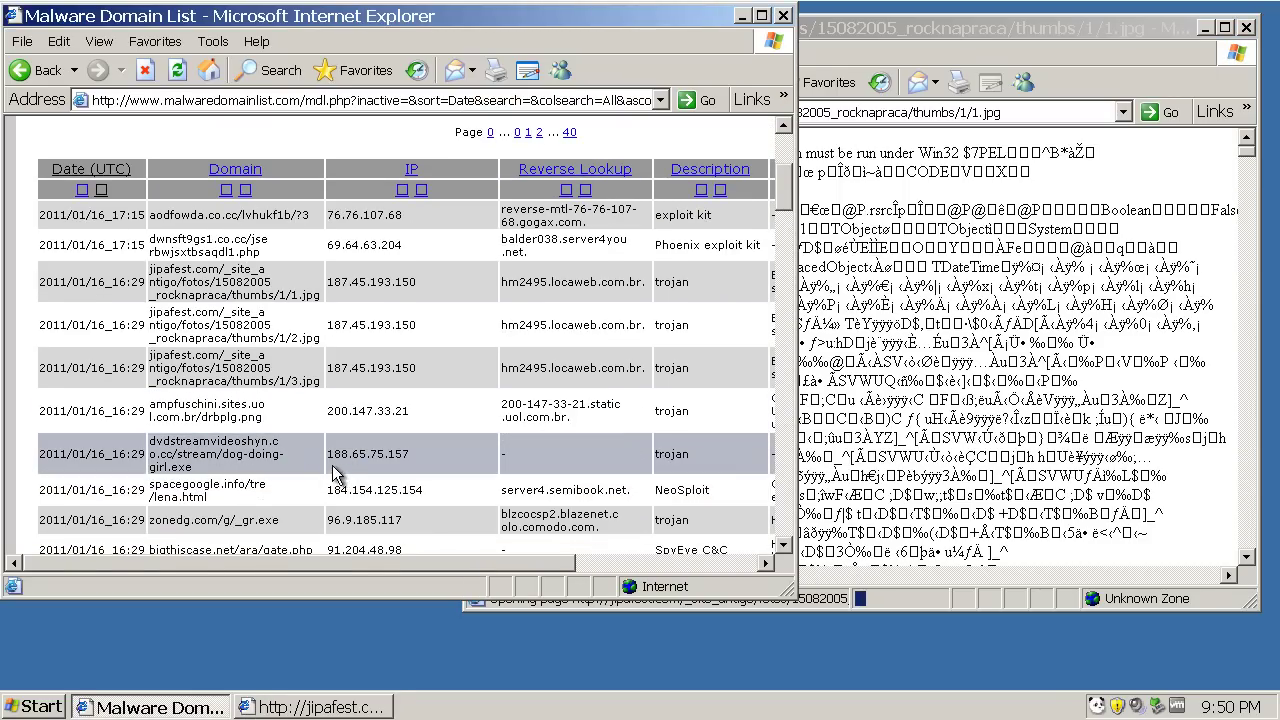
triple_click(200, 468)
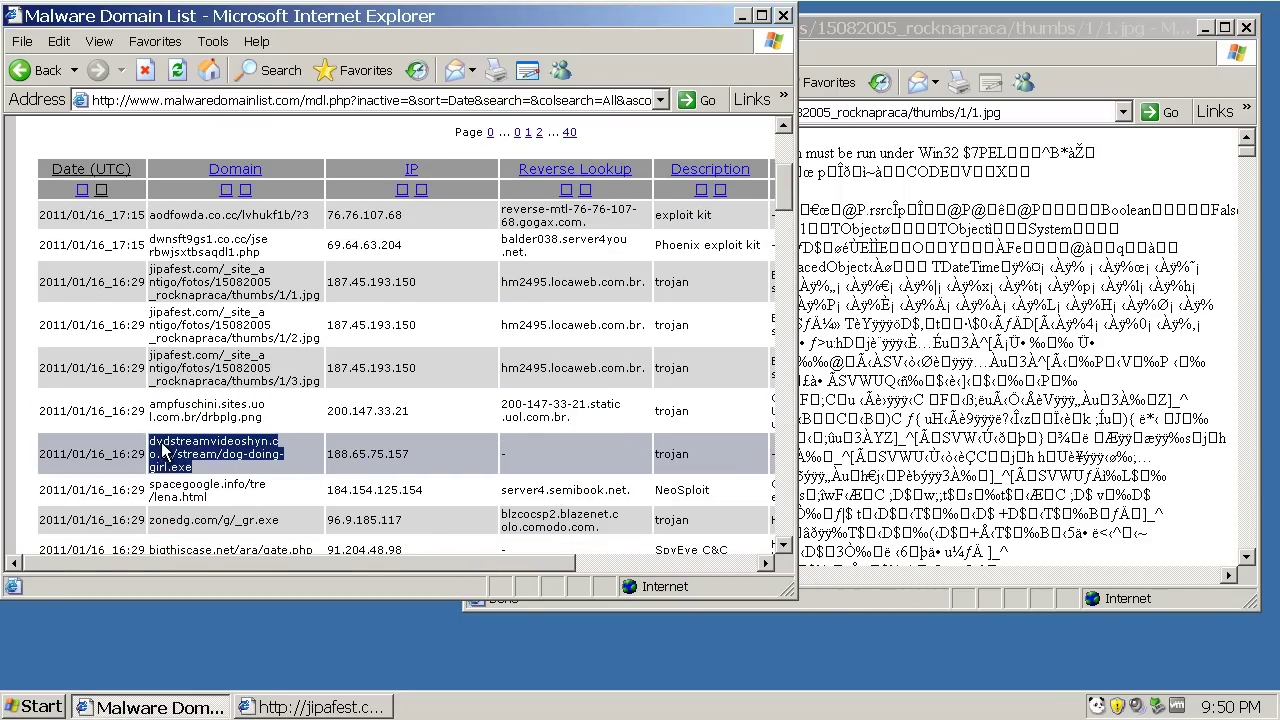
click(845, 135)
click(848, 112)
key(ctrl+v)
key(Return)
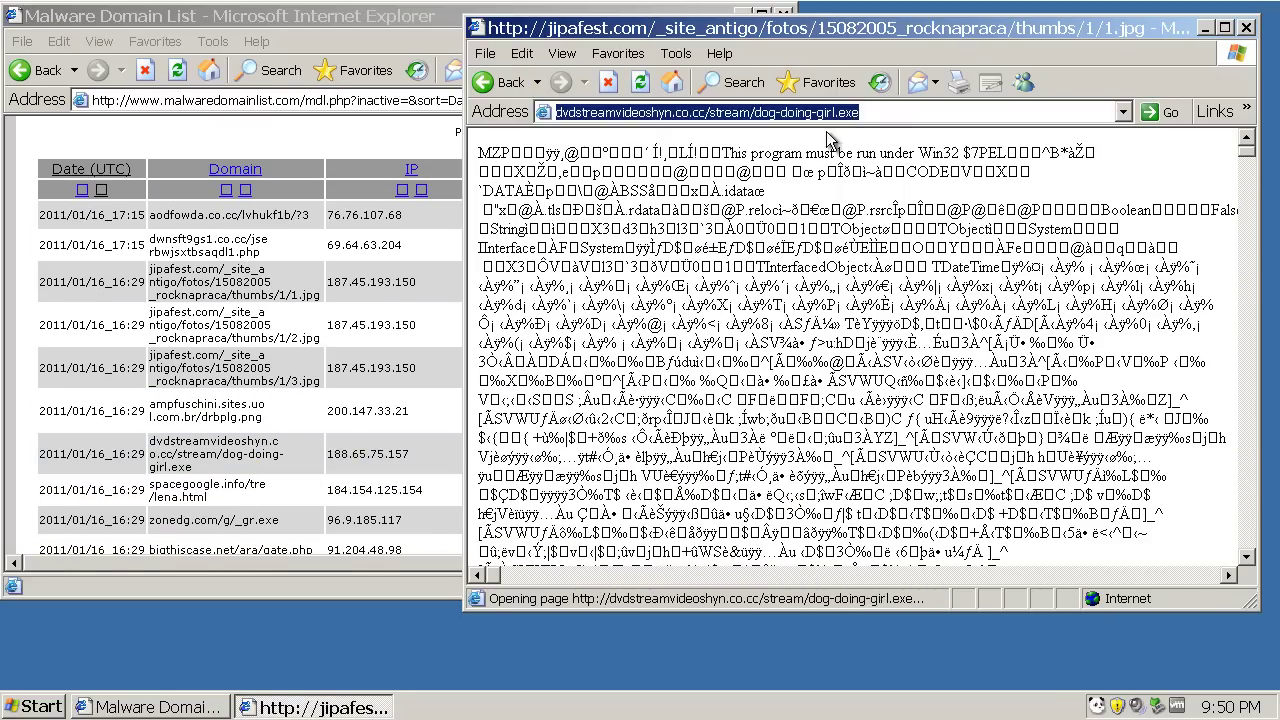
Copy the trojan address e12.cz889.com:8080/04.jpg from the domain list and load it in the test window
click(371, 348)
scroll(373, 360, down, 1)
scroll(376, 364, down, 5)
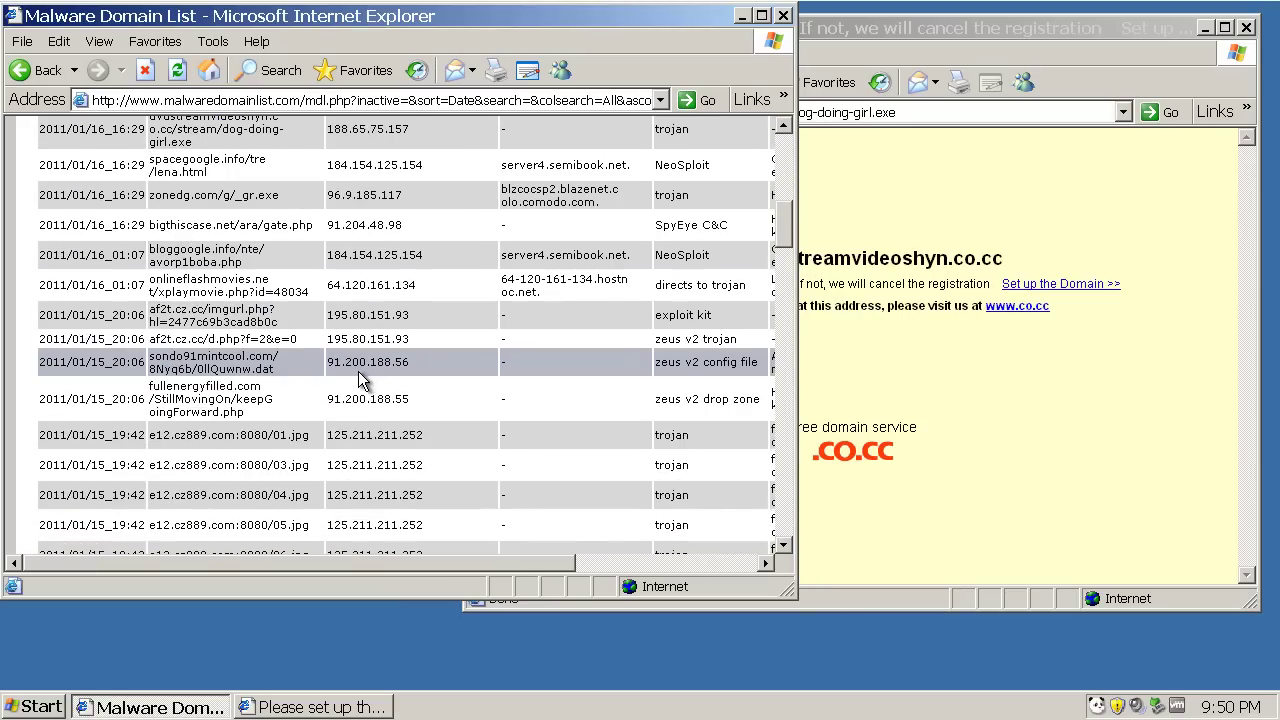
drag(308, 430, 174, 418)
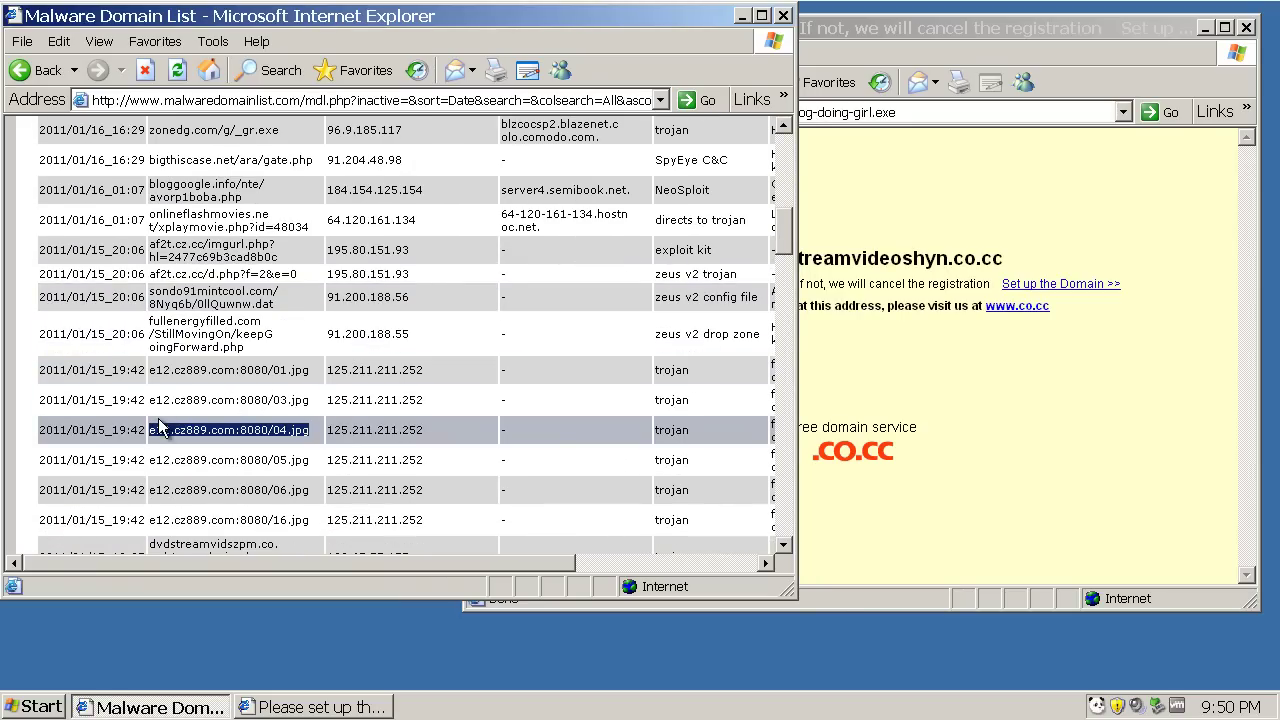
click(834, 112)
key(ctrl+v)
key(Return)
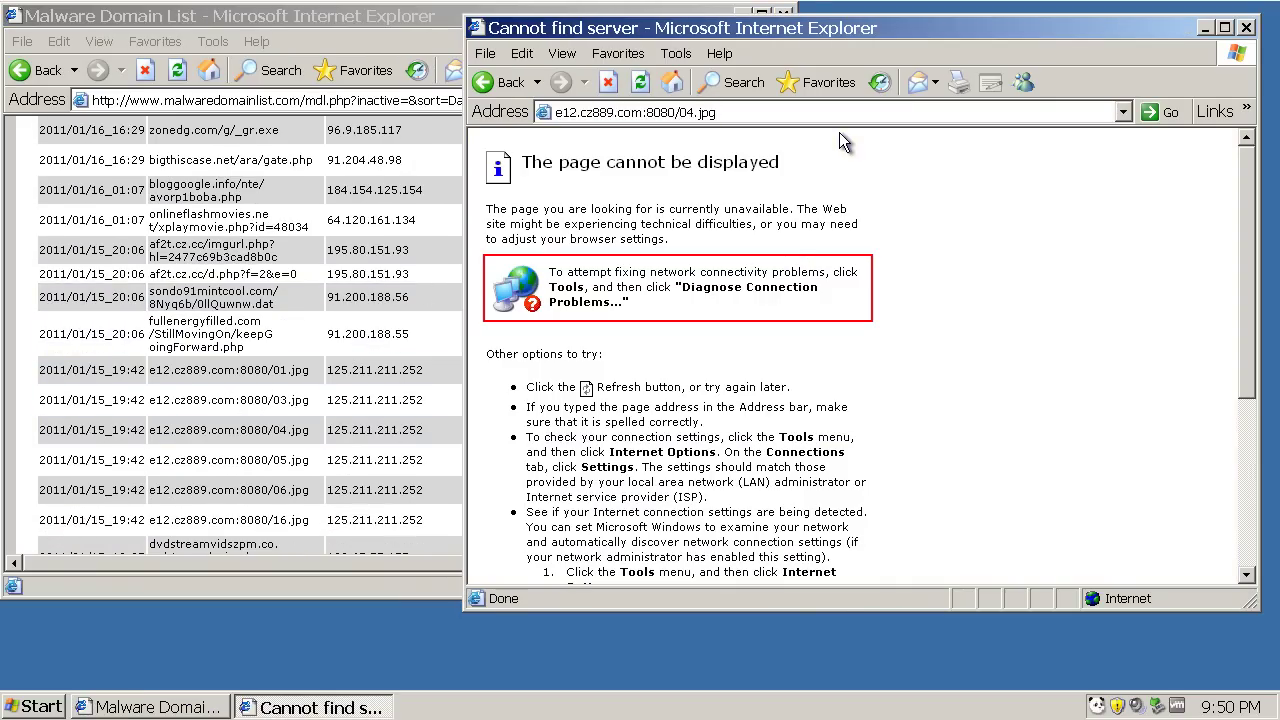
click(381, 430)
scroll(300, 425, down, 4)
drag(253, 438, 150, 420)
click(938, 118)
click(938, 114)
key(ctrl+v)
key(Return)
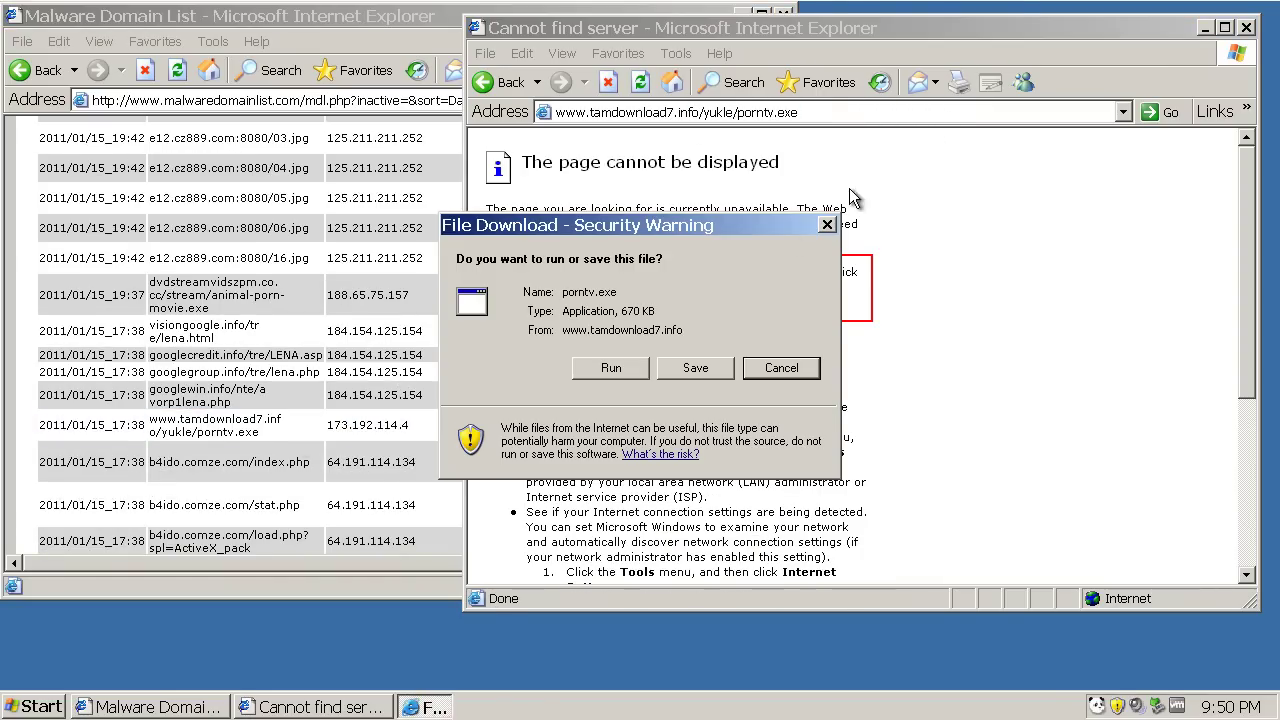
click(612, 368)
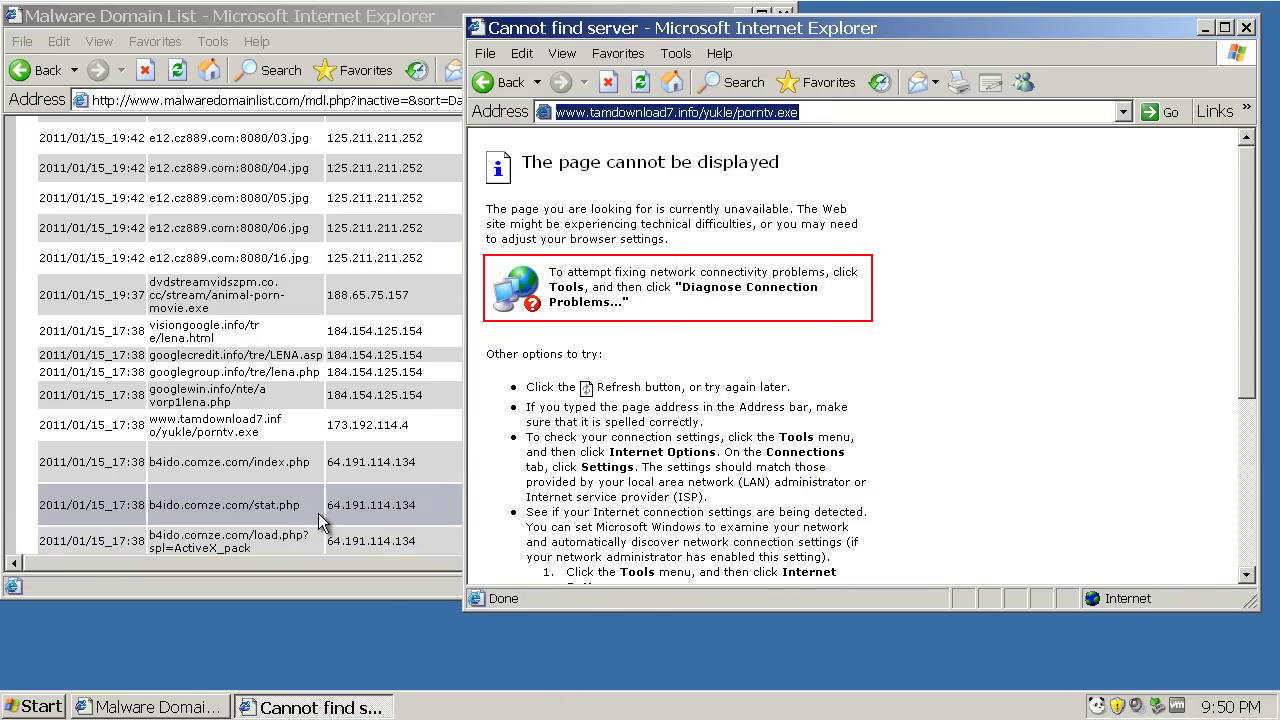
Copy the fake AV address facebook-surprise-njwv.tk/surprise.exe from the domain list and load it in the test window, replacing the whole previous address
click(378, 415)
scroll(378, 415, down, 3)
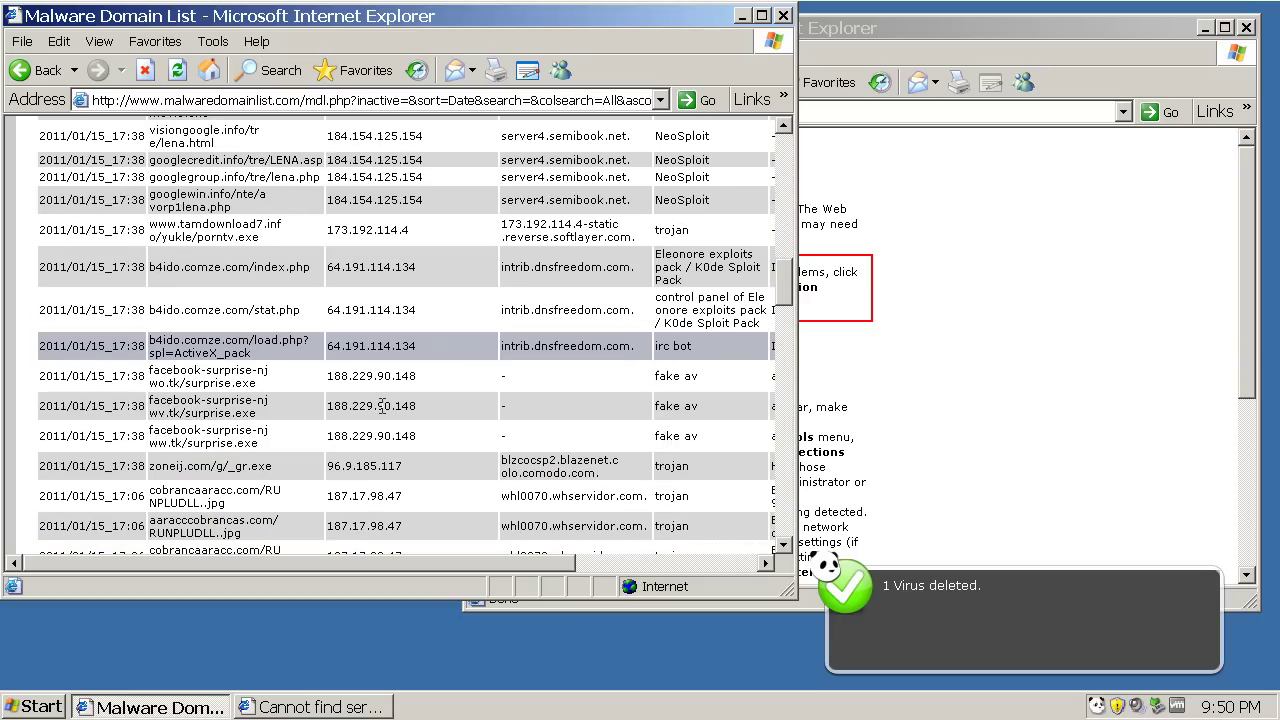
mouse_move(277, 403)
mouse_down()
mouse_move(178, 403)
mouse_move(280, 412)
mouse_up()
click(945, 114)
key(ctrl+v)
drag(940, 113, 515, 125)
double_click(1051, 113)
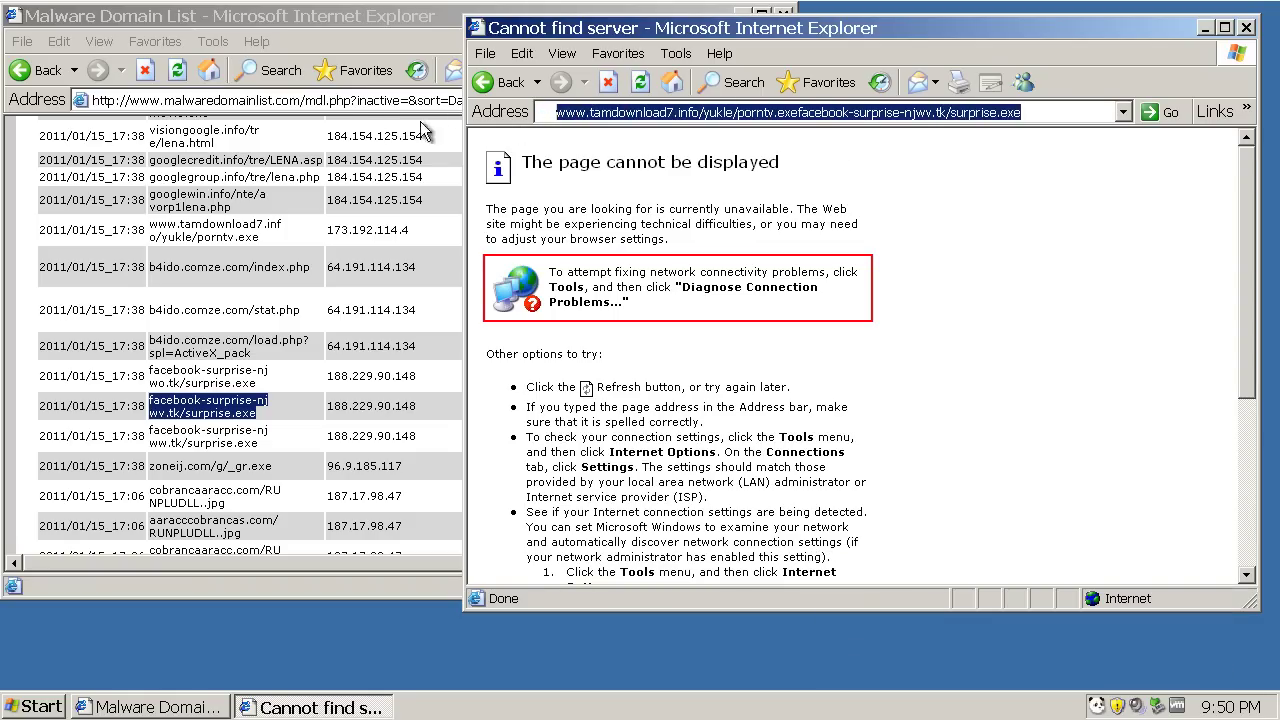
key(ctrl+v)
key(Return)
Copy the trojan address zoneij.com/g/_gr.exe from the domain list and load it in the test window
click(340, 368)
scroll(340, 368, down, 3)
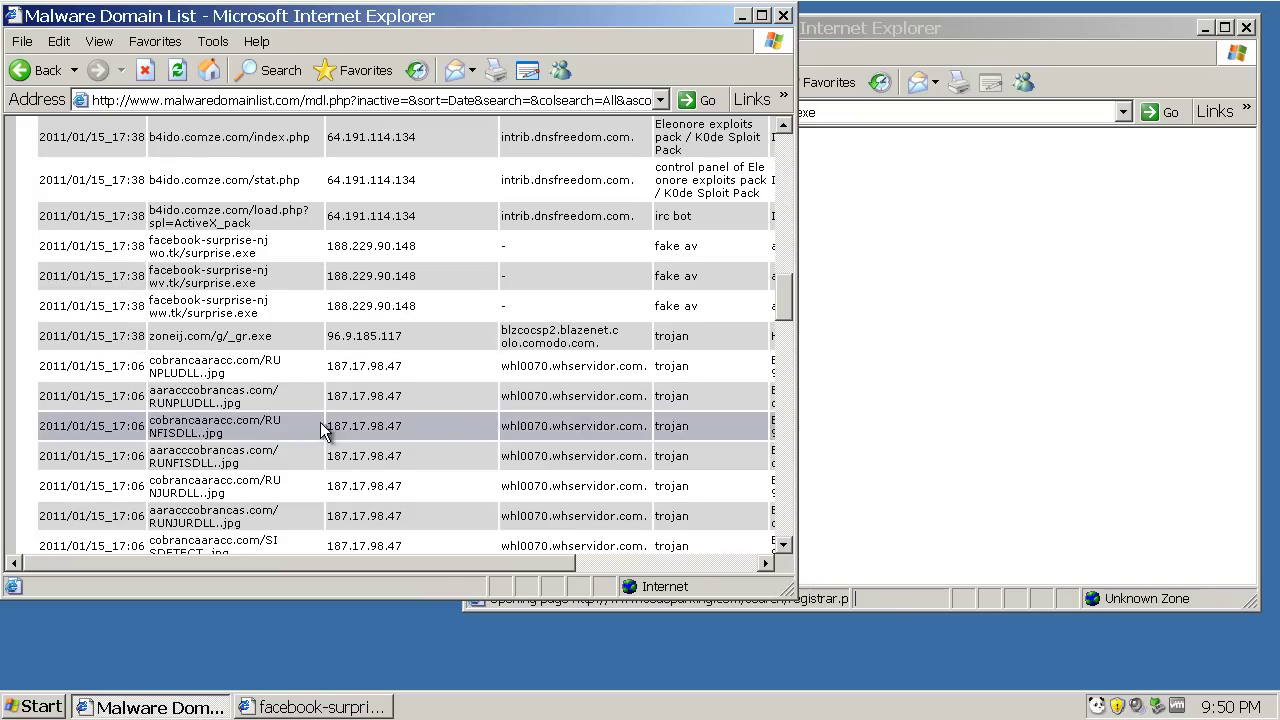
drag(300, 463, 150, 448)
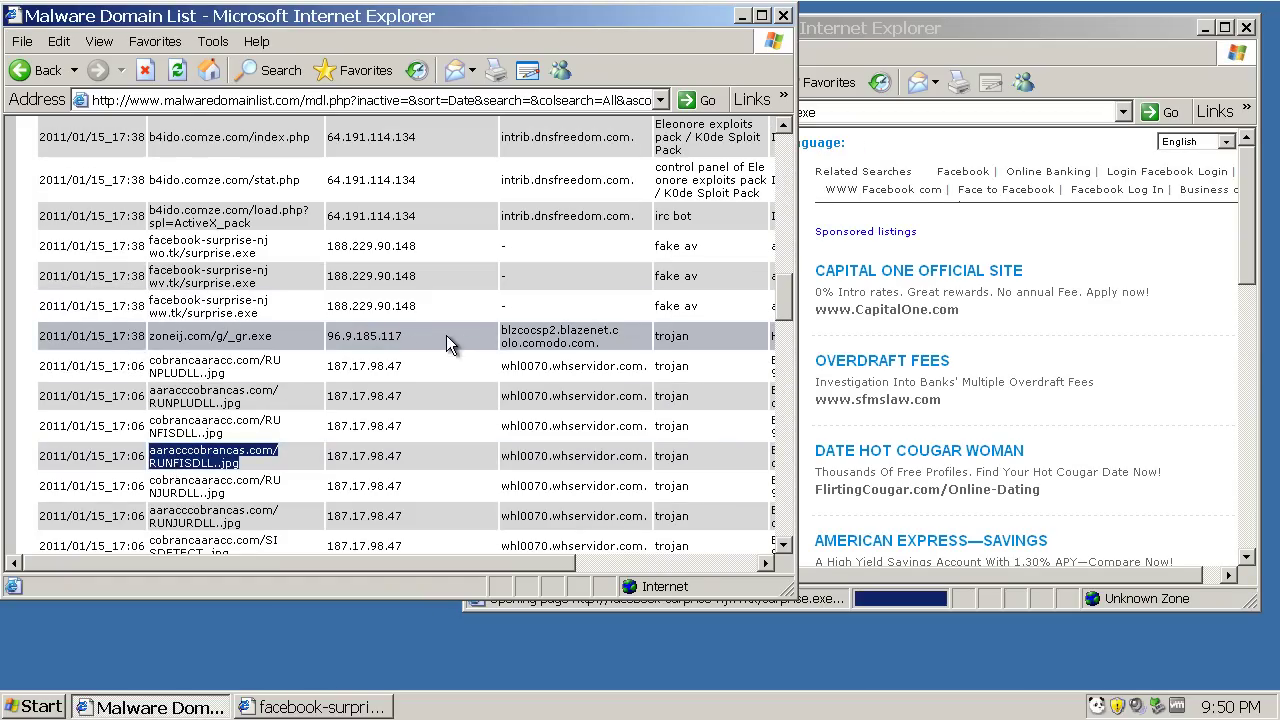
click(307, 357)
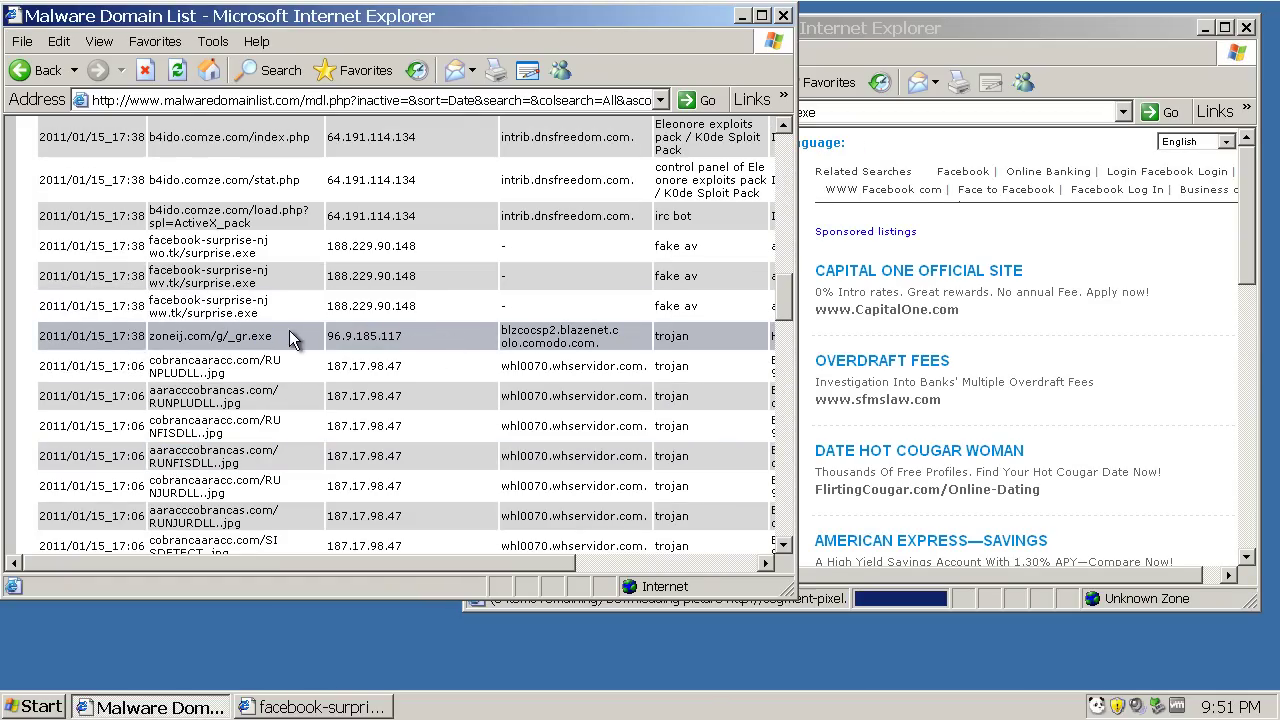
drag(290, 340, 163, 337)
key(ctrl+c)
click(948, 110)
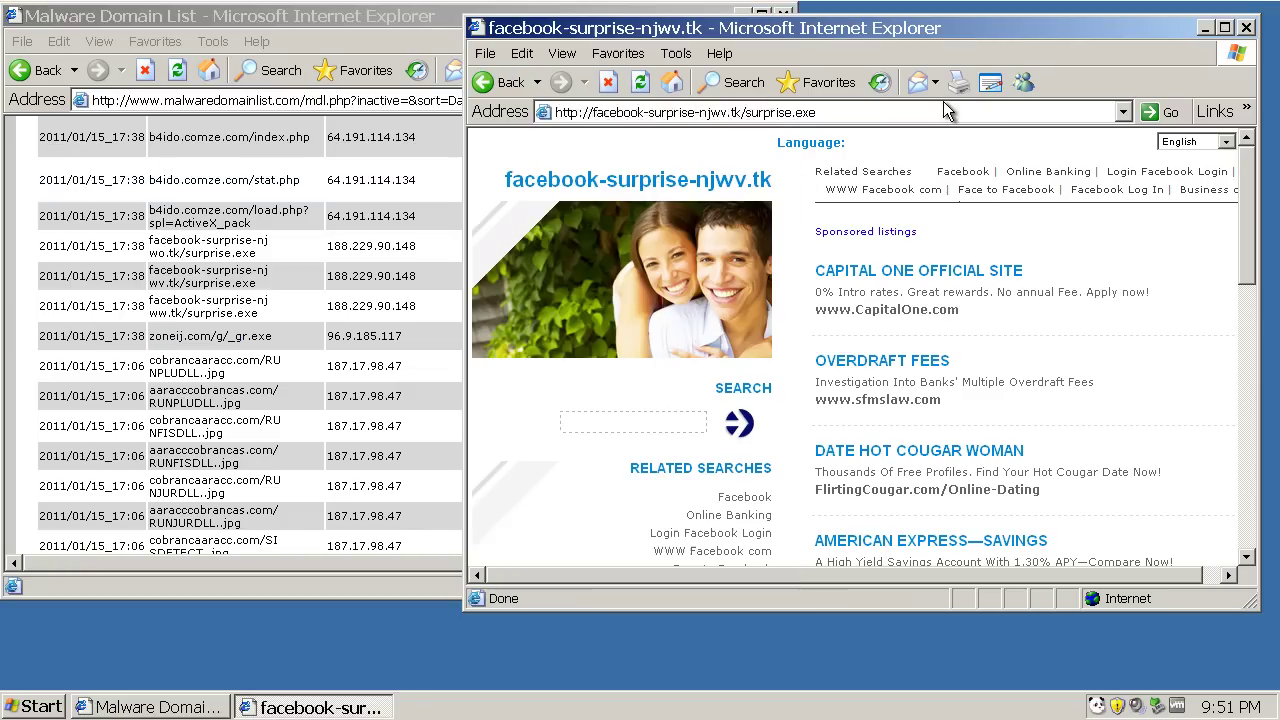
click(940, 112)
key(ctrl+v)
key(Return)
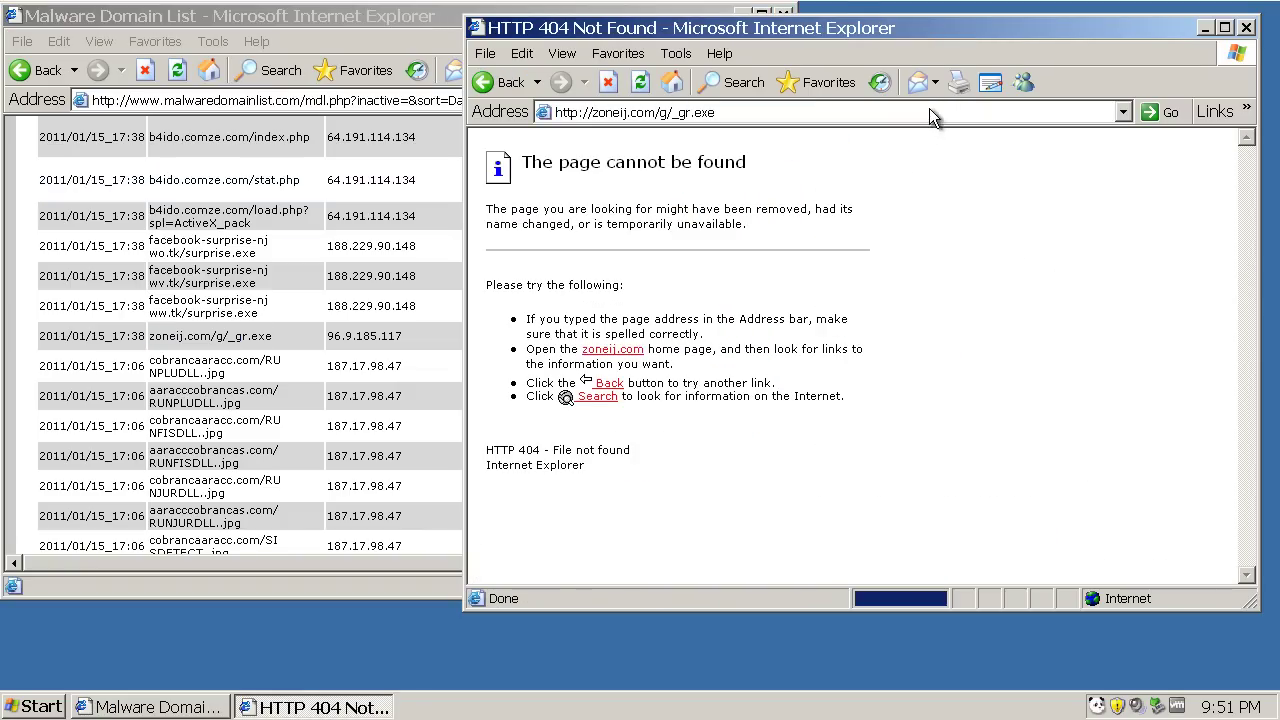
Copy the fake AV address niancene.com/images/ghj.php?i=2 from the domain list and load it in the test window
click(395, 378)
scroll(395, 382, down, 5)
drag(300, 517, 165, 510)
key(ctrl+c)
click(914, 112)
key(ctrl+v)
key(Return)
Copy the trojan address xngh2.htmi2.com:6668/Down/ext/AutoQixi.exe from the domain list and load it in the test window
click(275, 484)
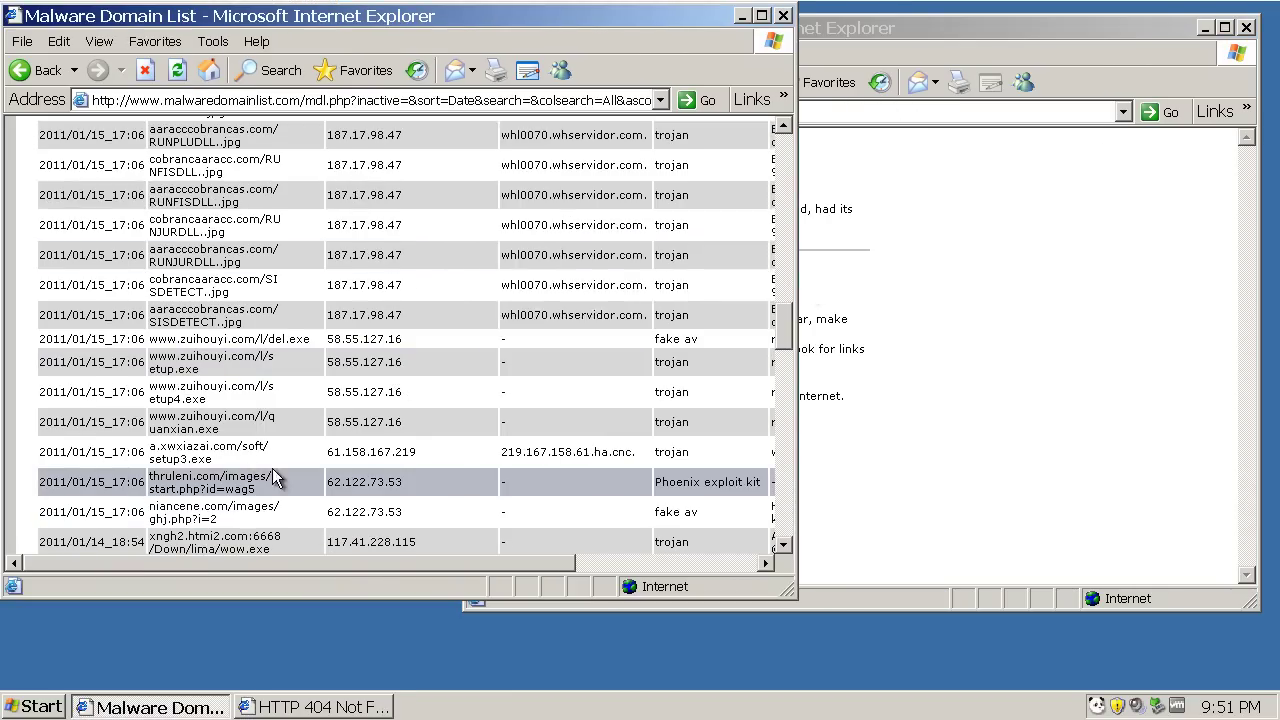
scroll(272, 484, down, 6)
scroll(272, 484, down, 3)
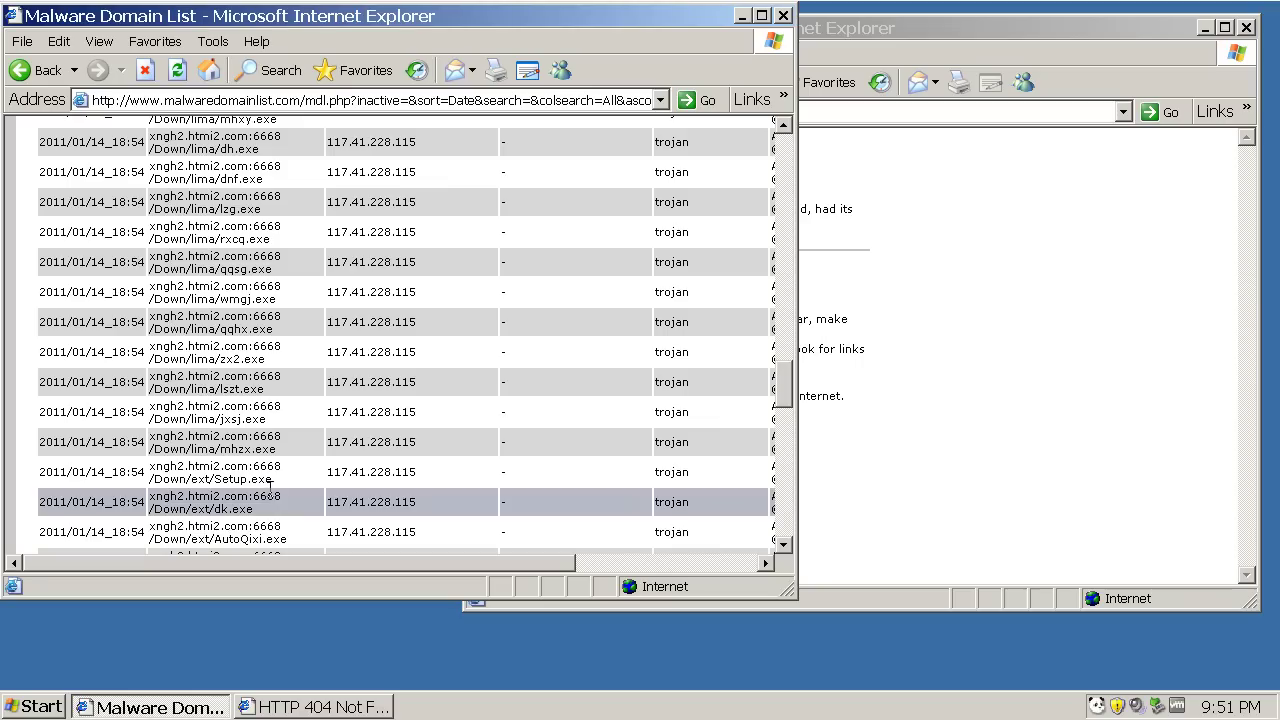
drag(297, 534, 193, 533)
scroll(193, 533, down, 2)
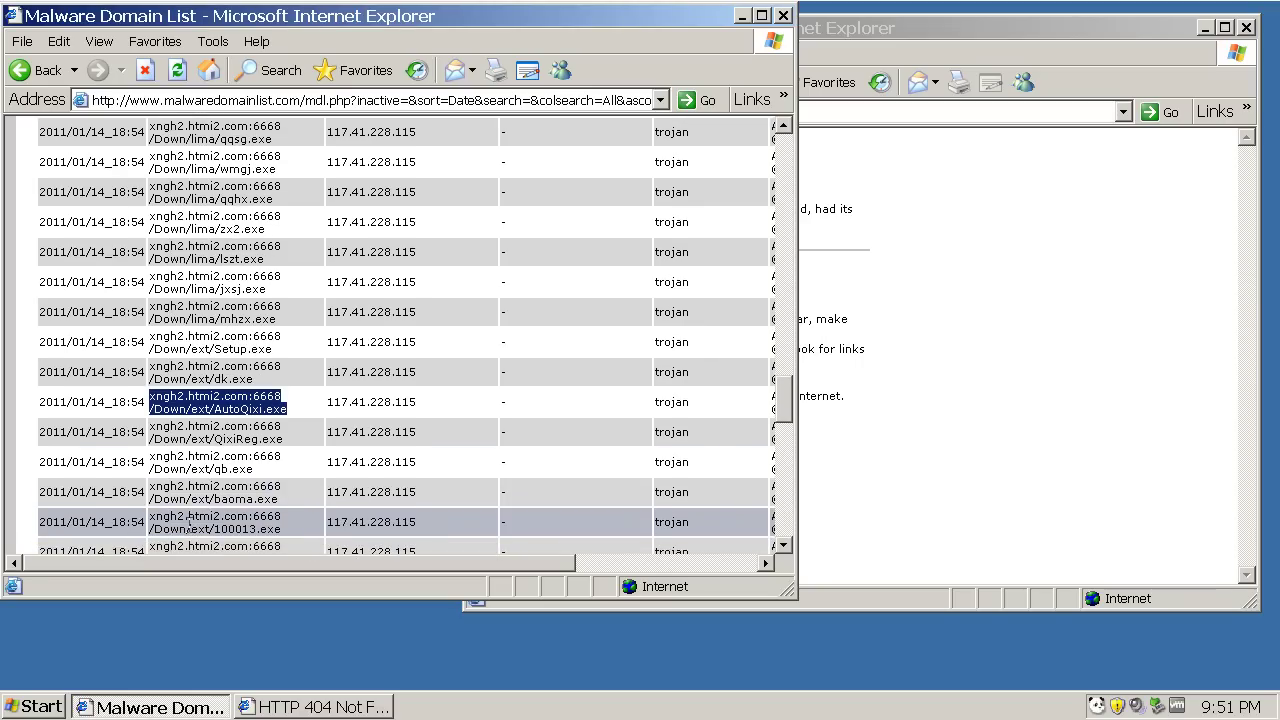
click(963, 112)
text(xngh2.htmi2.com:6668/Down/ext/AutoQixi.exe)
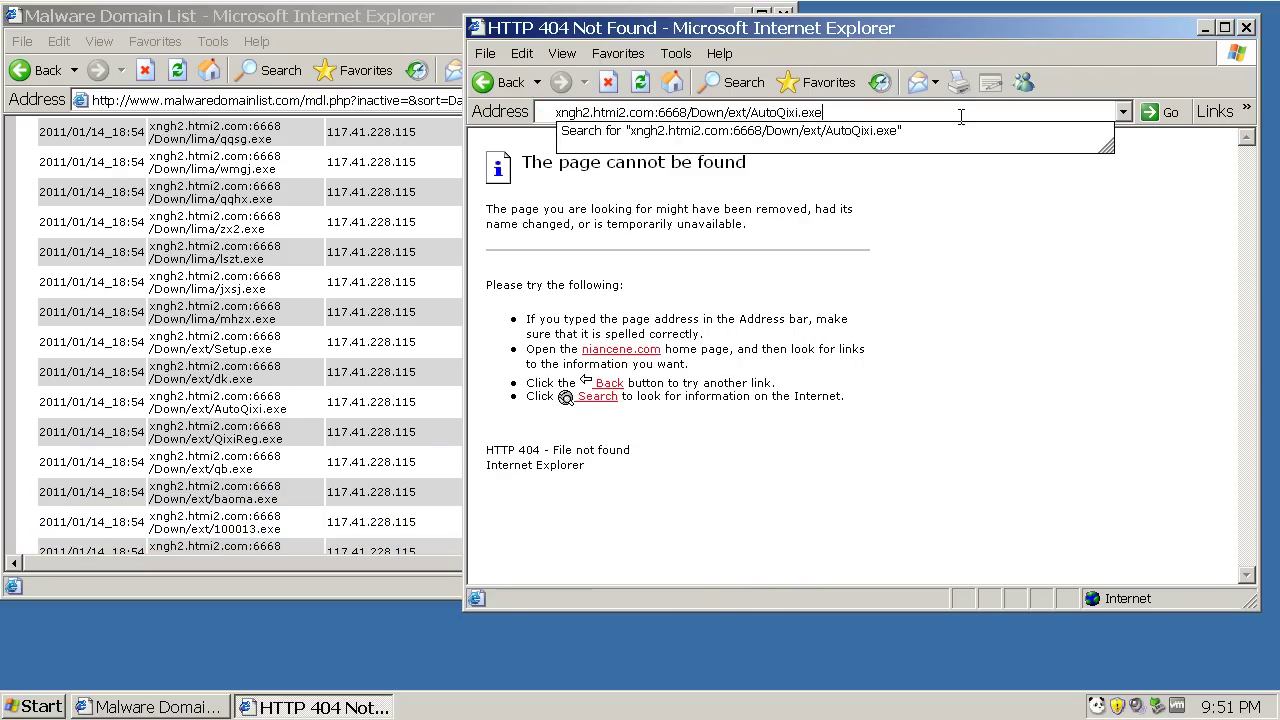
key(Return)
Look through the remaining entries on this page of the domain list and open the following results page
click(327, 337)
scroll(327, 337, down, 2)
scroll(327, 337, down, 5)
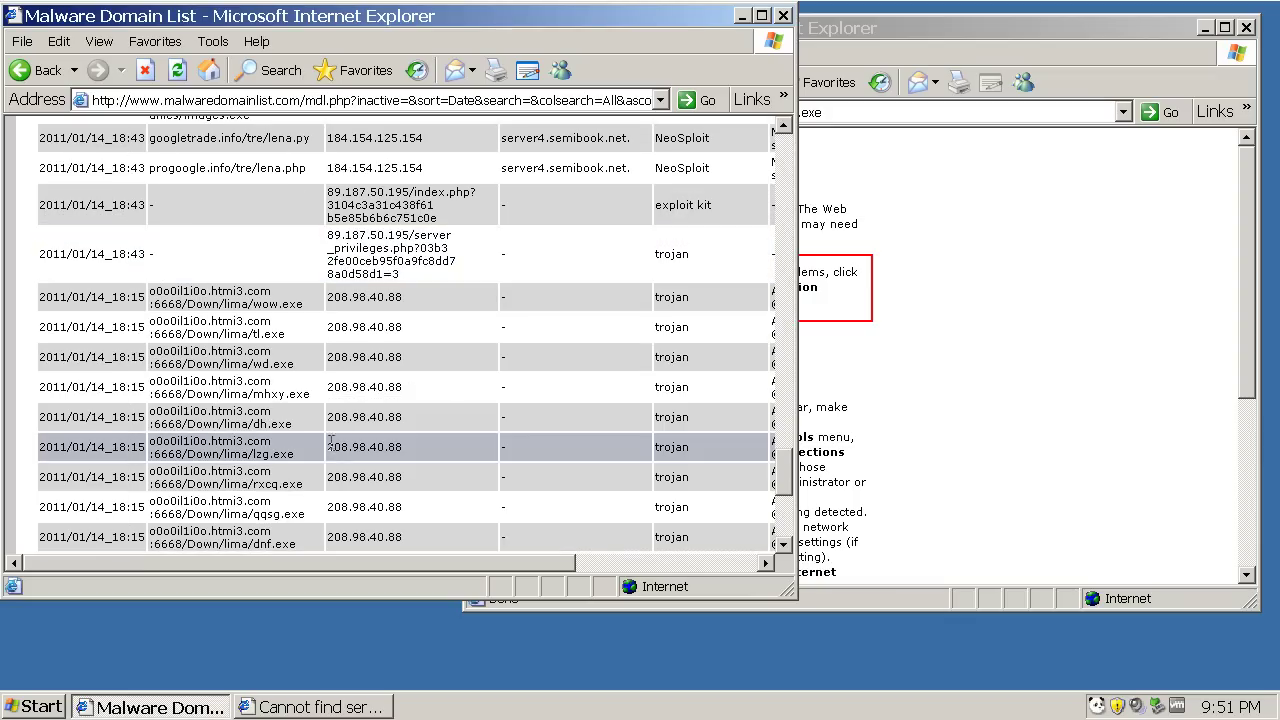
scroll(305, 420, up, 3)
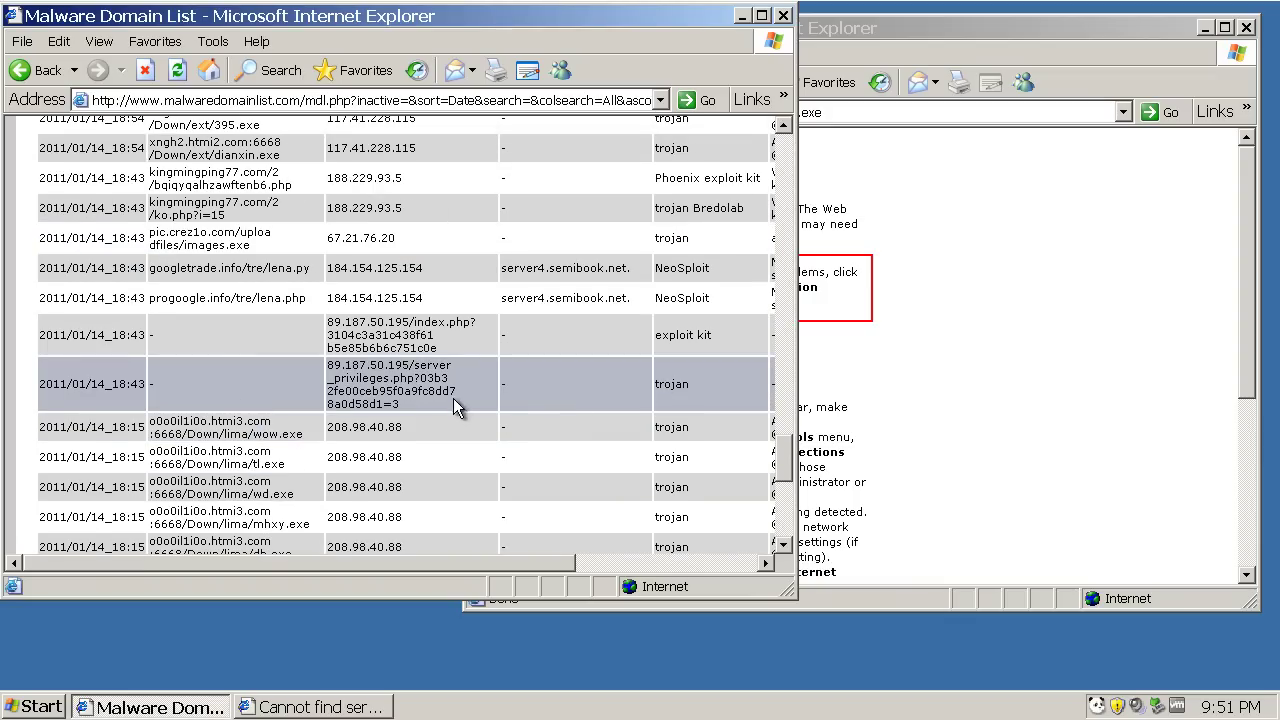
scroll(455, 405, down, 5)
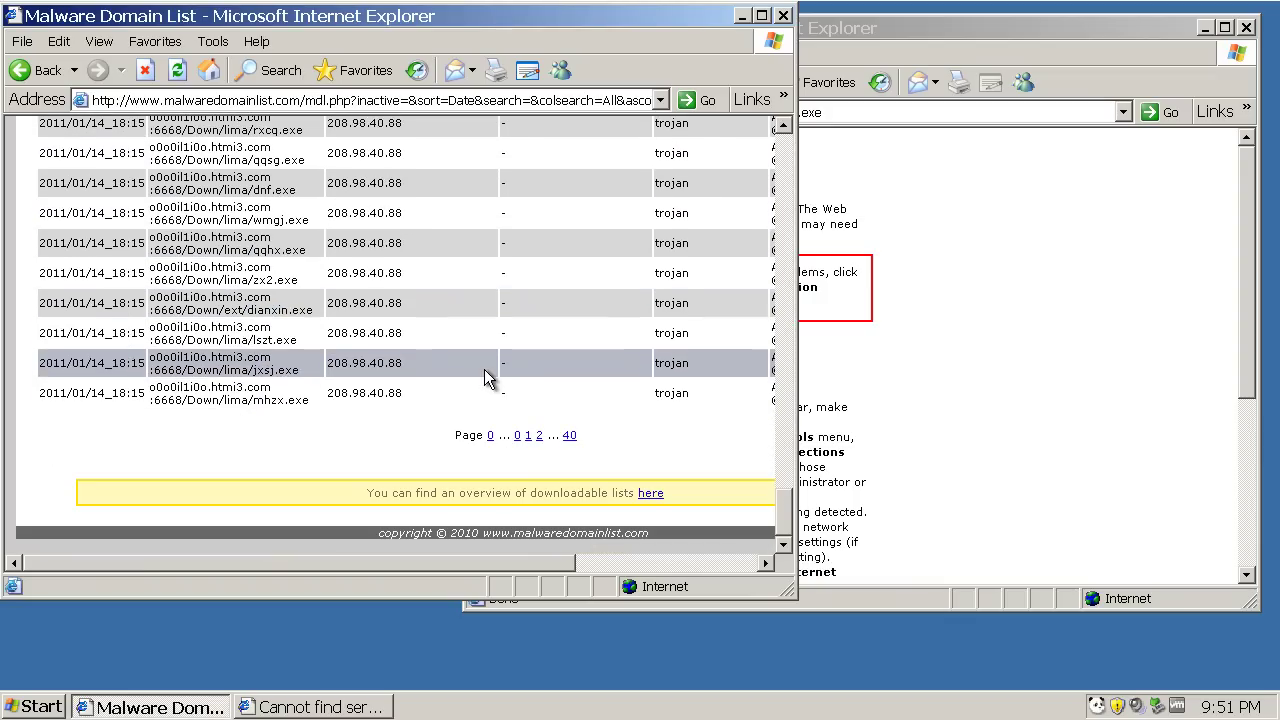
click(538, 440)
Copy the trojan Bamital address porntubehunt.com/w/video/player_update.exe from the list, load it in the test window and choose to run the file
scroll(537, 428, down, 8)
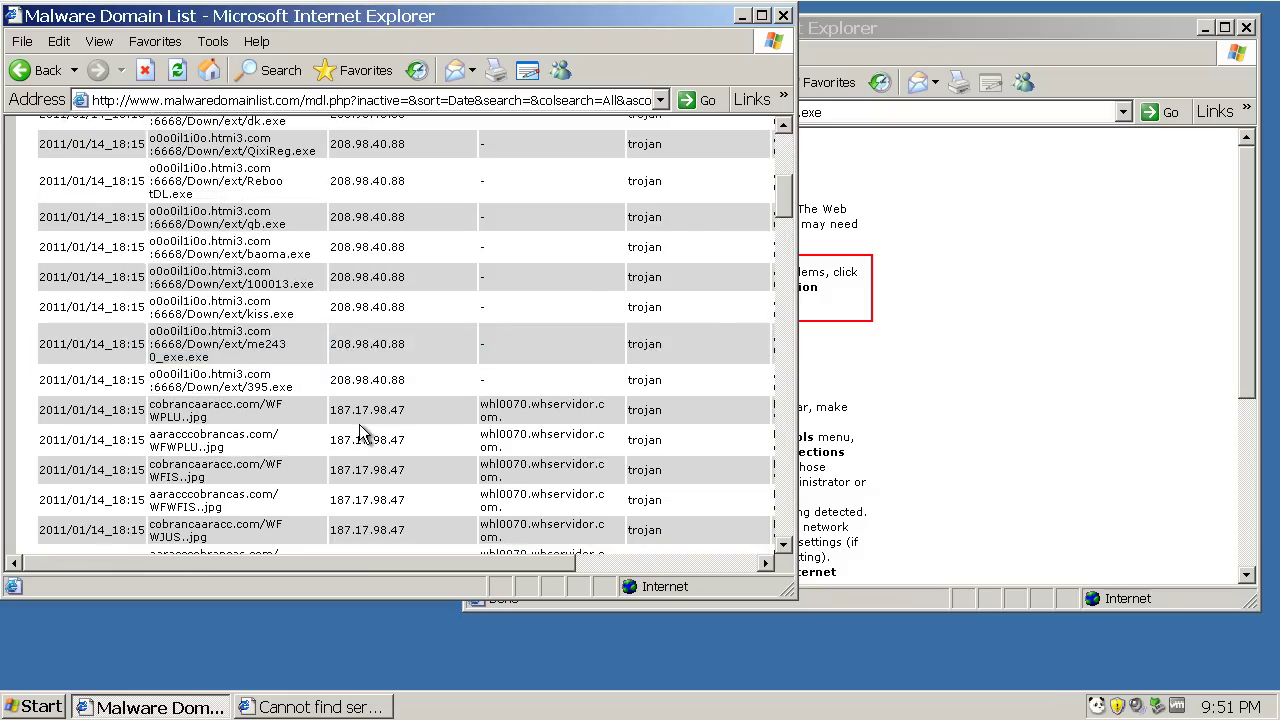
scroll(360, 432, down, 10)
drag(300, 493, 175, 505)
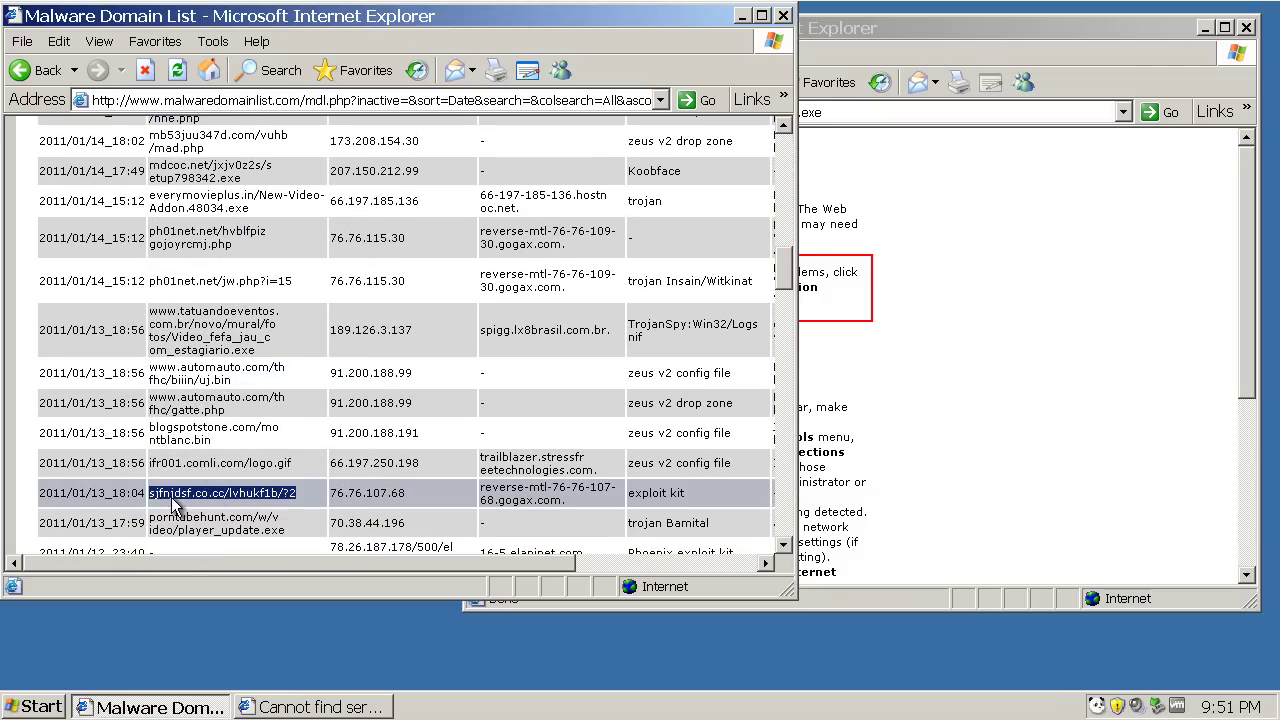
drag(306, 536, 183, 525)
key(ctrl+c)
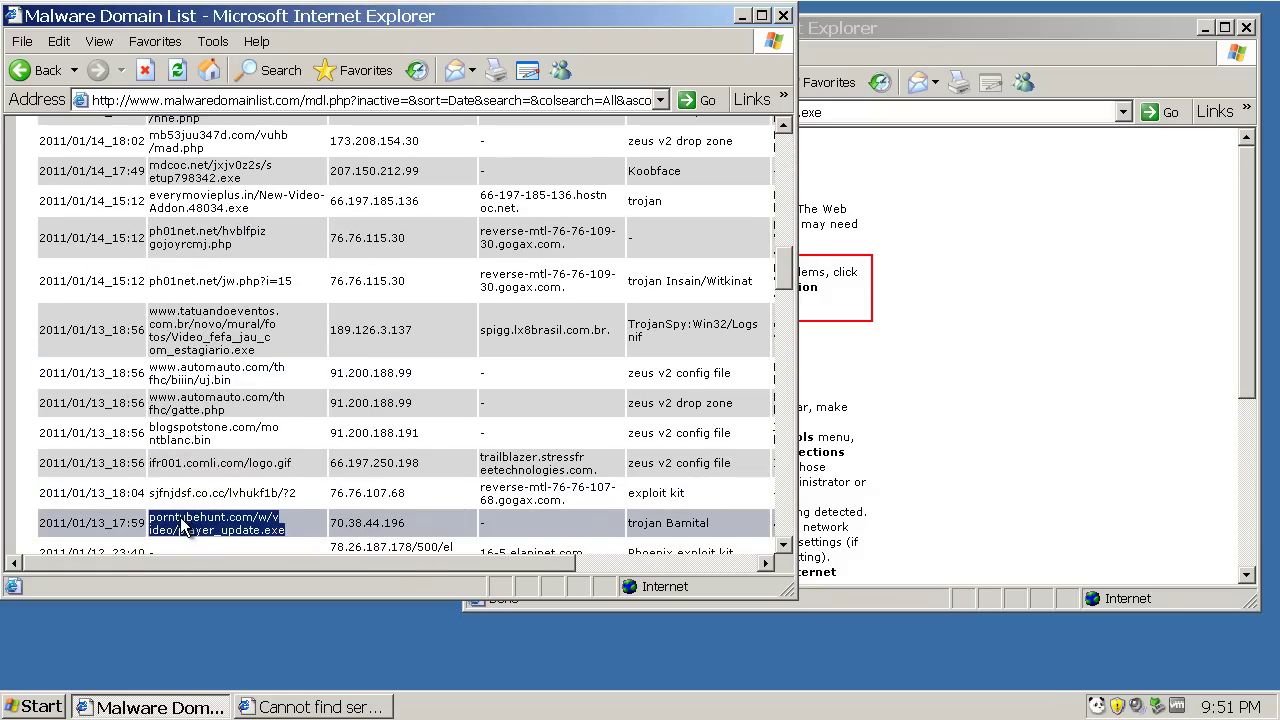
key(alt+Tab)
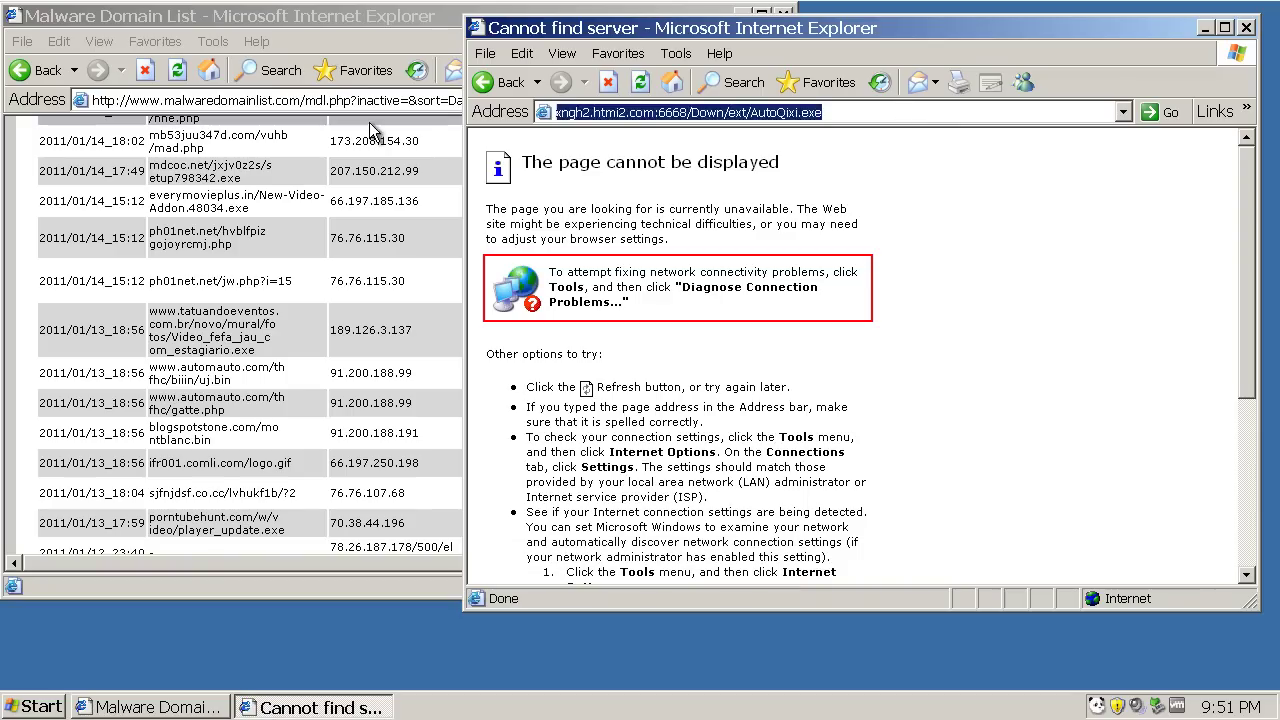
key(ctrl+v)
key(Return)
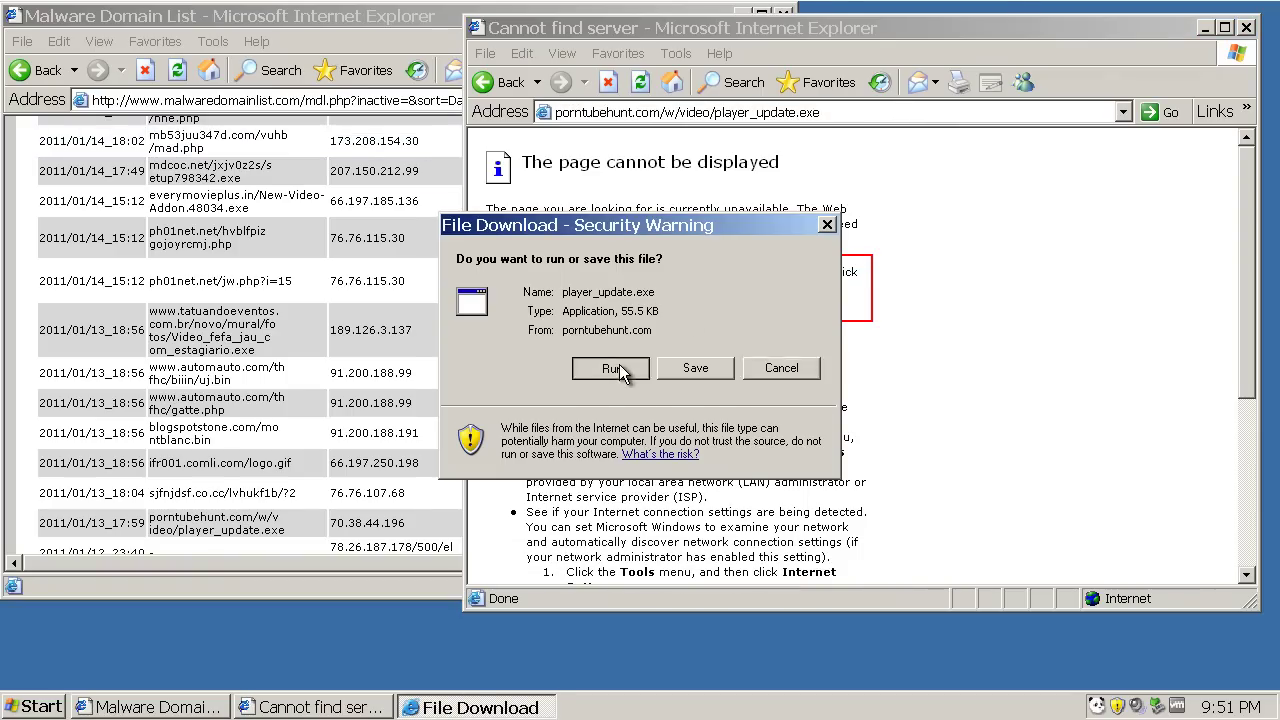
click(614, 369)
Close both browser windows and allow scripts to continue in the script error dialogs
click(1246, 28)
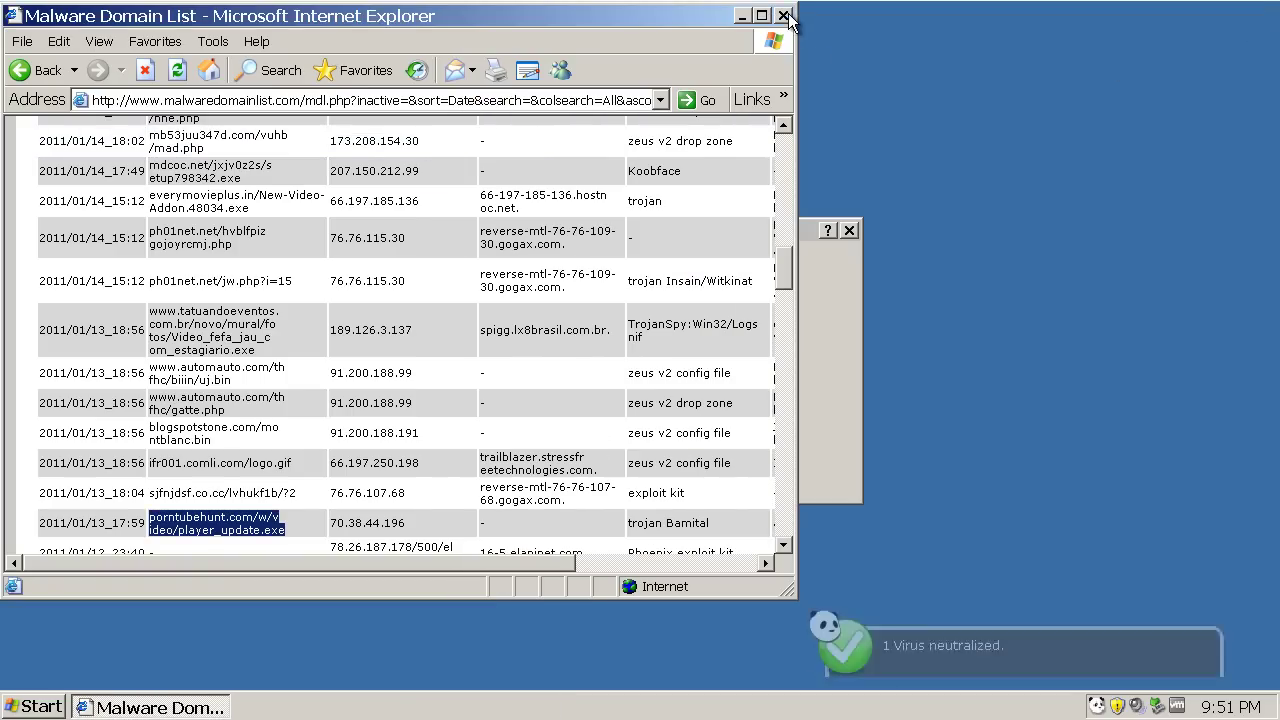
click(788, 14)
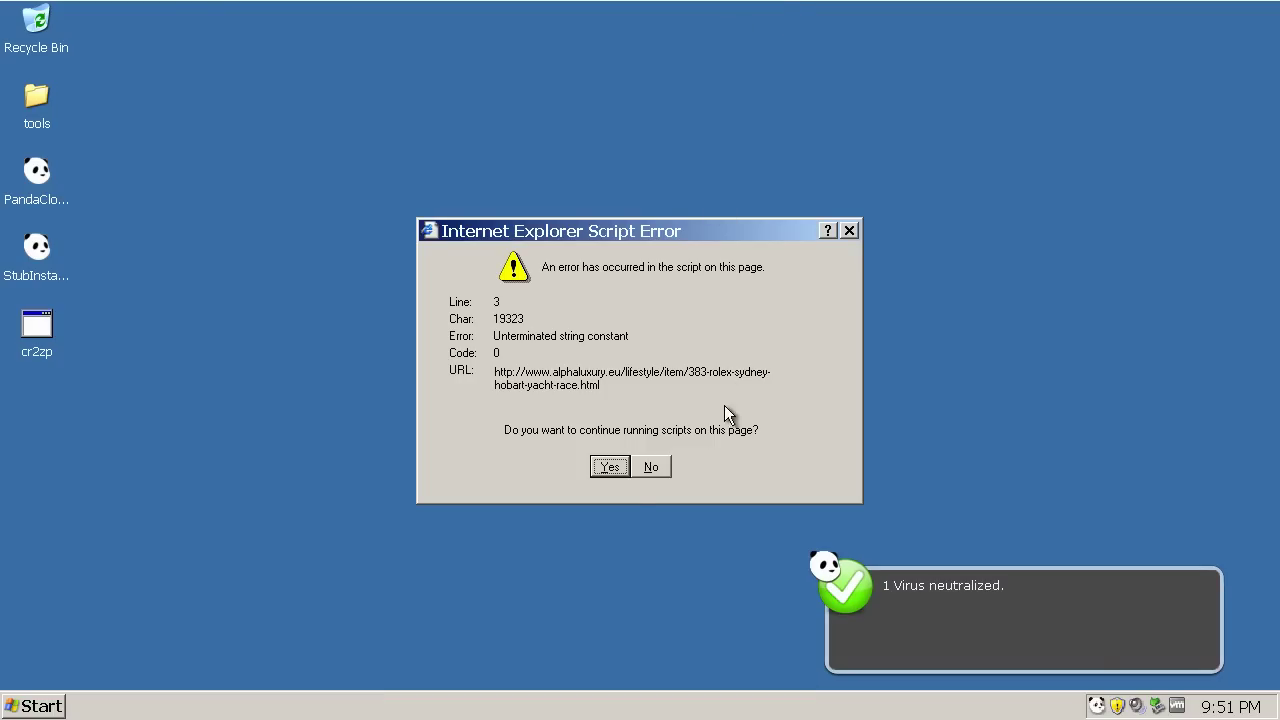
click(620, 468)
click(604, 467)
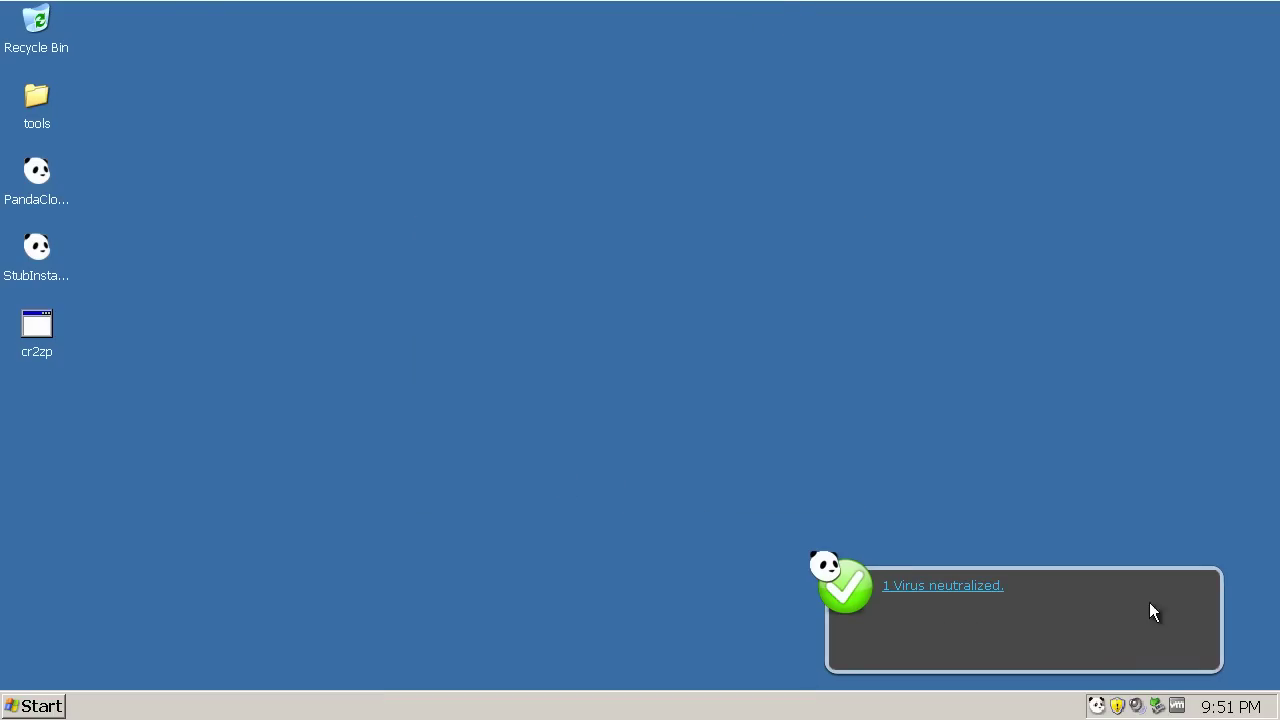
Check the detection report in Panda Cloud Antivirus, close it and allow scripts to continue in the script error dialog
click(1097, 706)
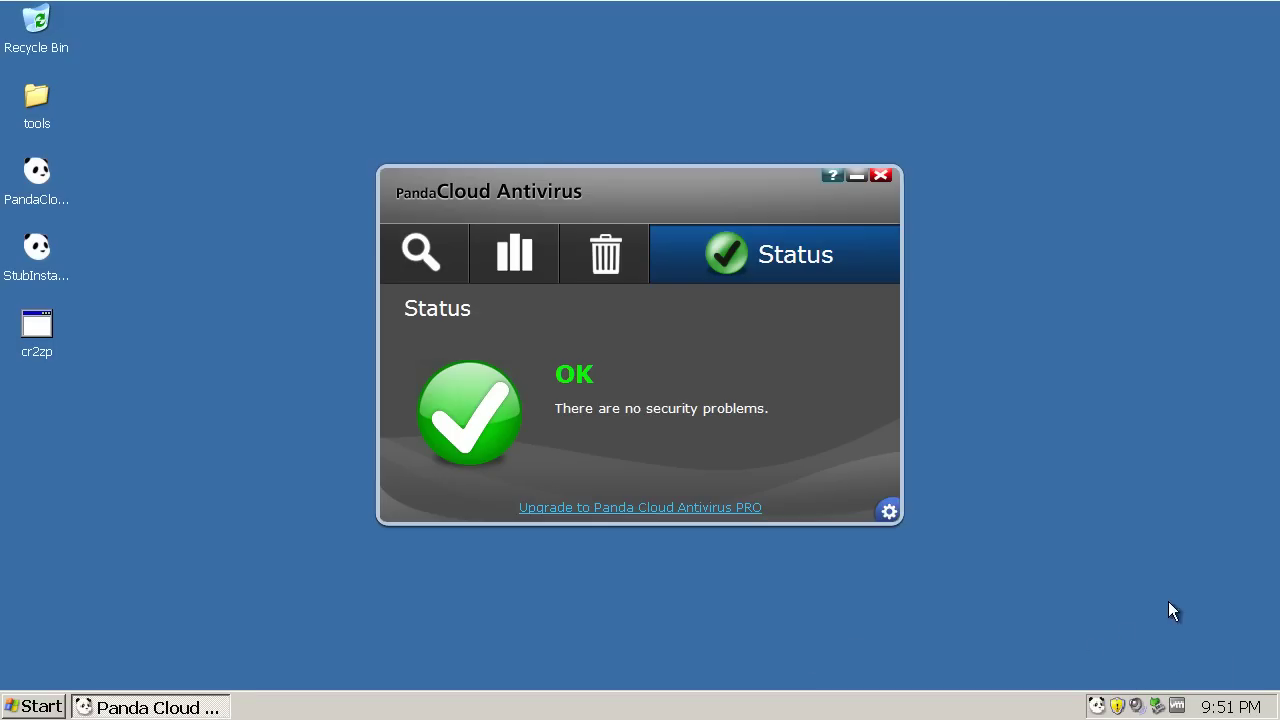
click(517, 262)
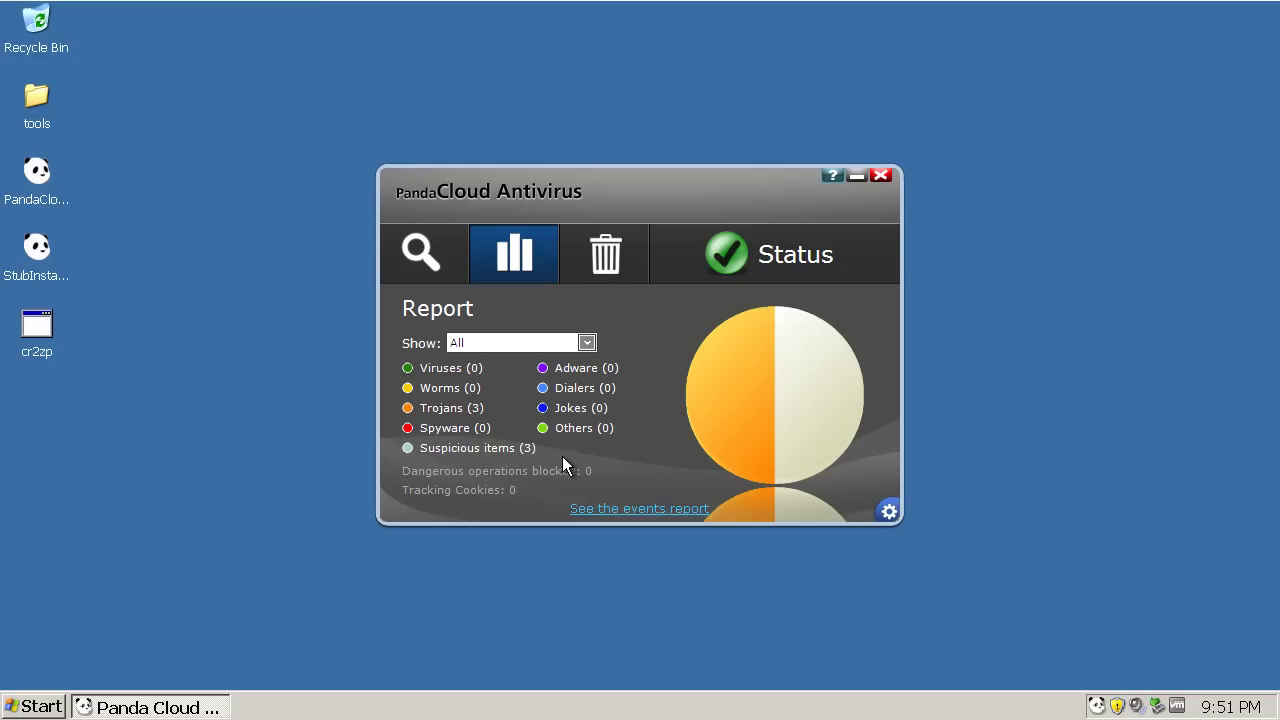
click(882, 175)
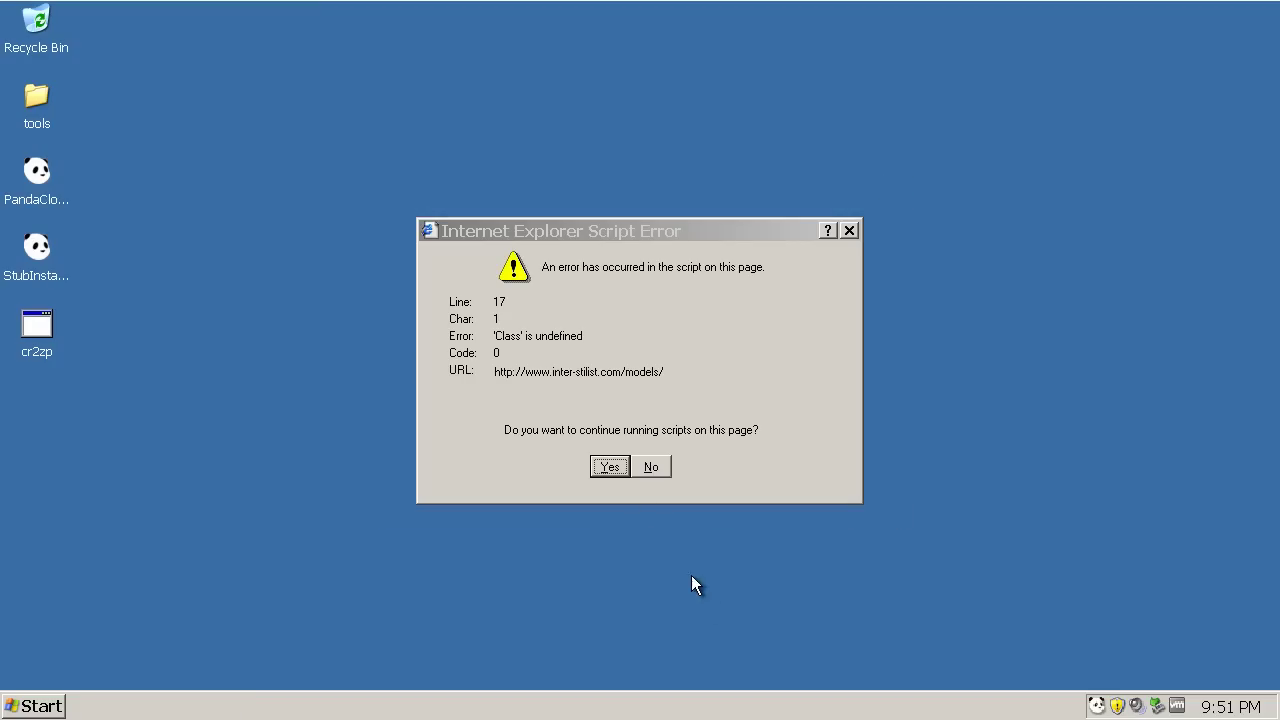
click(610, 466)
Open Windows Task Manager and list the running processes sorted by image name
right_click(605, 693)
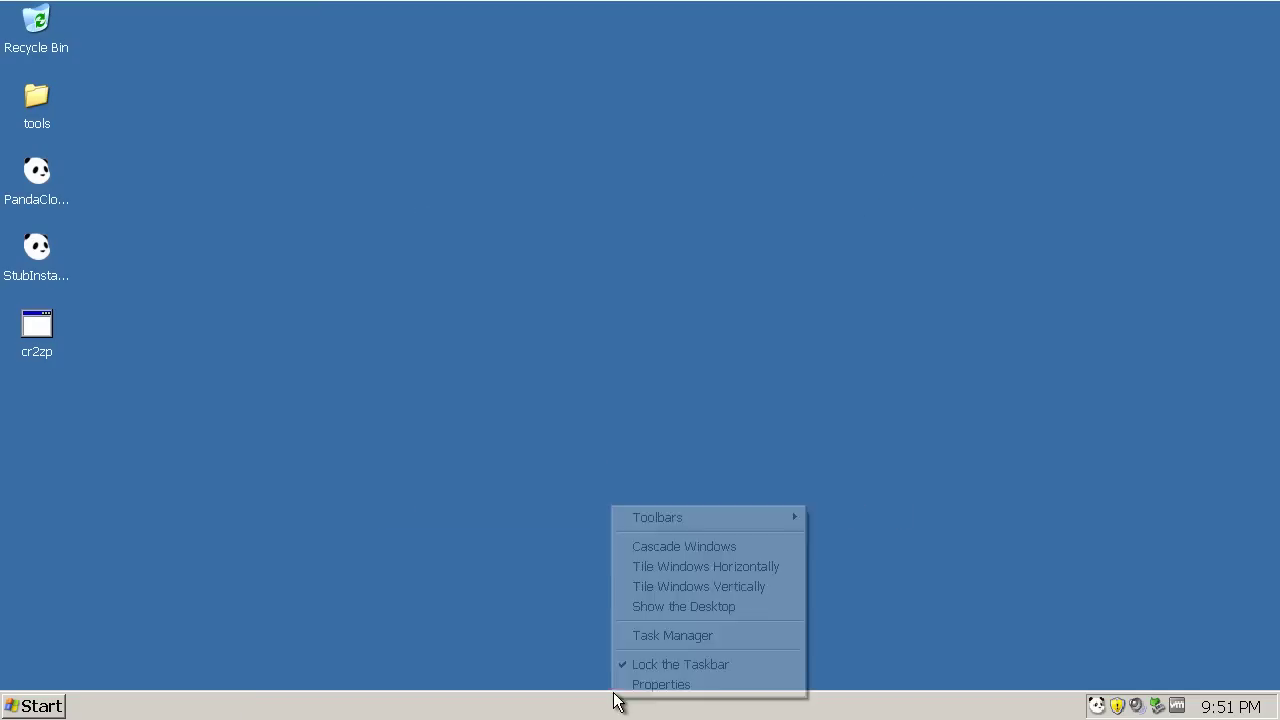
click(640, 636)
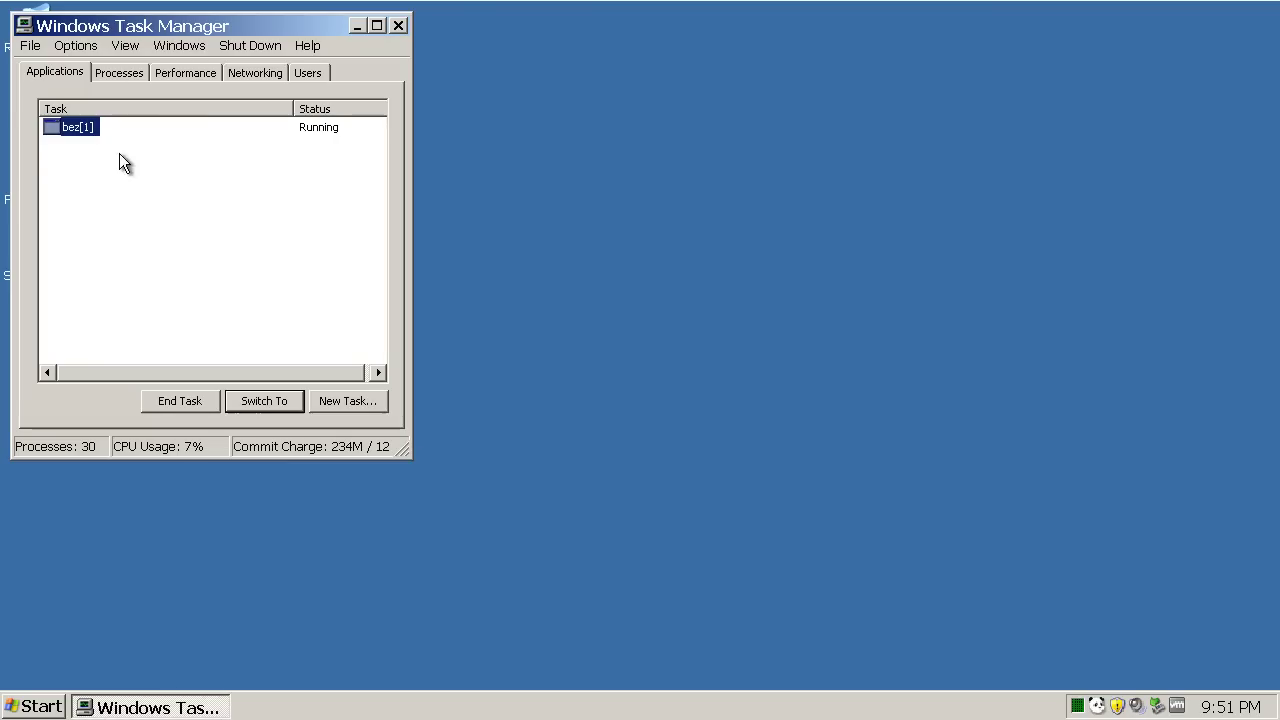
click(121, 74)
drag(520, 187, 757, 170)
click(735, 280)
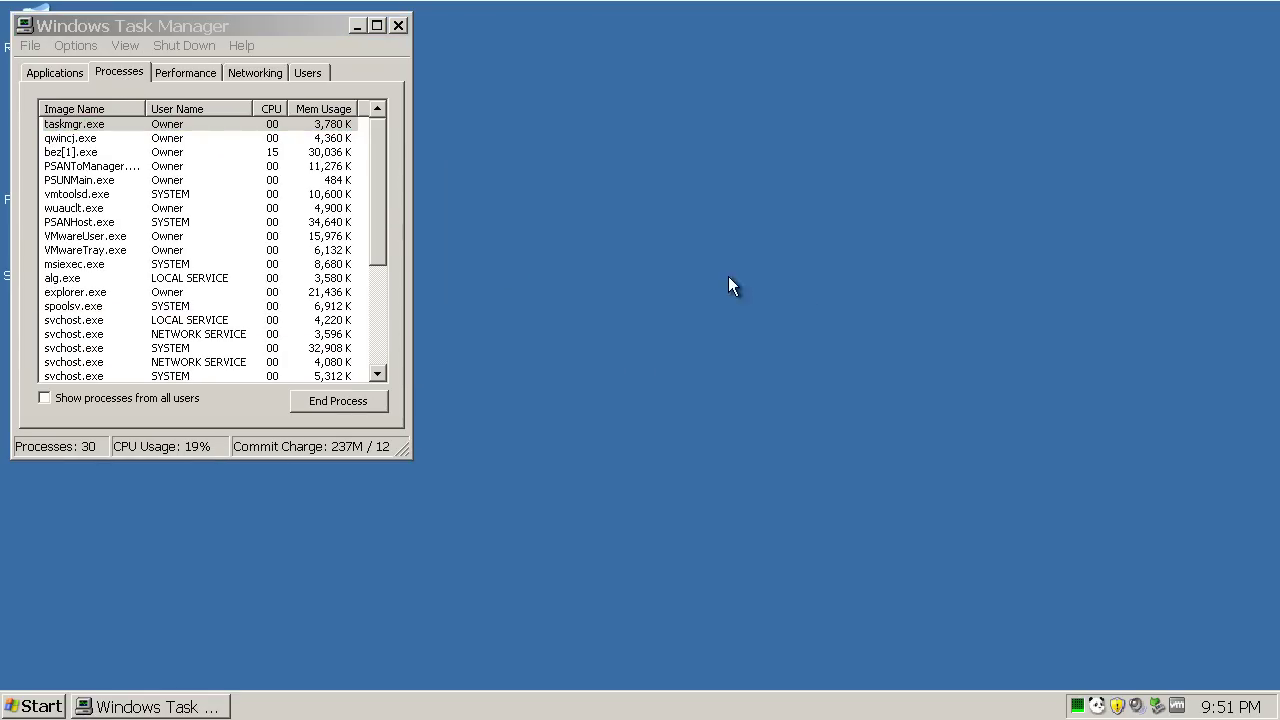
click(87, 110)
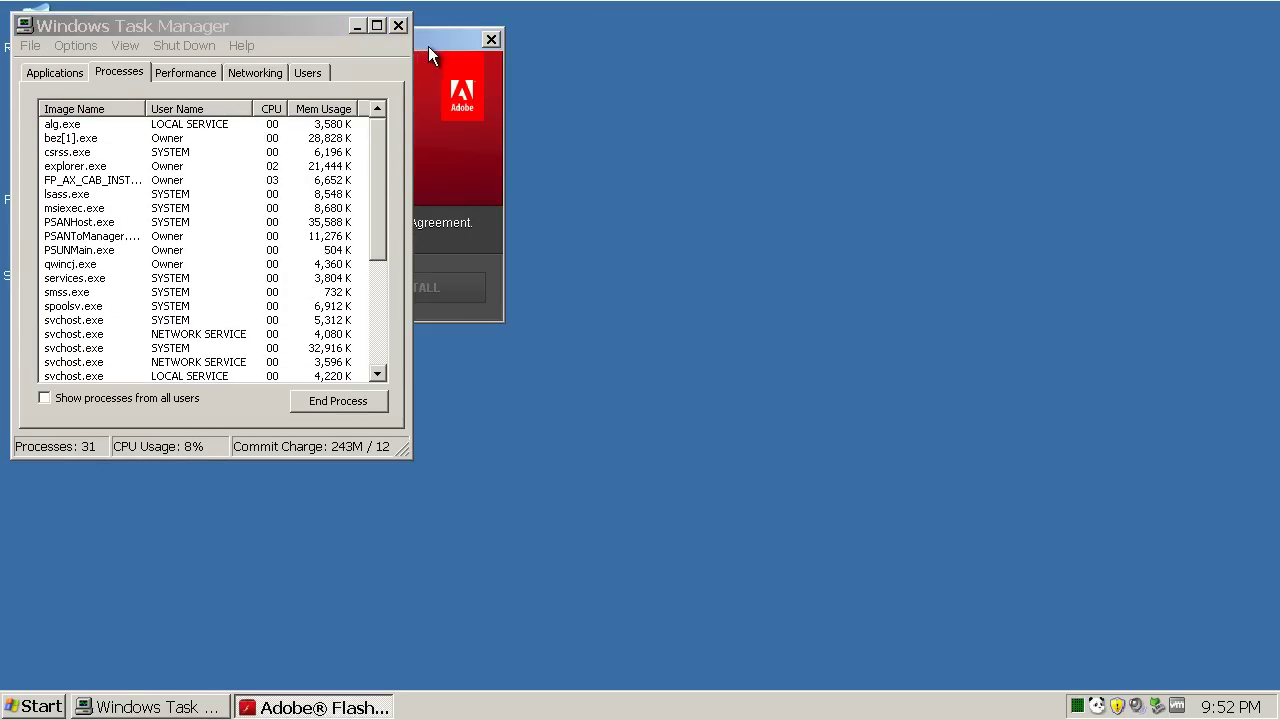
Move the Adobe Flash Player 10.1 installer clear of Task Manager, accept its license agreement and start the installation
drag(428, 47, 812, 73)
click(563, 232)
click(850, 285)
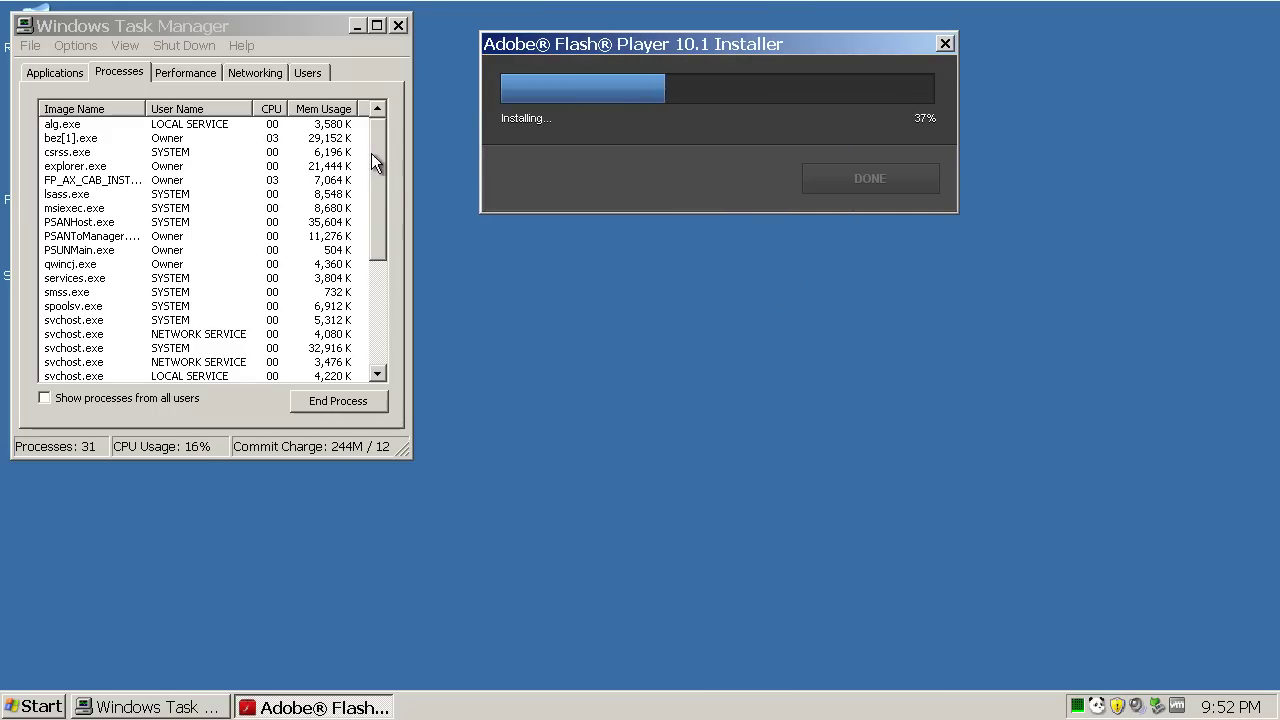
Examine the Panda processes and their memory use in Task Manager, and include processes from all users
click(371, 153)
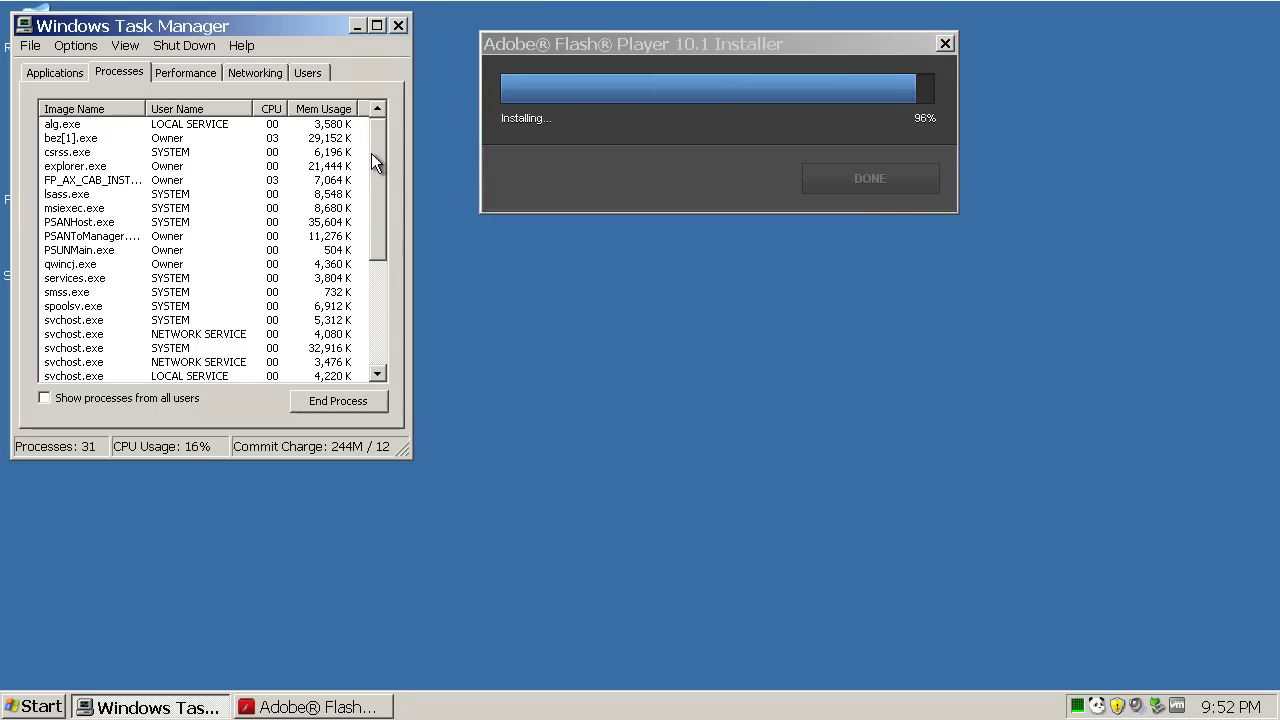
click(219, 177)
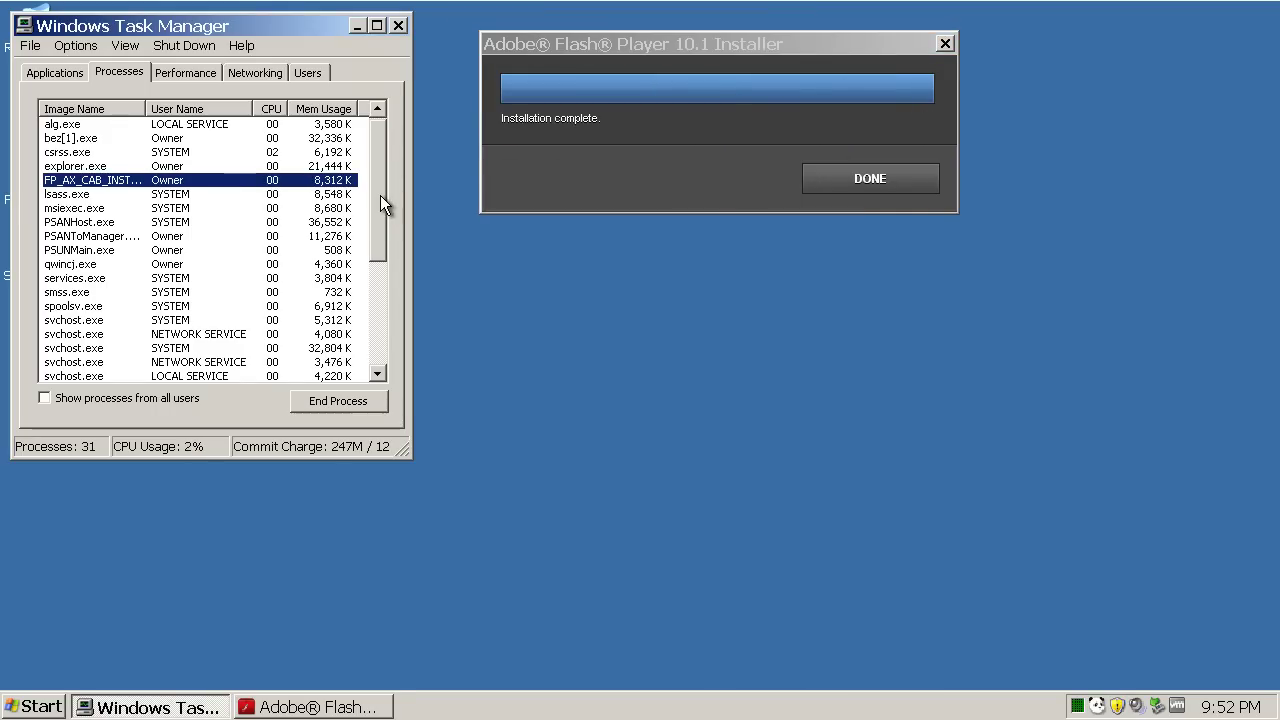
click(90, 236)
click(88, 250)
click(90, 222)
click(211, 234)
click(256, 224)
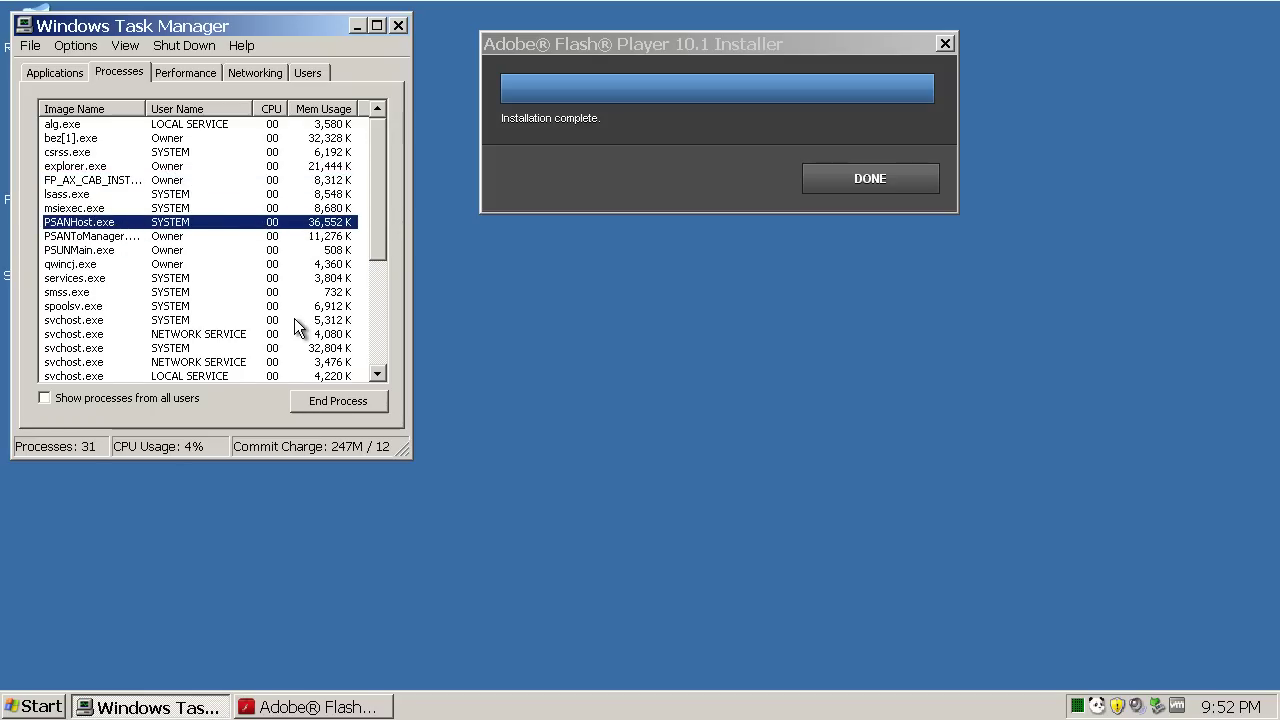
drag(379, 224, 400, 182)
click(103, 397)
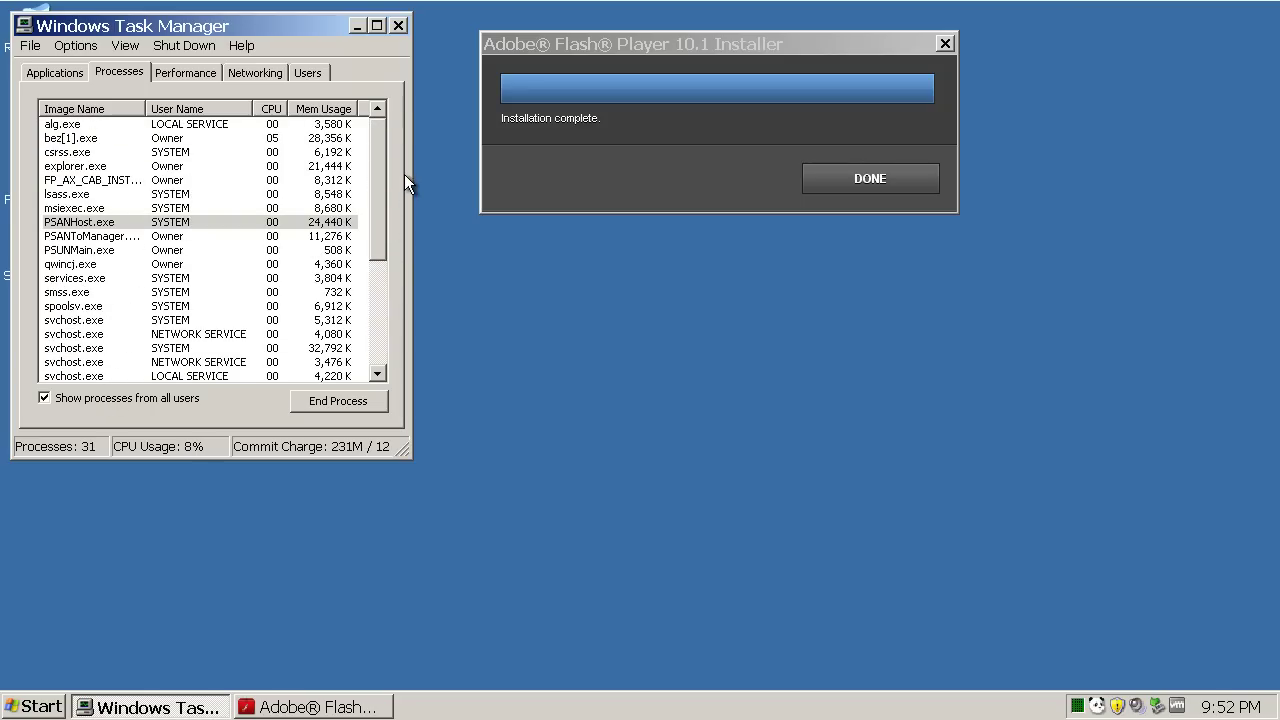
Close Task Manager and finish the Adobe Flash Player installer
click(398, 25)
click(843, 178)
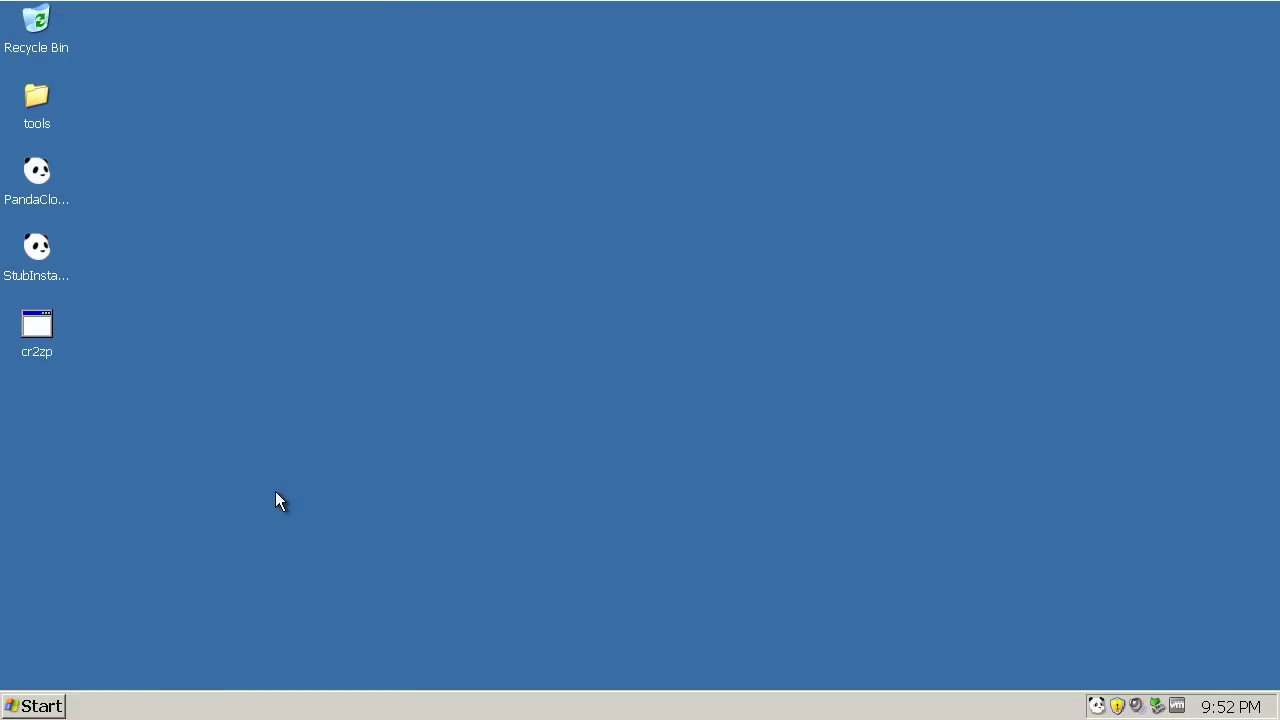
Scan the cr2zp file on the desktop with Panda Cloud Antivirus and close the scan window
right_click(46, 320)
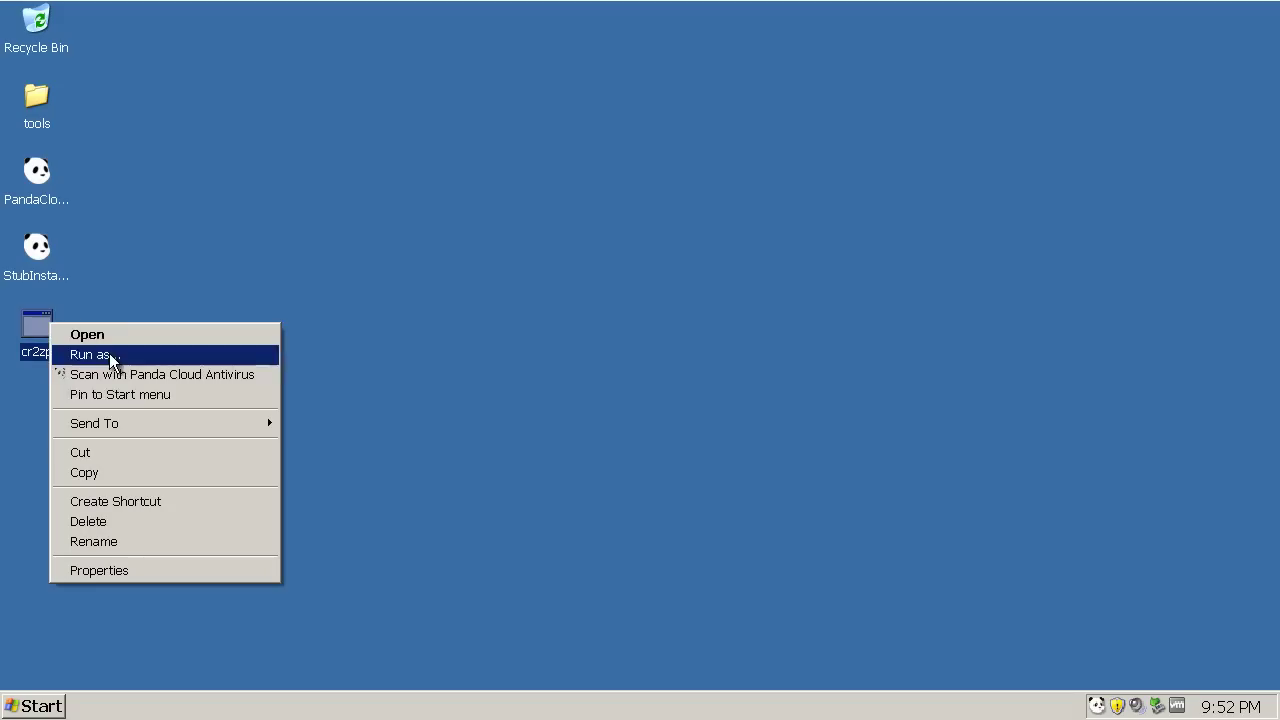
click(170, 378)
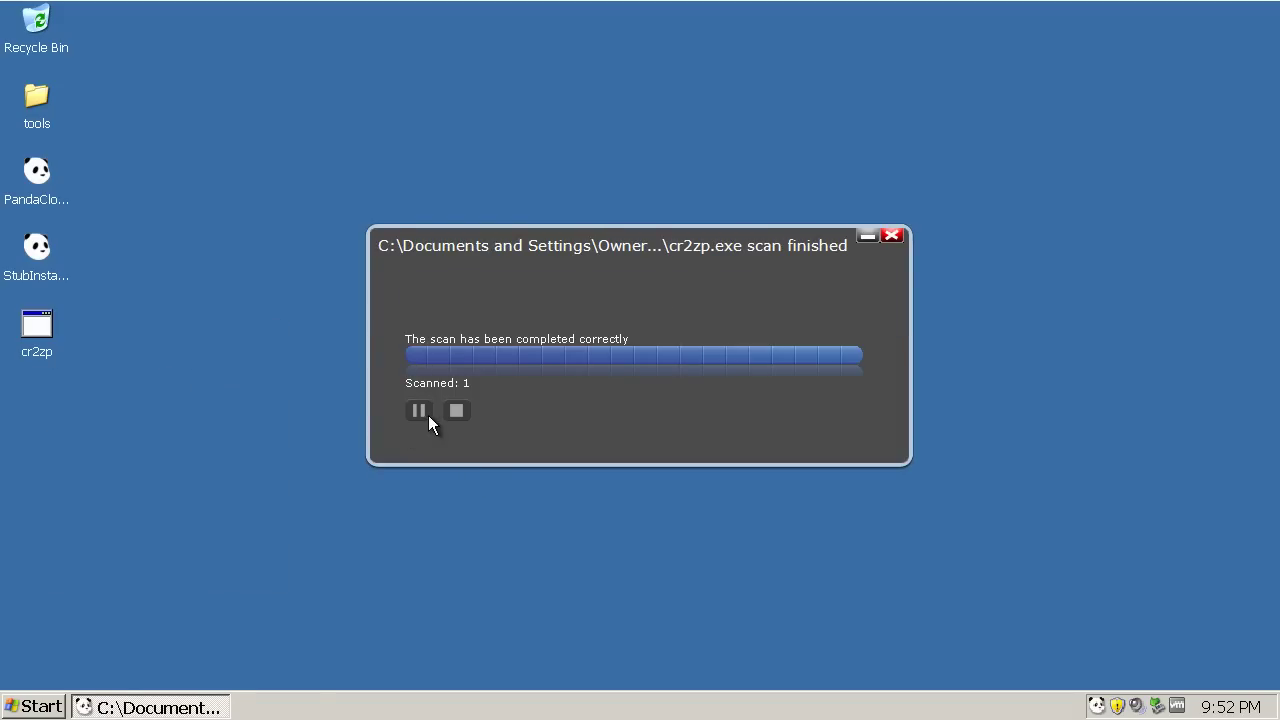
click(886, 236)
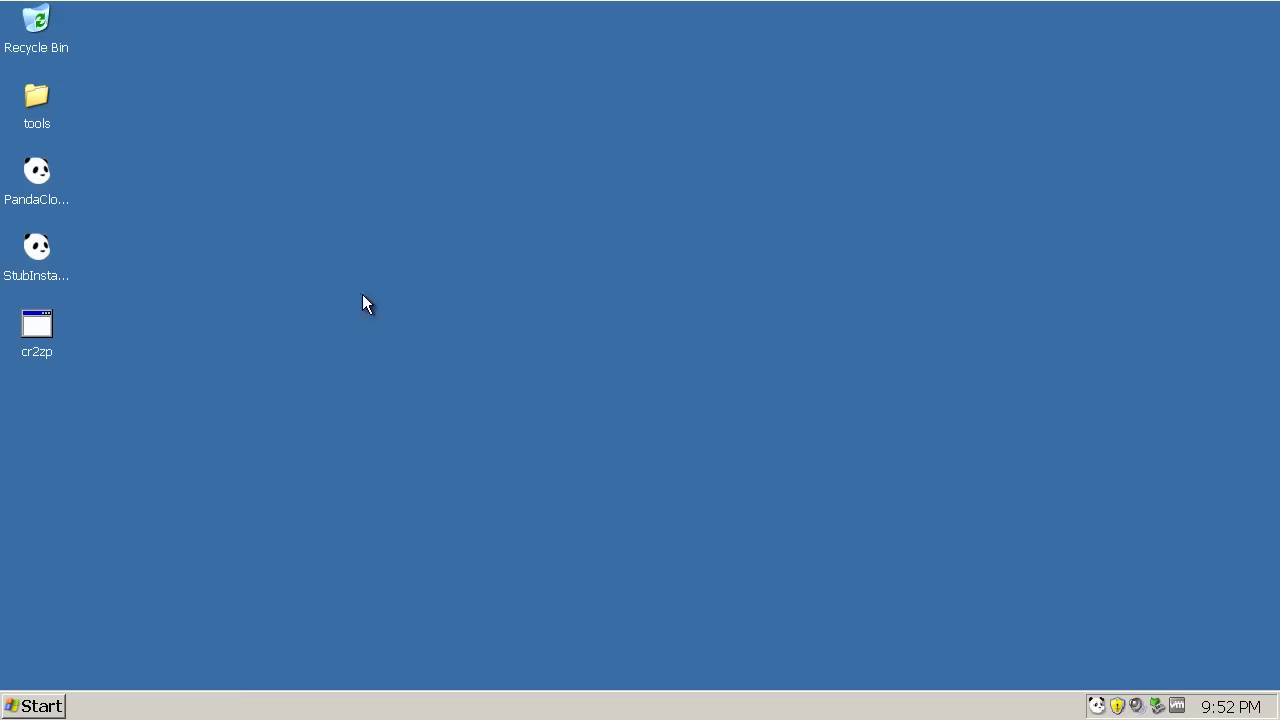
Open Panda Cloud Antivirus and start a scan of all My computer
double_click(1103, 705)
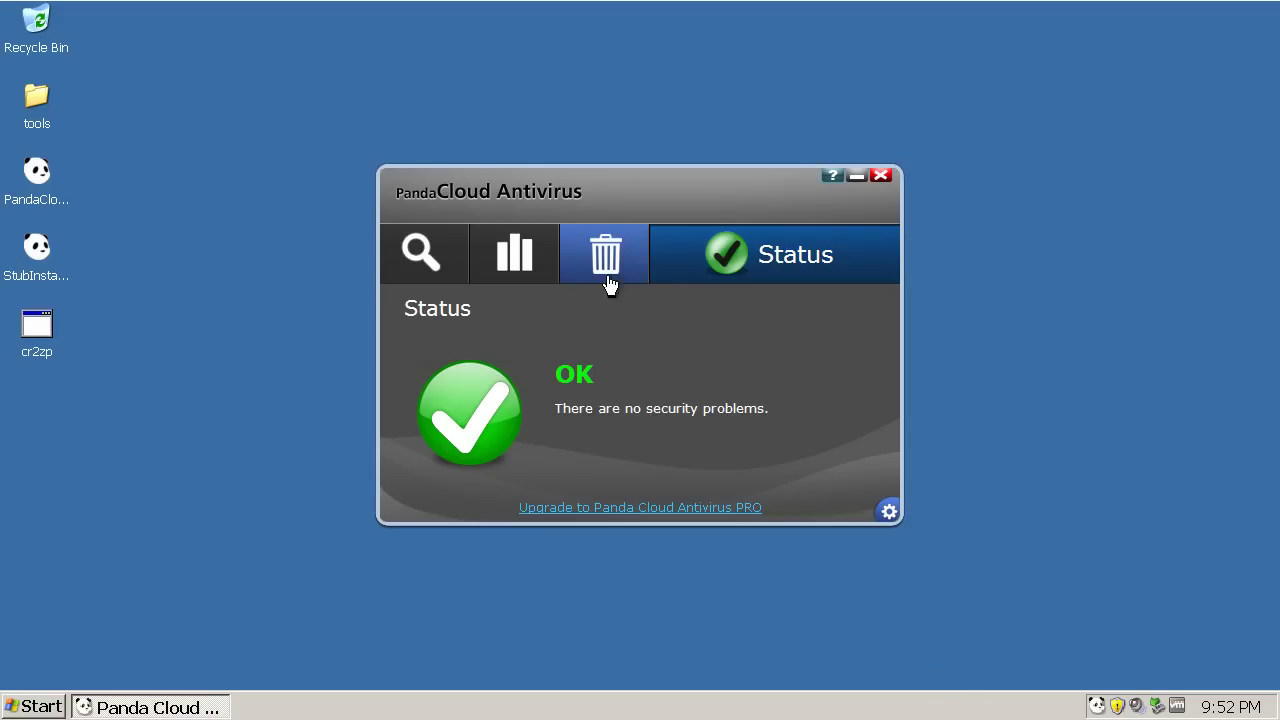
click(520, 272)
click(420, 255)
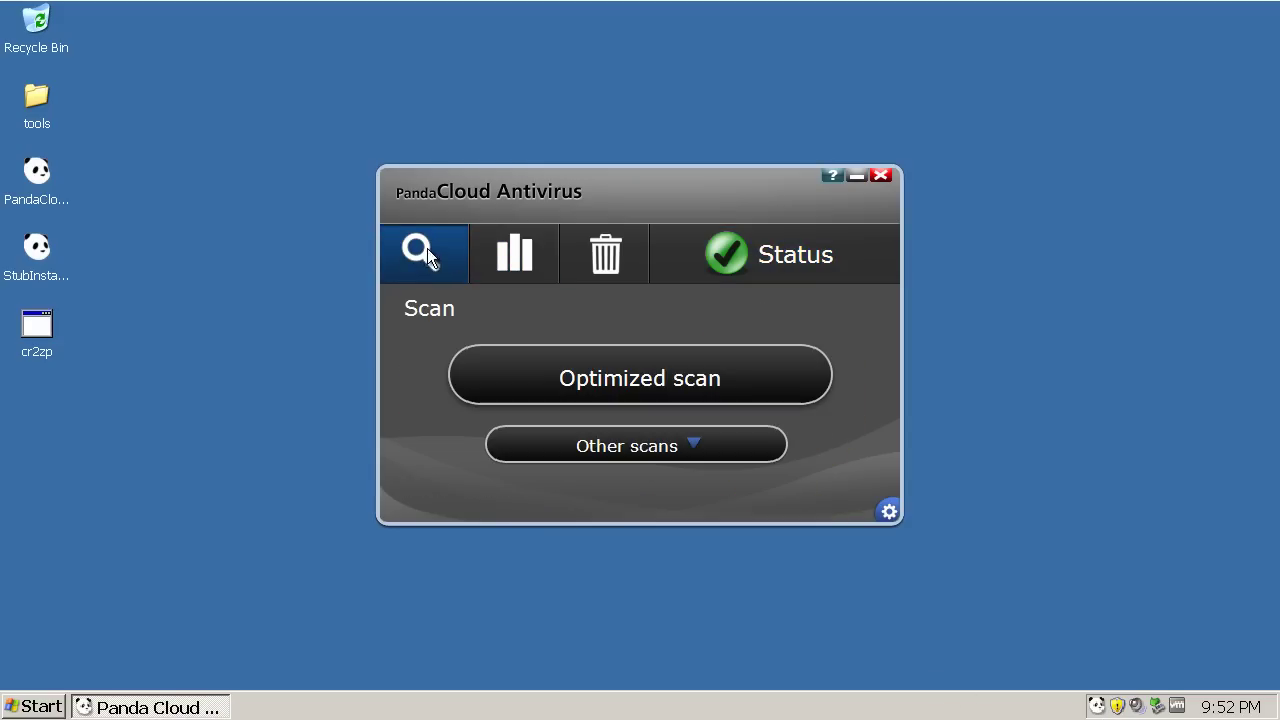
click(721, 455)
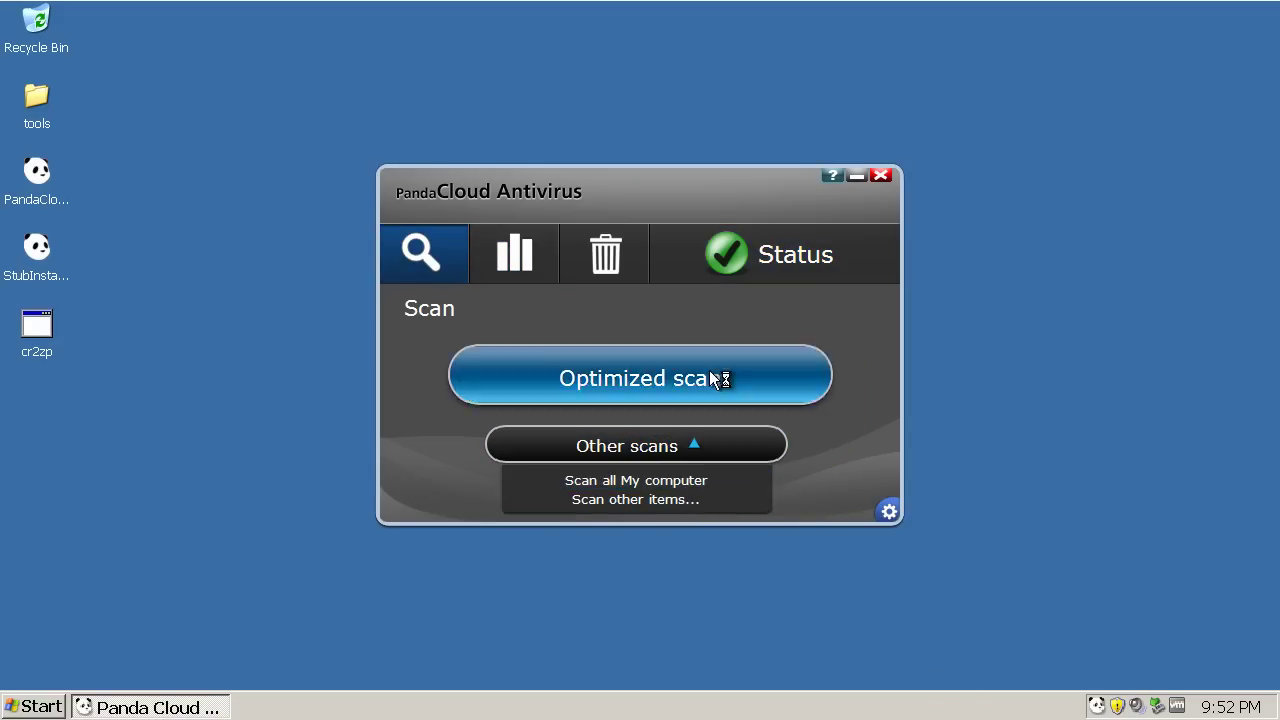
click(700, 482)
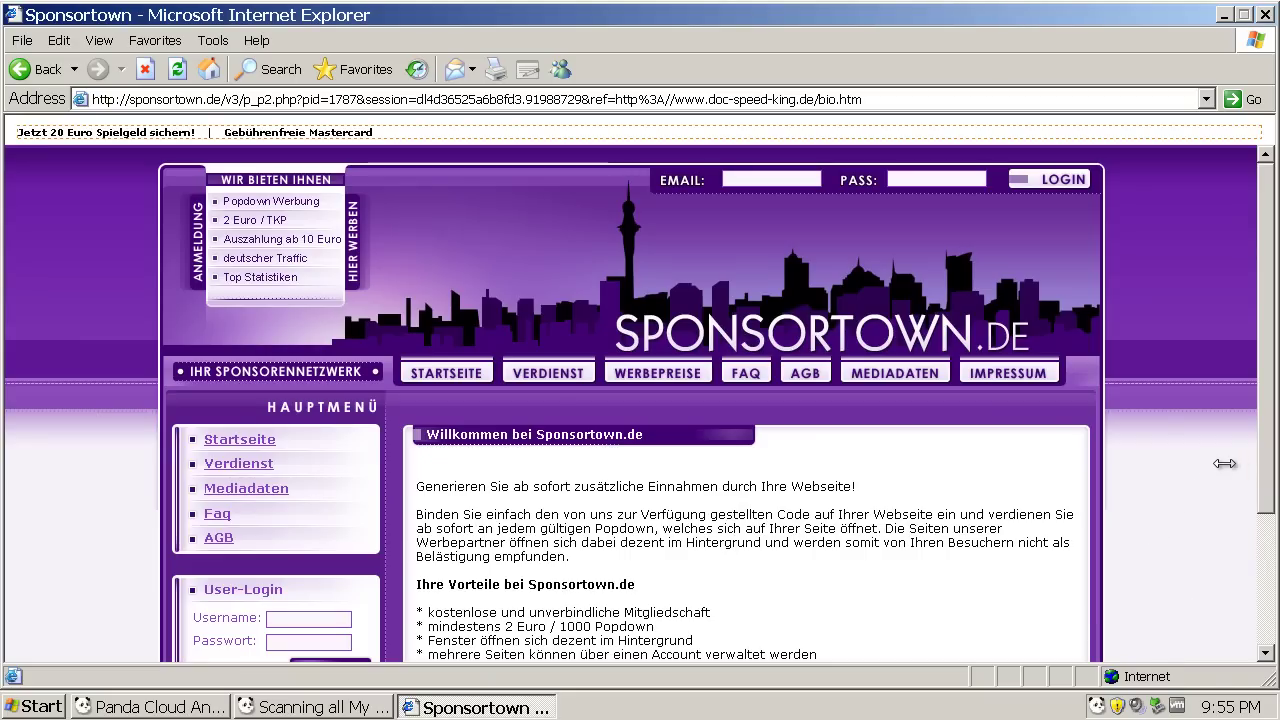
Close the Sponsortown pop-up window and review the neutralized item in the running Panda scan
click(1264, 15)
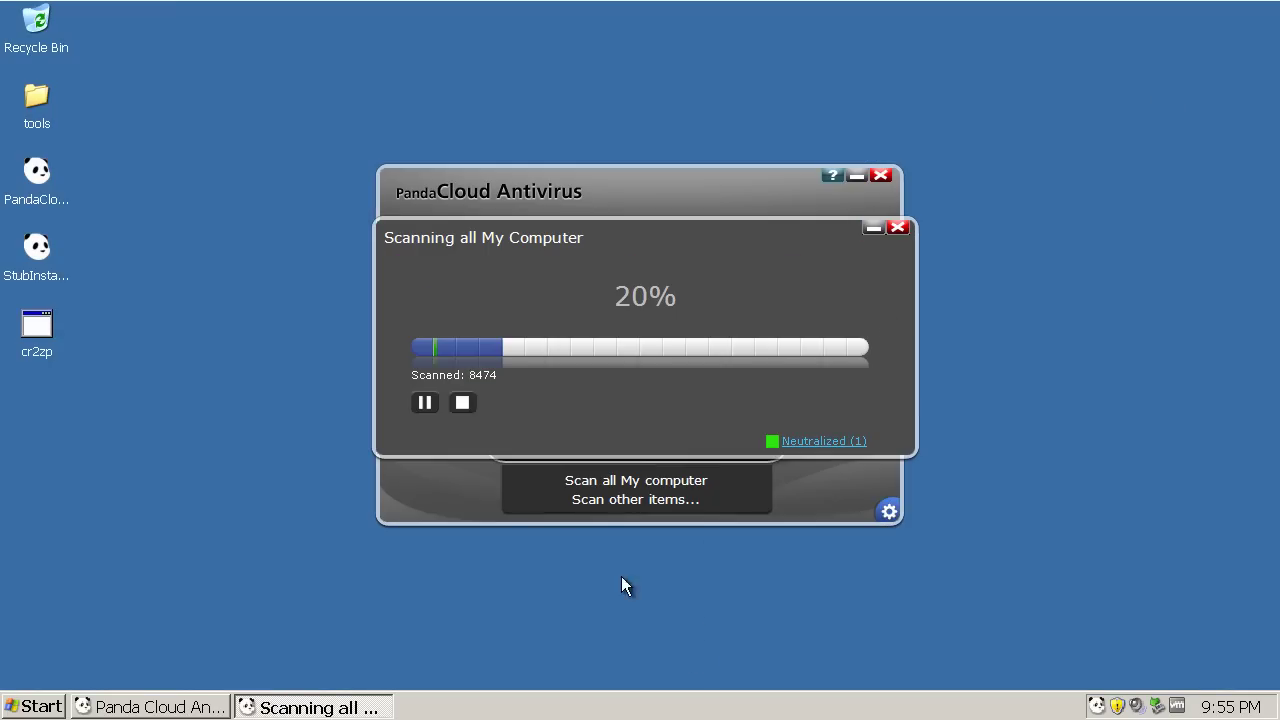
click(805, 441)
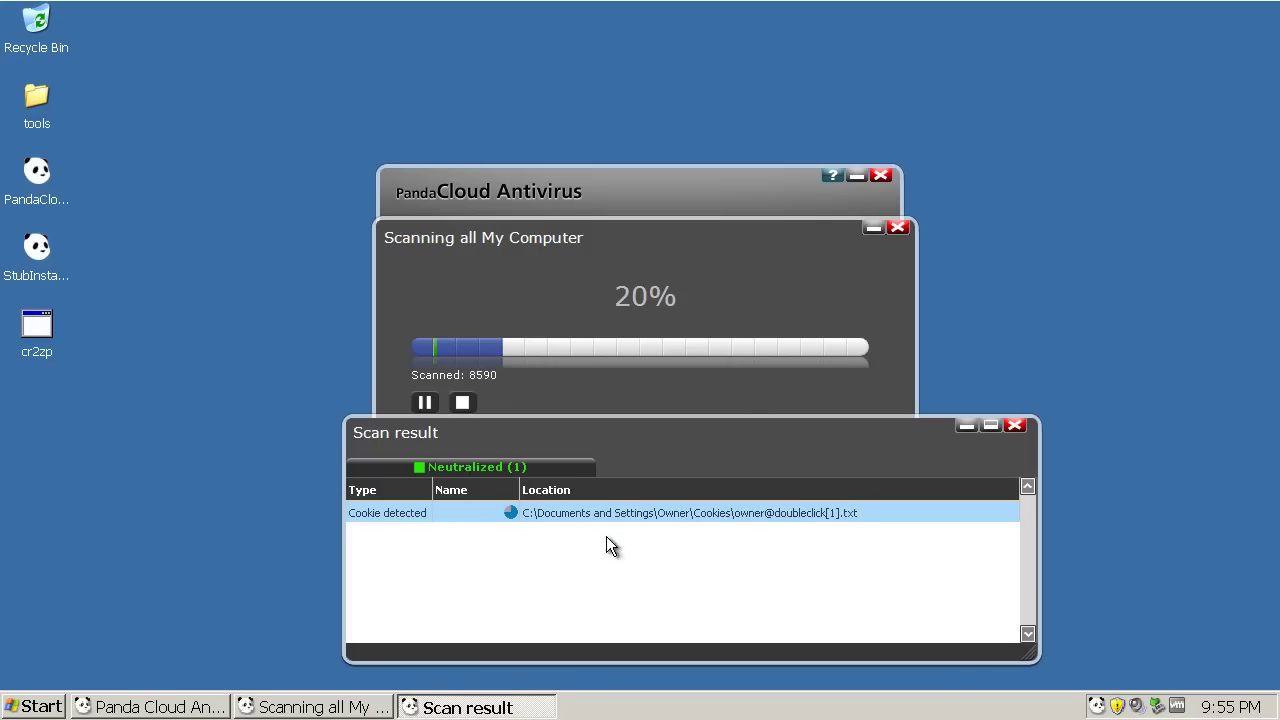
click(1015, 425)
Launch CCleaner from the tools folder and disable detailed initial results and the 24-hour age limit for Windows Temp files
double_click(43, 99)
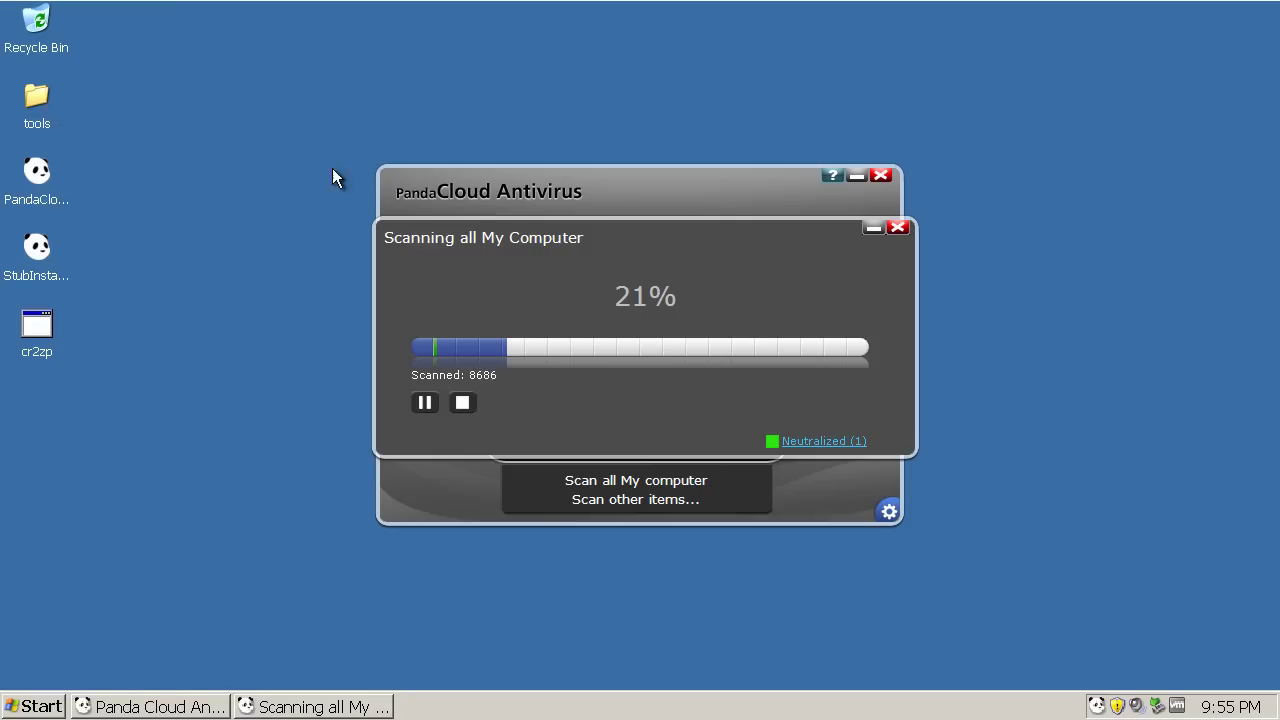
double_click(555, 158)
double_click(550, 152)
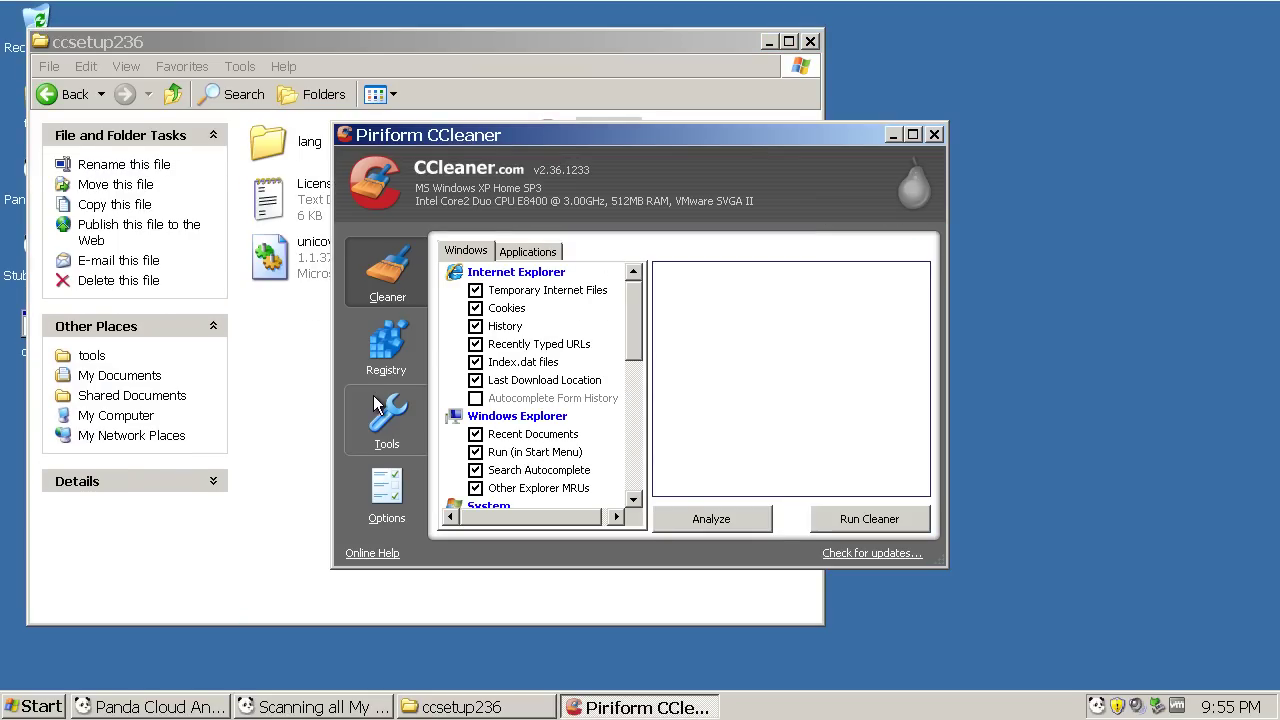
click(388, 438)
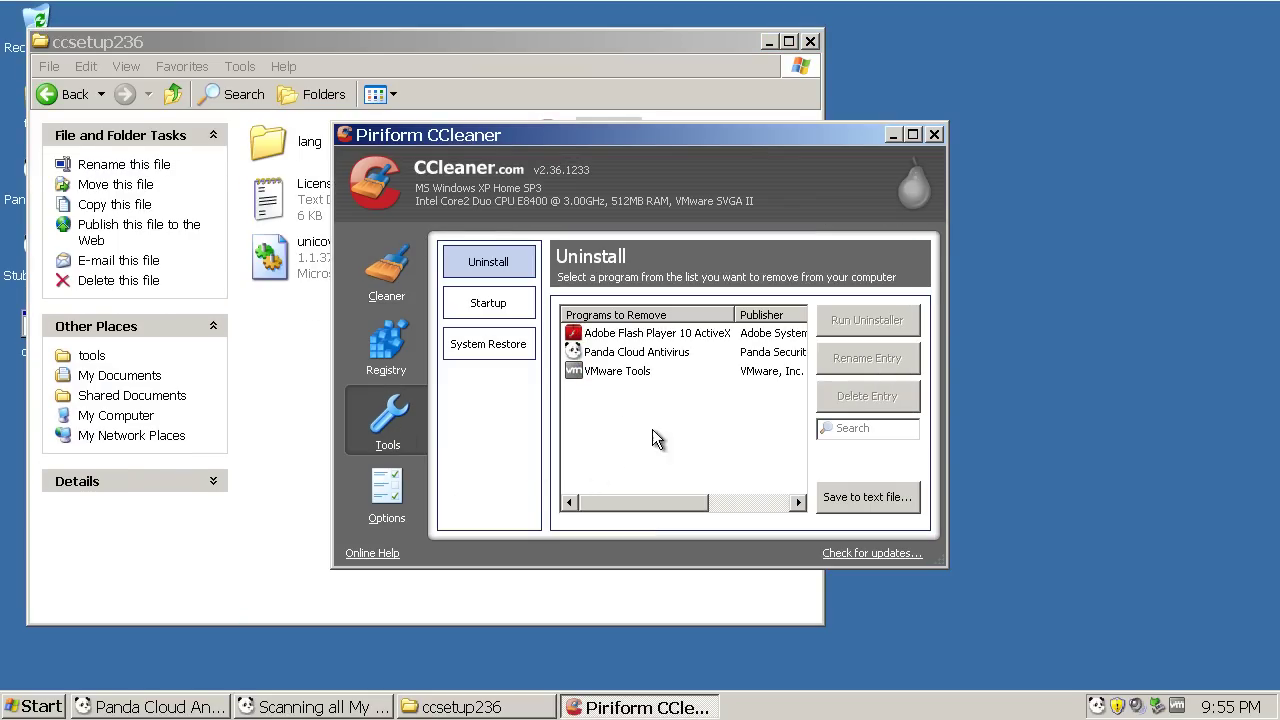
click(385, 500)
click(524, 443)
click(575, 326)
click(583, 347)
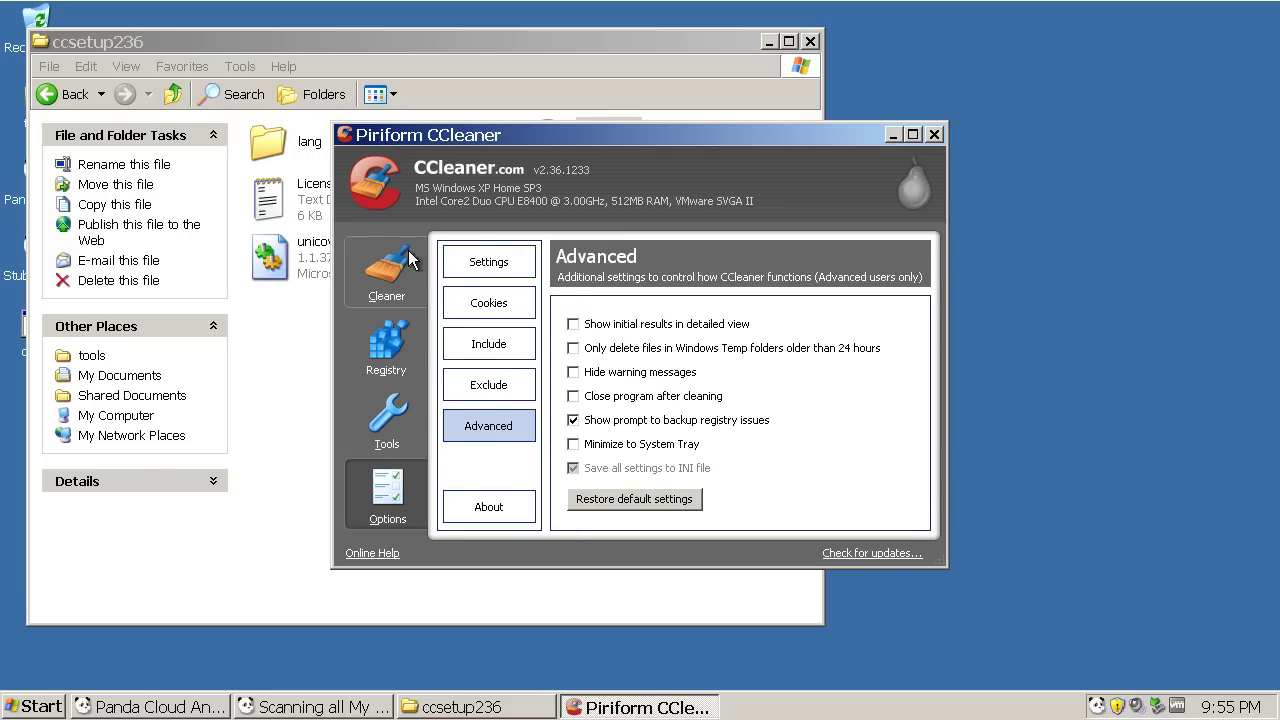
Run the CCleaner file cleanup, confirm the deletion, and close CCleaner and its ccsetup236 folder
click(386, 272)
click(848, 520)
click(791, 311)
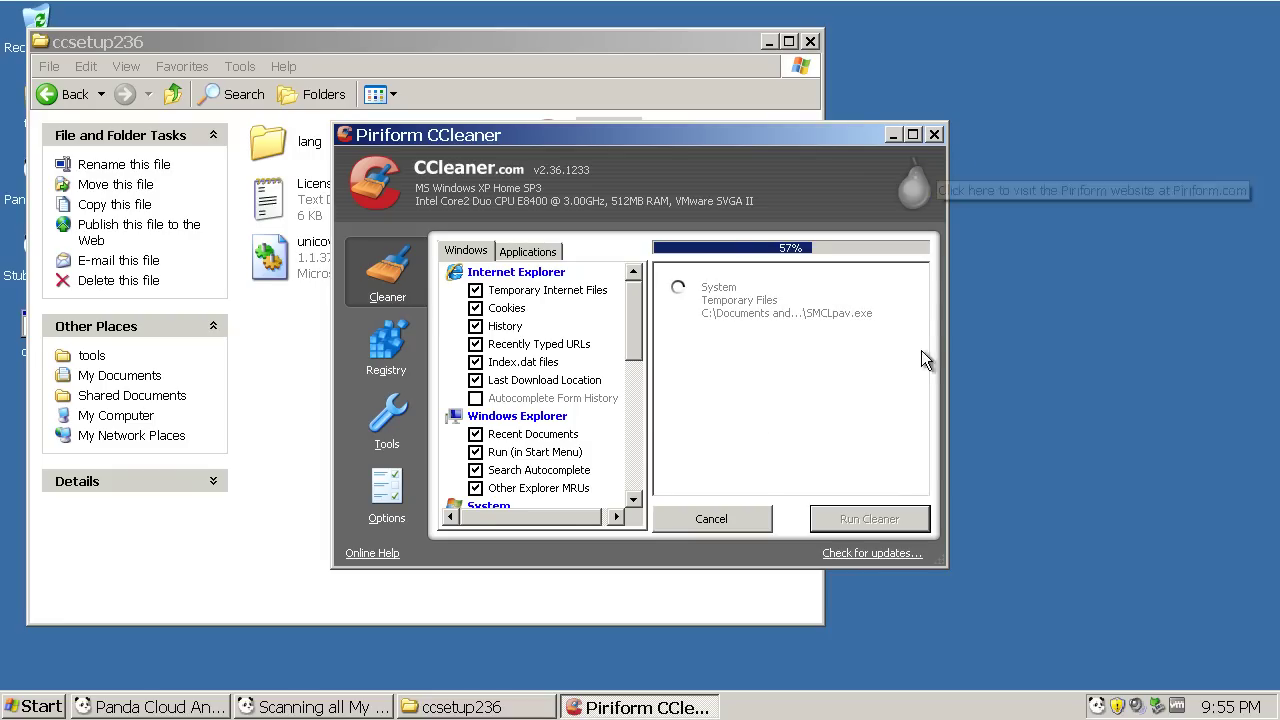
click(934, 134)
click(811, 42)
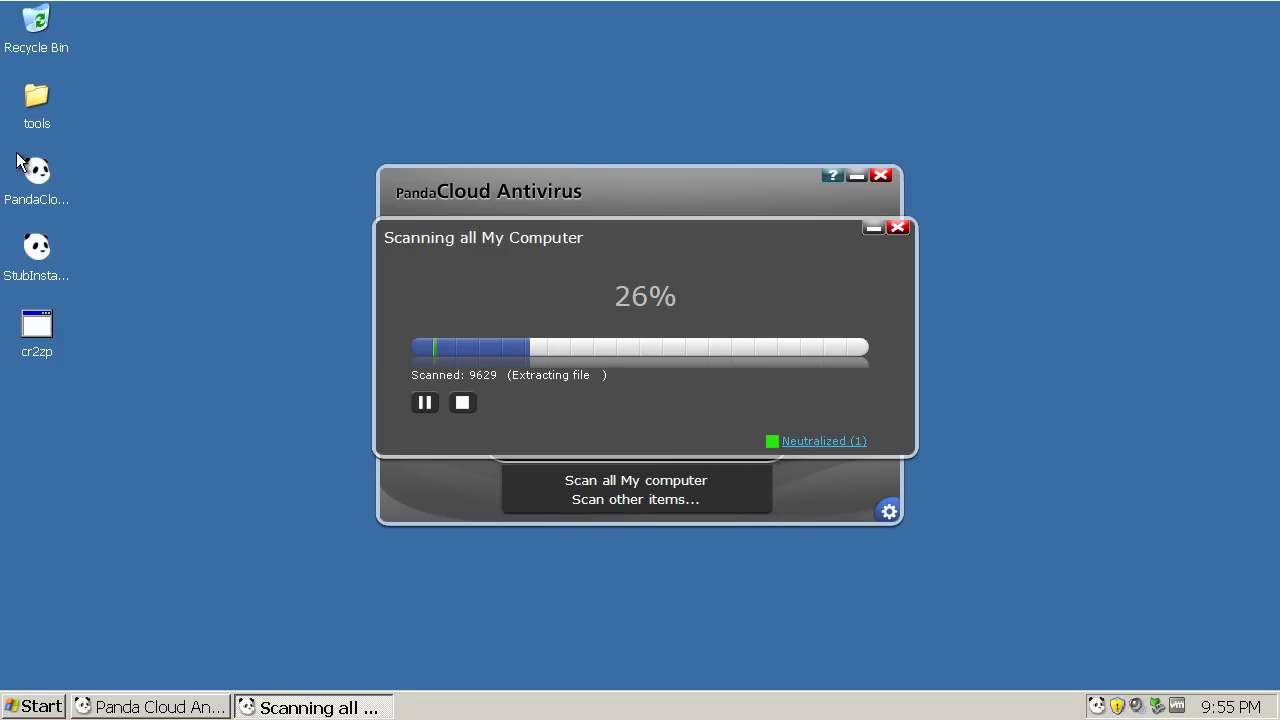
Launch HitmanPro35 from the tools folder and let it update itself to the current build
double_click(40, 94)
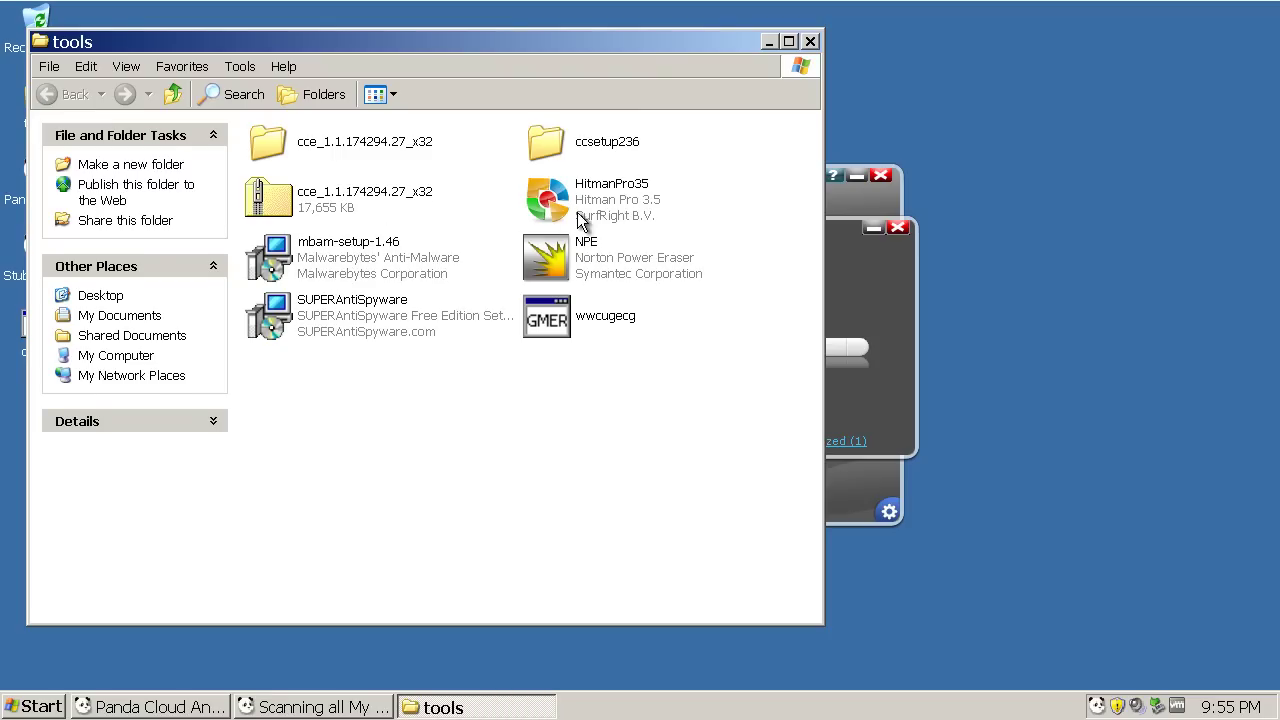
click(577, 212)
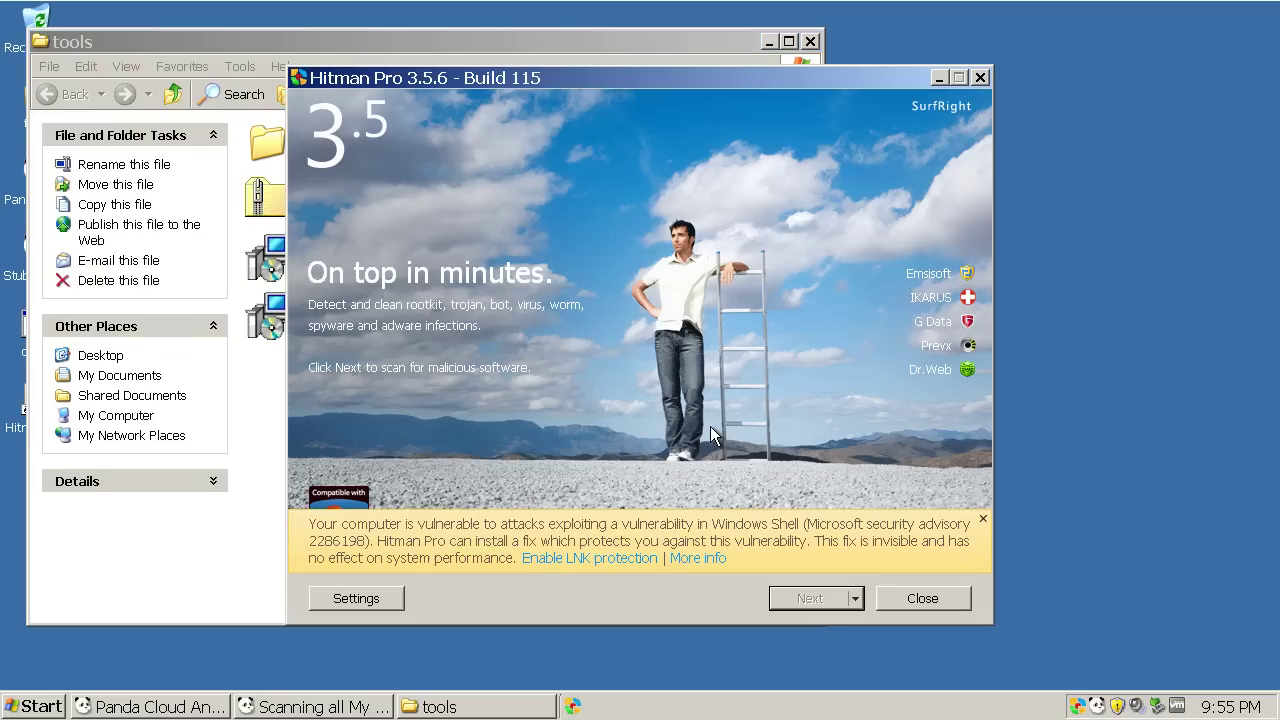
drag(487, 79, 670, 93)
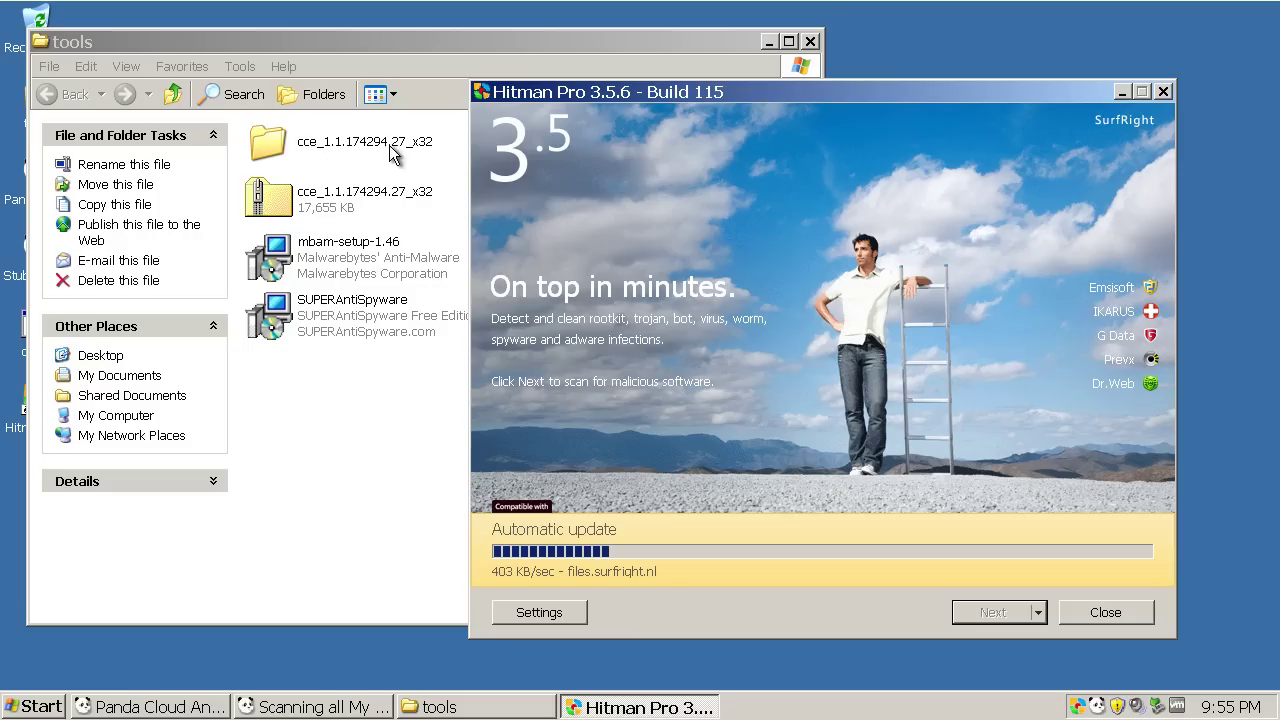
drag(780, 95, 834, 80)
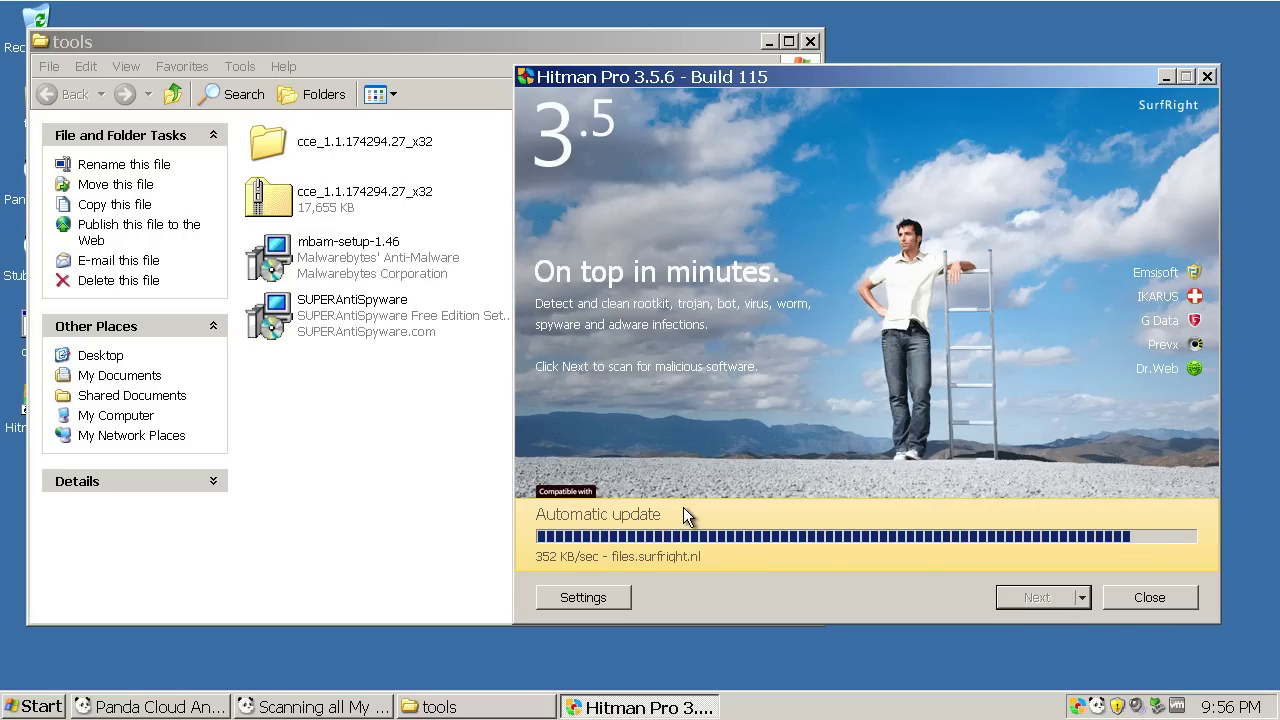
drag(668, 77, 420, 45)
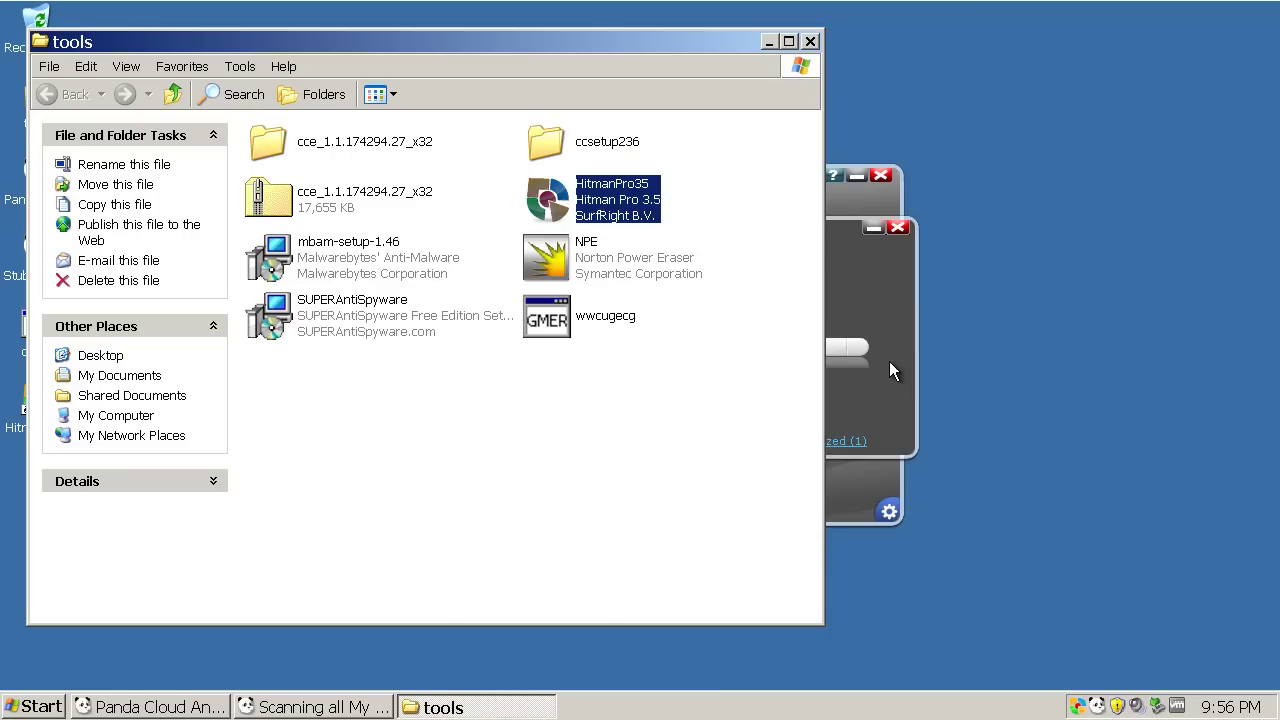
drag(732, 44, 856, 38)
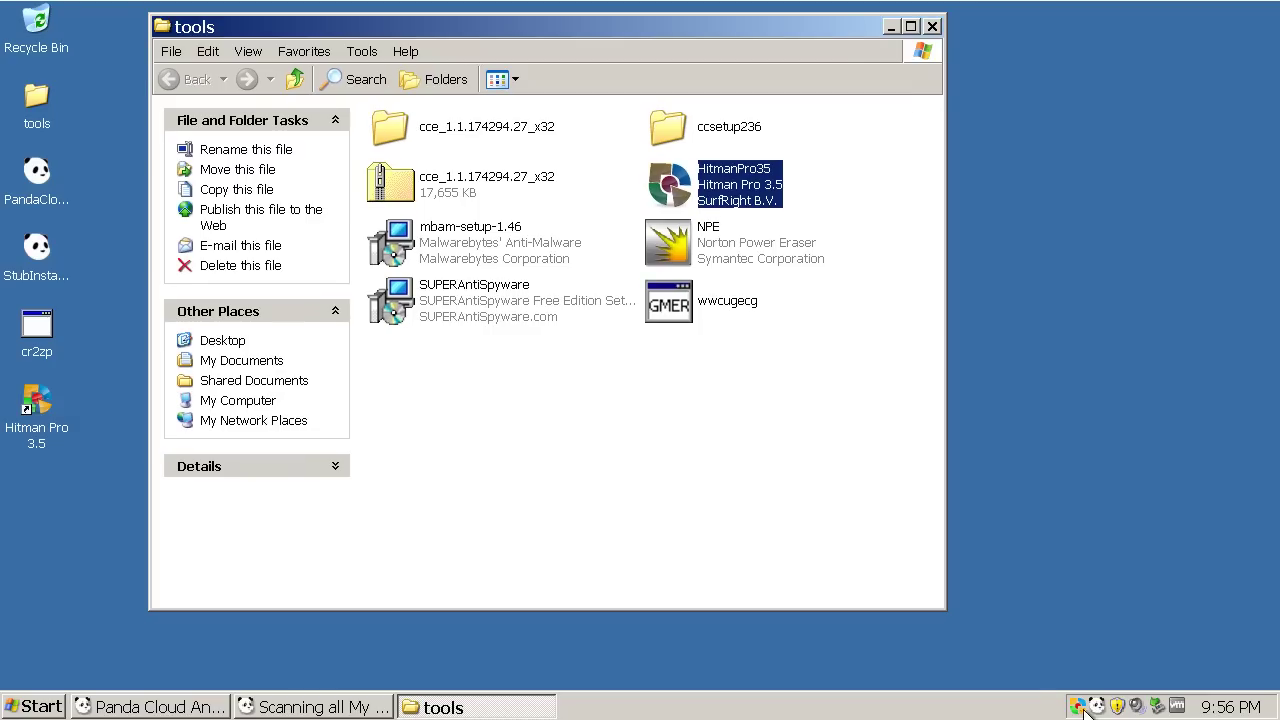
double_click(697, 178)
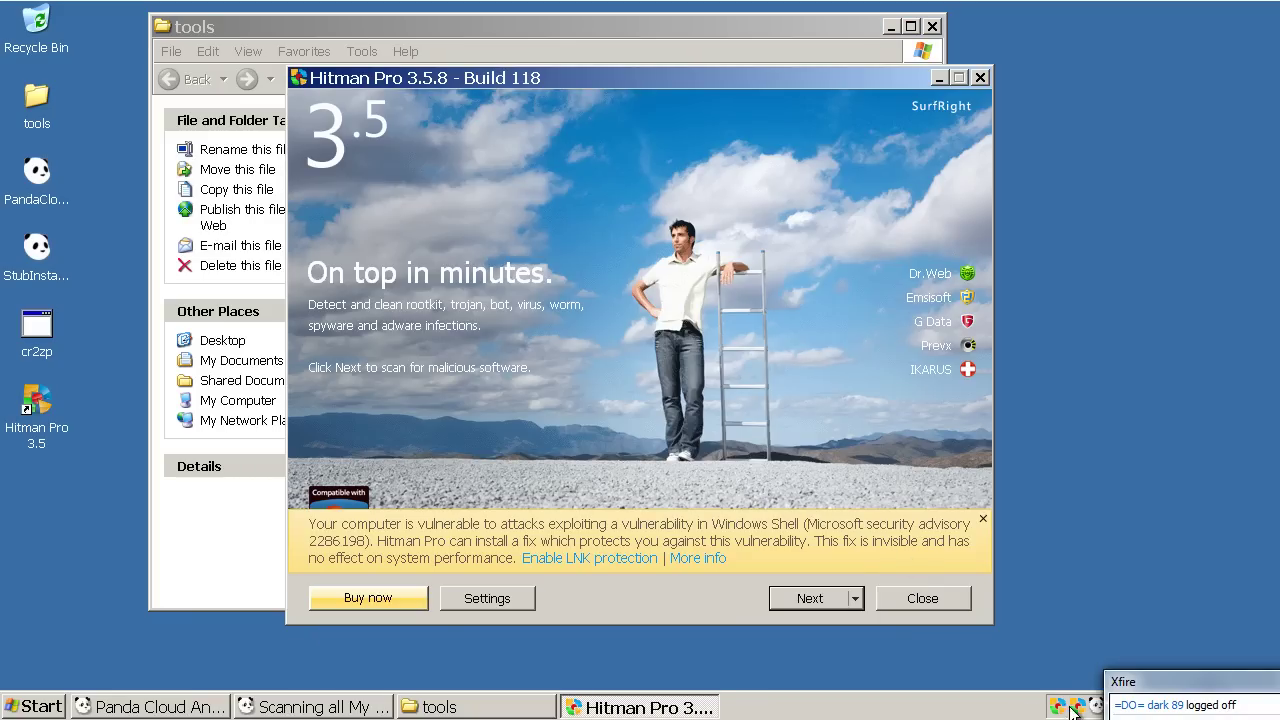
Accept the Hitman Pro license agreement, start the scan, and minimize the tools folder window
click(820, 597)
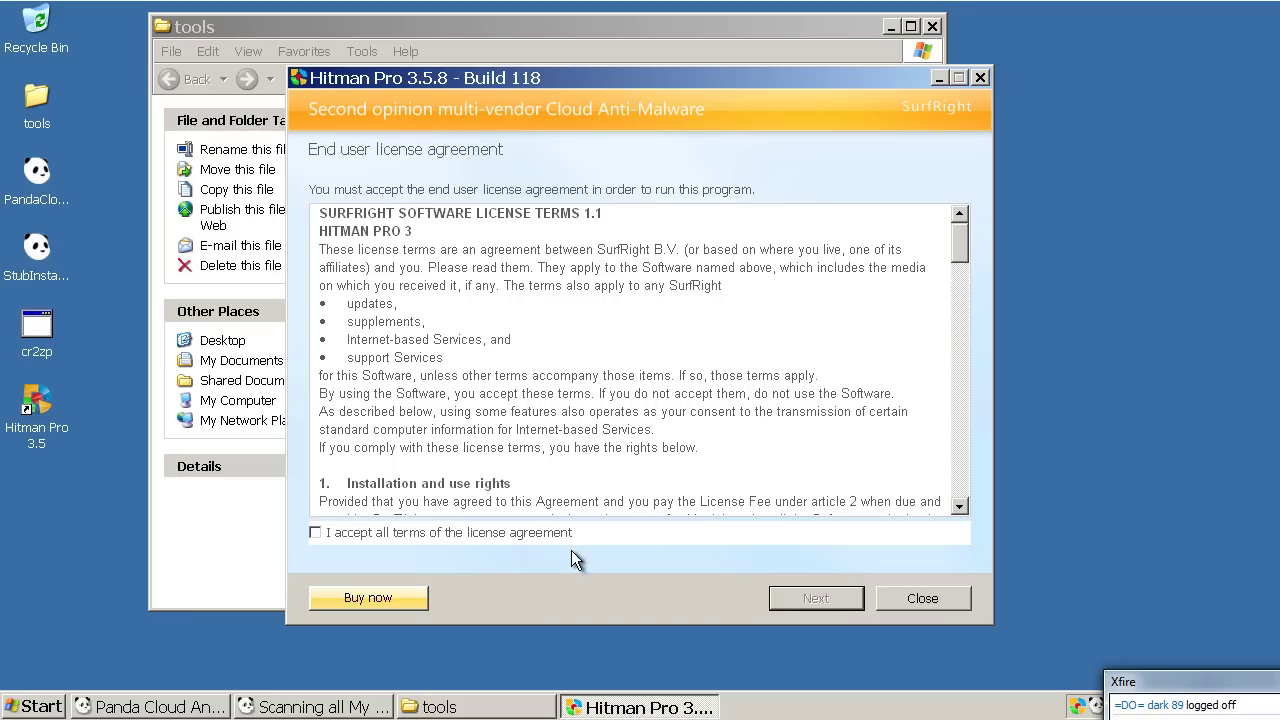
click(543, 537)
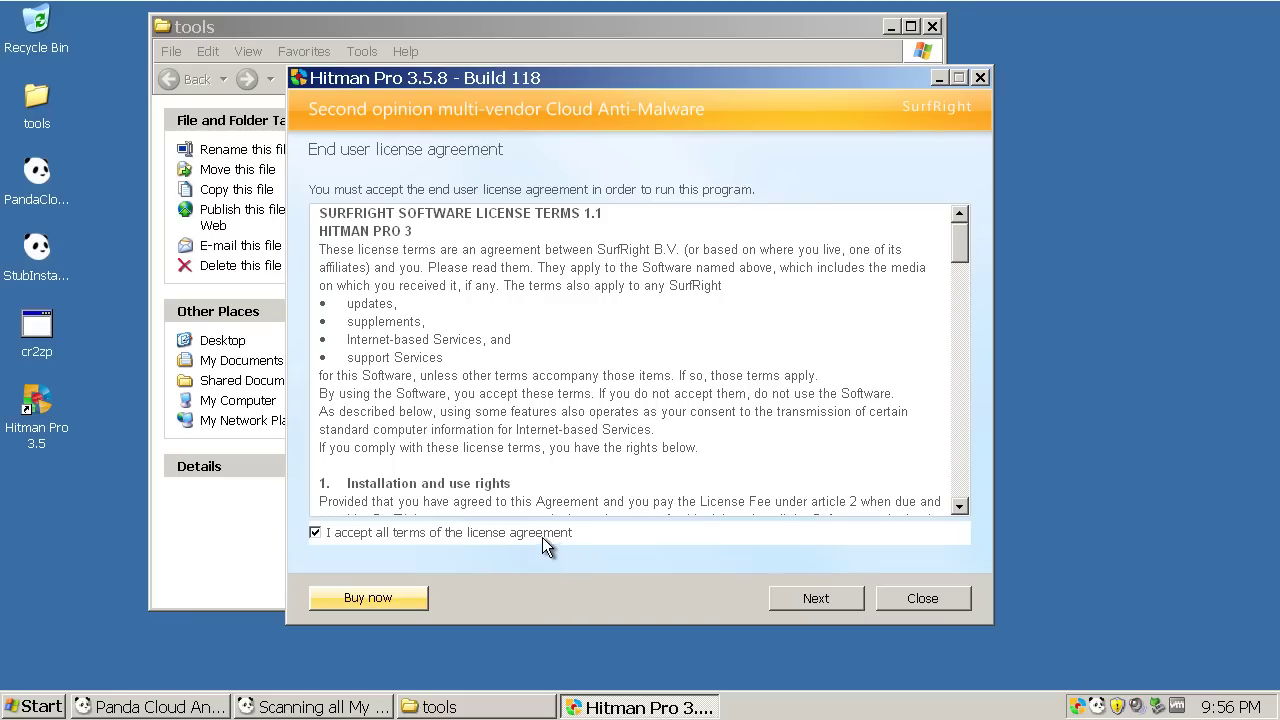
click(813, 600)
click(804, 605)
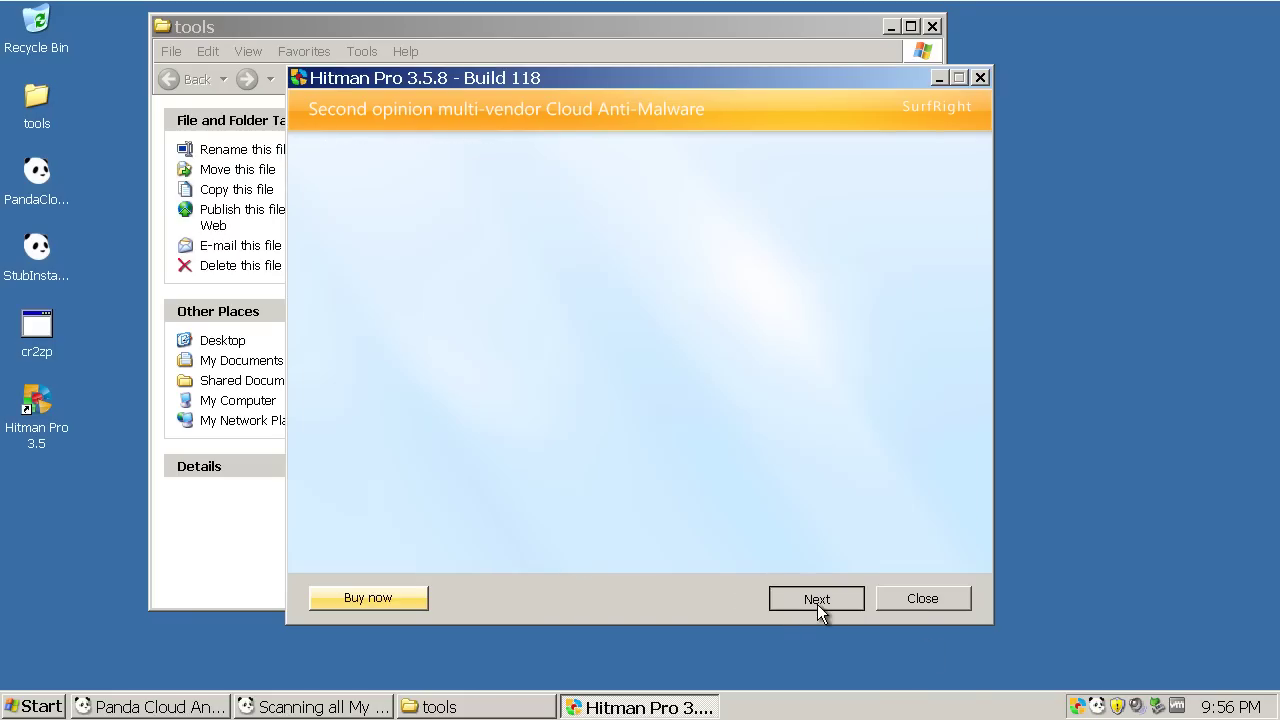
click(743, 30)
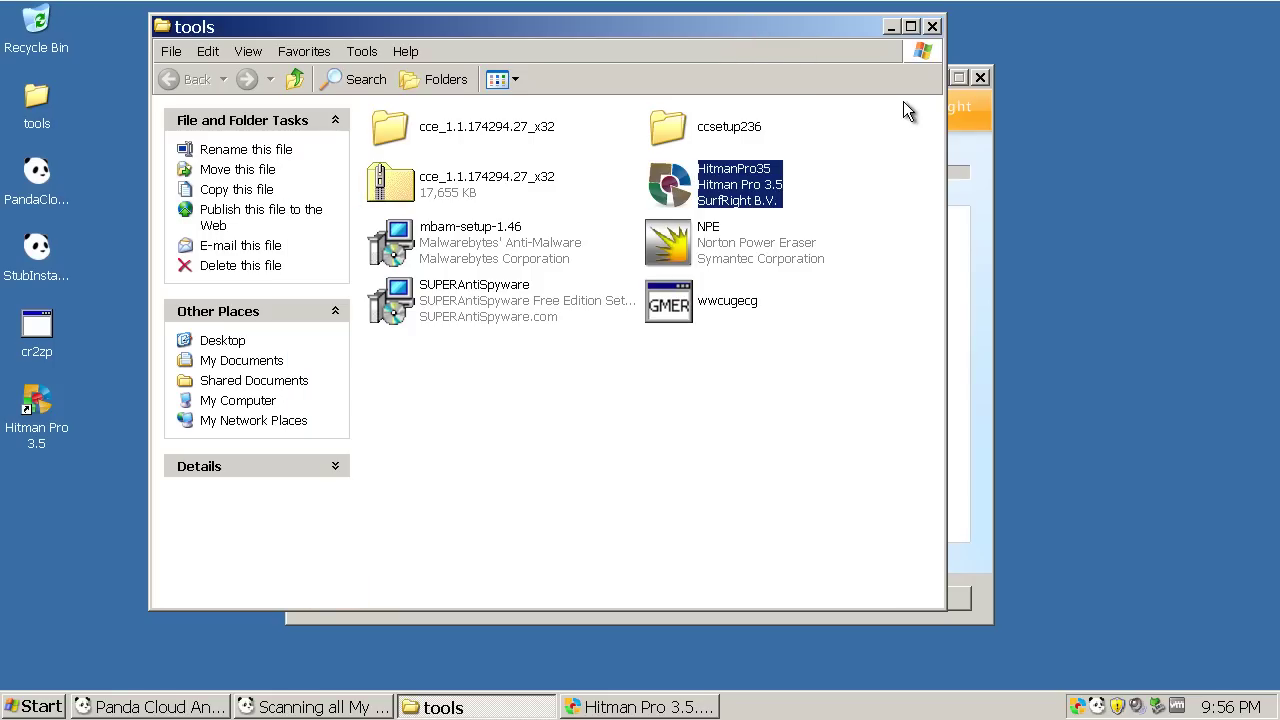
click(890, 27)
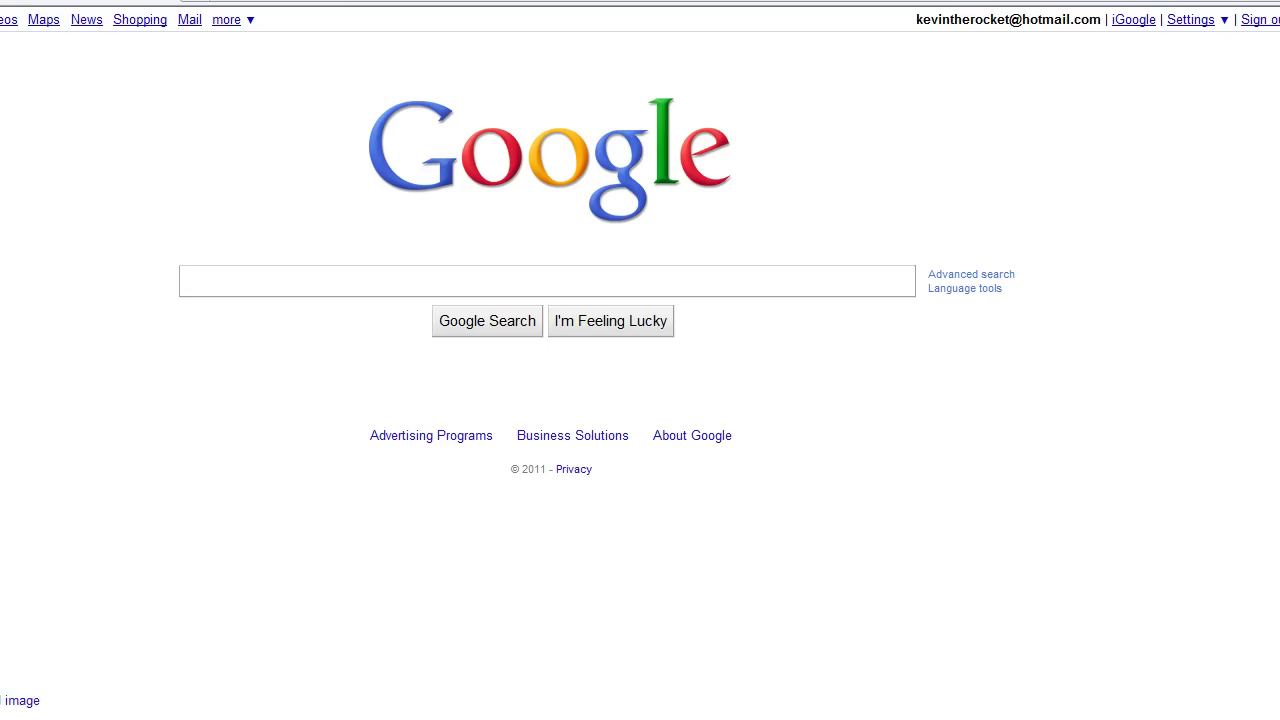
Switch to YouTube in the browser and open the Antivirus softwares by Acafaca channel from the account's subscriptions
text(you)
key(Return)
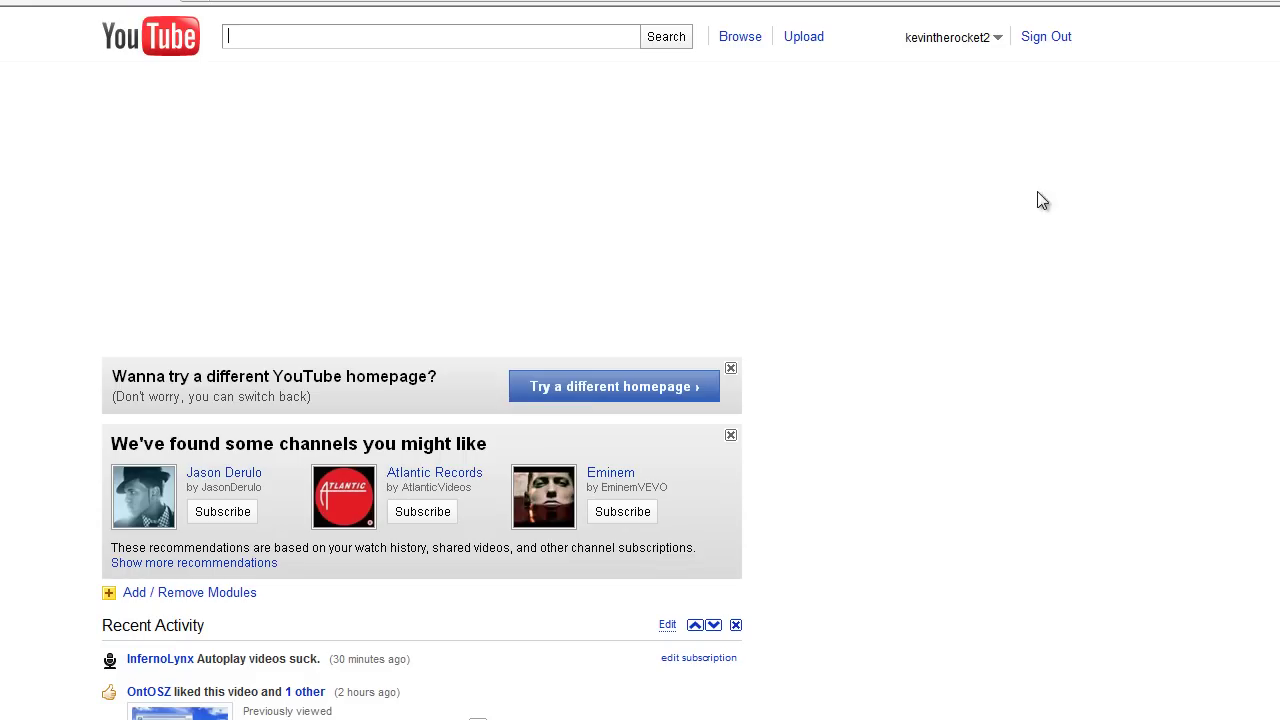
click(968, 45)
click(960, 58)
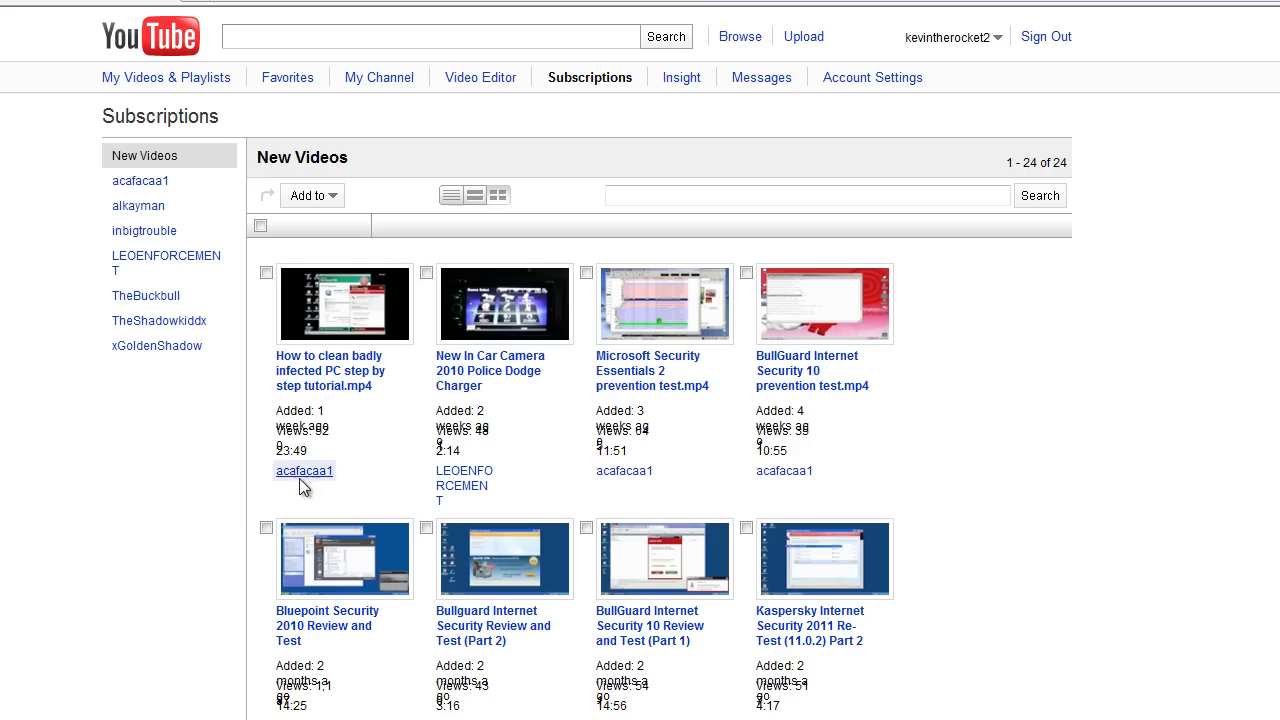
click(300, 476)
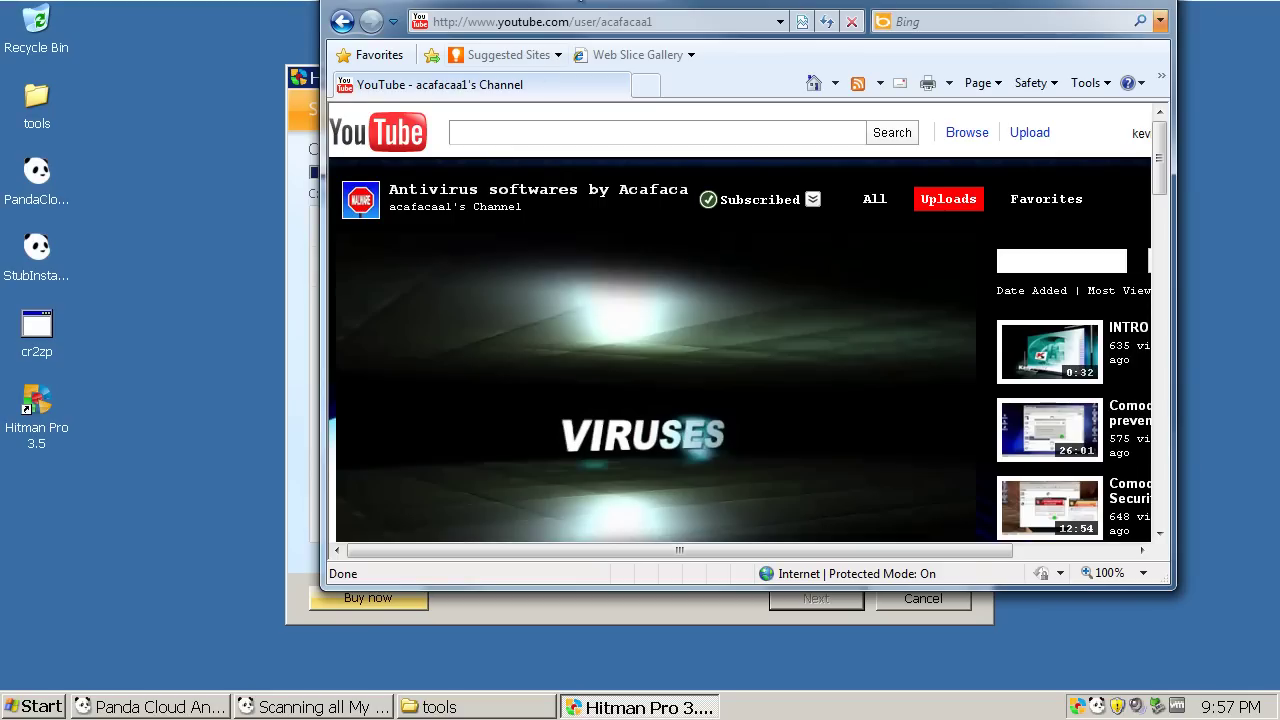
Look through the Acafaca channel page, including its profile, recommended channels, subscribers and comments
drag(700, 84, 556, 73)
scroll(357, 251, down, 5)
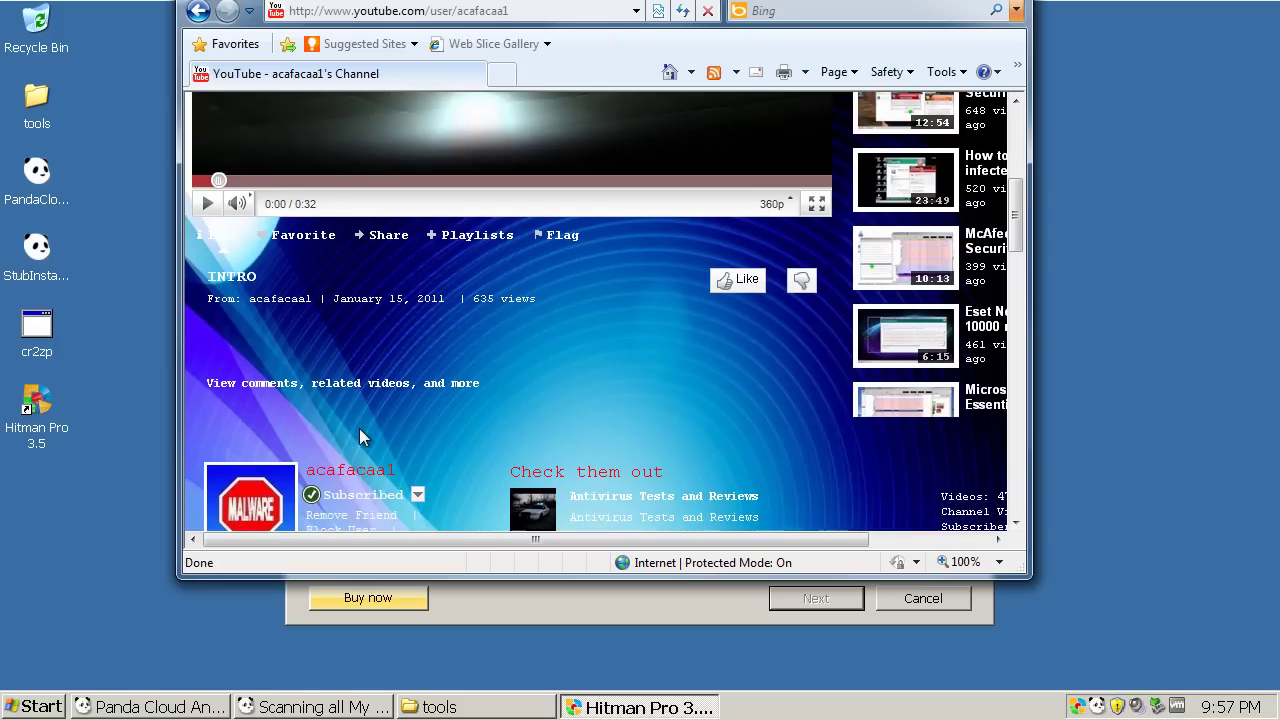
double_click(310, 404)
click(434, 385)
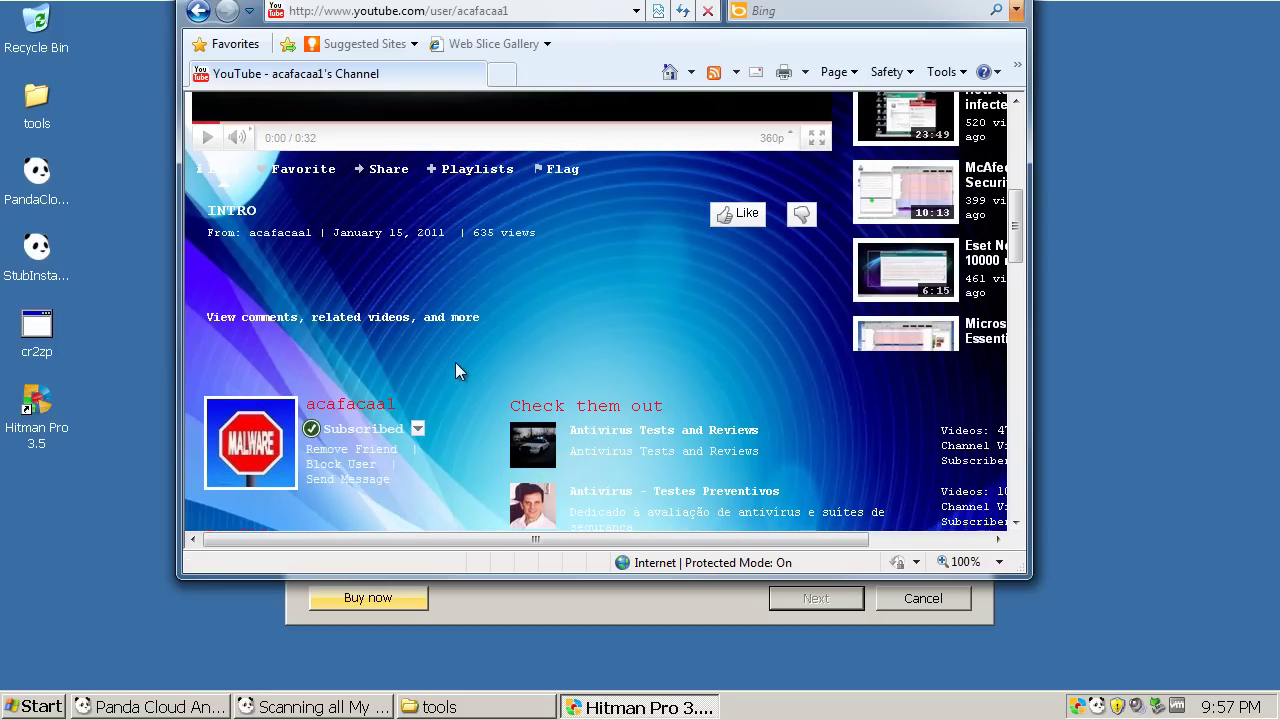
scroll(455, 362, down, 2)
scroll(455, 355, down, 2)
mouse_move(455, 229)
mouse_down()
mouse_move(415, 229)
mouse_move(480, 229)
mouse_up()
click(484, 230)
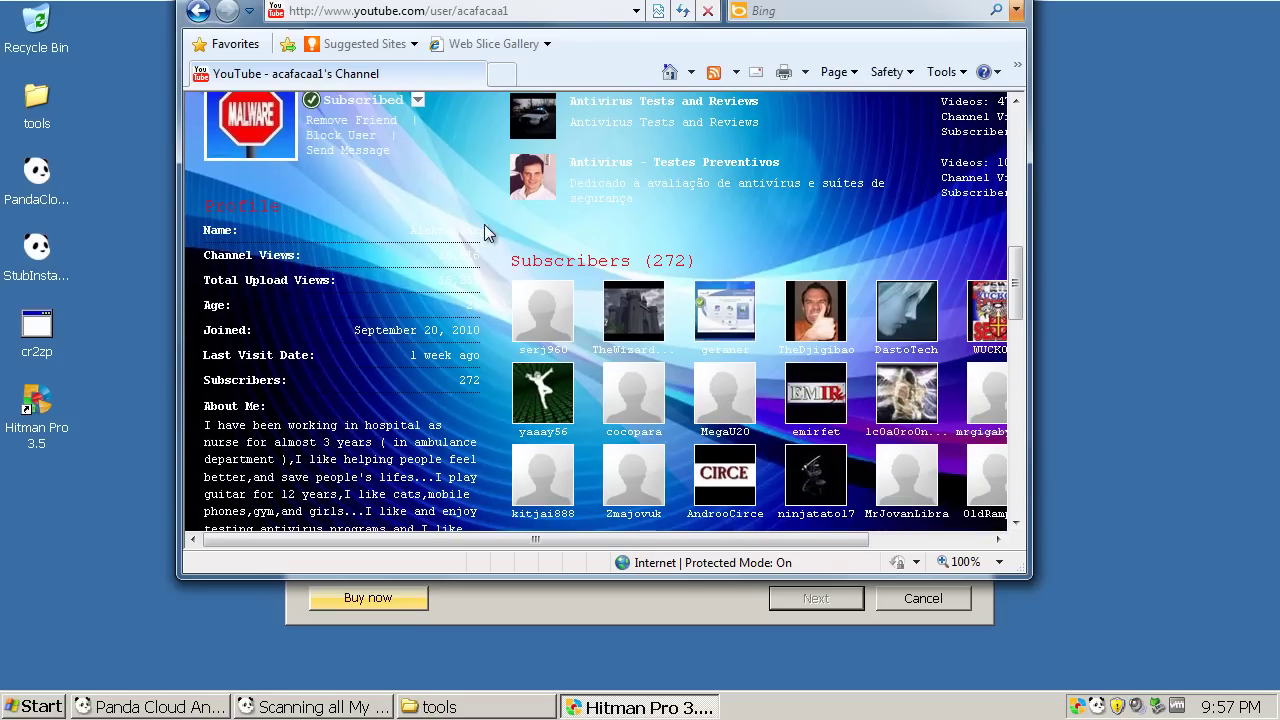
scroll(492, 272, down, 2)
scroll(497, 305, up, 10)
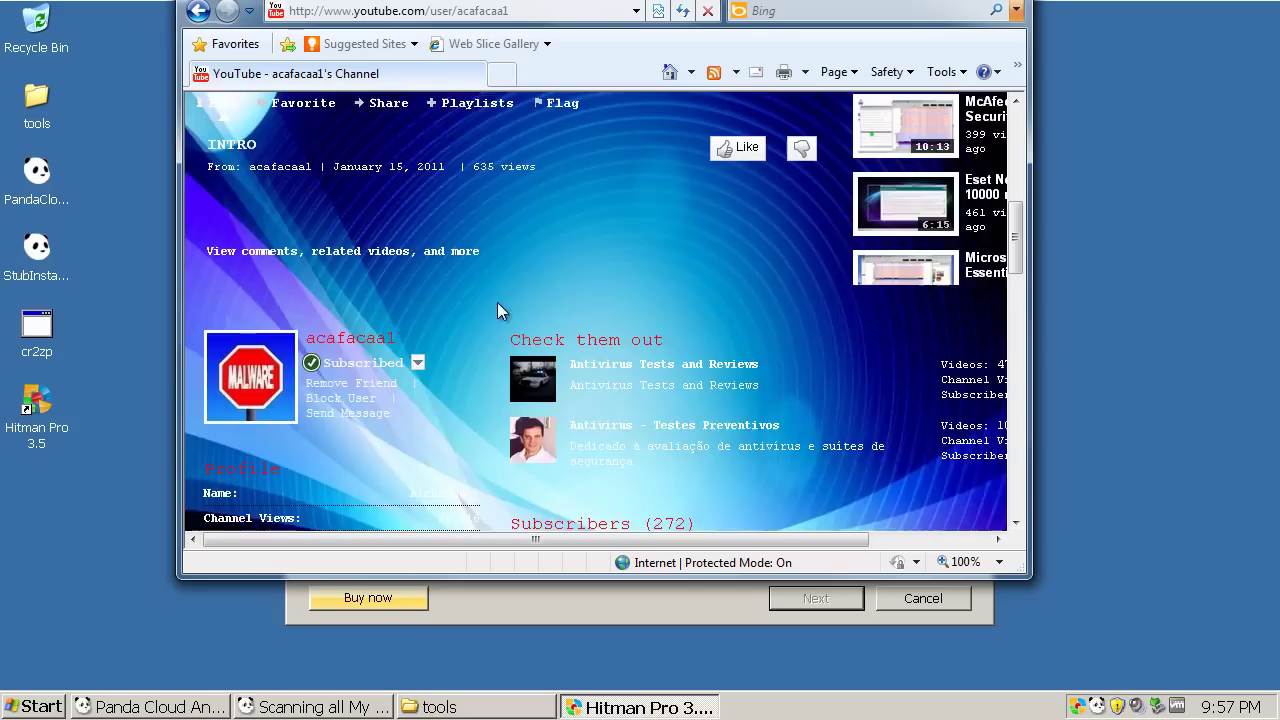
scroll(664, 445, down, 6)
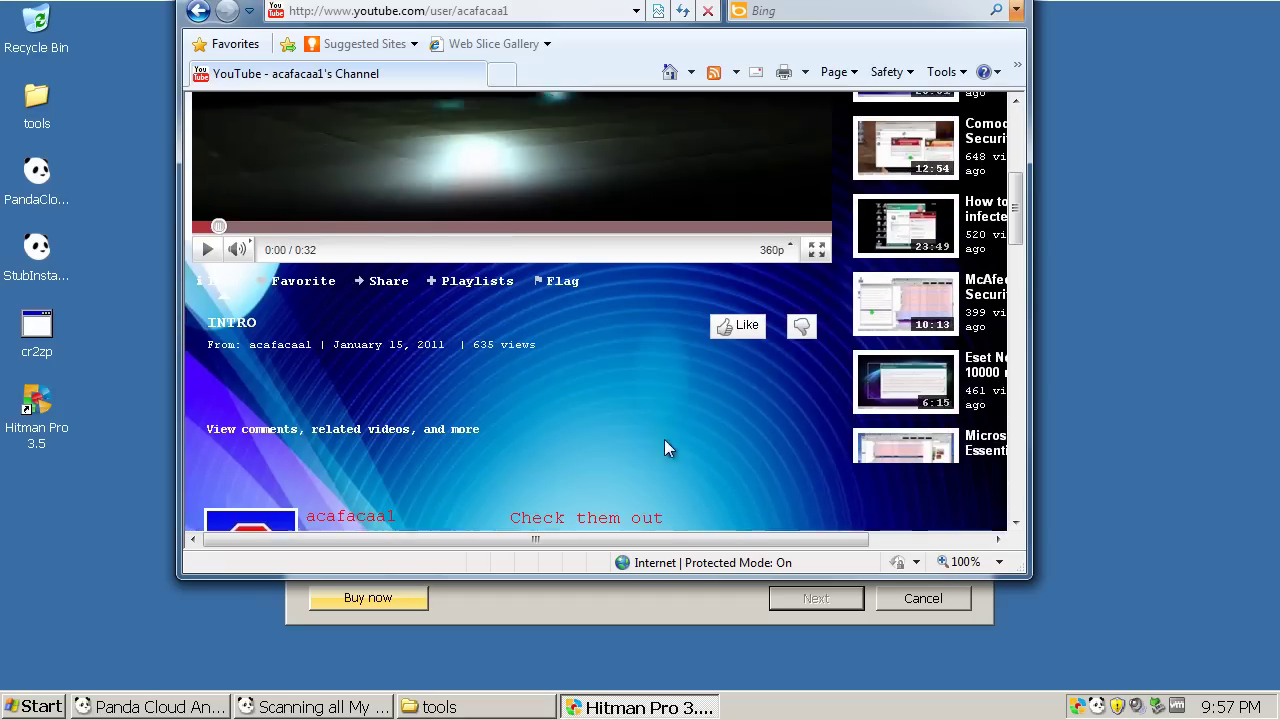
scroll(560, 440, down, 1)
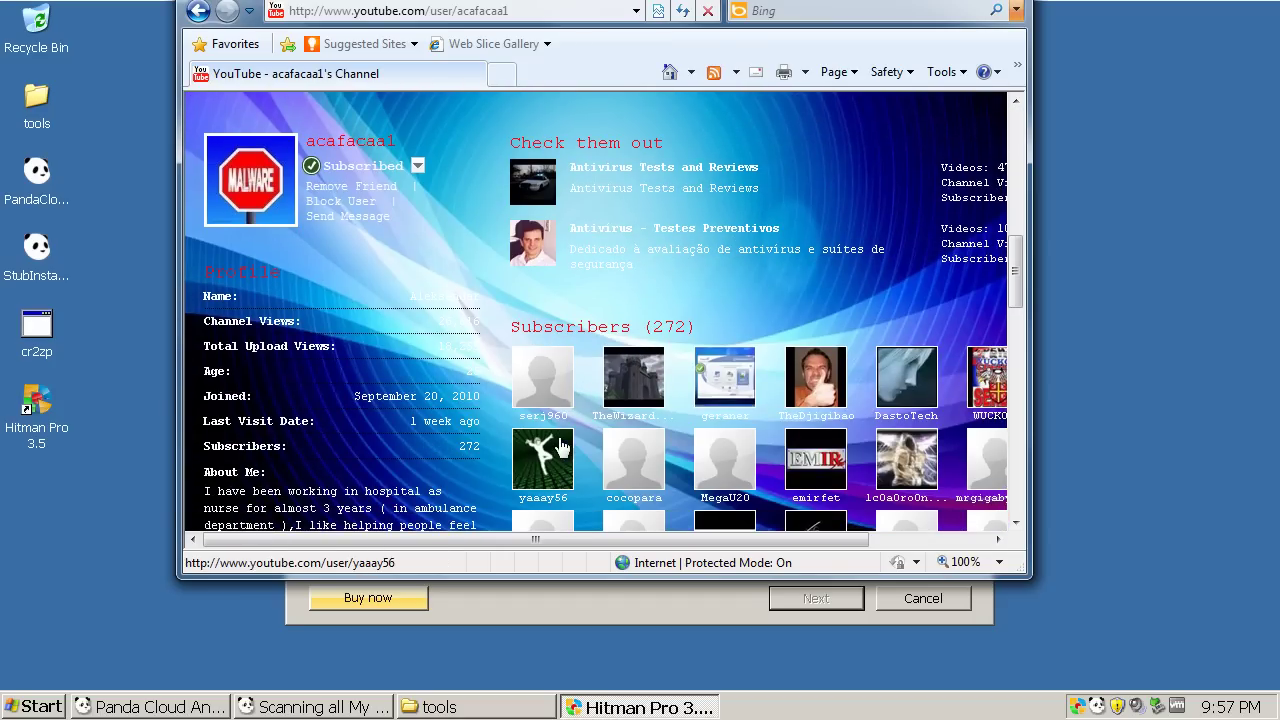
scroll(503, 372, down, 4)
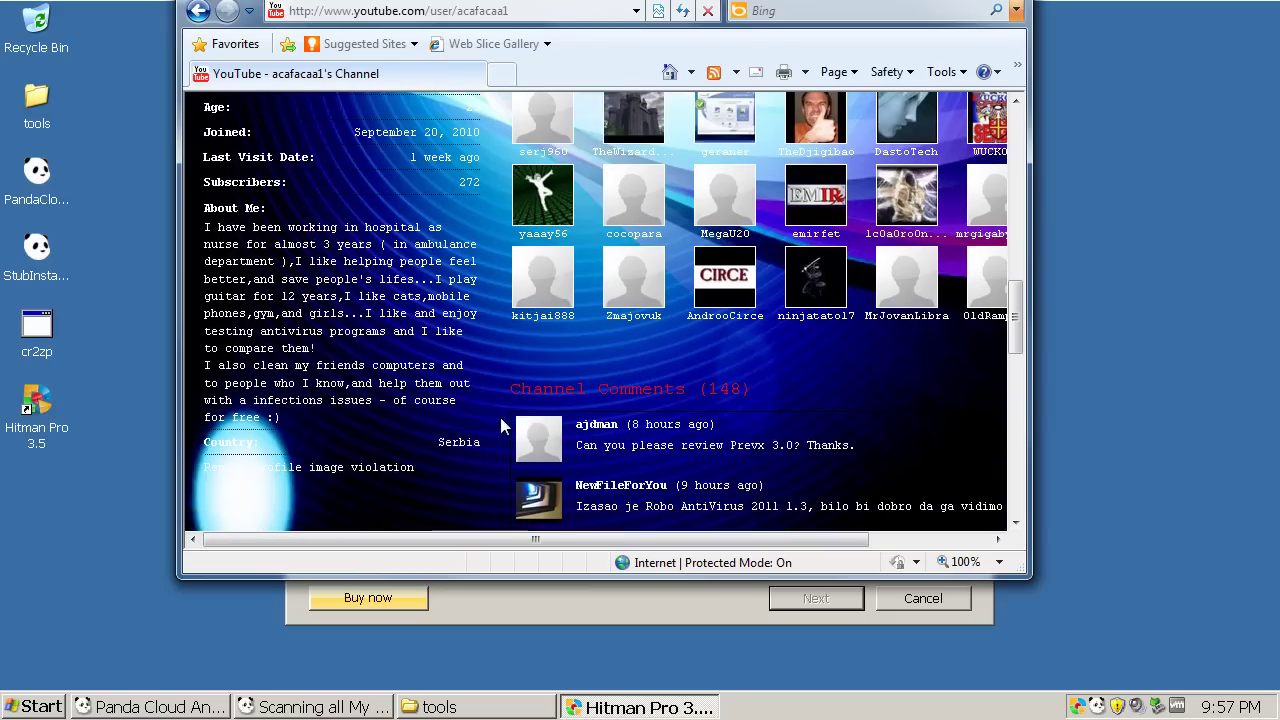
scroll(474, 365, up, 10)
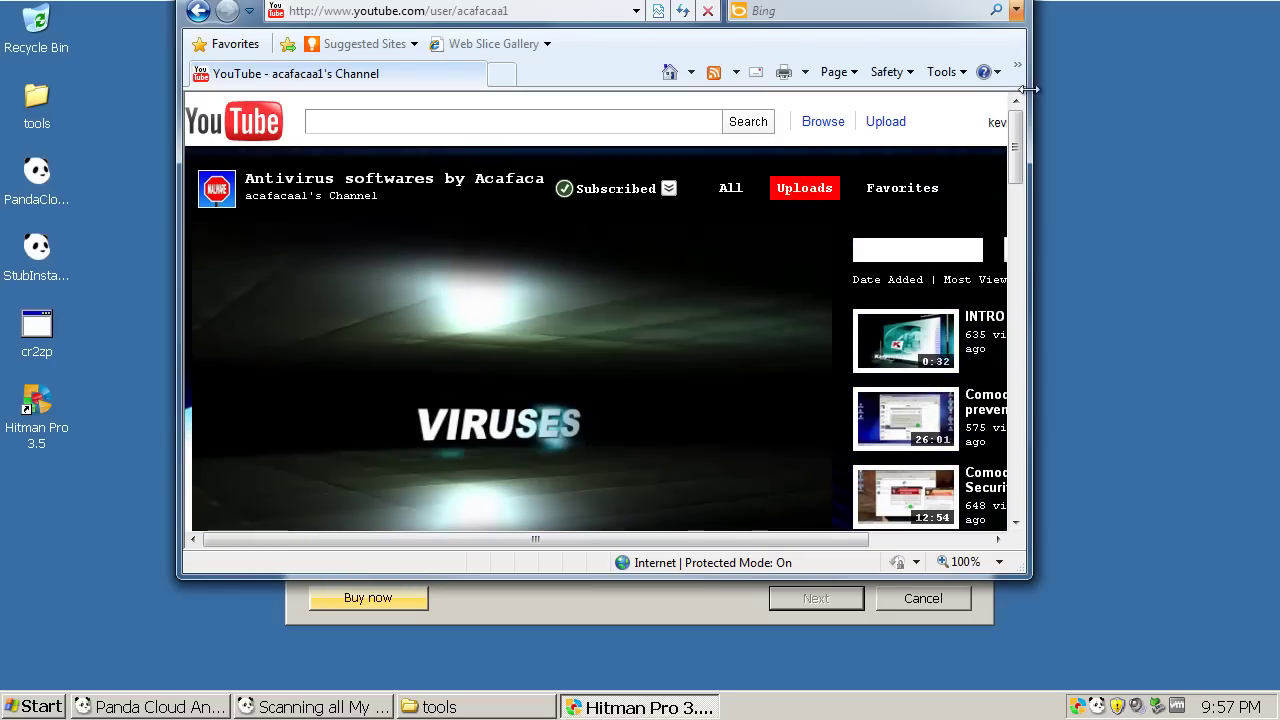
Open the signed-in account's own channel and highlight the Acafaca entry under Check them out
drag(616, 540, 736, 540)
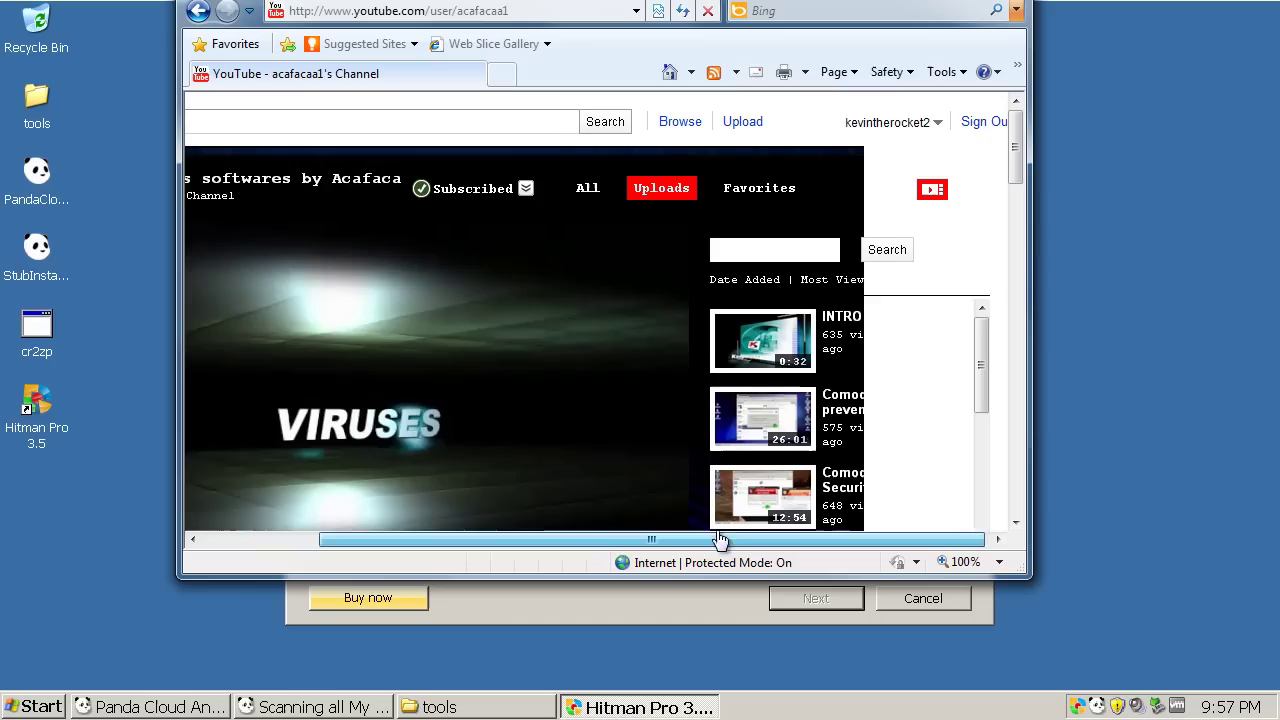
click(888, 122)
click(800, 150)
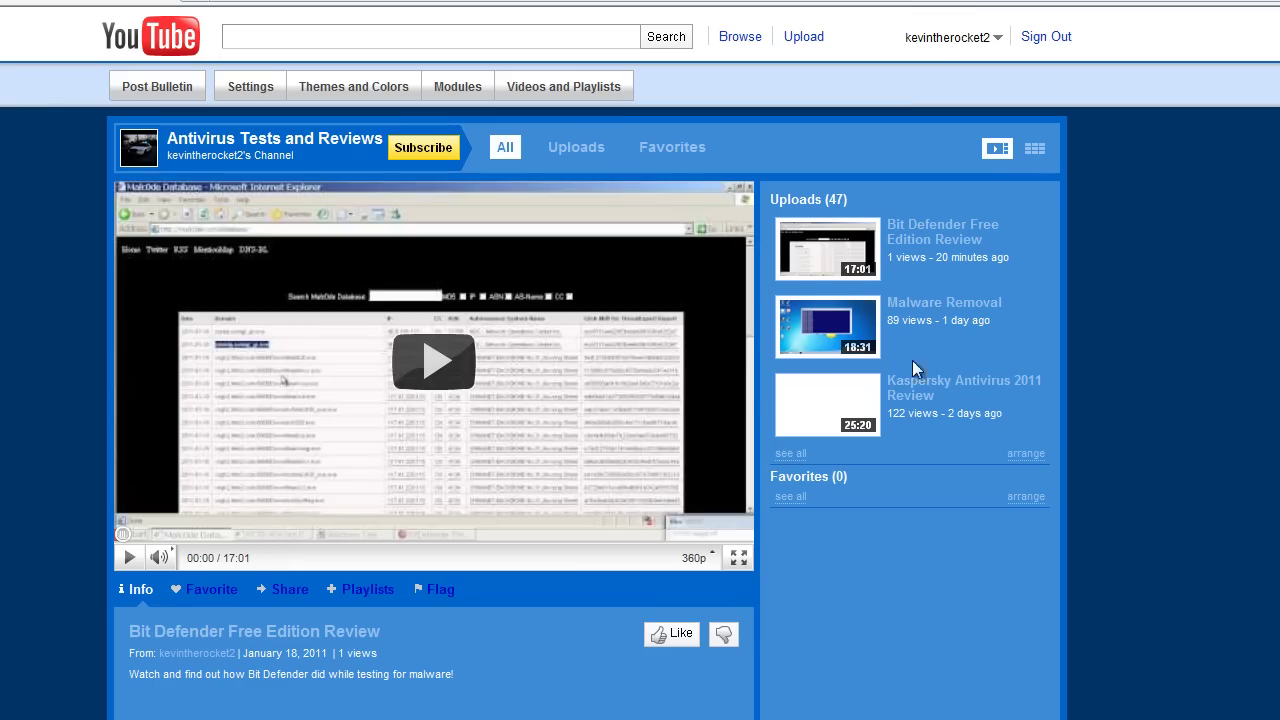
scroll(758, 400, down, 6)
scroll(750, 400, up, 2)
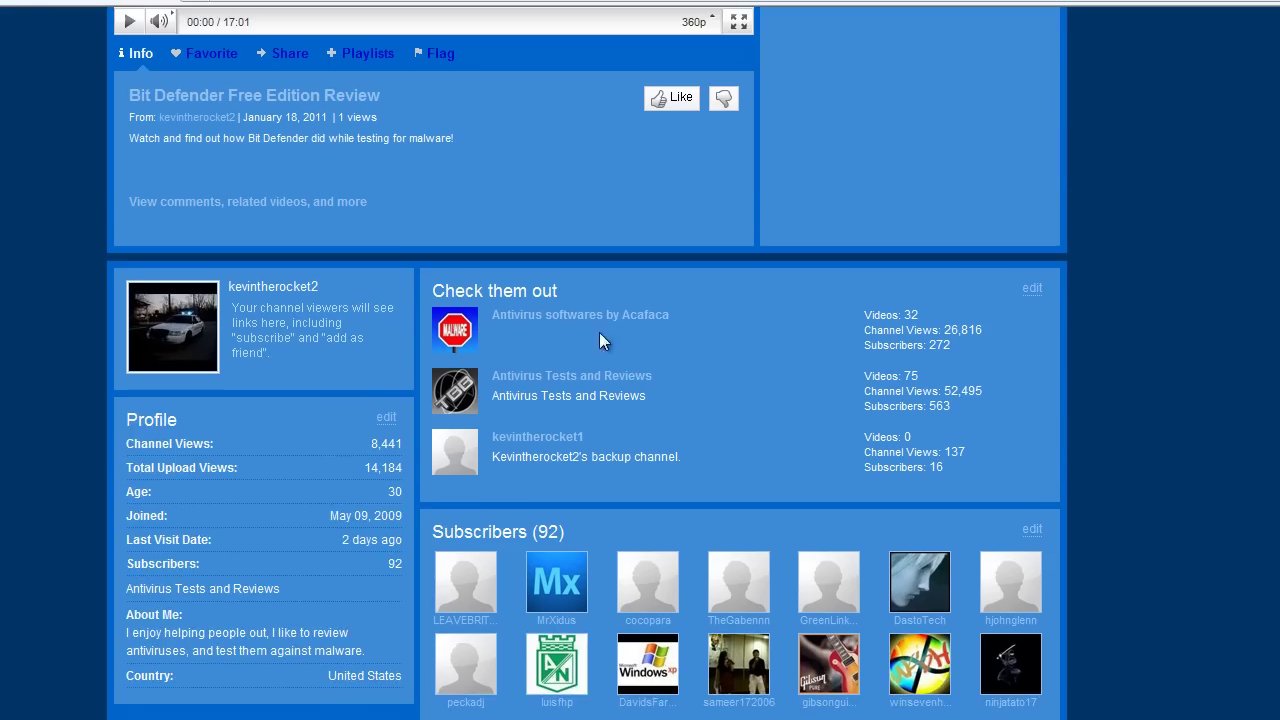
drag(557, 291, 482, 290)
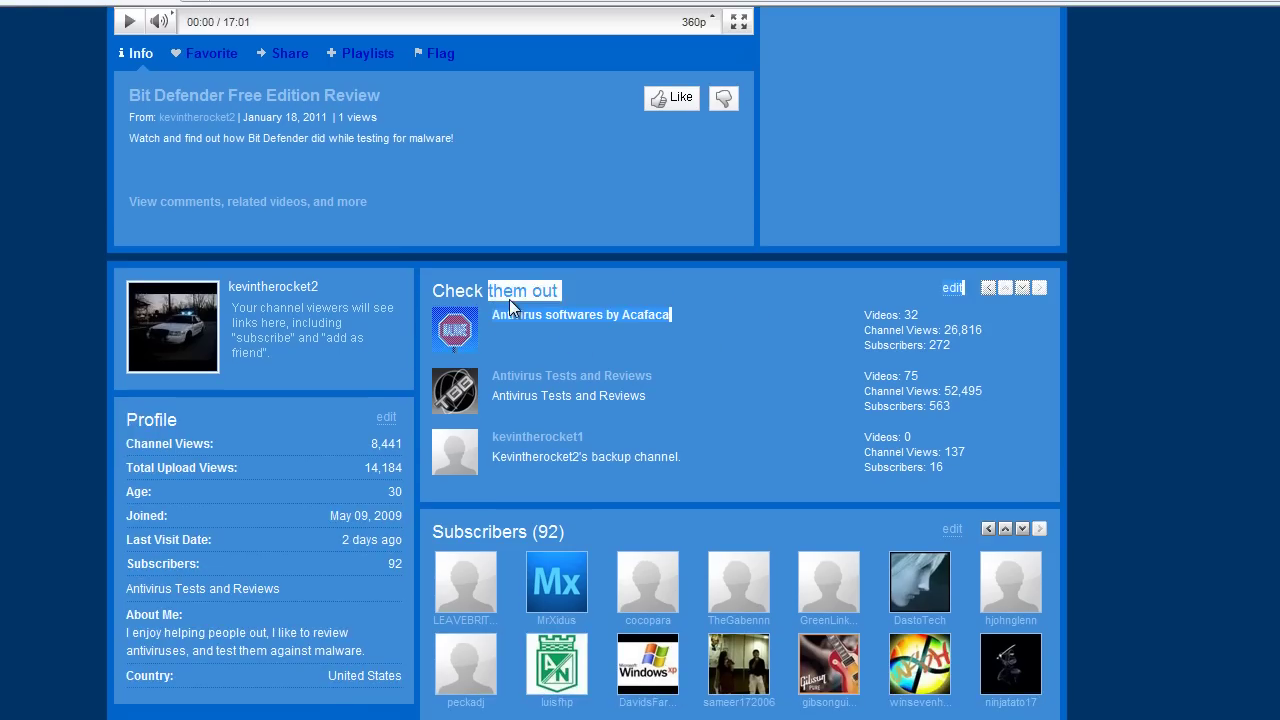
scroll(754, 401, up, 2)
scroll(754, 400, up, 2)
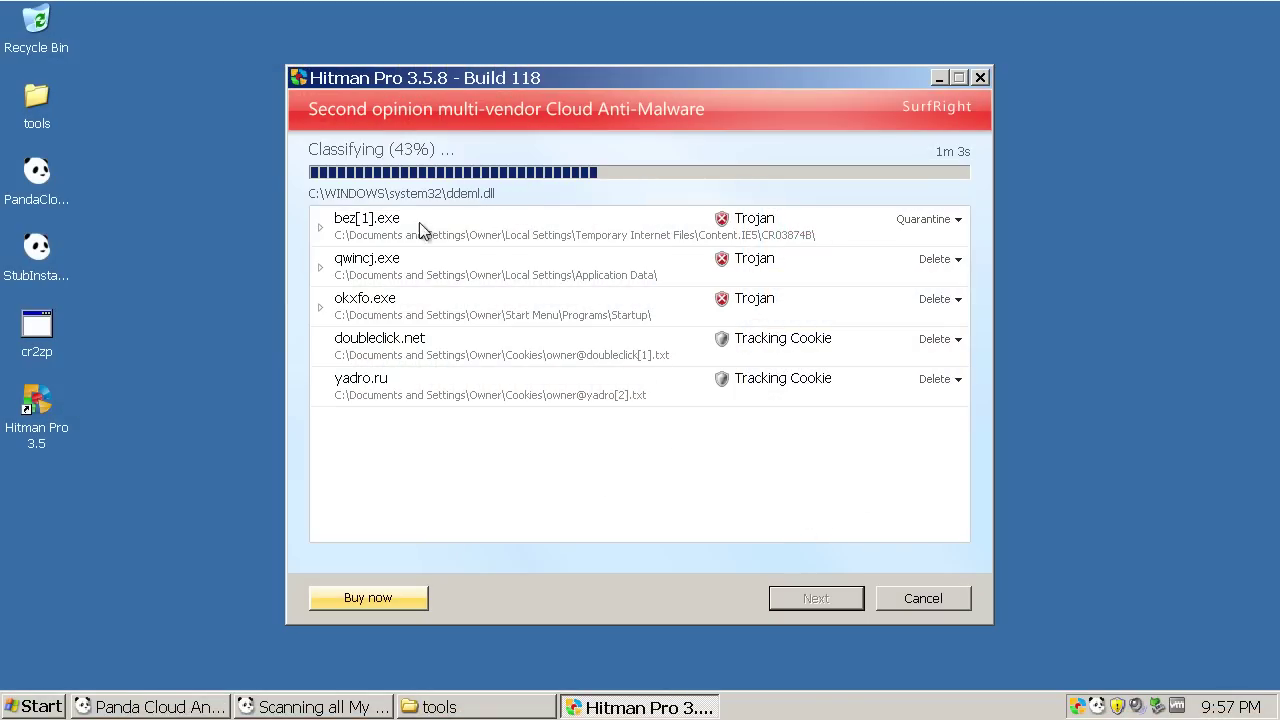
Minimize Hitman Pro, open Panda's Not Neutralized scan results, and widen the Location column to read the infected file's full path
drag(440, 79, 648, 120)
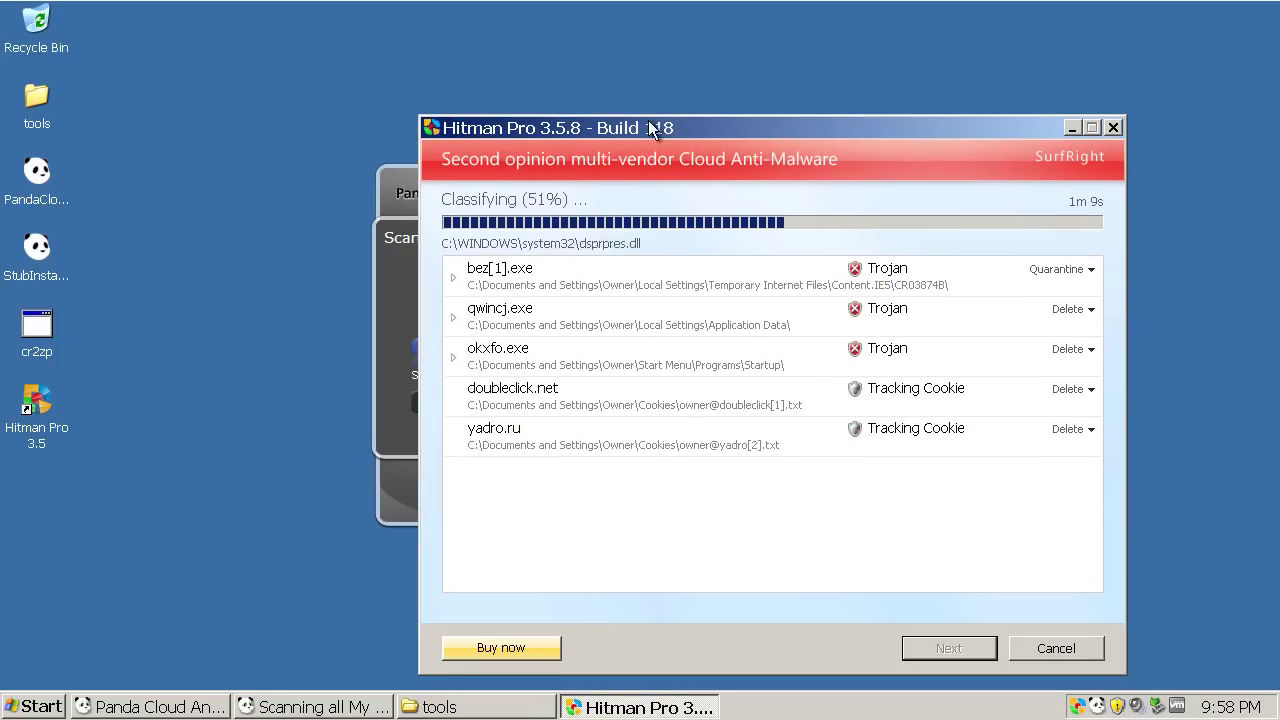
click(1079, 96)
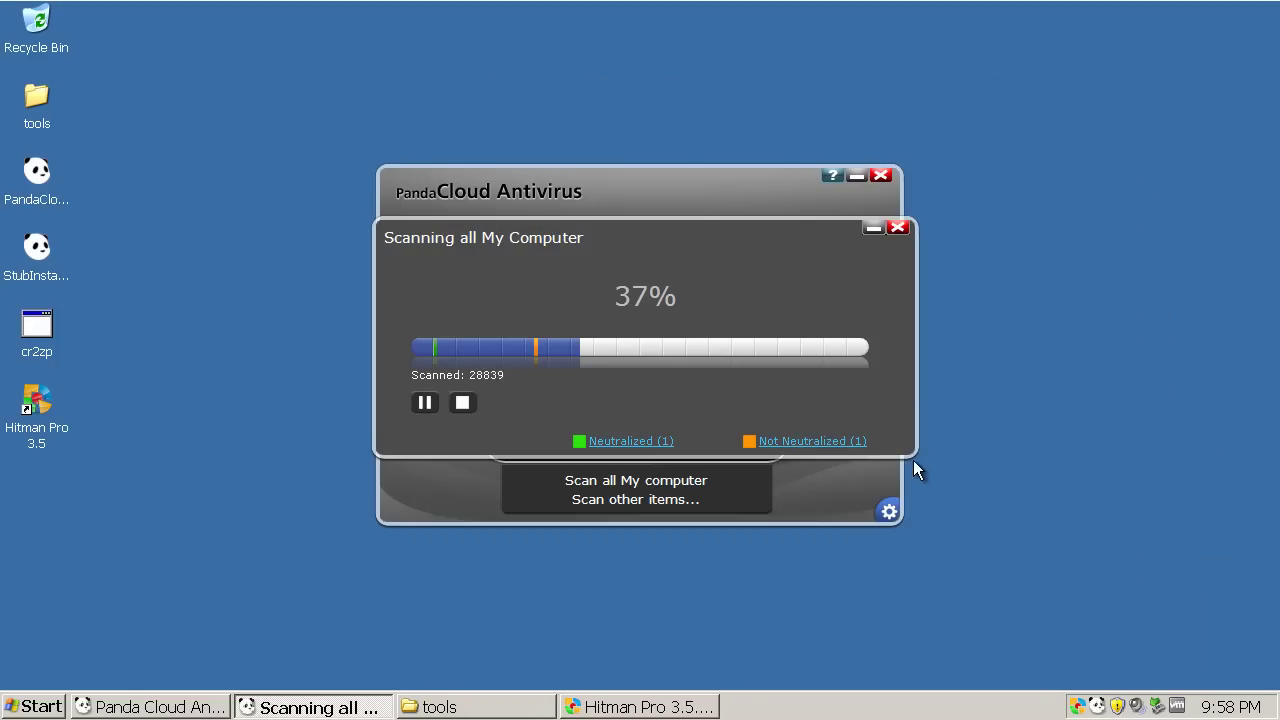
click(825, 440)
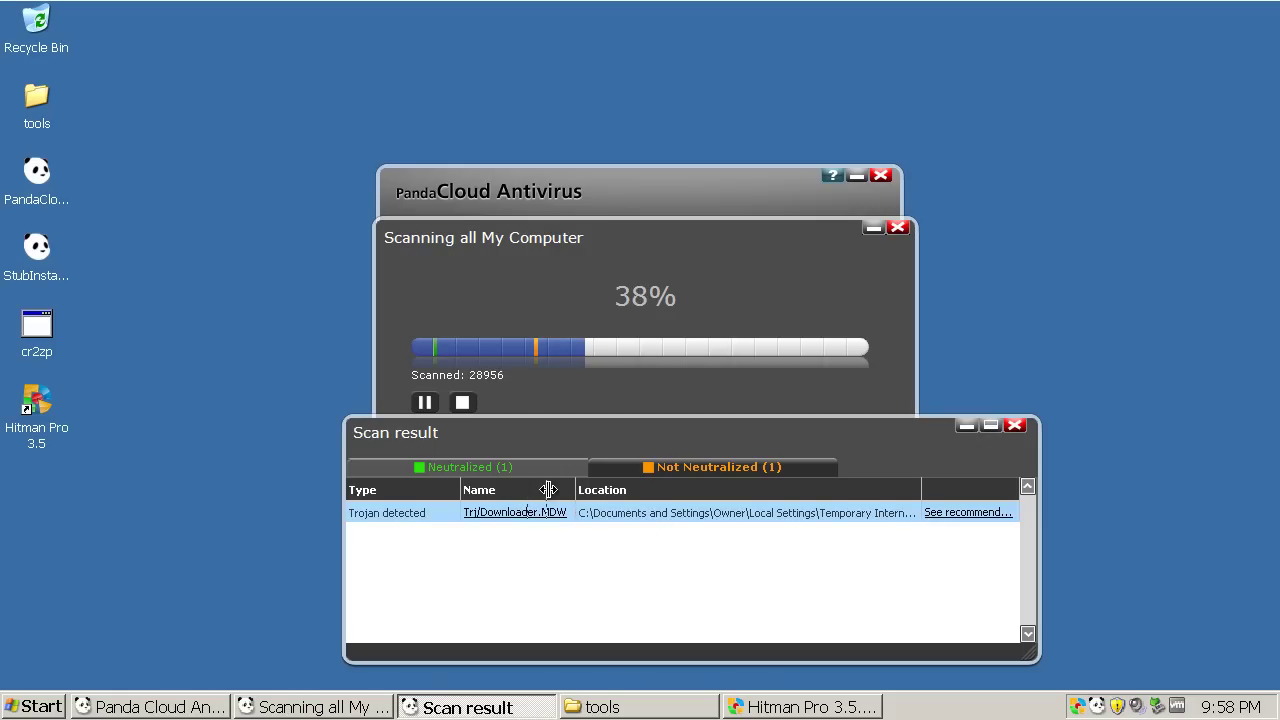
drag(566, 490, 554, 490)
drag(907, 492, 1010, 500)
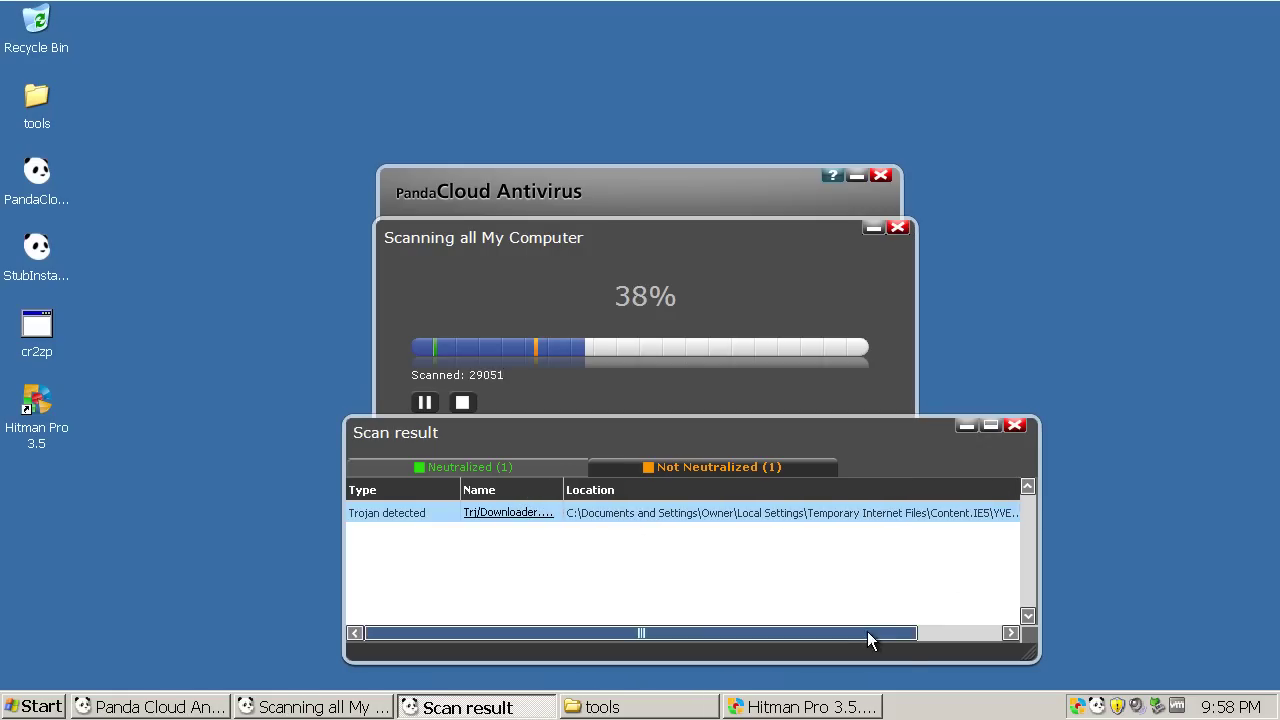
drag(867, 633, 971, 634)
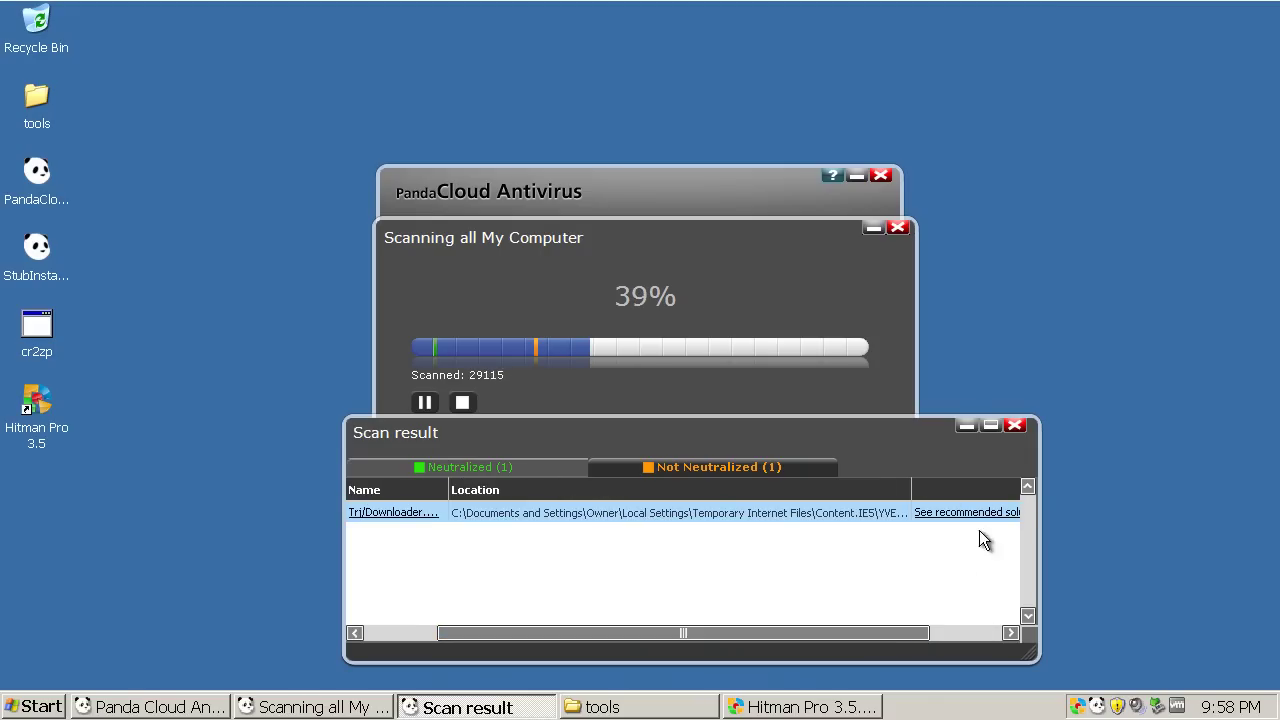
drag(911, 489, 959, 492)
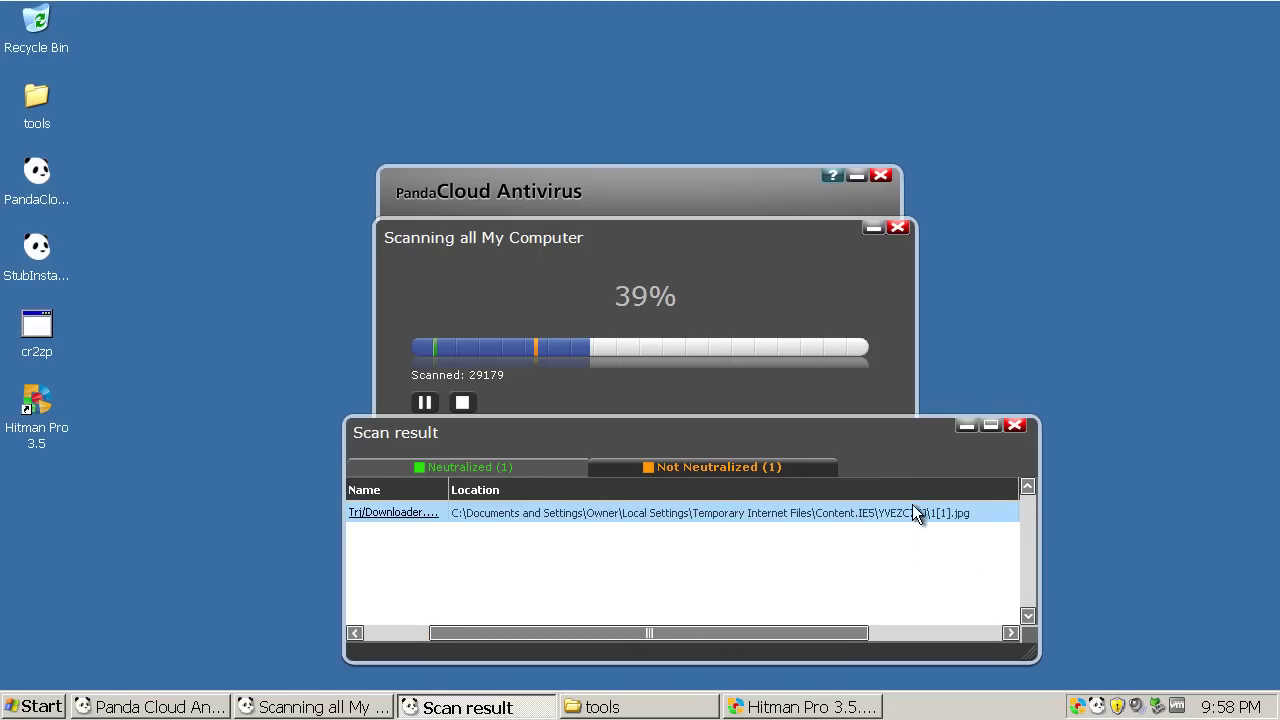
Compare Hitman Pro's detections with Panda's scan results, check Panda's Neutralized list, and close the results window
click(766, 705)
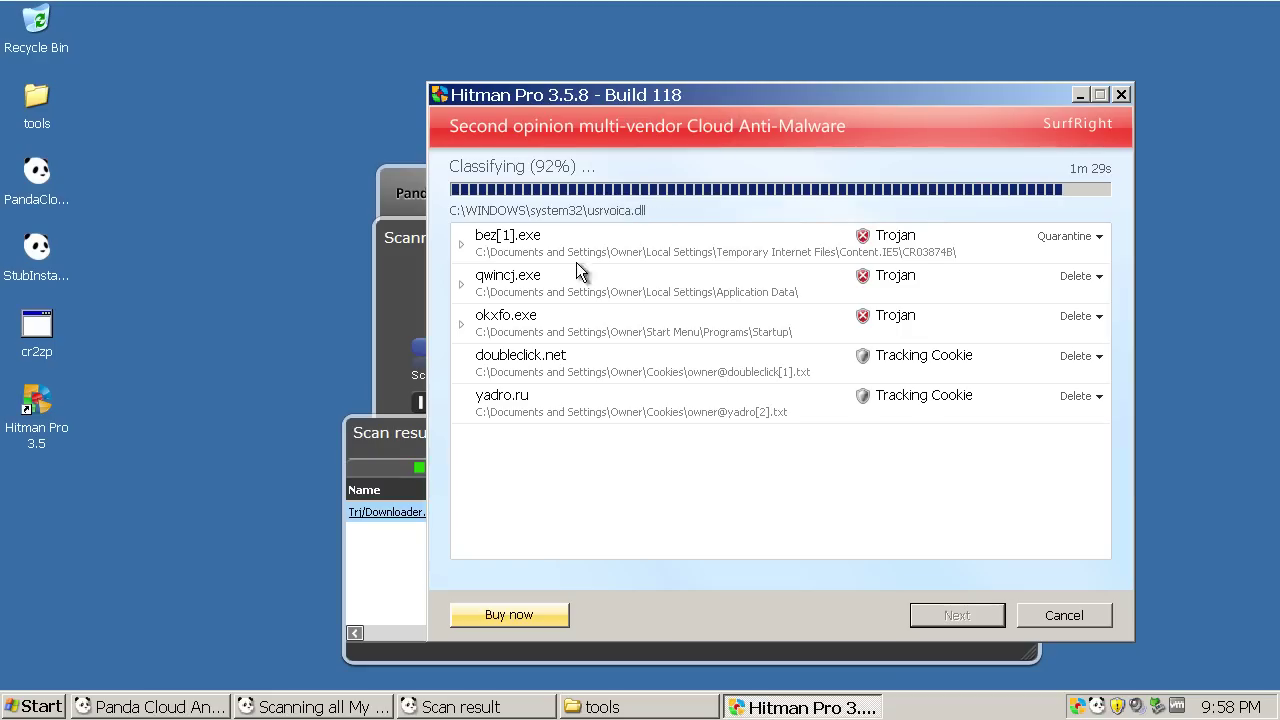
drag(423, 451, 451, 296)
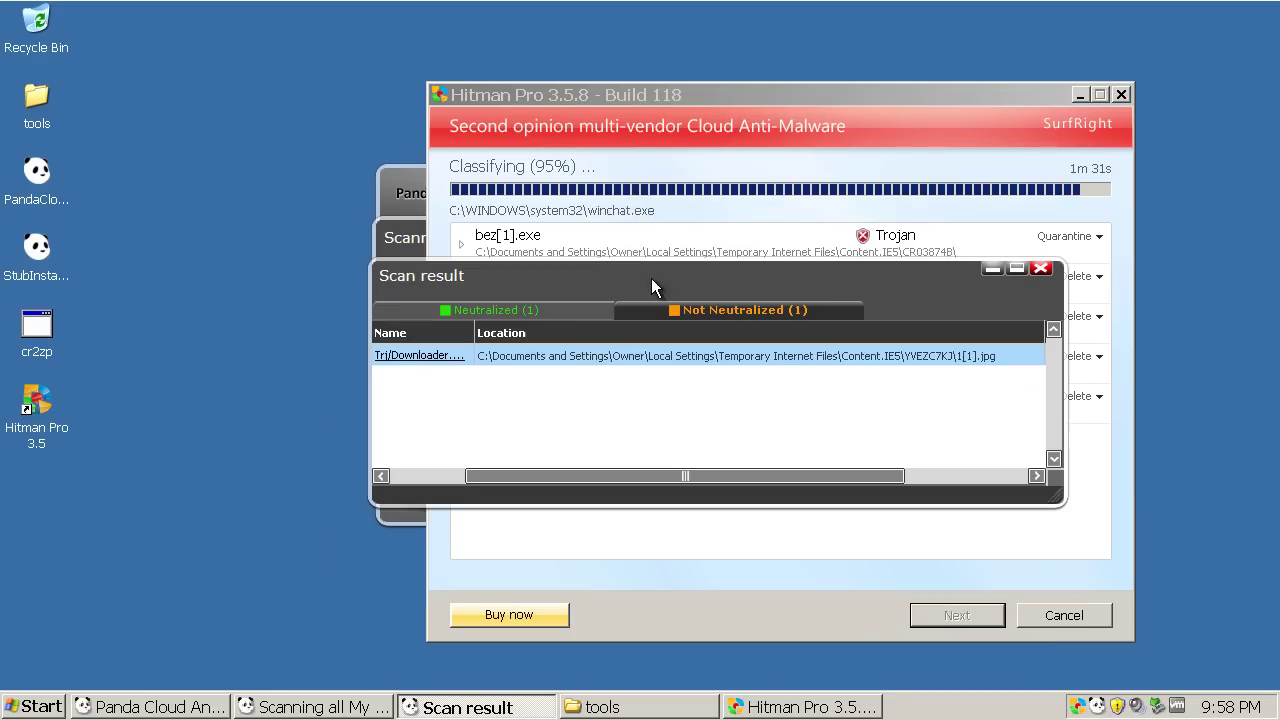
drag(1016, 98, 885, 73)
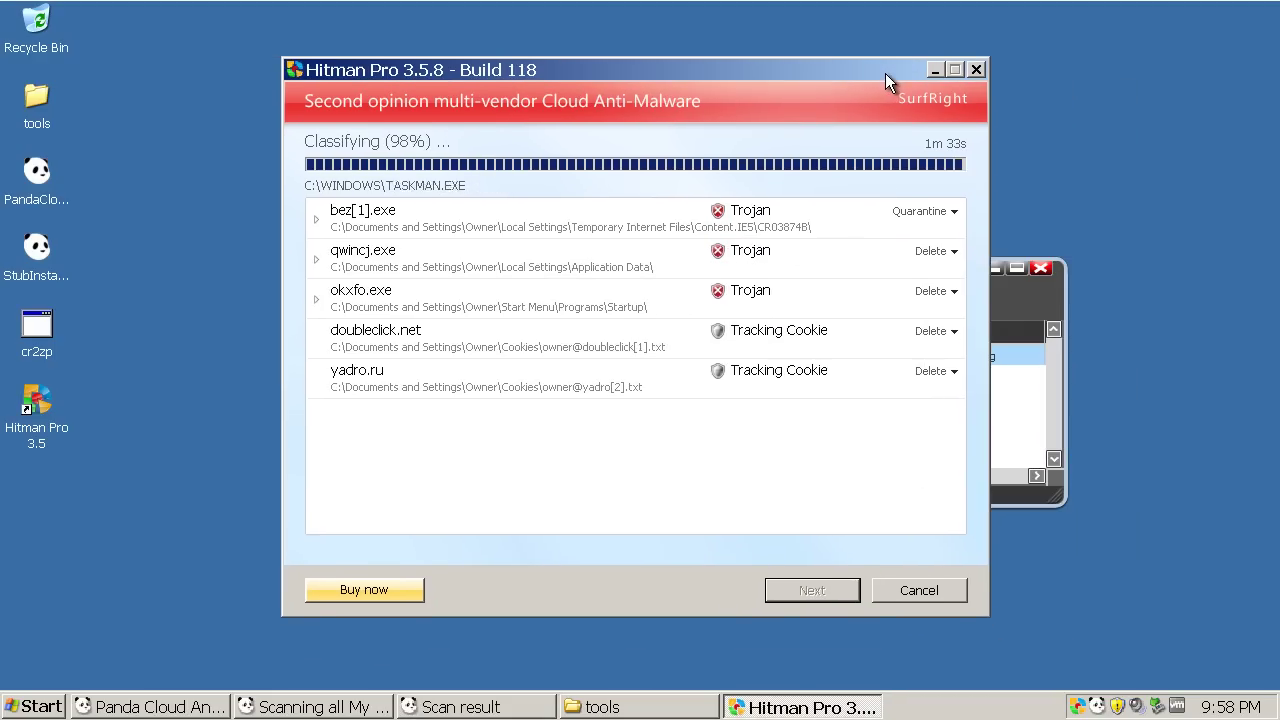
click(938, 61)
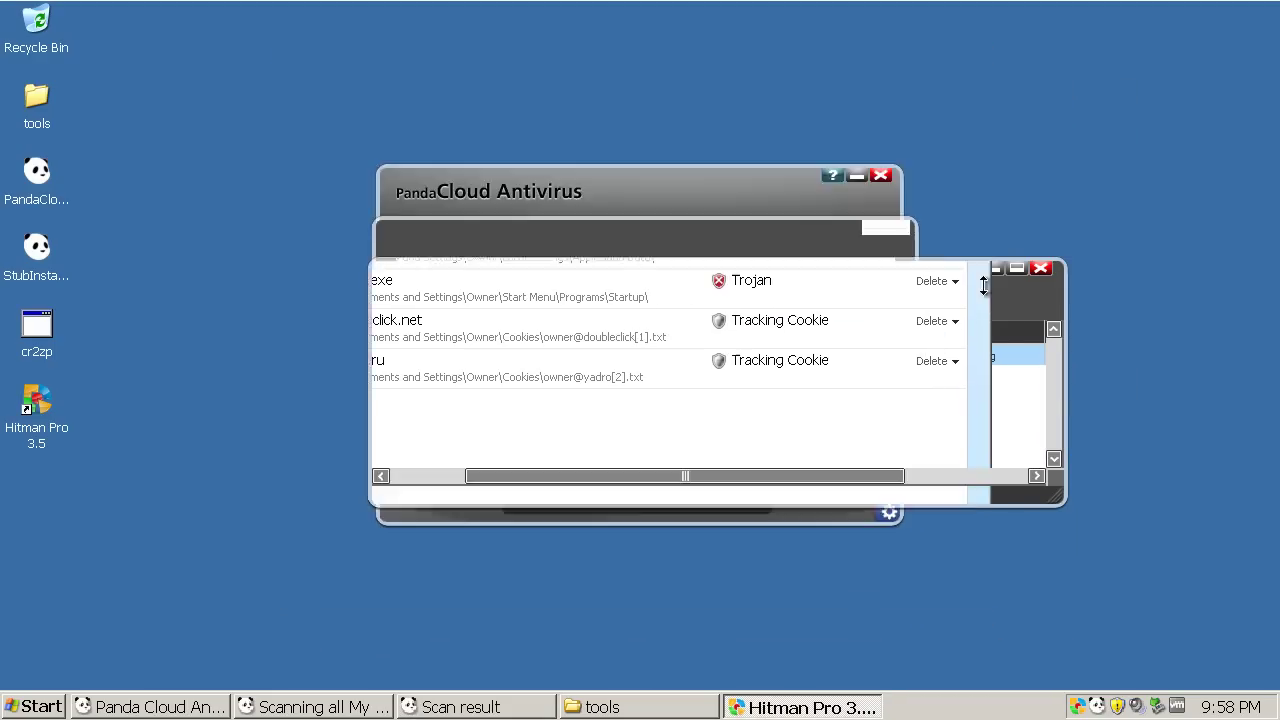
click(540, 310)
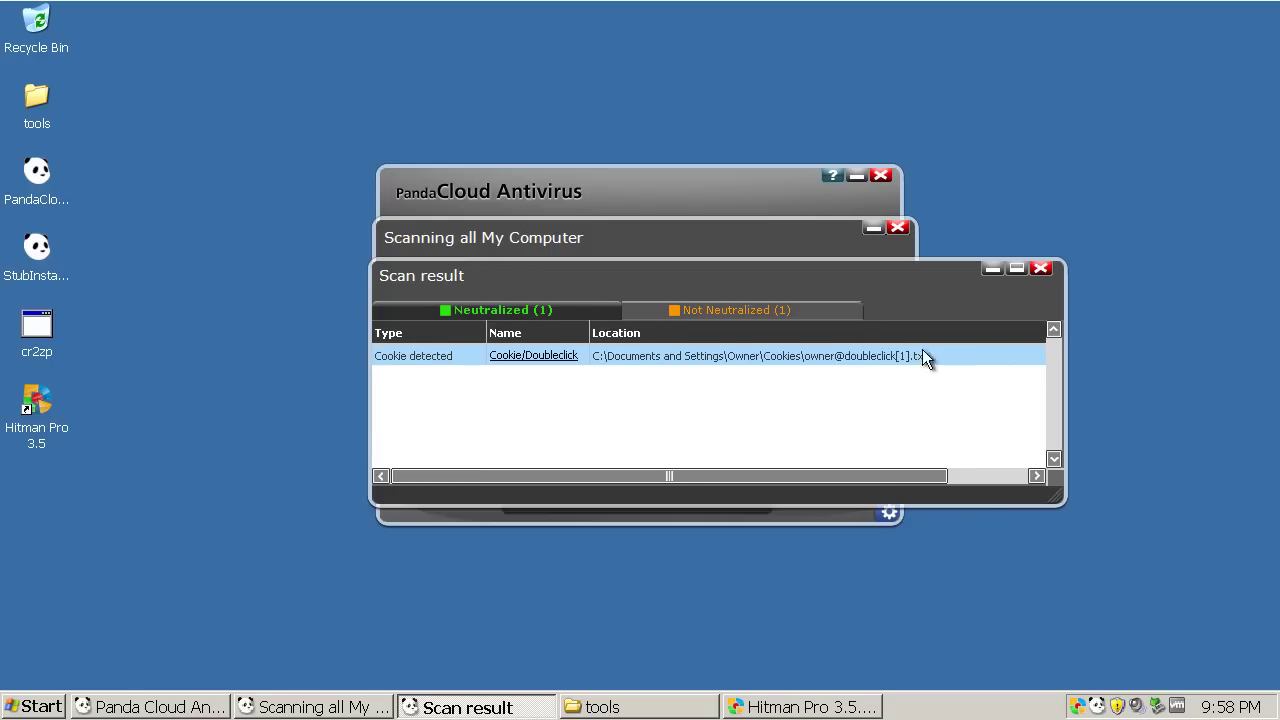
click(1040, 268)
mouse_move(733, 229)
mouse_down()
mouse_move(795, 239)
mouse_move(714, 203)
mouse_move(743, 217)
mouse_move(748, 239)
mouse_up()
drag(357, 140, 920, 565)
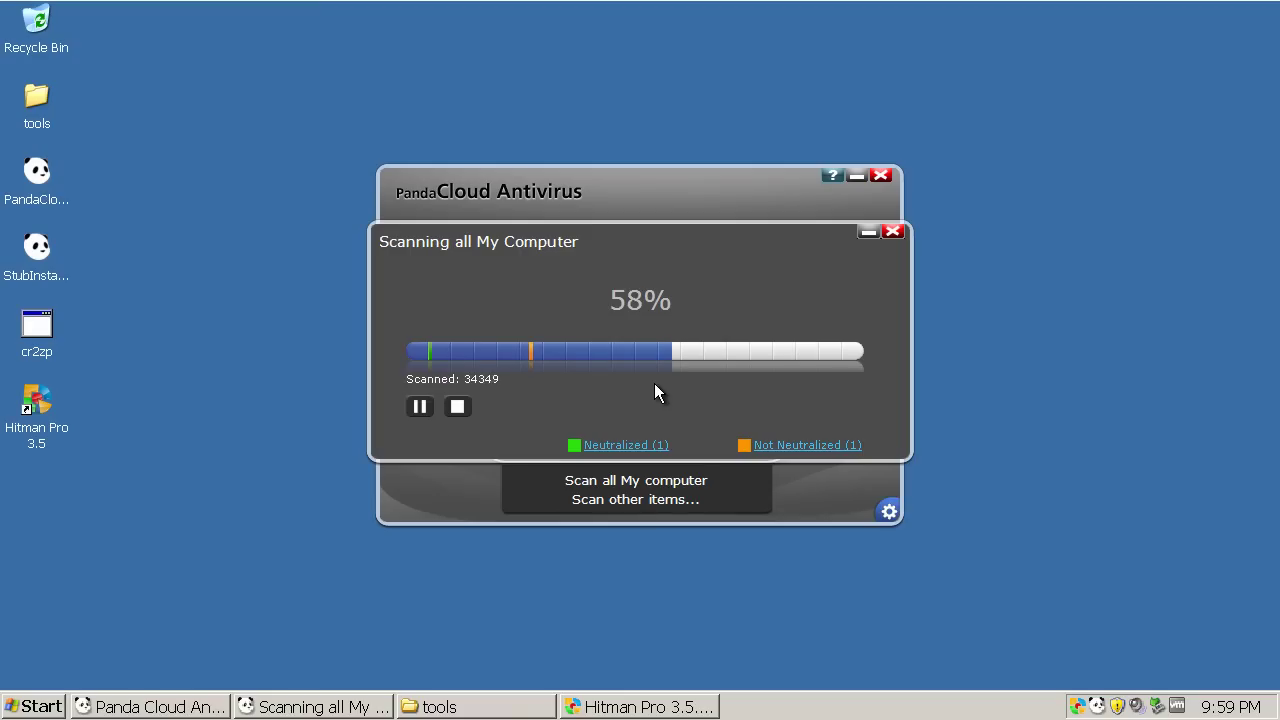
drag(361, 155, 924, 542)
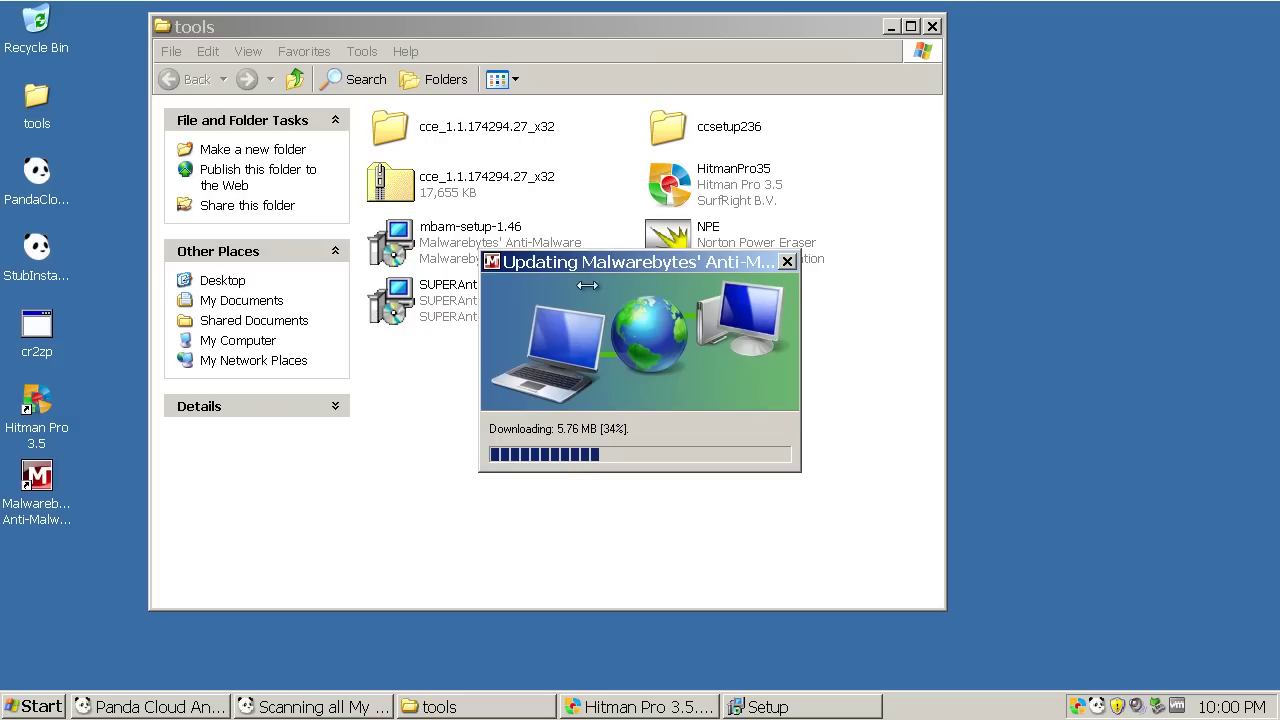
drag(610, 266, 553, 267)
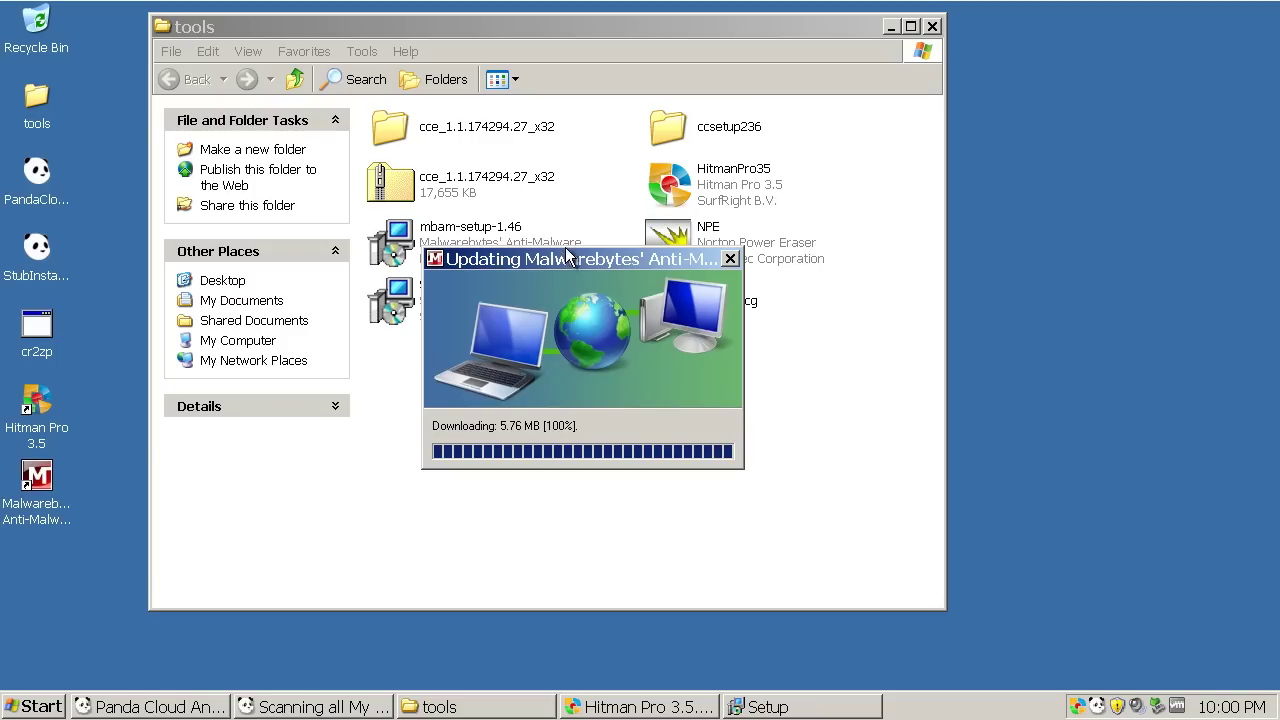
drag(538, 332, 645, 207)
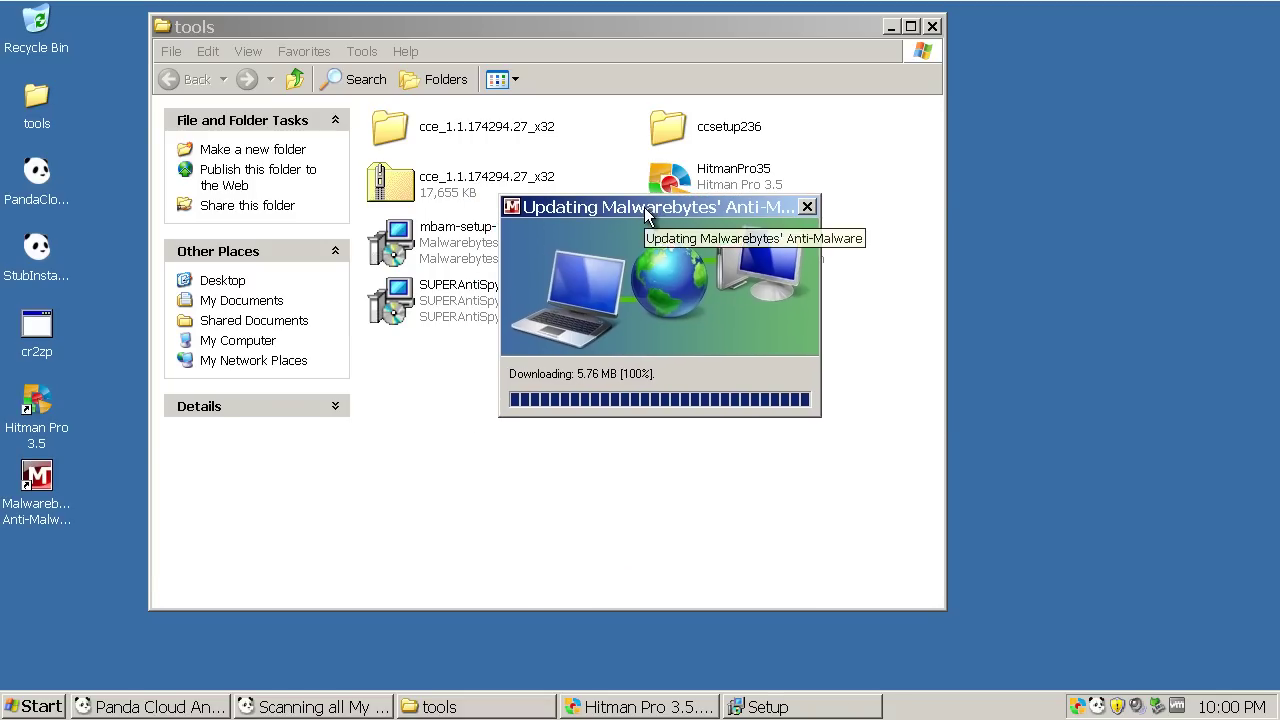
Acknowledge the finished Malwarebytes update, start a quick scan, and minimize Malwarebytes and the tools folder
click(643, 407)
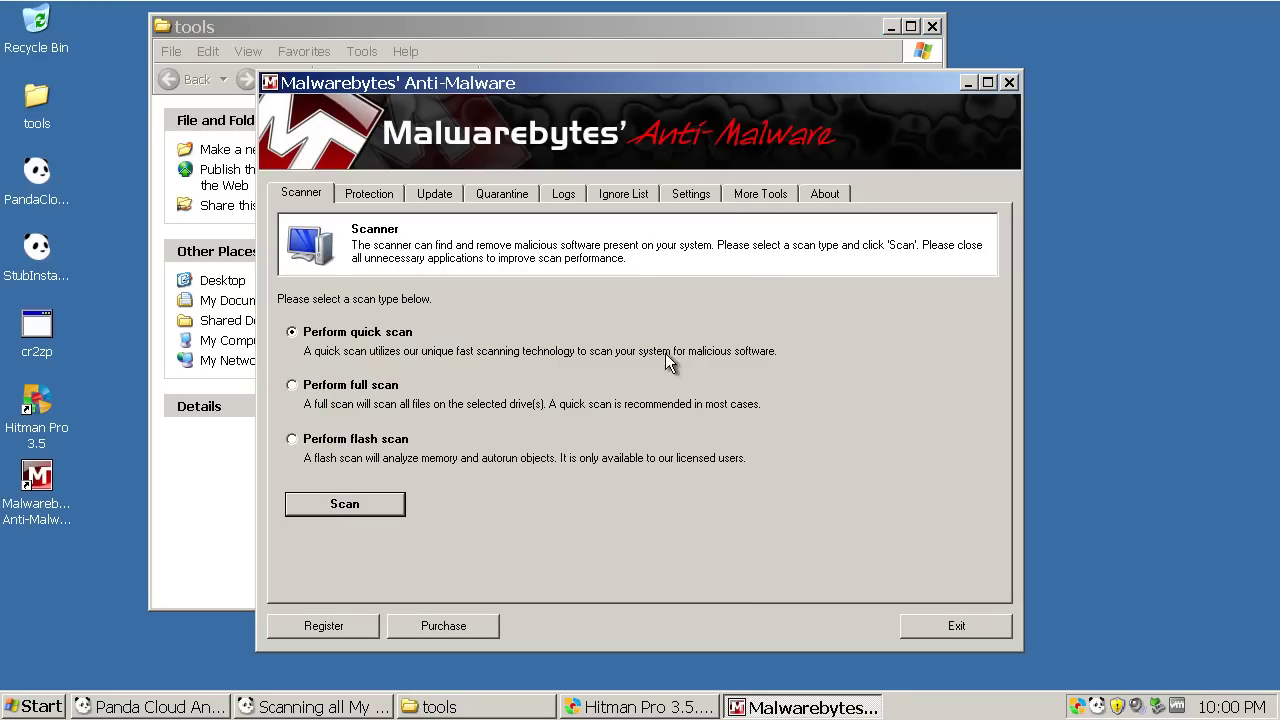
click(356, 511)
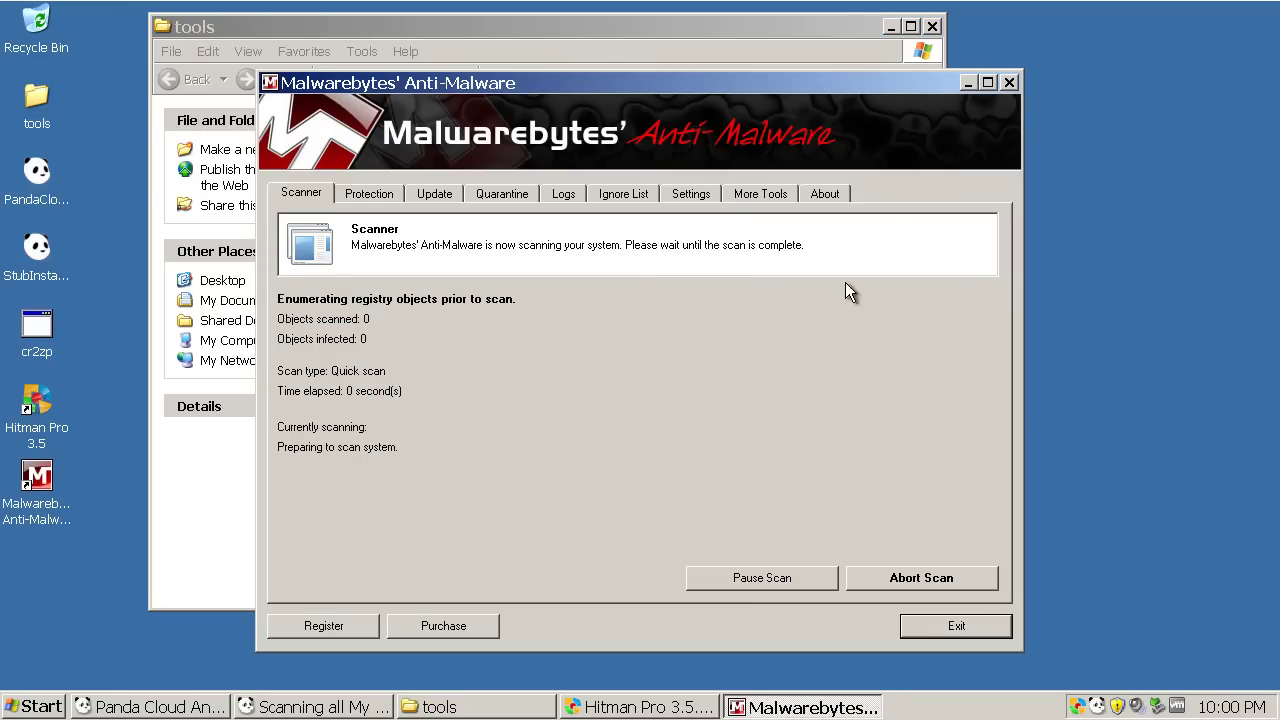
click(966, 82)
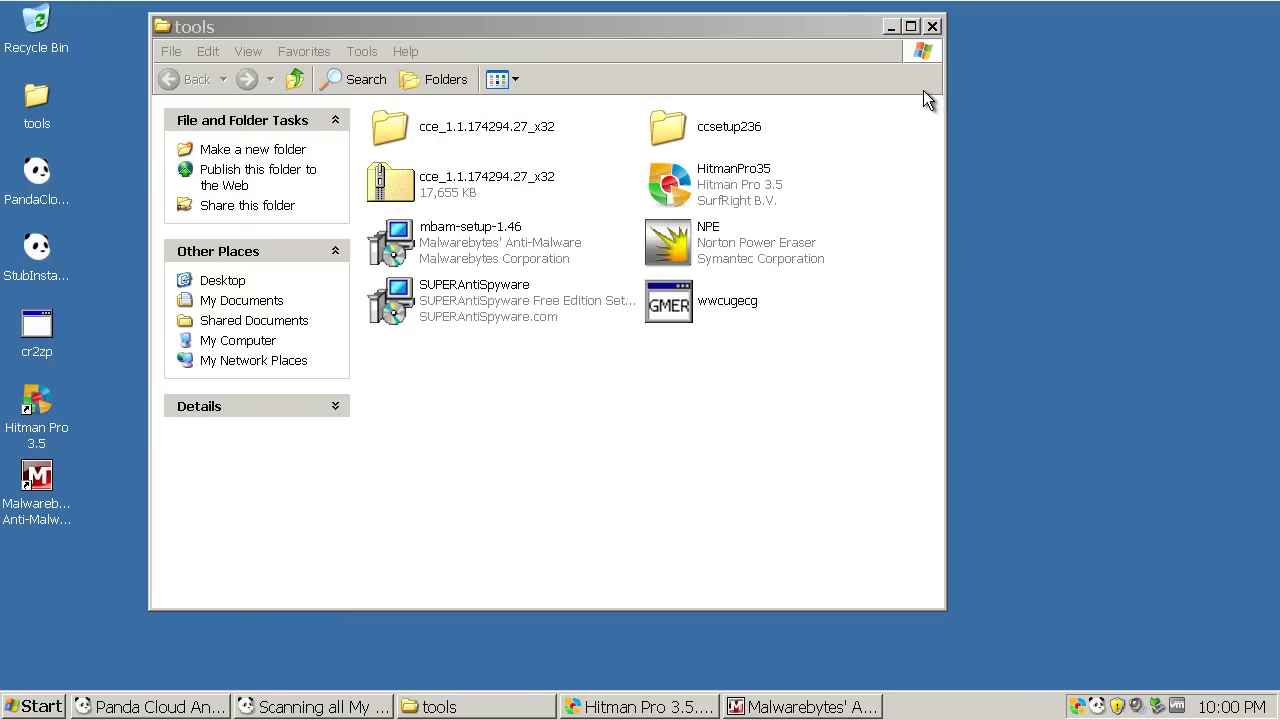
click(890, 27)
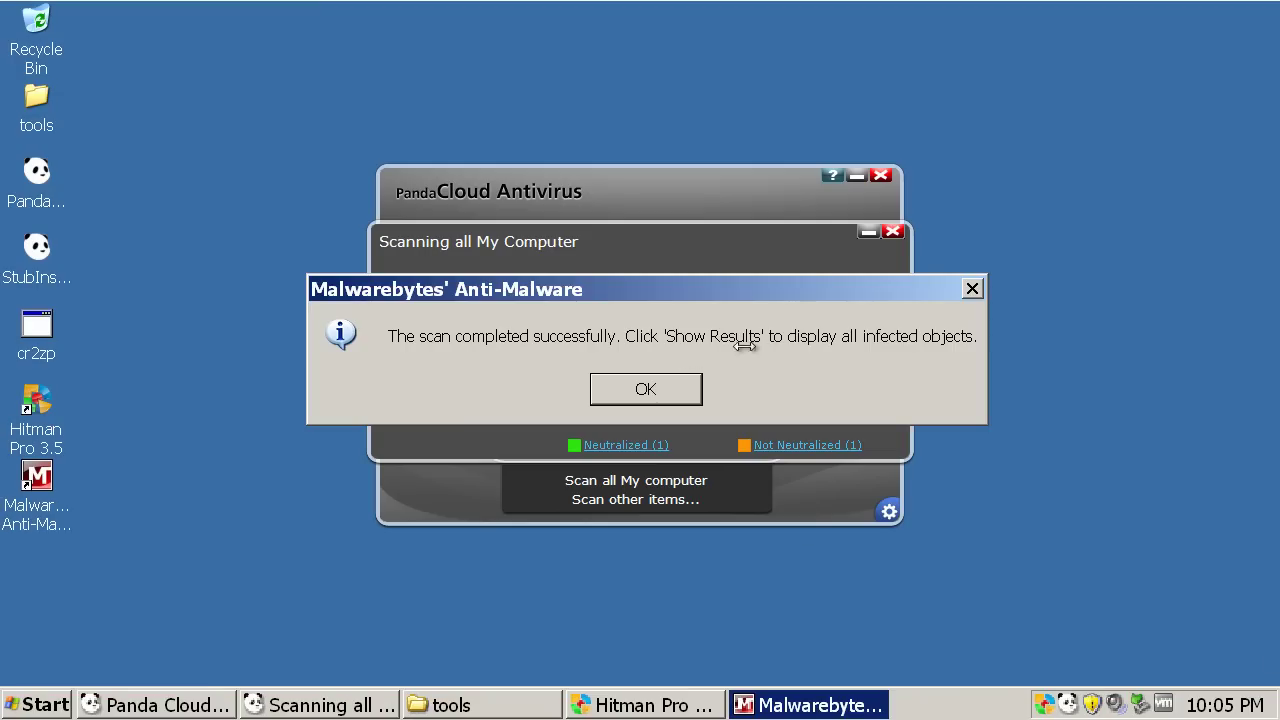
Show the Malwarebytes scan results and widen the Item column to read the full registry path of the detection
click(652, 391)
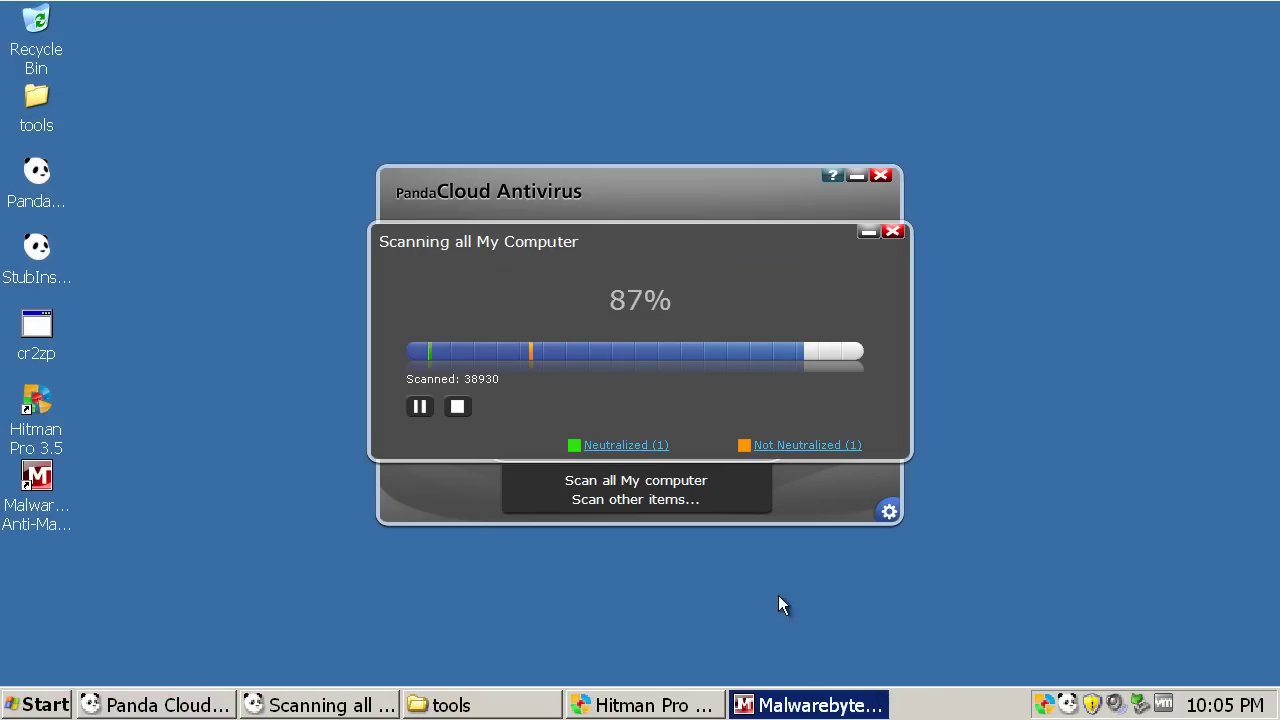
click(663, 703)
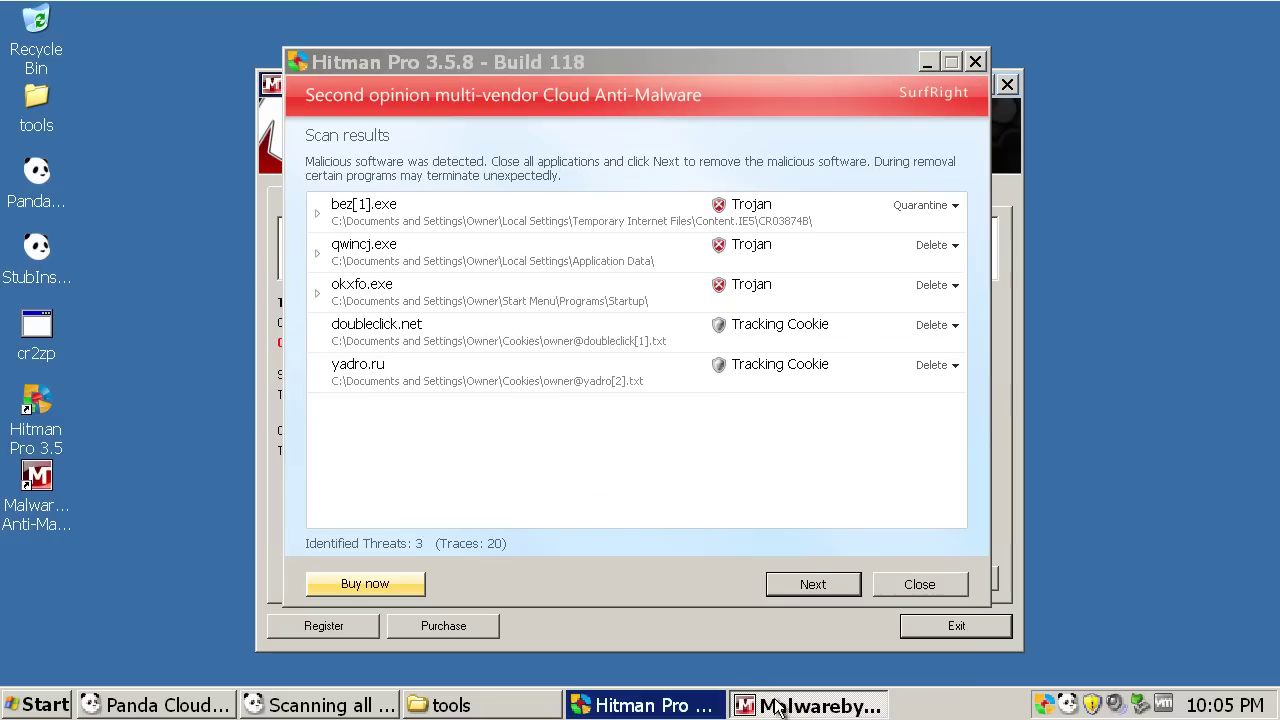
click(789, 706)
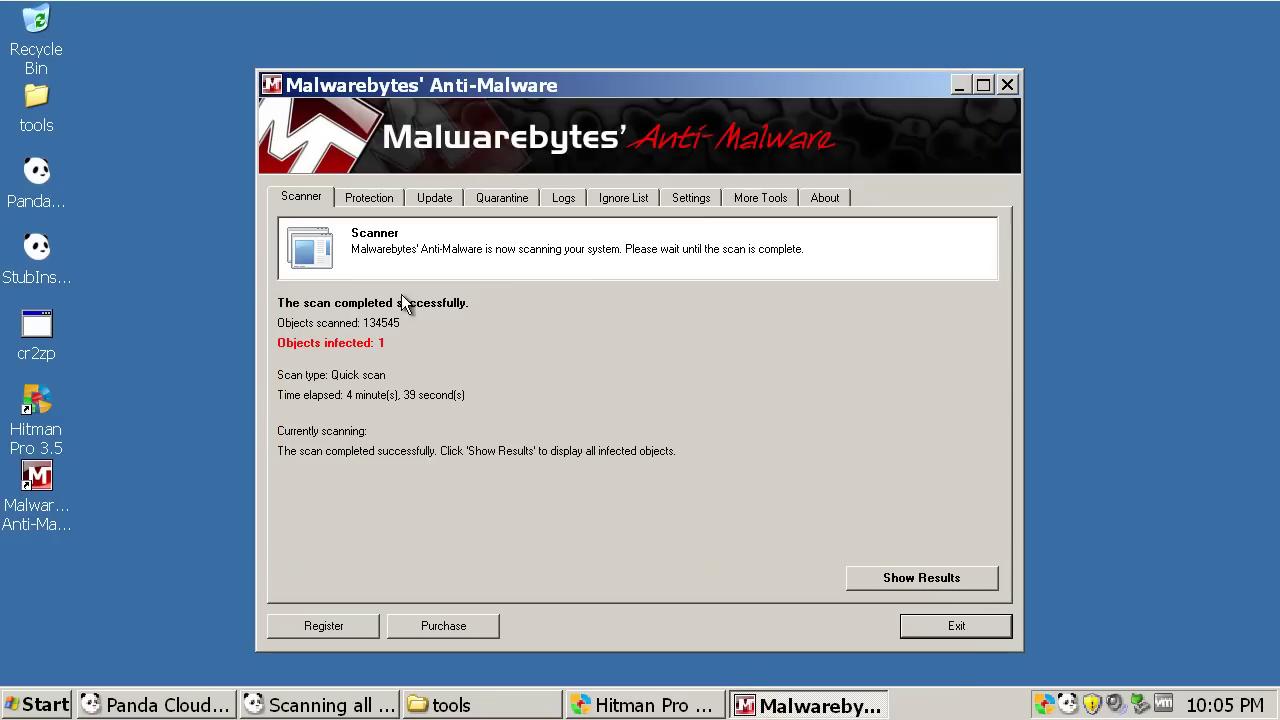
click(928, 577)
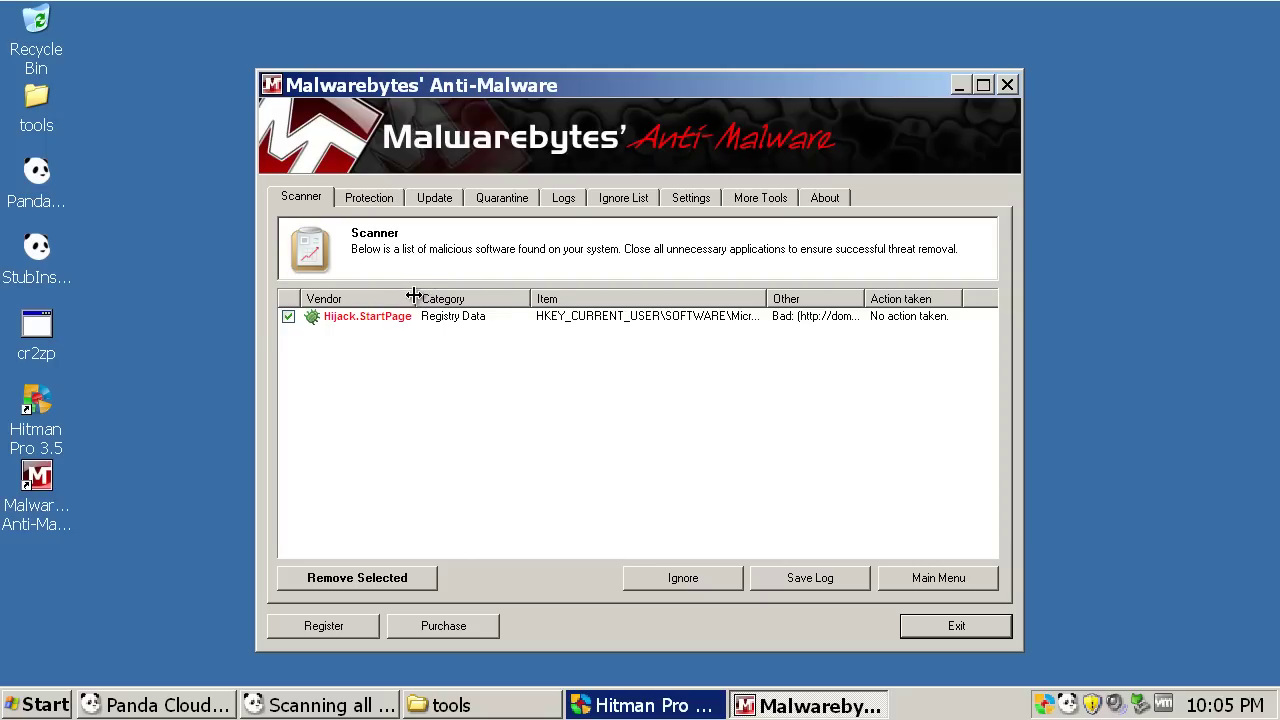
drag(413, 297, 404, 297)
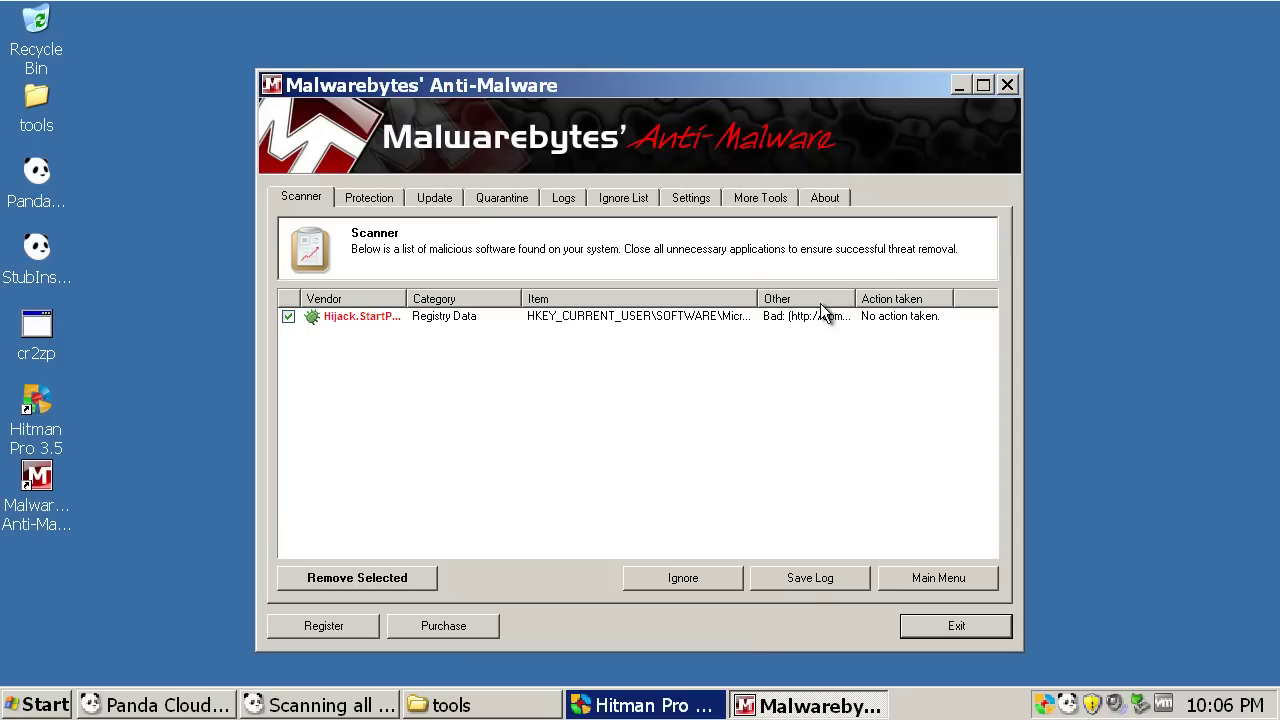
drag(753, 292, 970, 330)
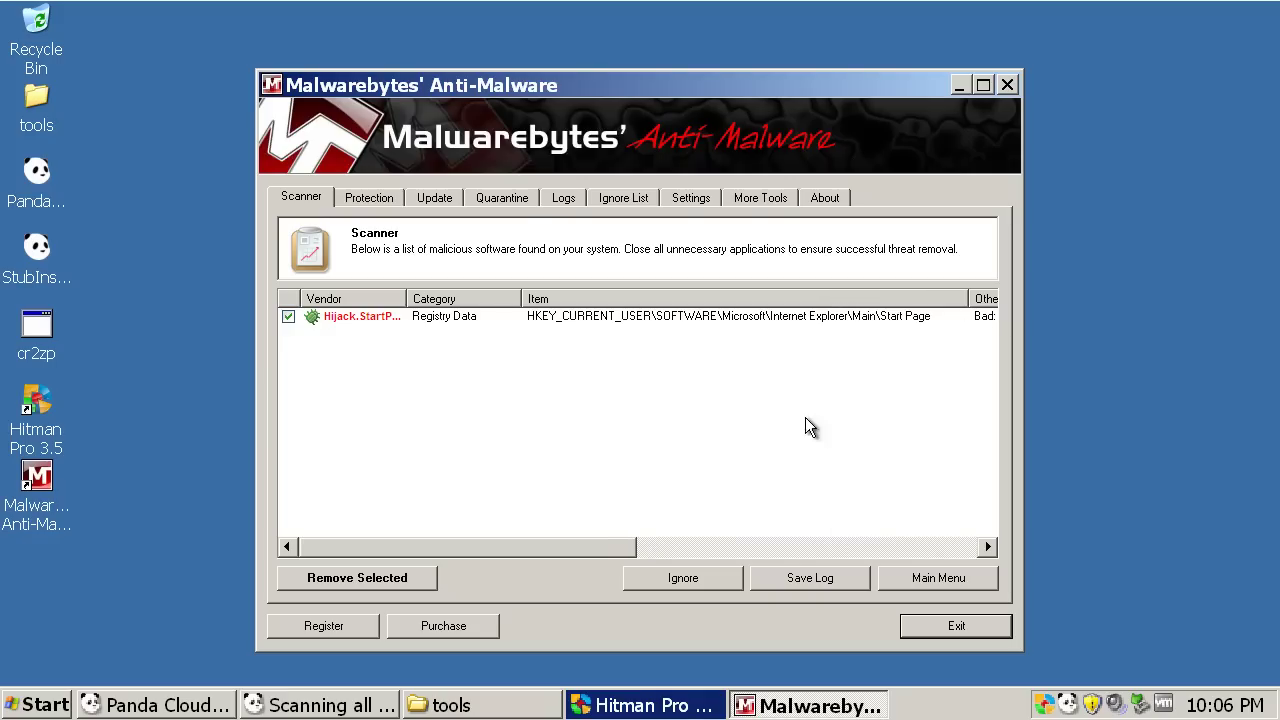
drag(600, 549, 300, 471)
drag(675, 117, 670, 47)
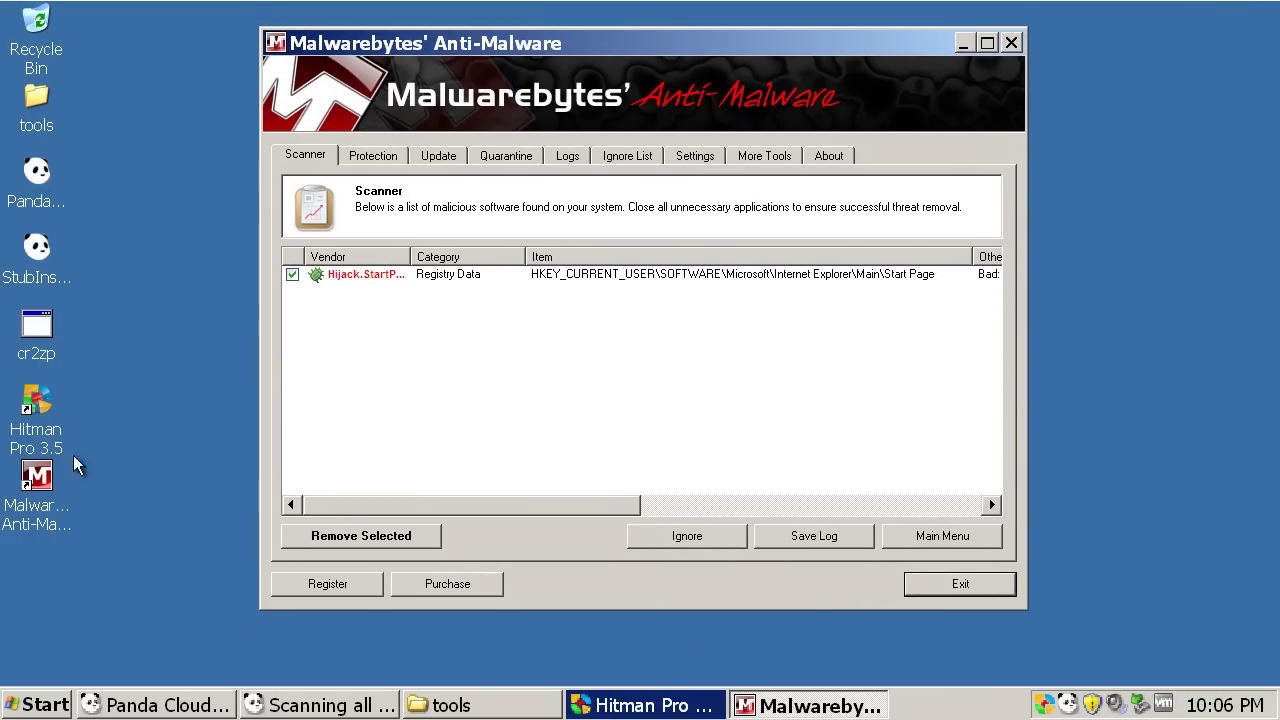
Exit Malwarebytes without removing the detected Hijack.StartPage item
click(250, 5)
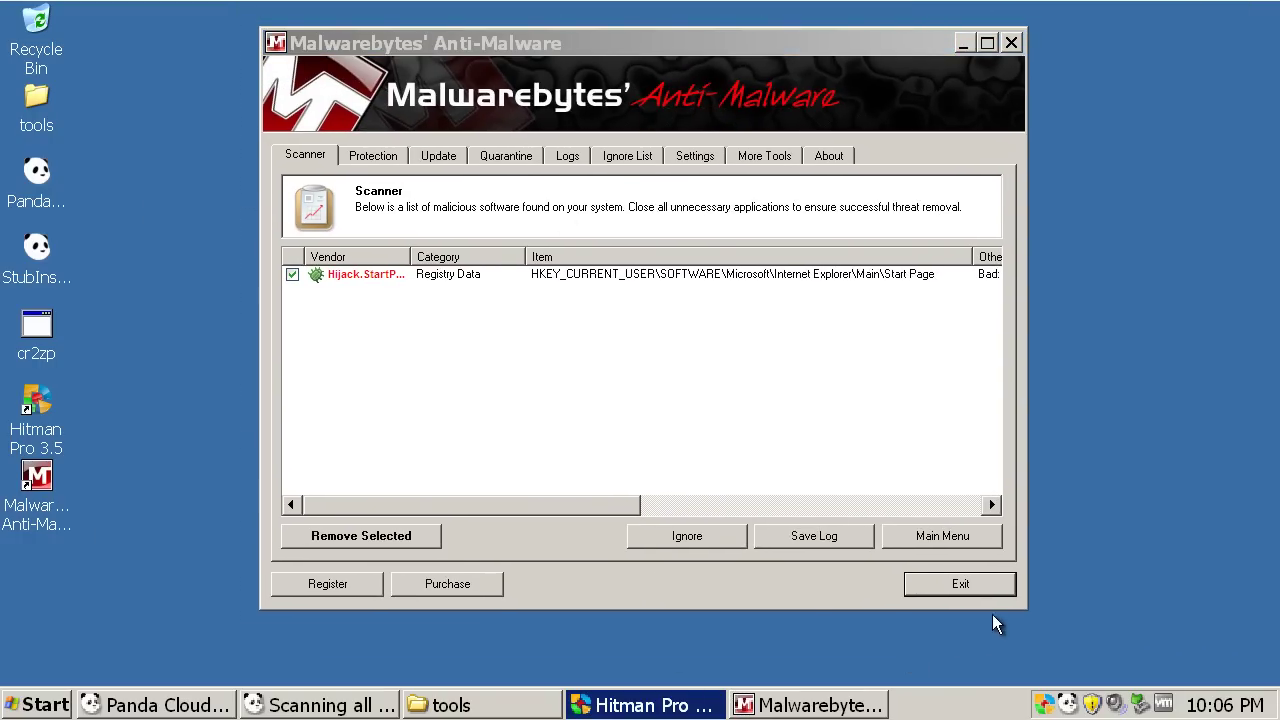
click(981, 590)
click(598, 406)
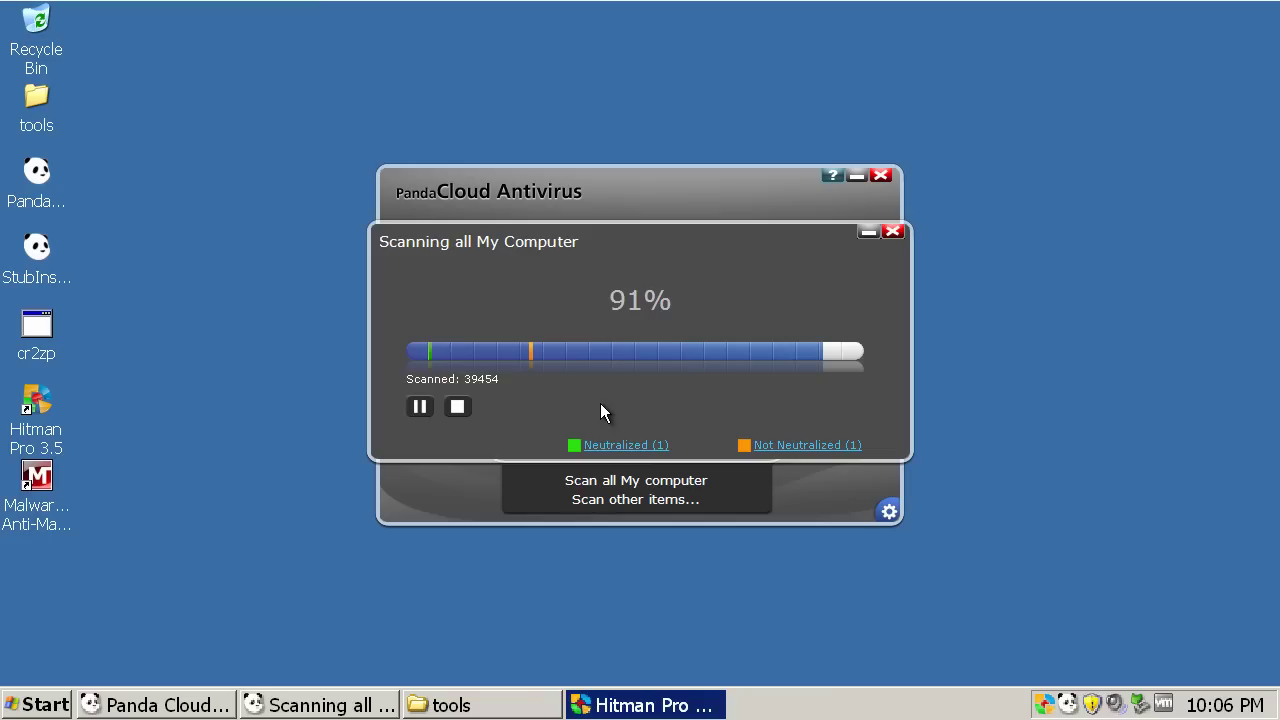
Bring up the Hitman Pro scan results for review, and close the program without removing the detected items
mouse_move(710, 236)
mouse_down()
mouse_move(547, 221)
mouse_move(775, 226)
mouse_move(672, 227)
mouse_move(688, 229)
mouse_up()
click(656, 706)
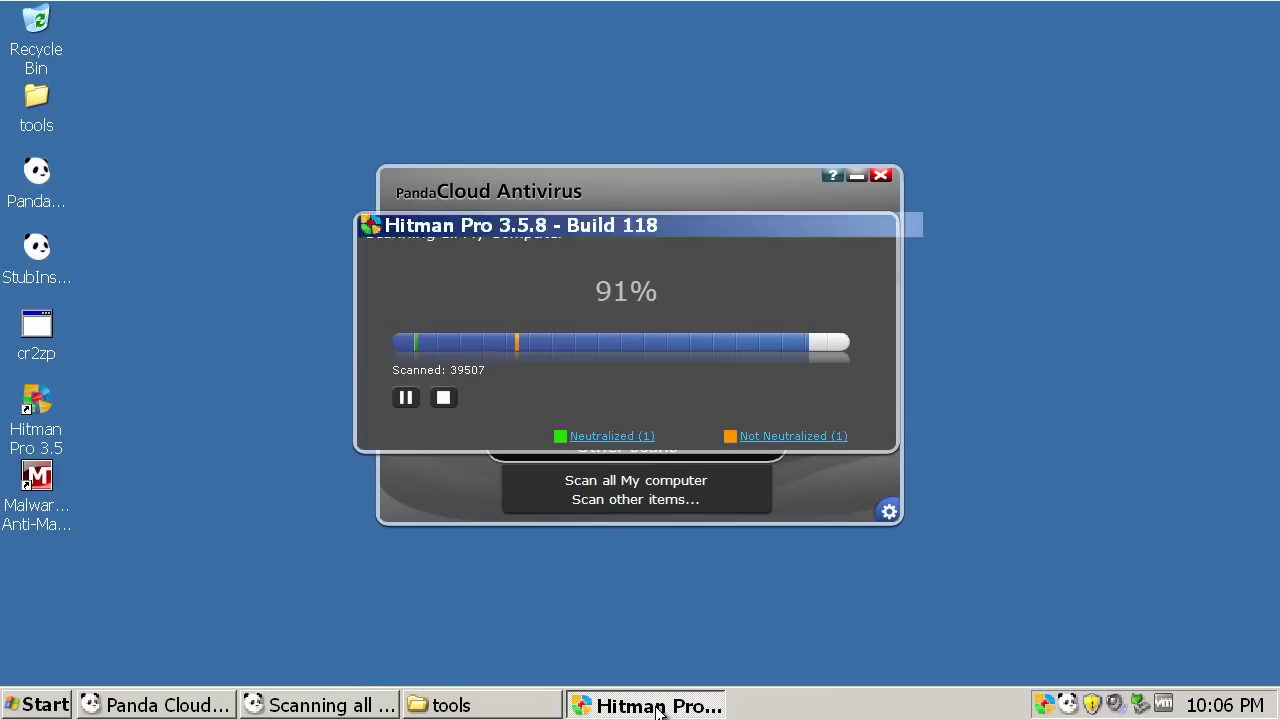
click(656, 706)
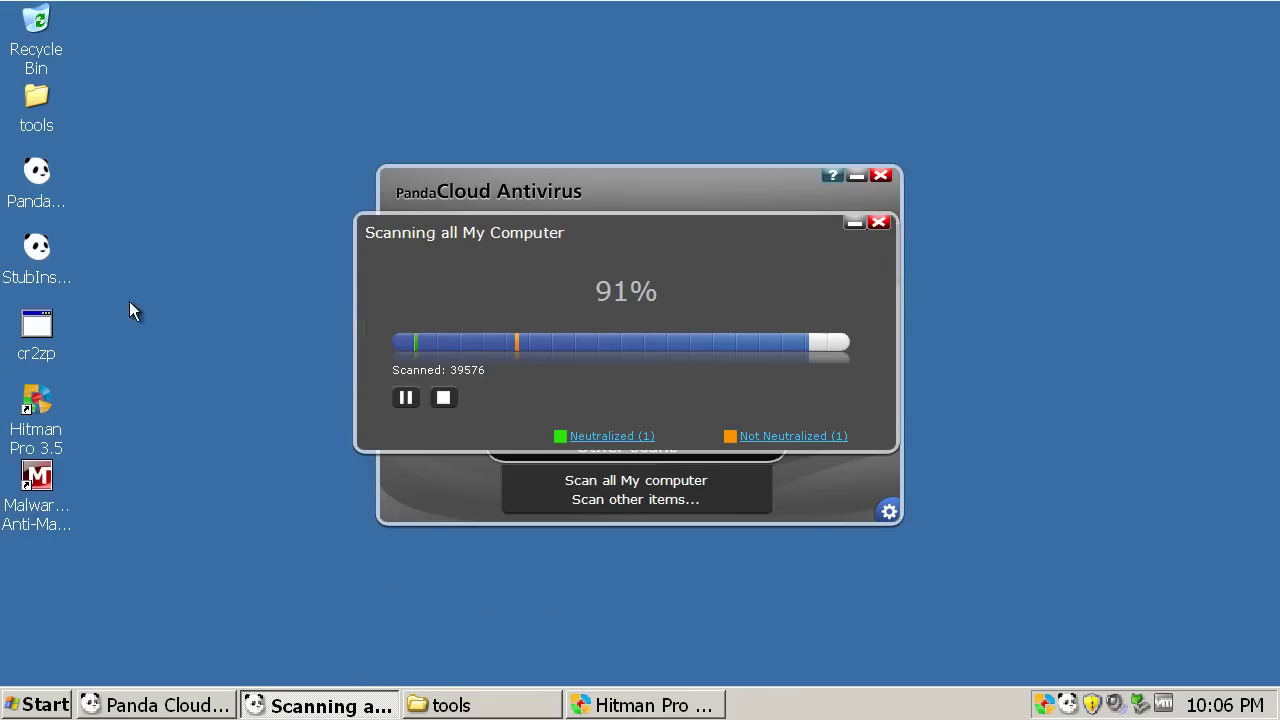
click(620, 706)
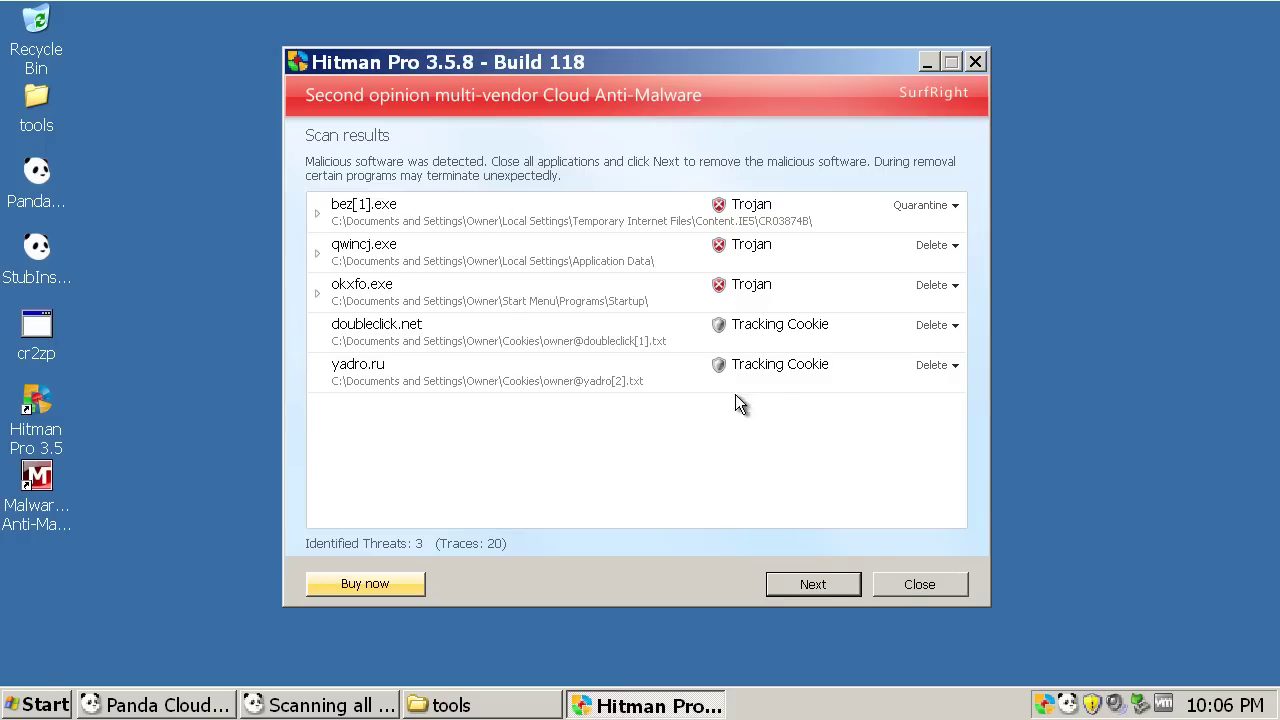
click(925, 588)
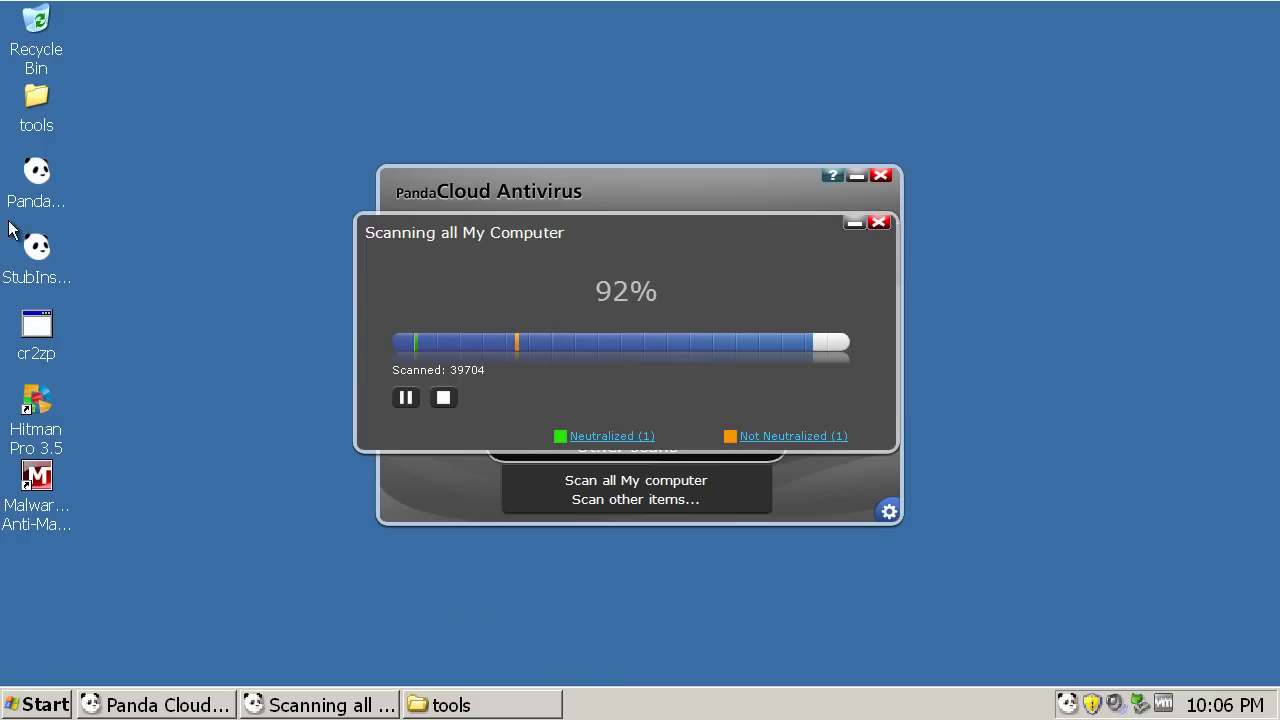
Launch Norton Power Eraser (NPE) from the tools folder on the desktop and close the folder
double_click(56, 111)
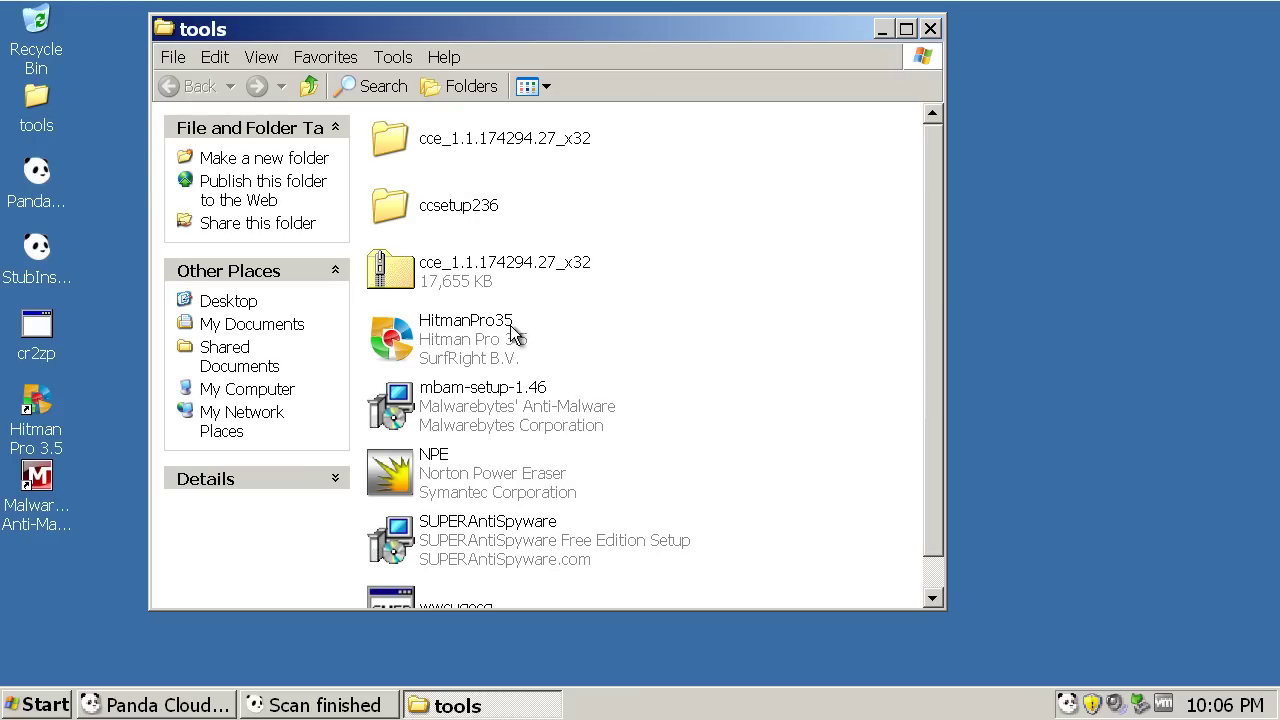
click(428, 498)
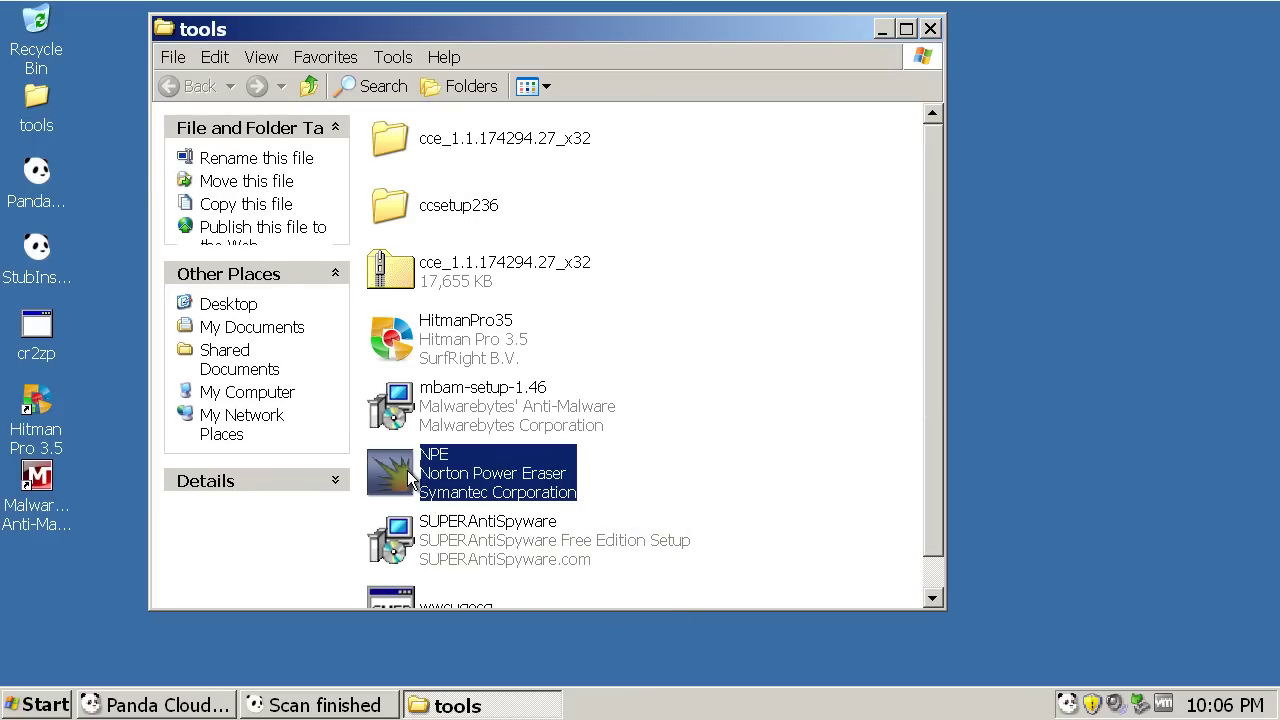
click(930, 29)
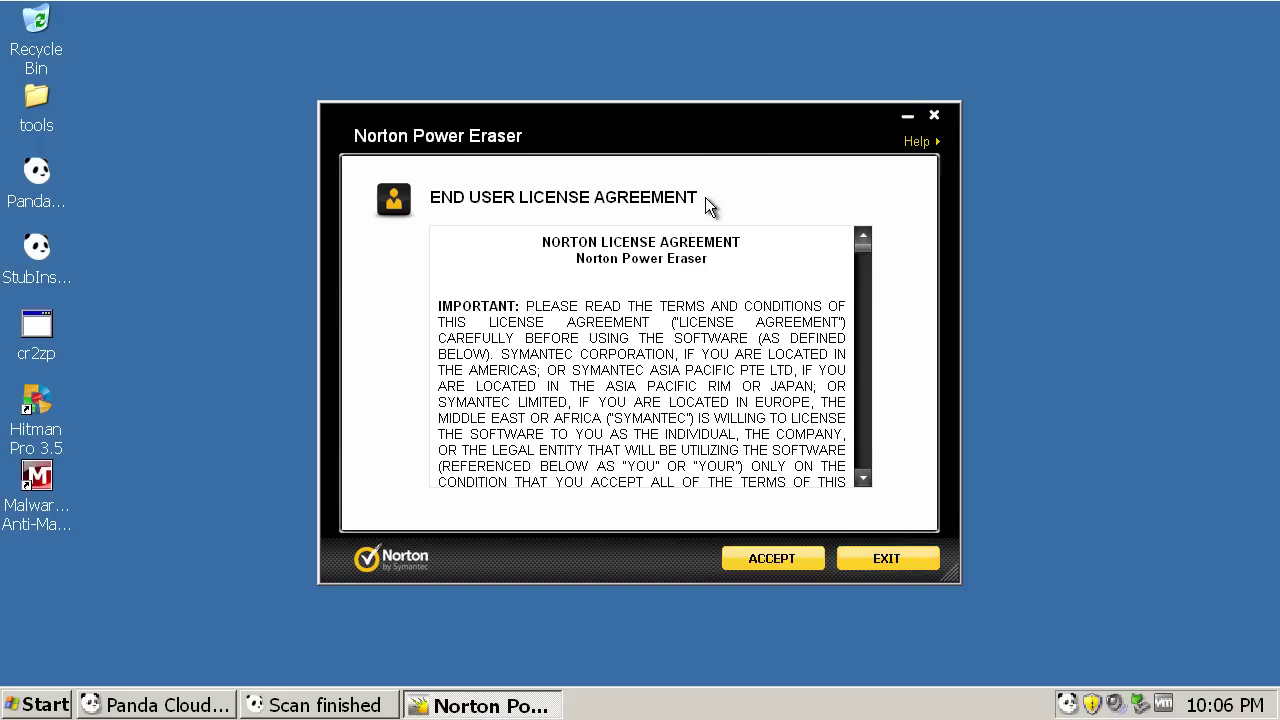
Bring up Panda's finished full scan and review its neutralized and not neutralized detections
click(358, 705)
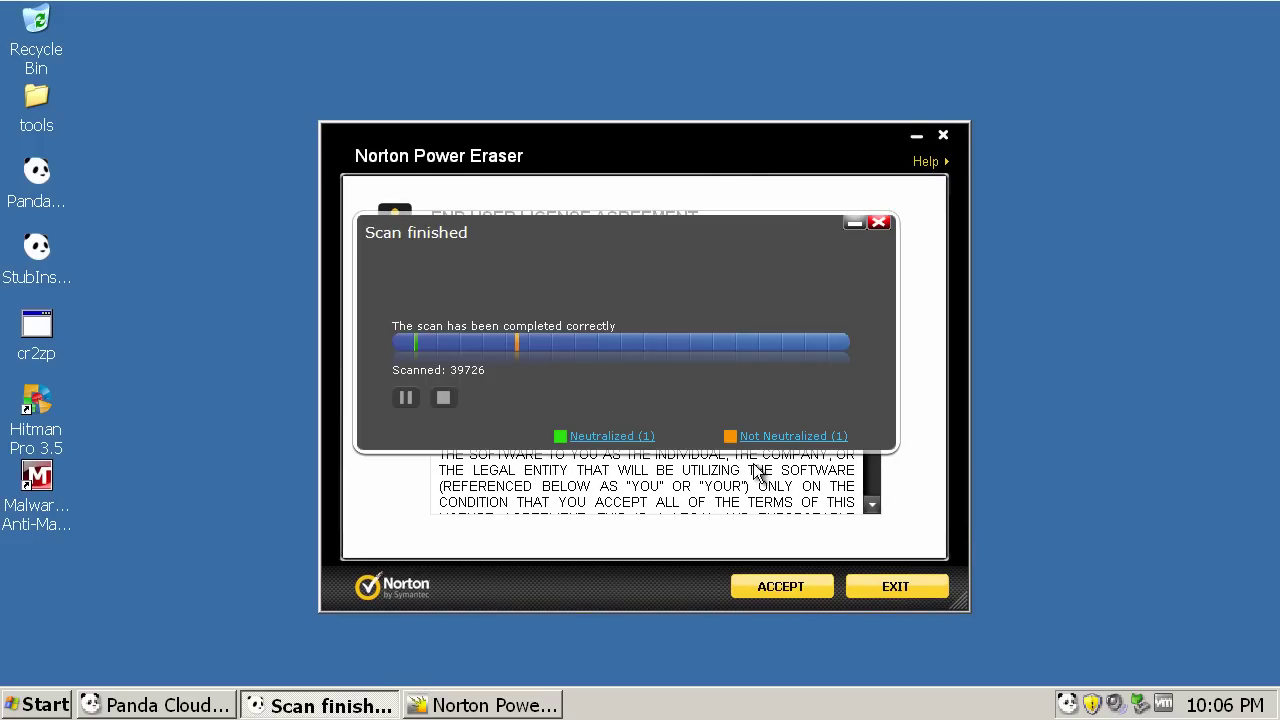
click(629, 436)
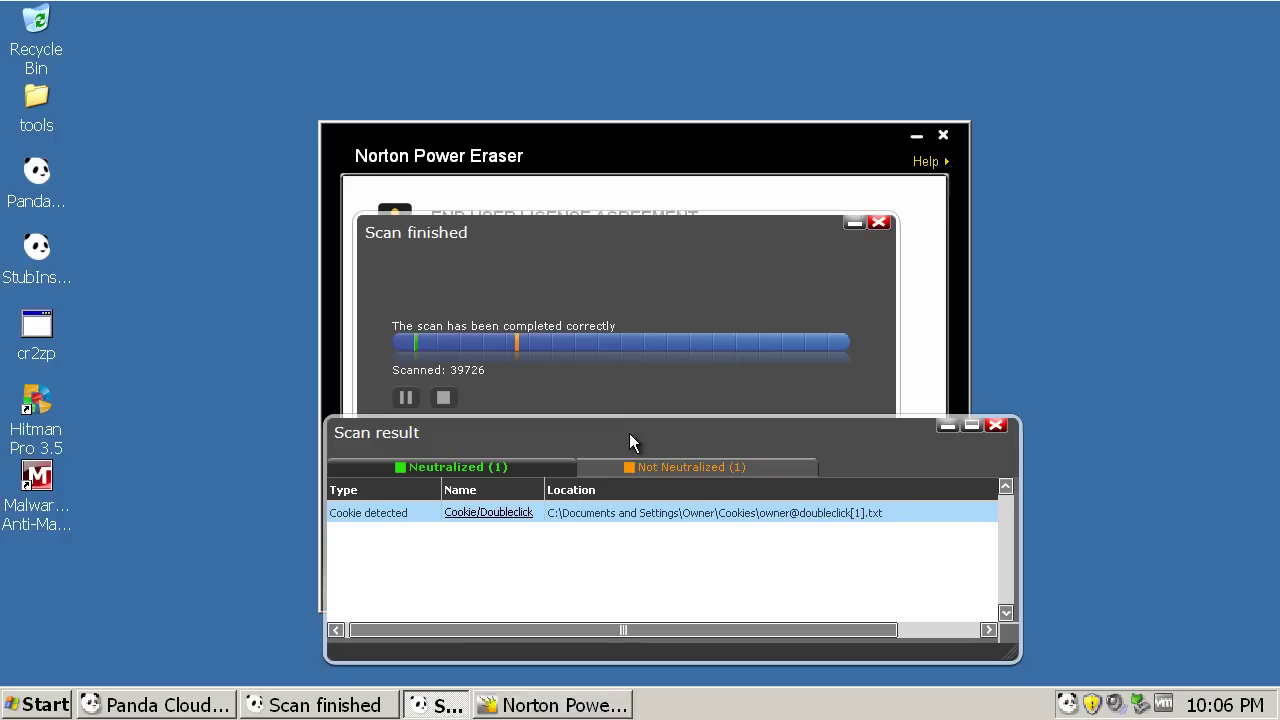
click(643, 476)
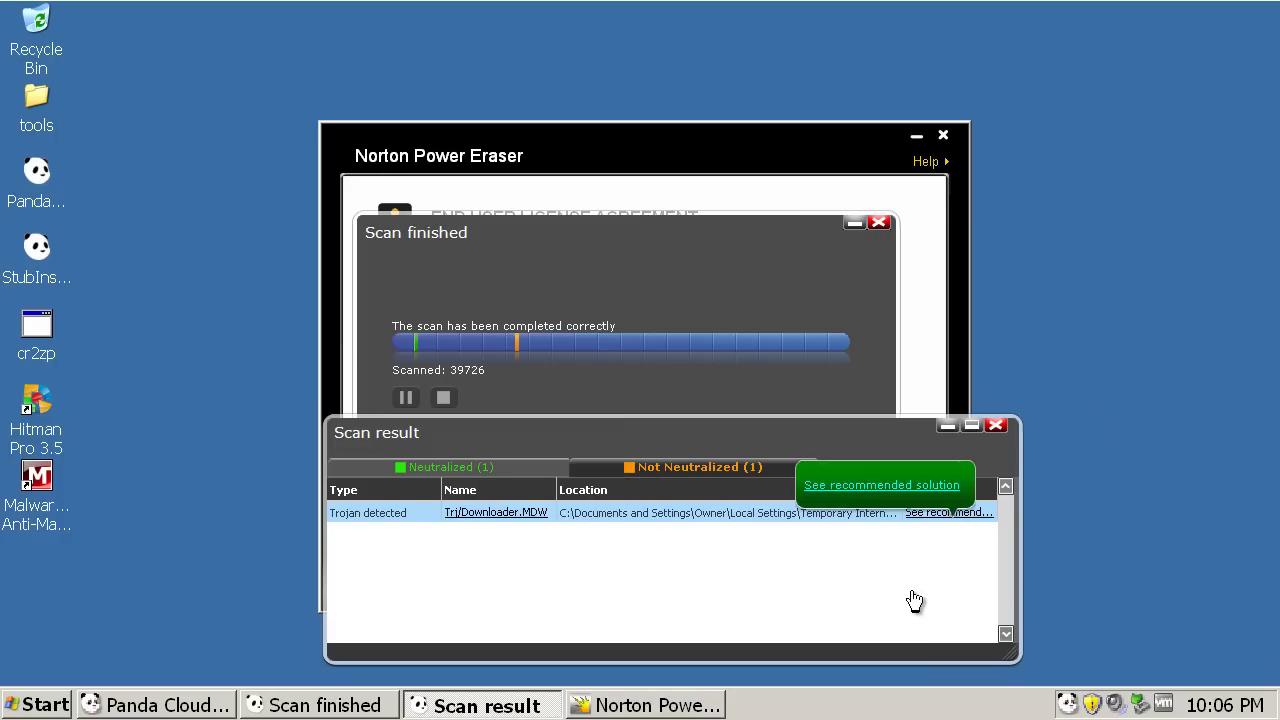
View the recommended solution for the non-neutralized Trojan, dismiss the browser error, and close the help page
click(945, 512)
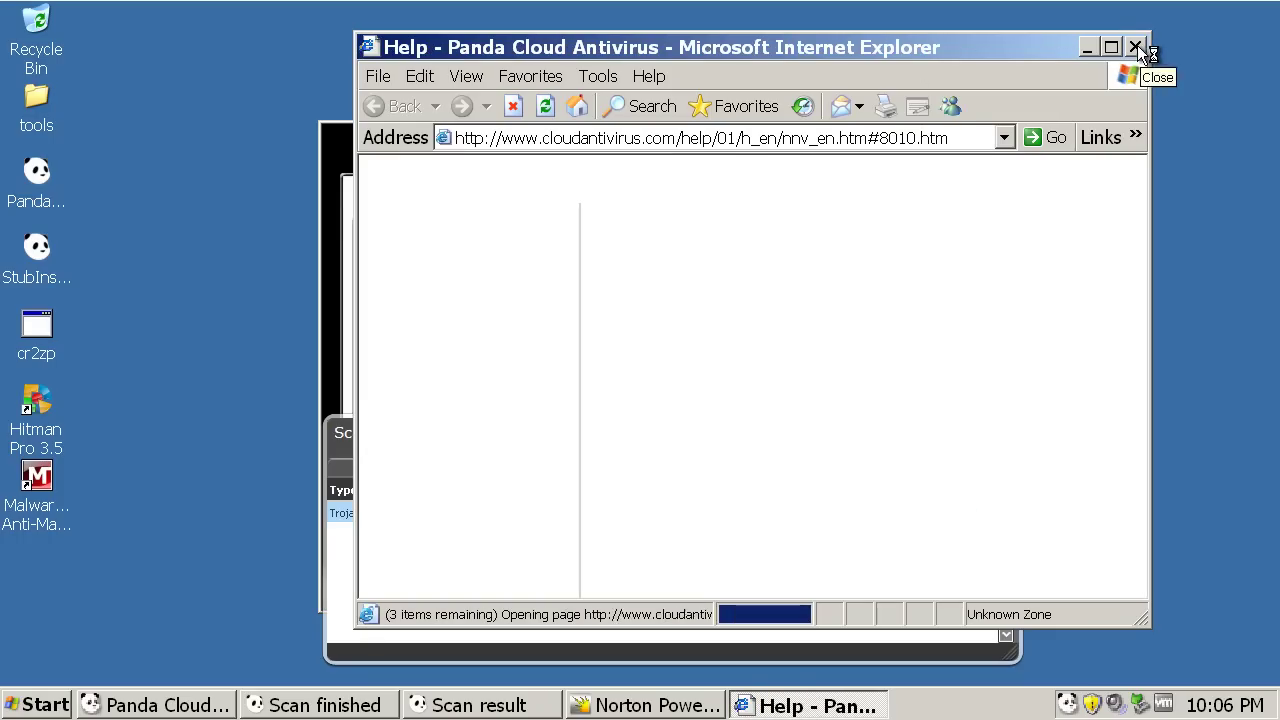
double_click(1003, 47)
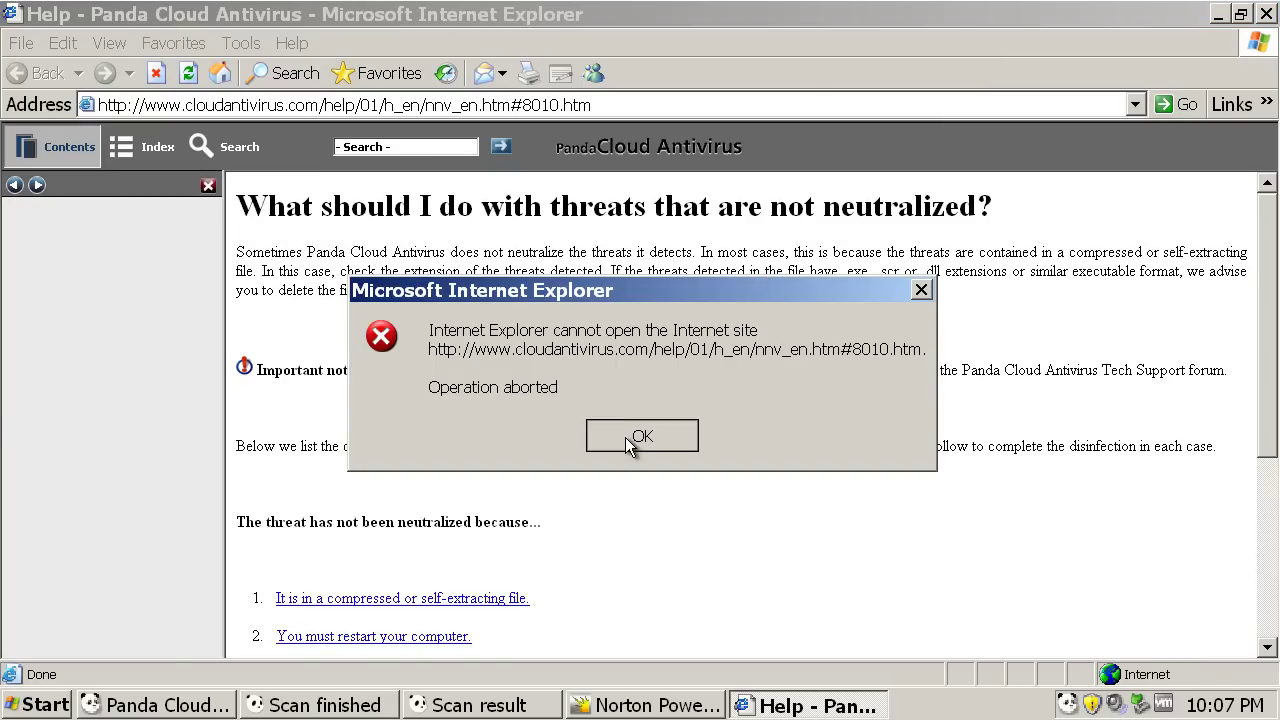
click(625, 437)
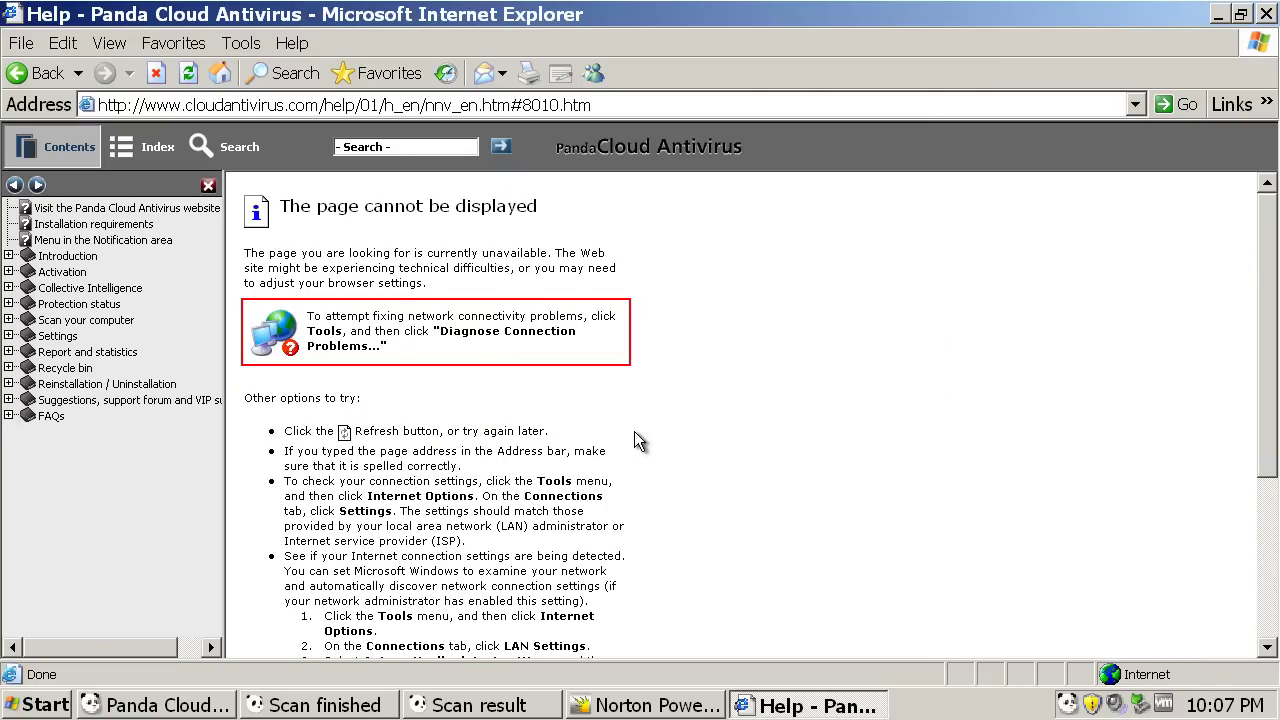
click(1267, 14)
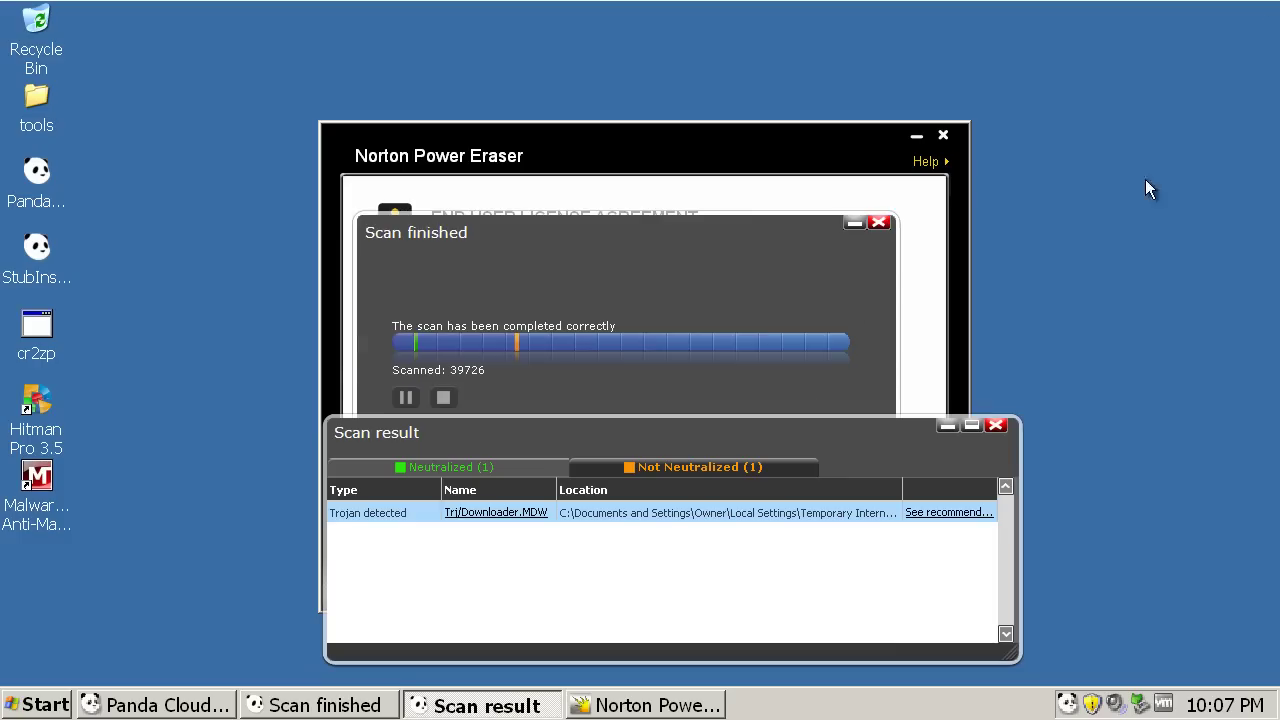
Widen the Location column to read more of the non-neutralized Trojan's path, and close the Panda scan windows
double_click(901, 490)
drag(784, 618, 893, 628)
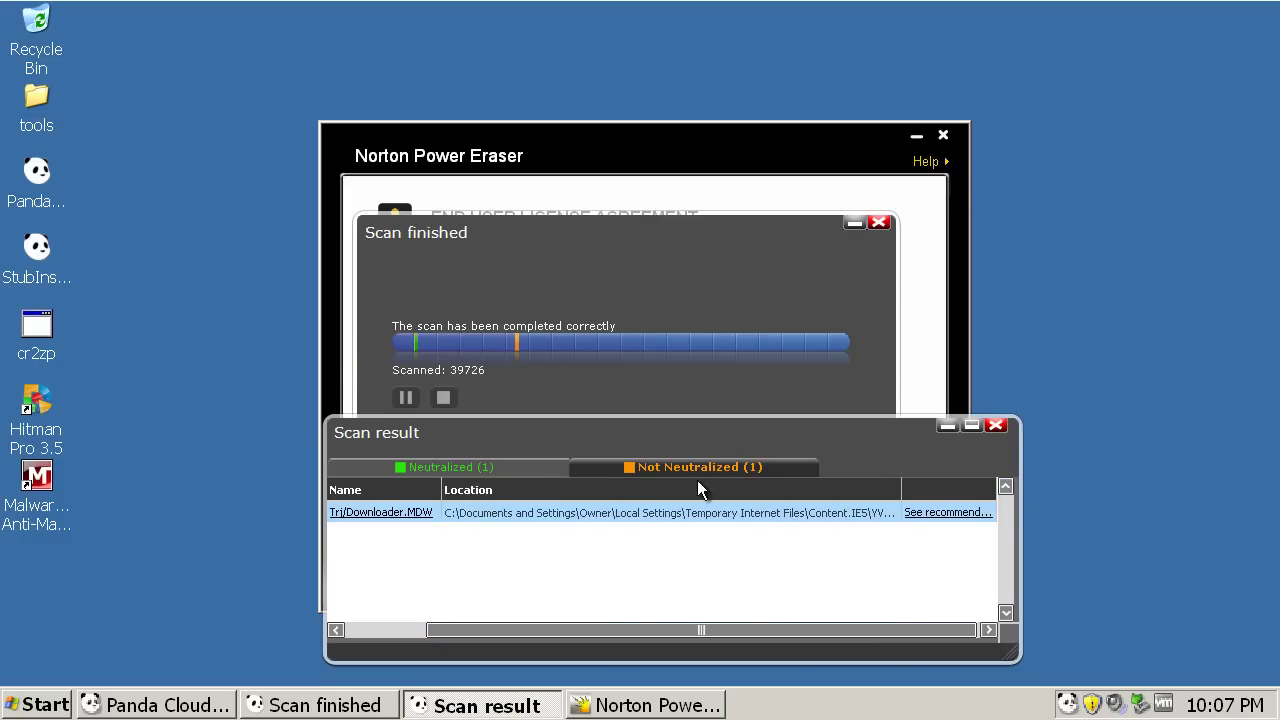
click(995, 425)
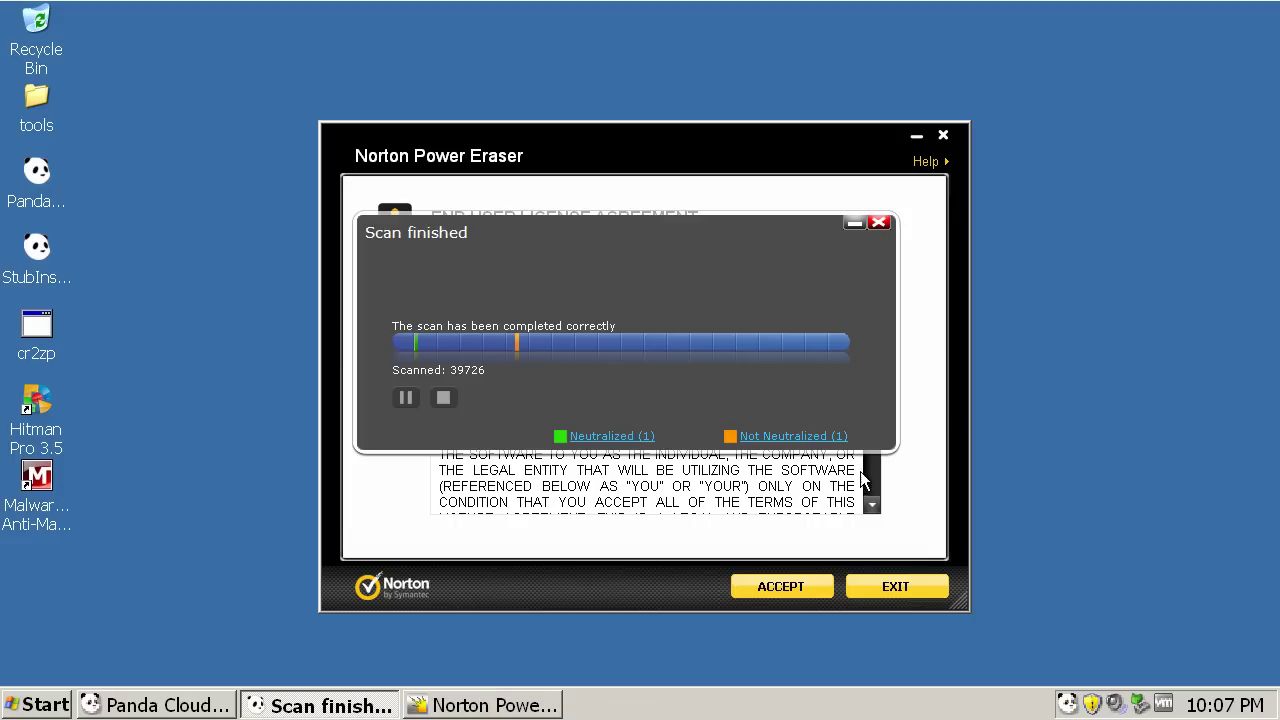
click(878, 222)
Accept the Norton Power Eraser license and scan for risks, closing the program without fixing the detected items
click(787, 586)
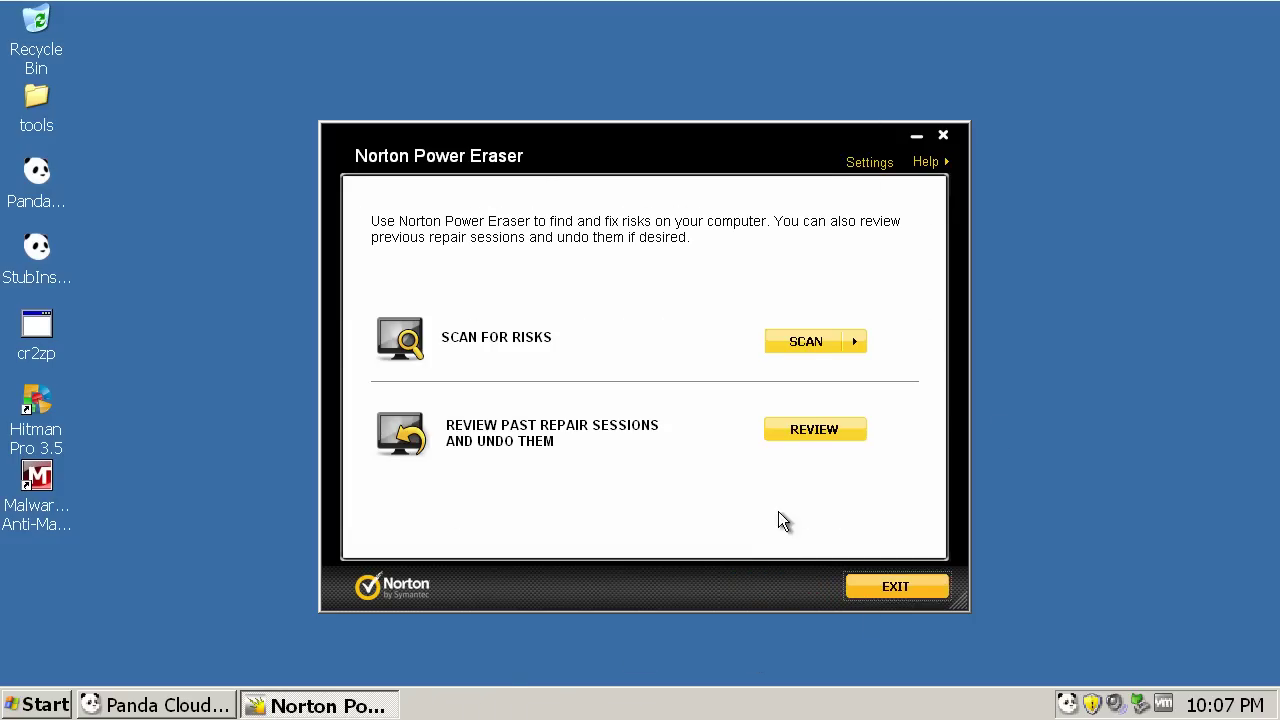
click(808, 350)
click(827, 434)
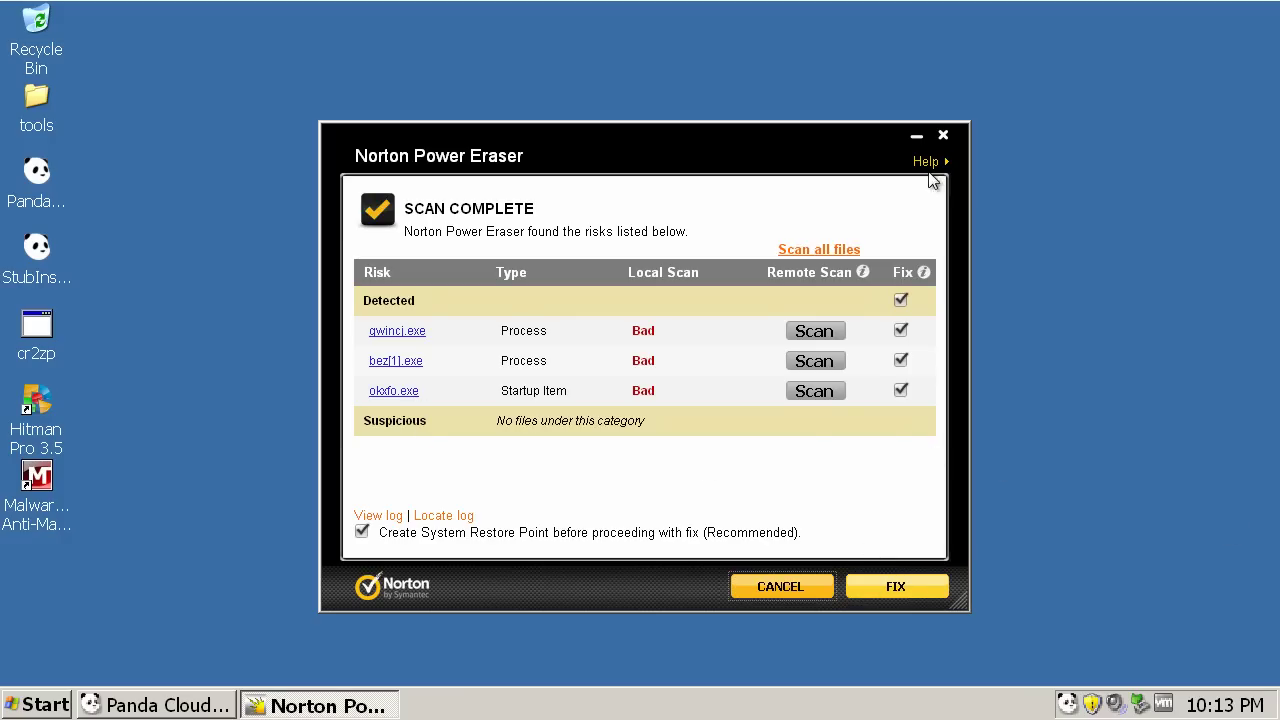
click(943, 136)
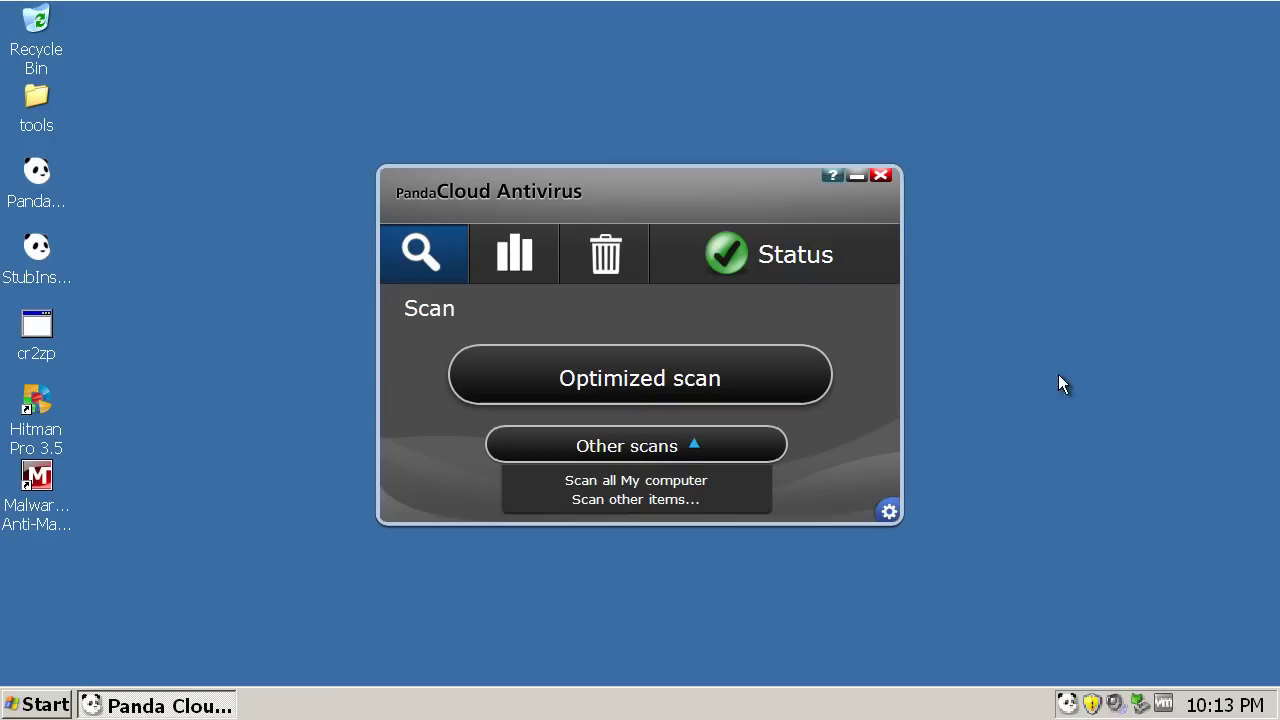
Review Panda's report for all threats and open the details of the neutralized files in its recycle bin
click(545, 272)
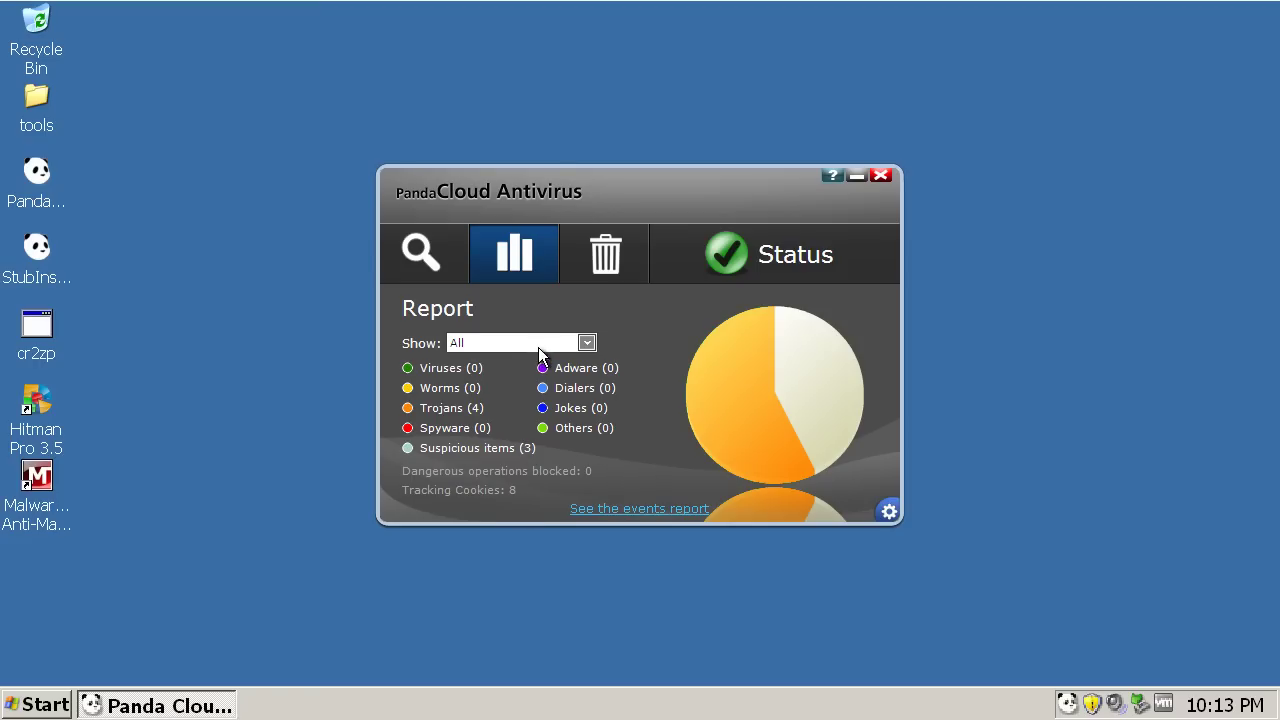
click(563, 274)
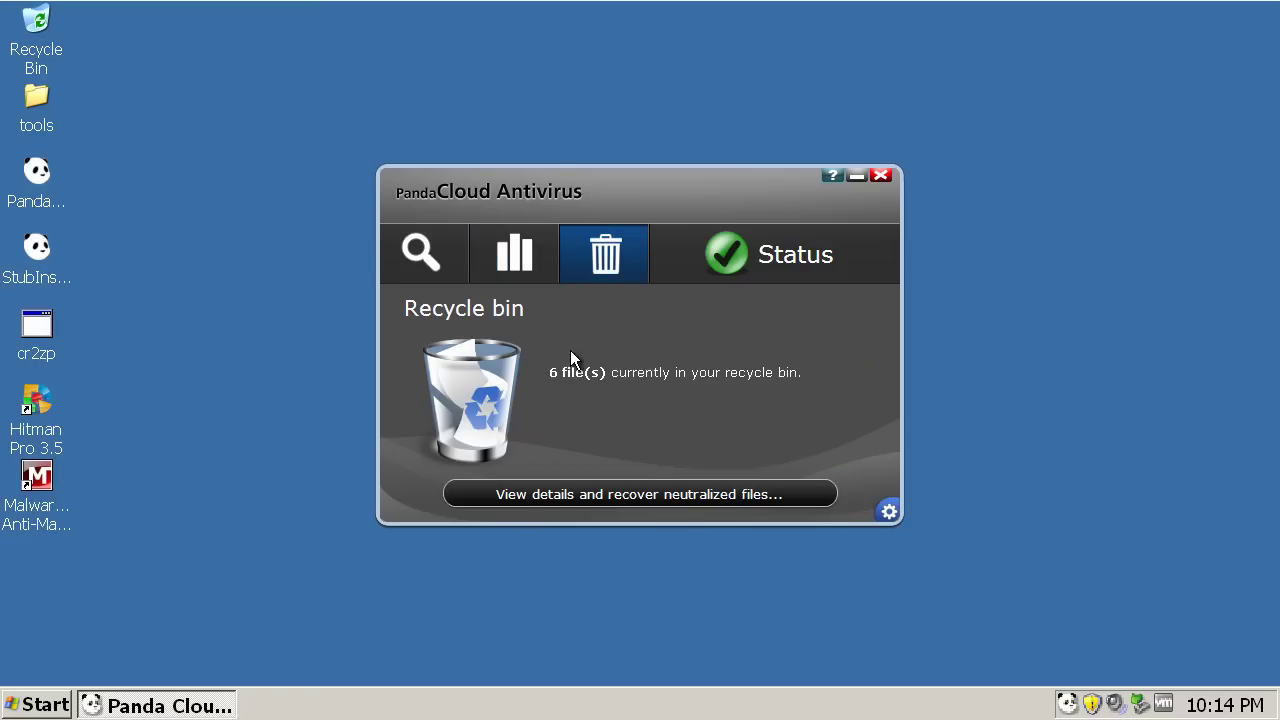
click(563, 492)
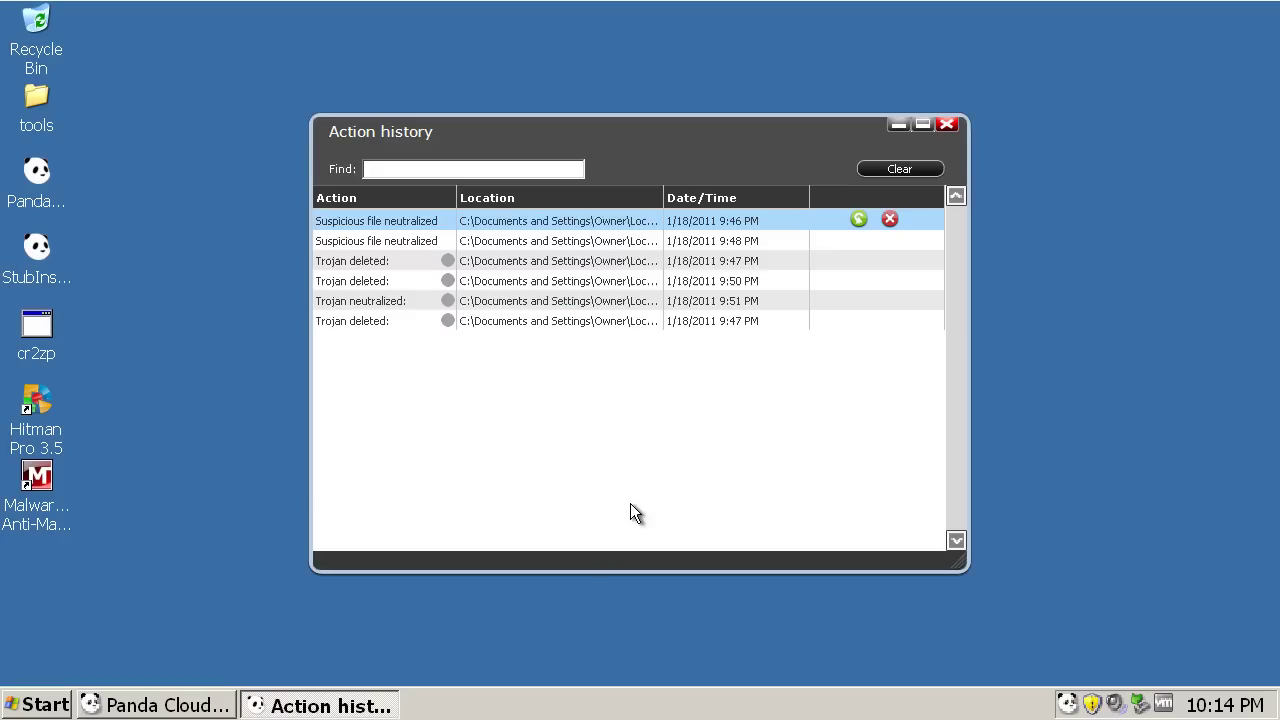
Sort the action history by location and adjust the Action and Location column widths to read the file paths
click(458, 198)
drag(458, 198, 567, 205)
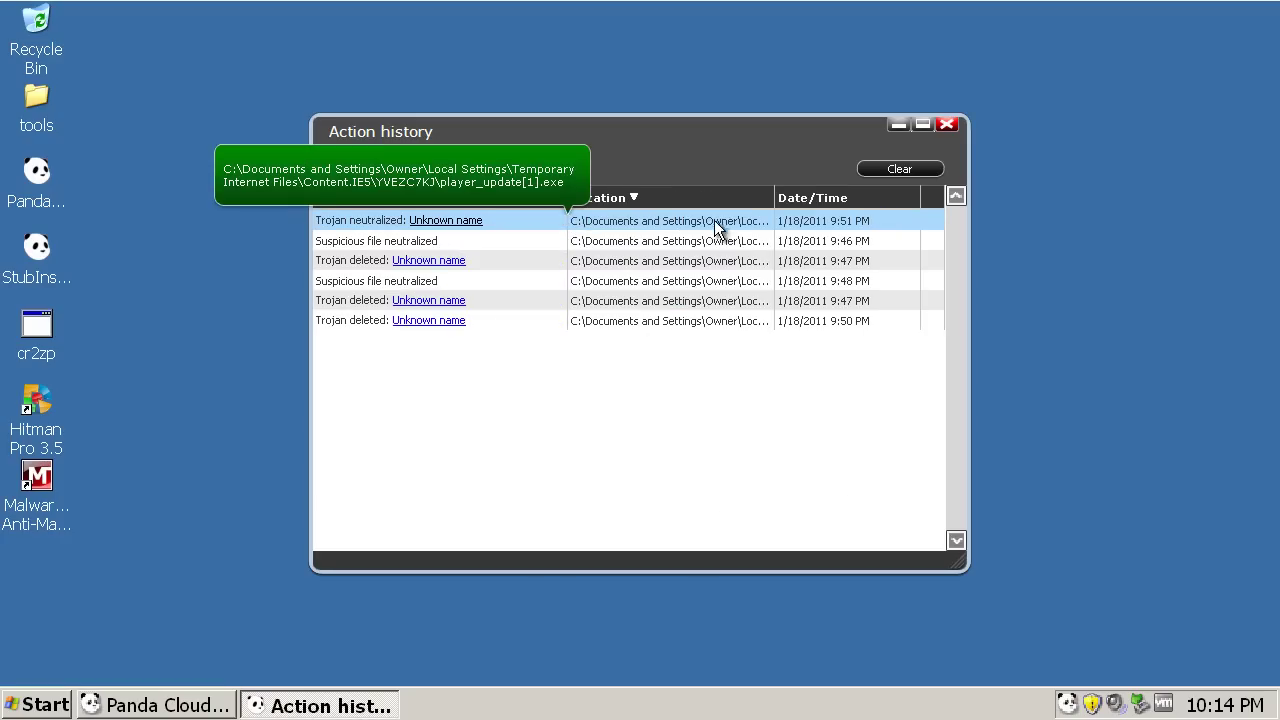
drag(573, 203, 500, 198)
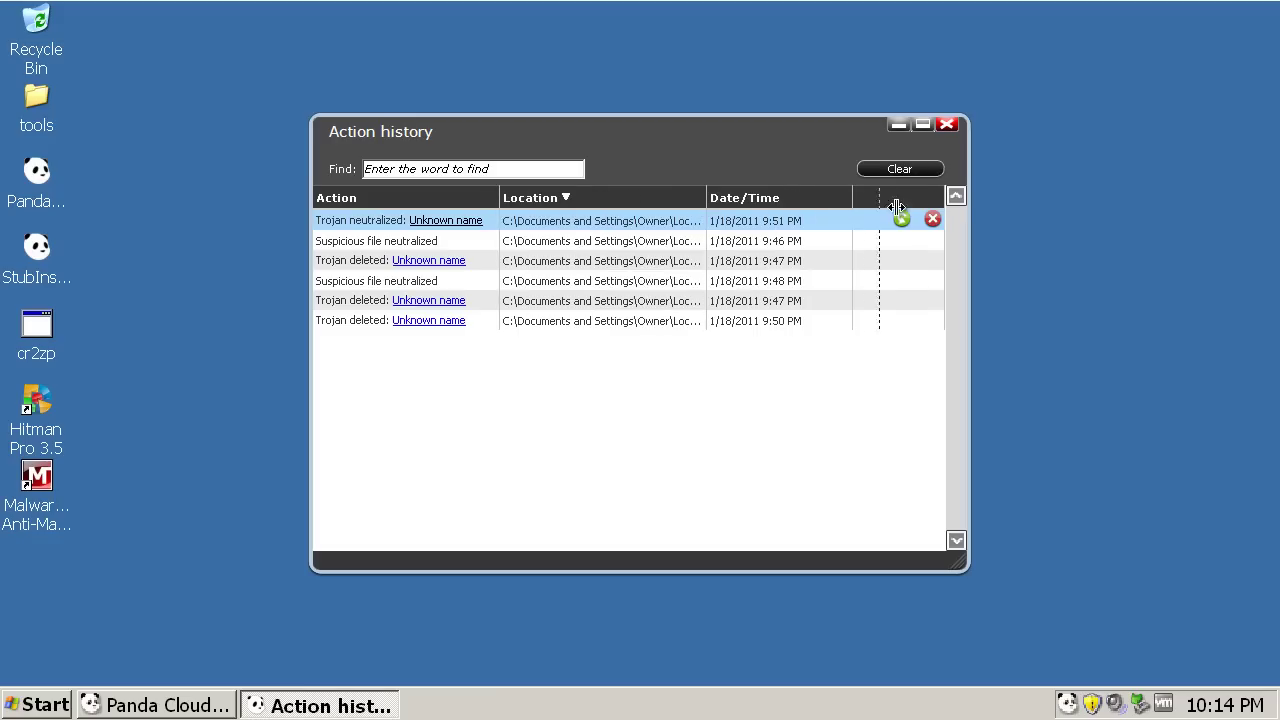
drag(707, 197, 866, 197)
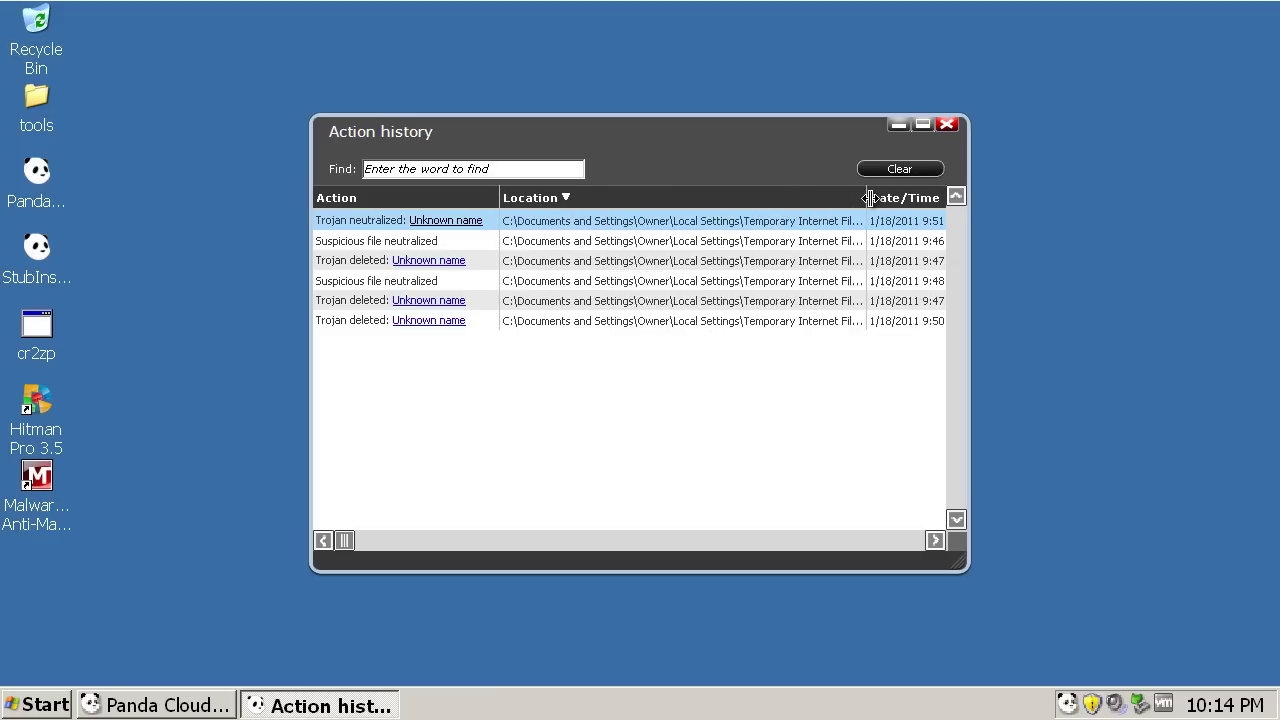
Permanently empty Panda's recycle bin and close the action history
click(928, 170)
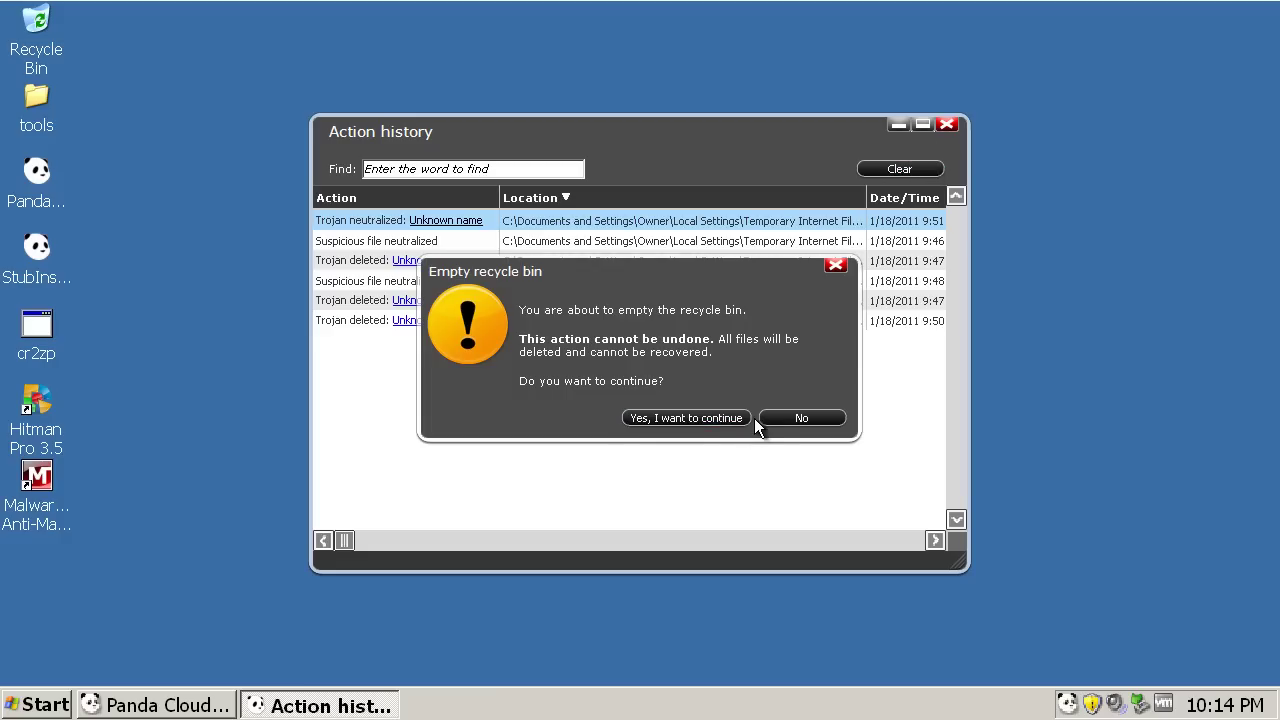
click(748, 420)
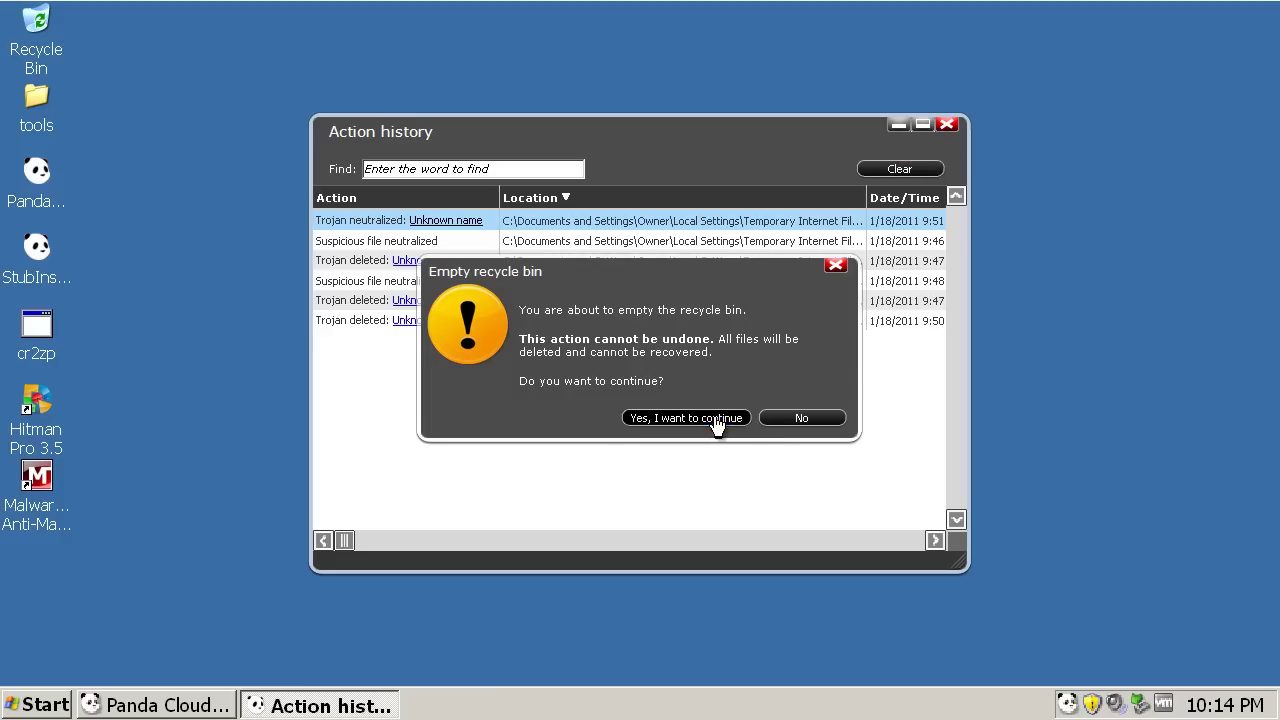
click(948, 124)
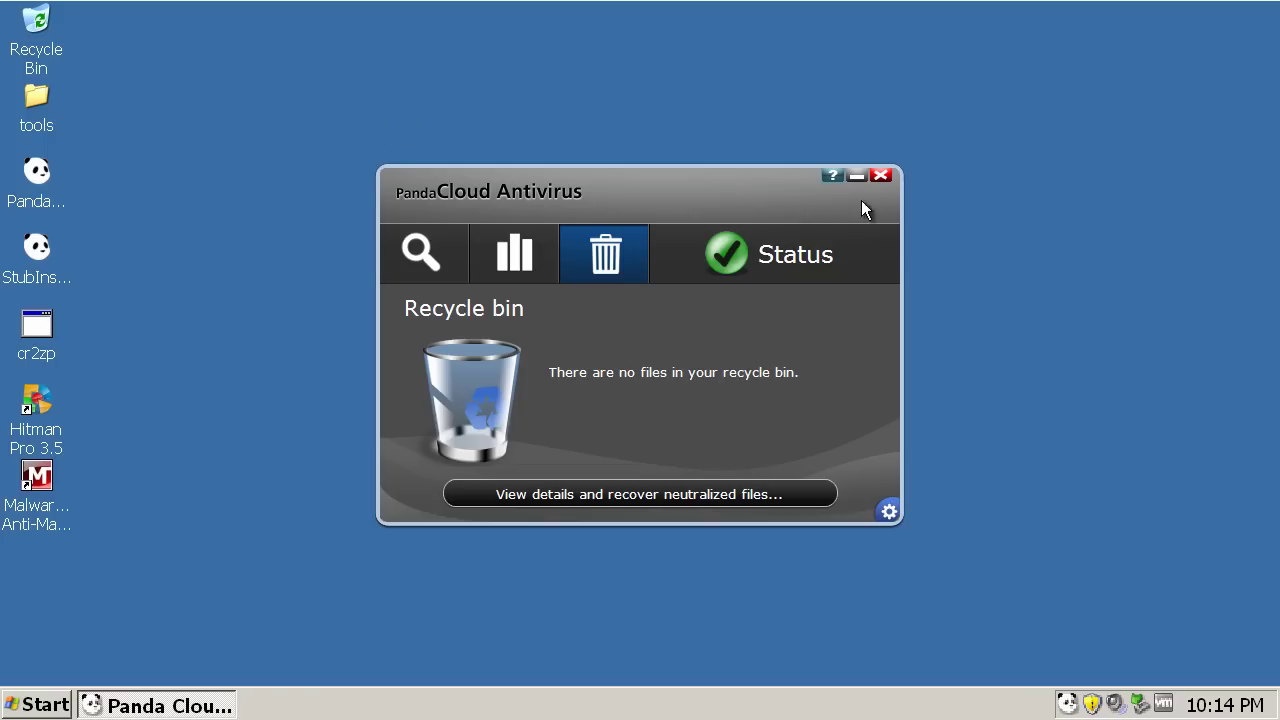
Close the Panda window and decline to continue running scripts in the Internet Explorer script error
click(880, 175)
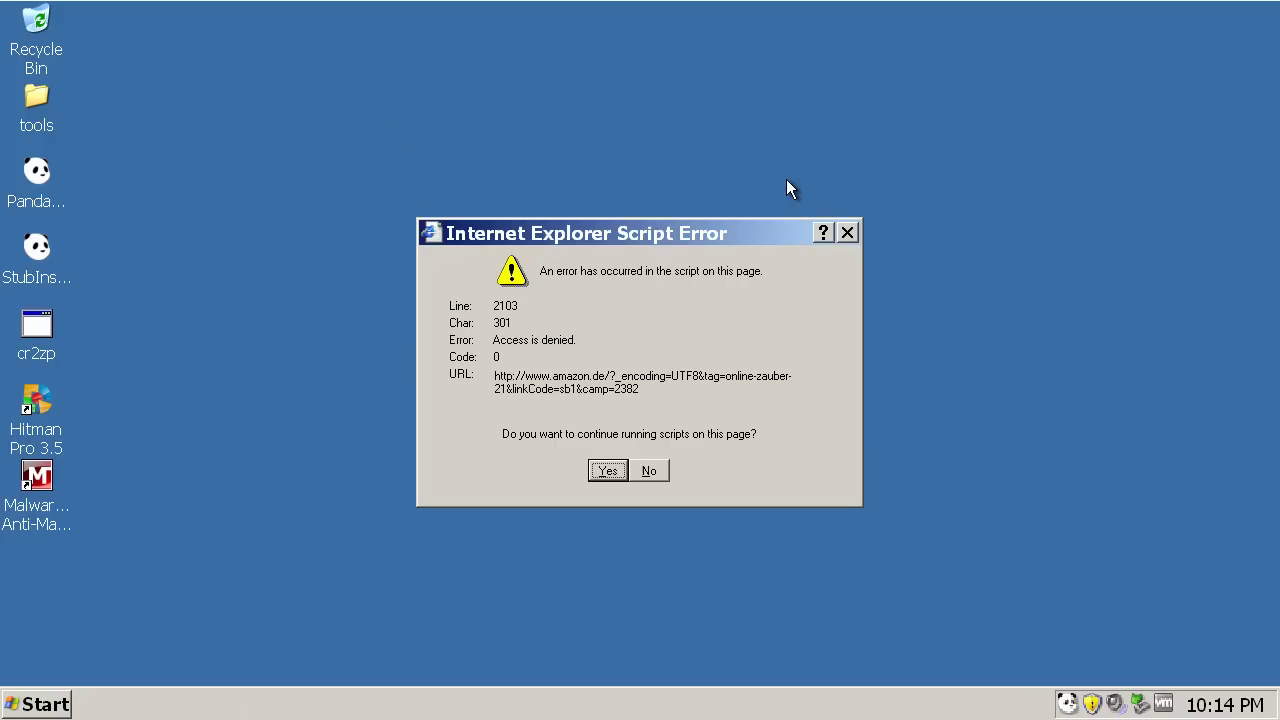
click(648, 471)
click(648, 472)
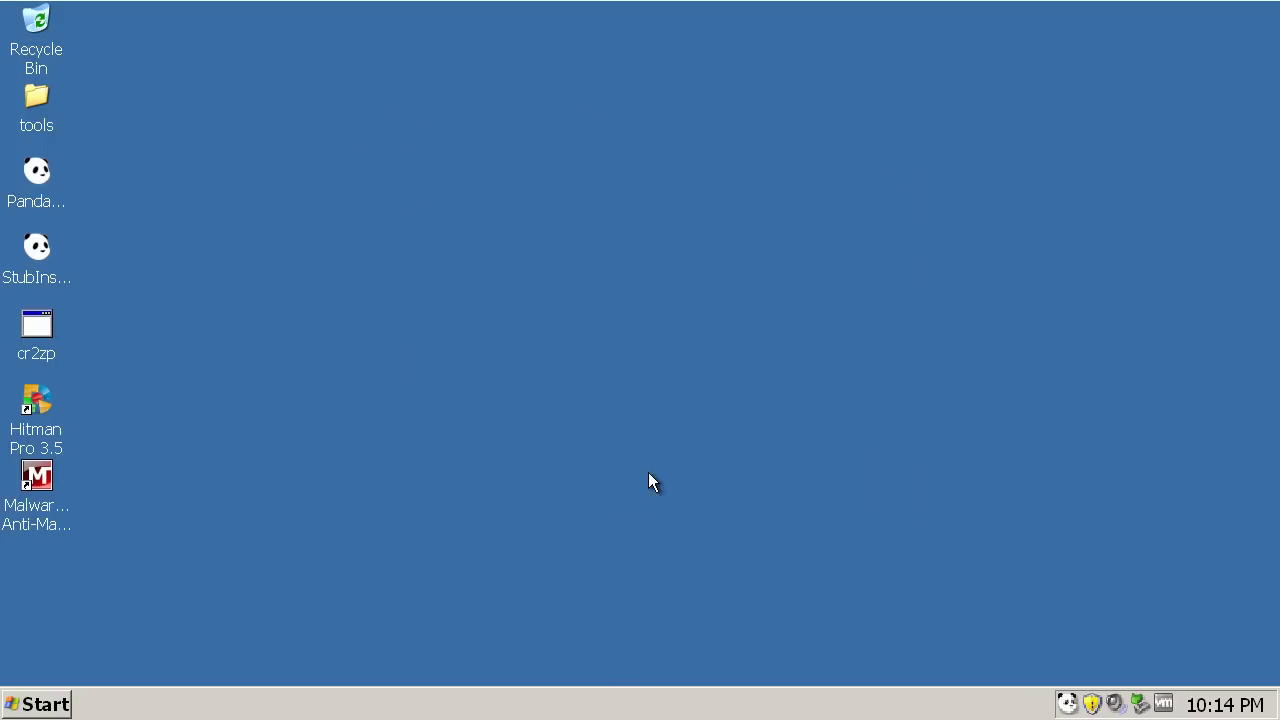